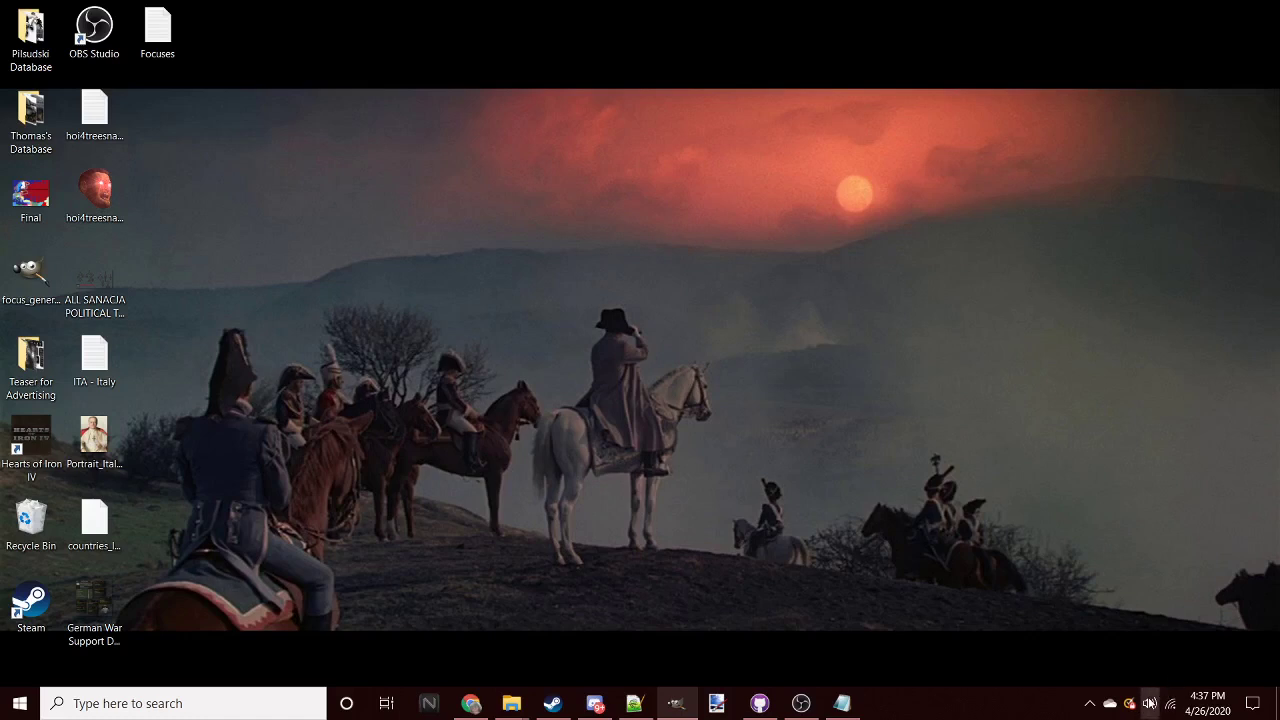
- Check the system volume, then bring up the Focuses note listing four focus icons to make
click(1151, 702)
click(1116, 410)
drag(992, 371, 868, 305)
click(842, 703)
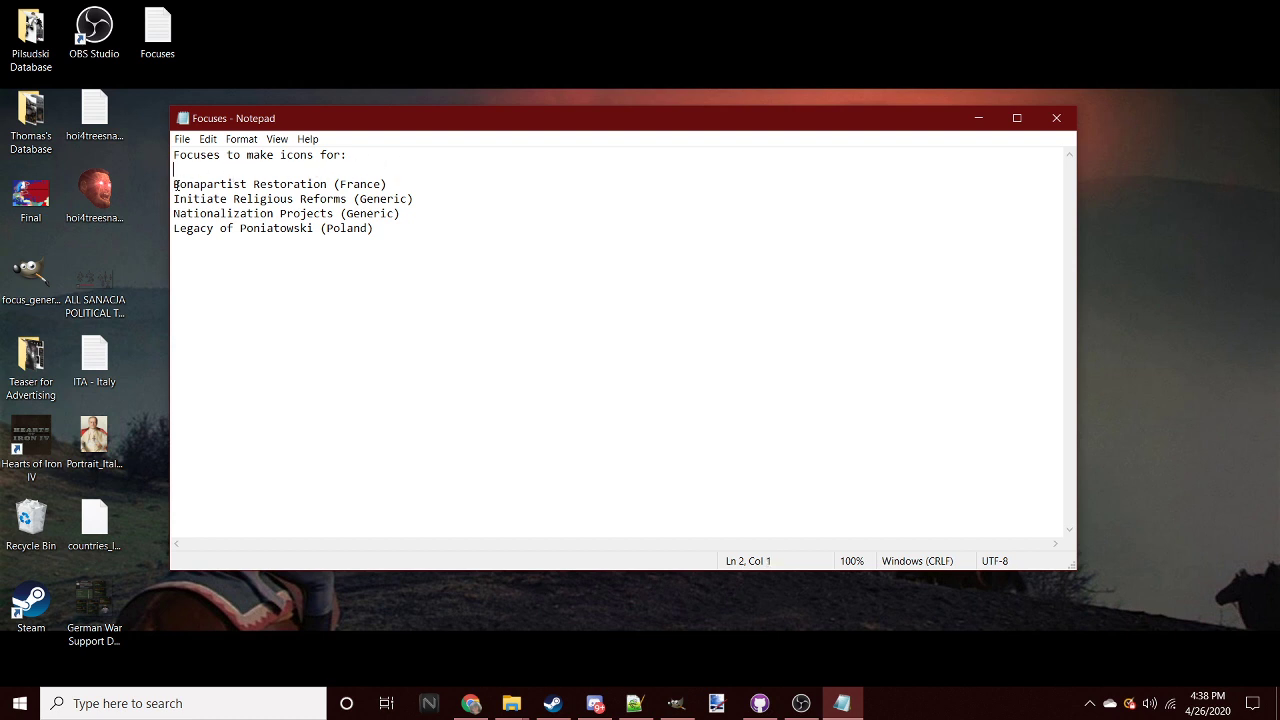
mouse_move(174, 185)
mouse_down()
mouse_move(396, 176)
mouse_move(174, 184)
mouse_up()
click(392, 186)
- Bring GIMP forward and browse to Pilsudski Database/focus_icon_making/backgrounds in the Open dialog
click(978, 118)
click(676, 703)
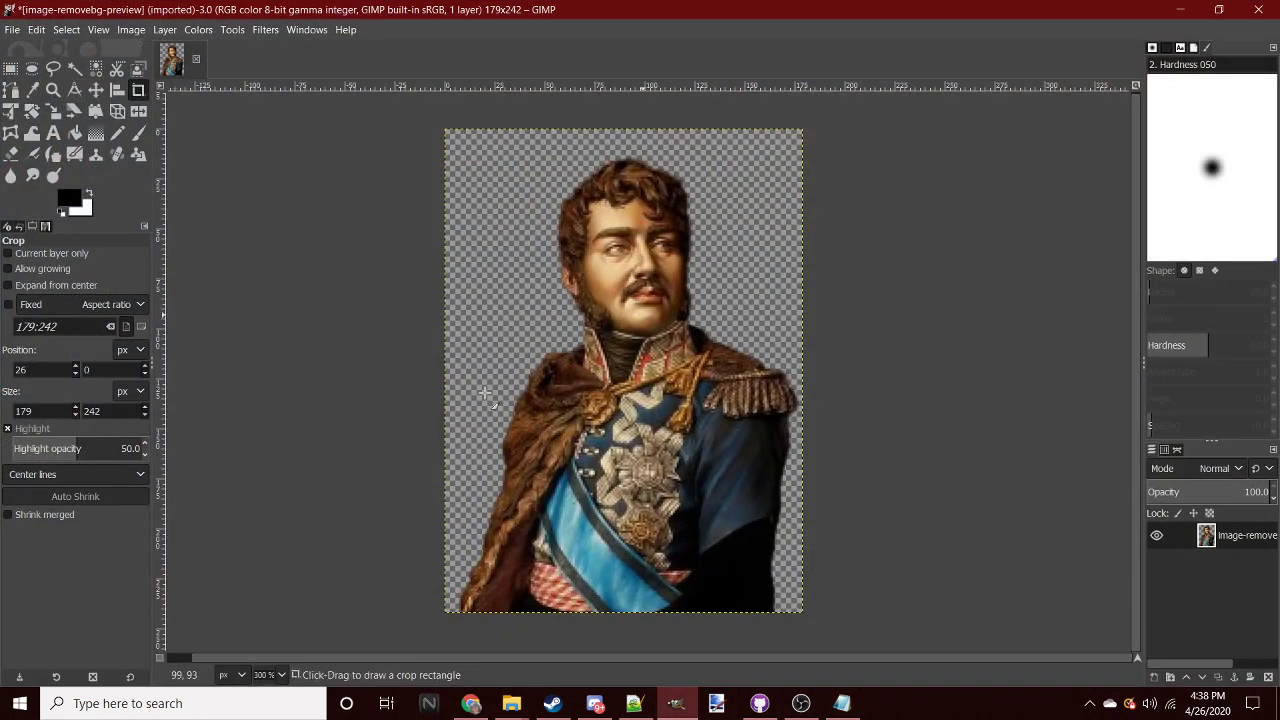
click(12, 29)
click(21, 90)
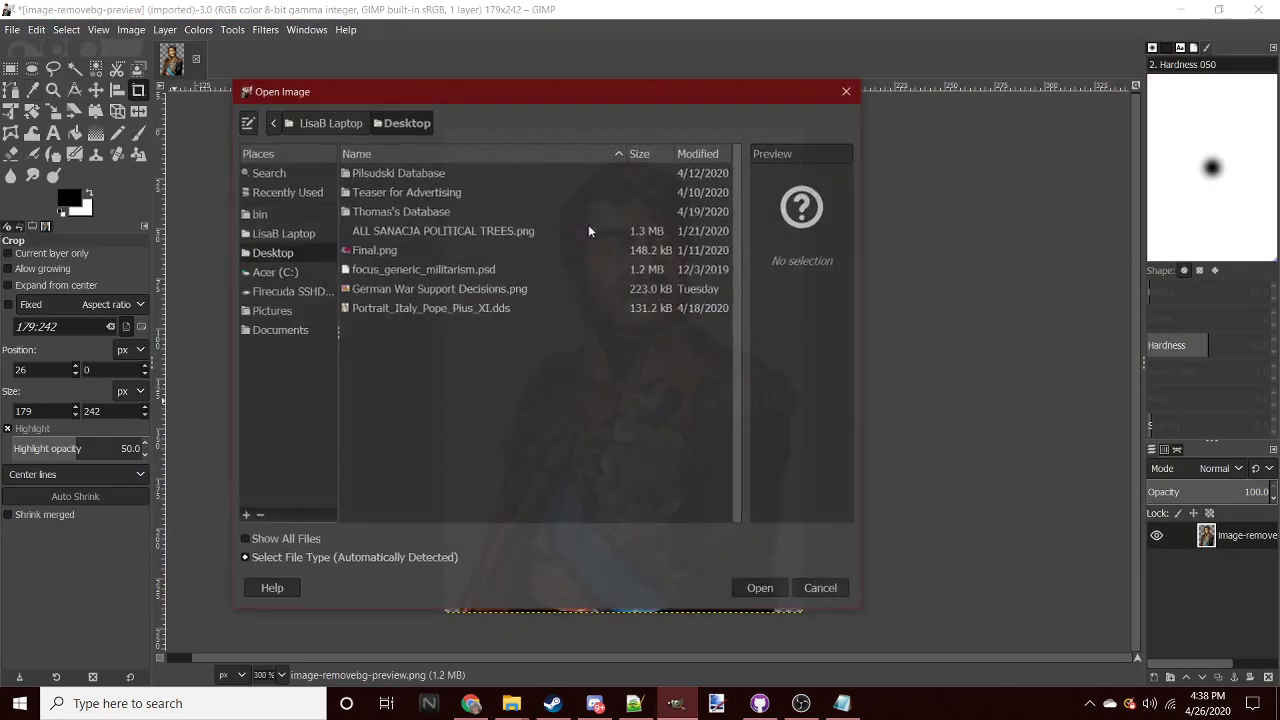
double_click(388, 173)
double_click(388, 230)
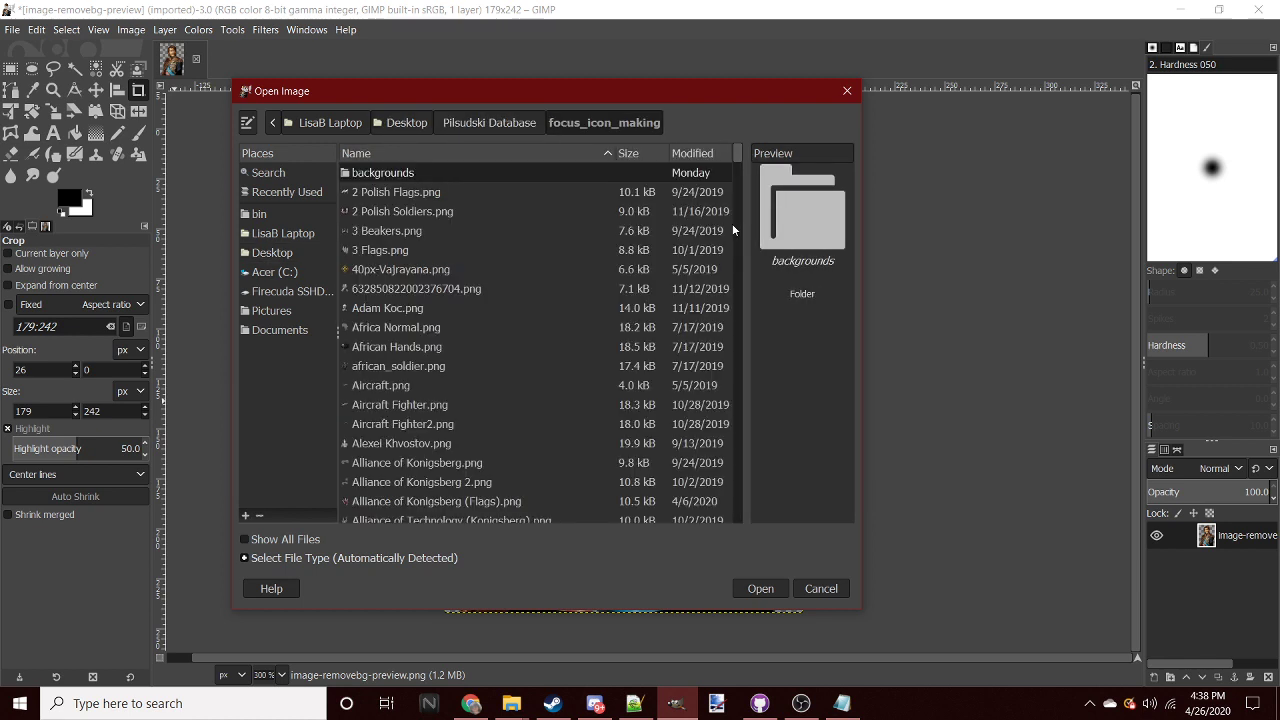
double_click(446, 176)
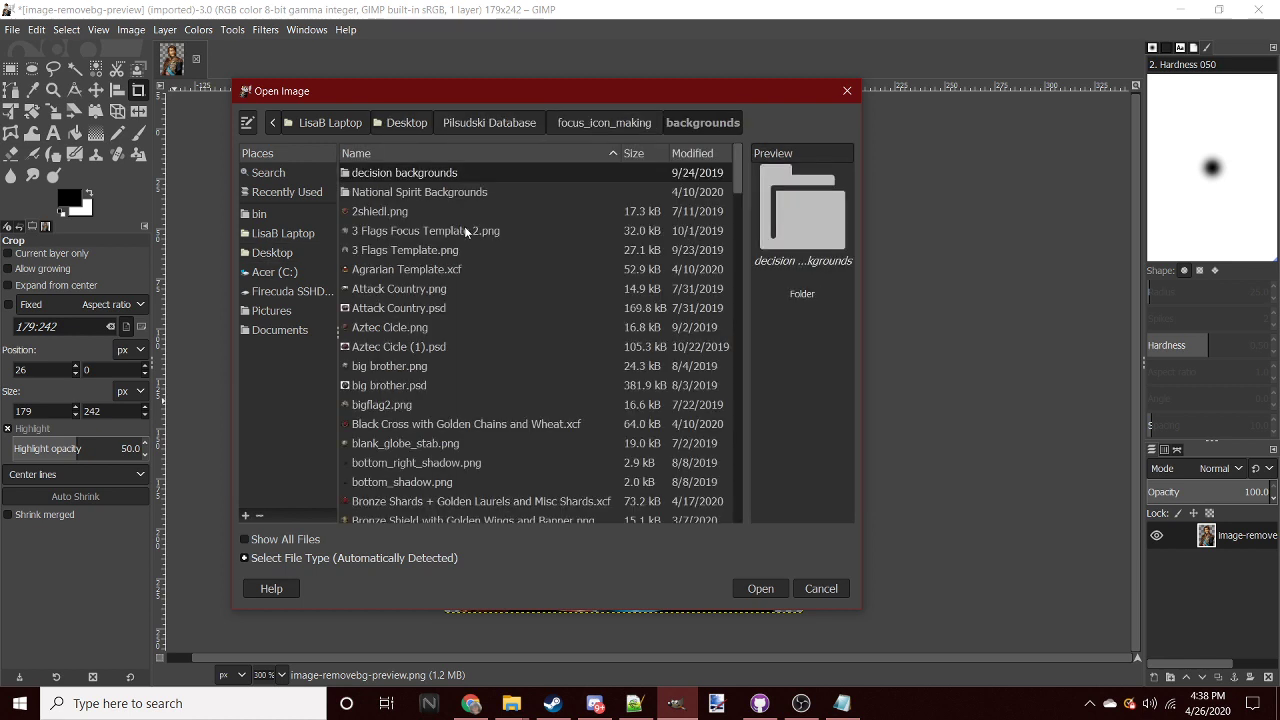
- Preview background templates from big brother.png through Democracy.psd to Golden Circle with Bronze Decor
click(500, 366)
scroll(560, 300, down, 5)
click(568, 274)
click(568, 456)
scroll(592, 300, down, 5)
click(471, 340)
scroll(507, 372, up, 3)
click(507, 372)
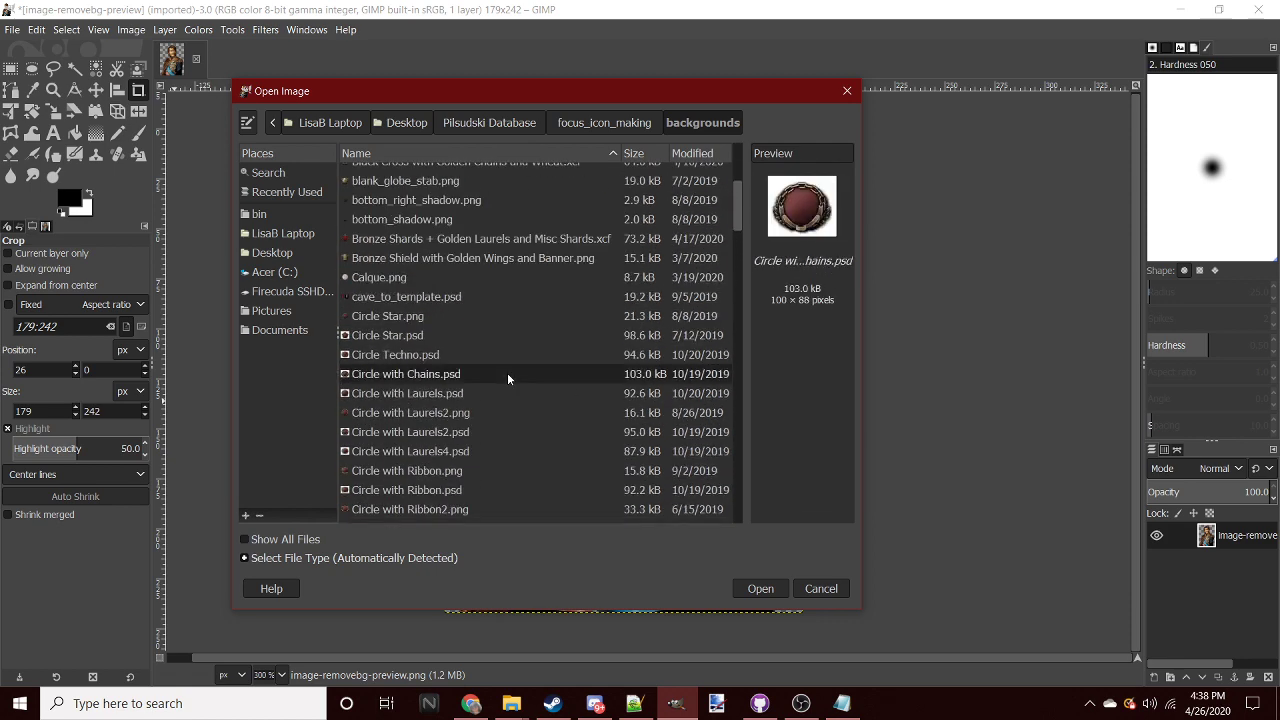
click(501, 335)
click(490, 354)
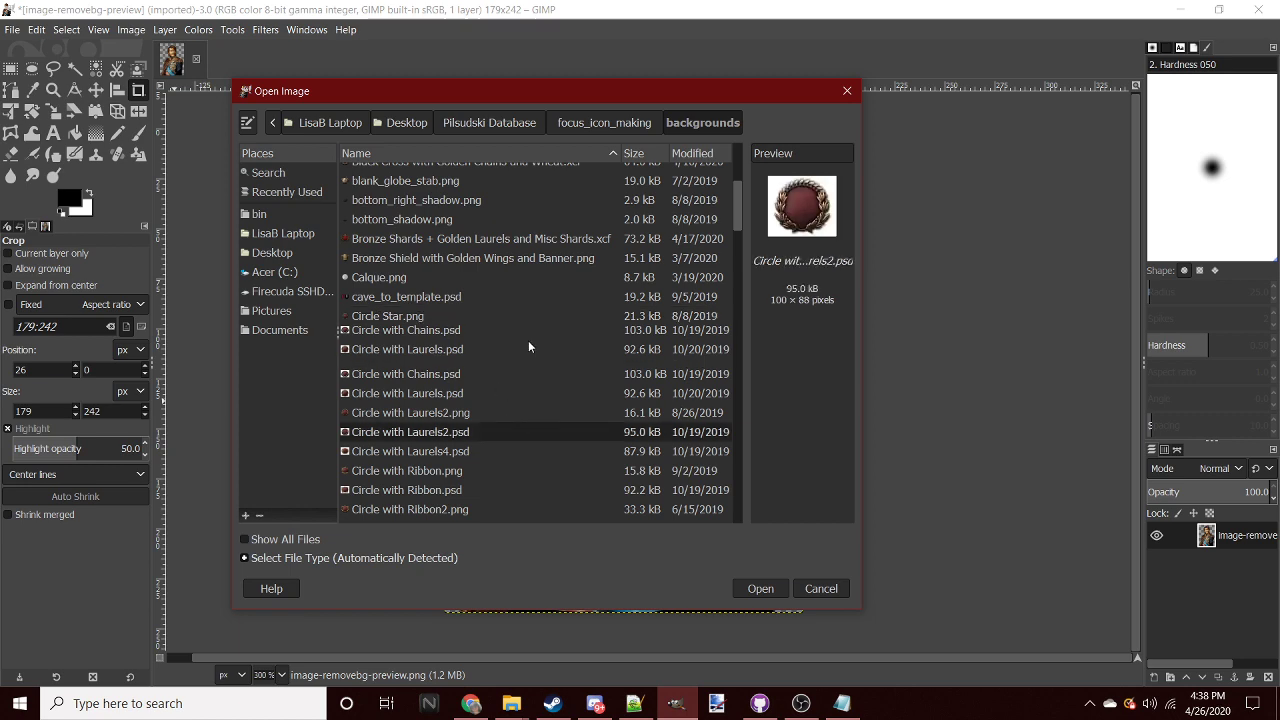
click(528, 432)
scroll(528, 340, down, 5)
click(528, 335)
click(540, 420)
scroll(540, 375, down, 4)
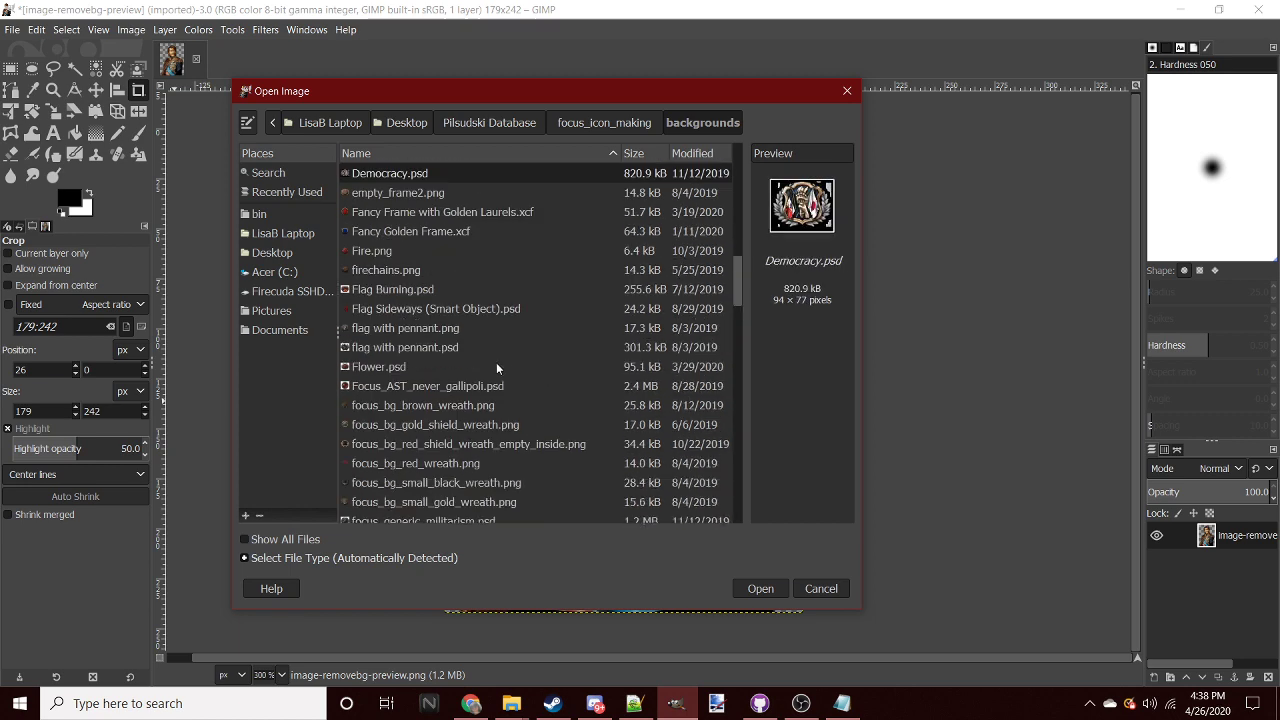
scroll(506, 407, down, 1)
scroll(506, 407, down, 3)
click(507, 461)
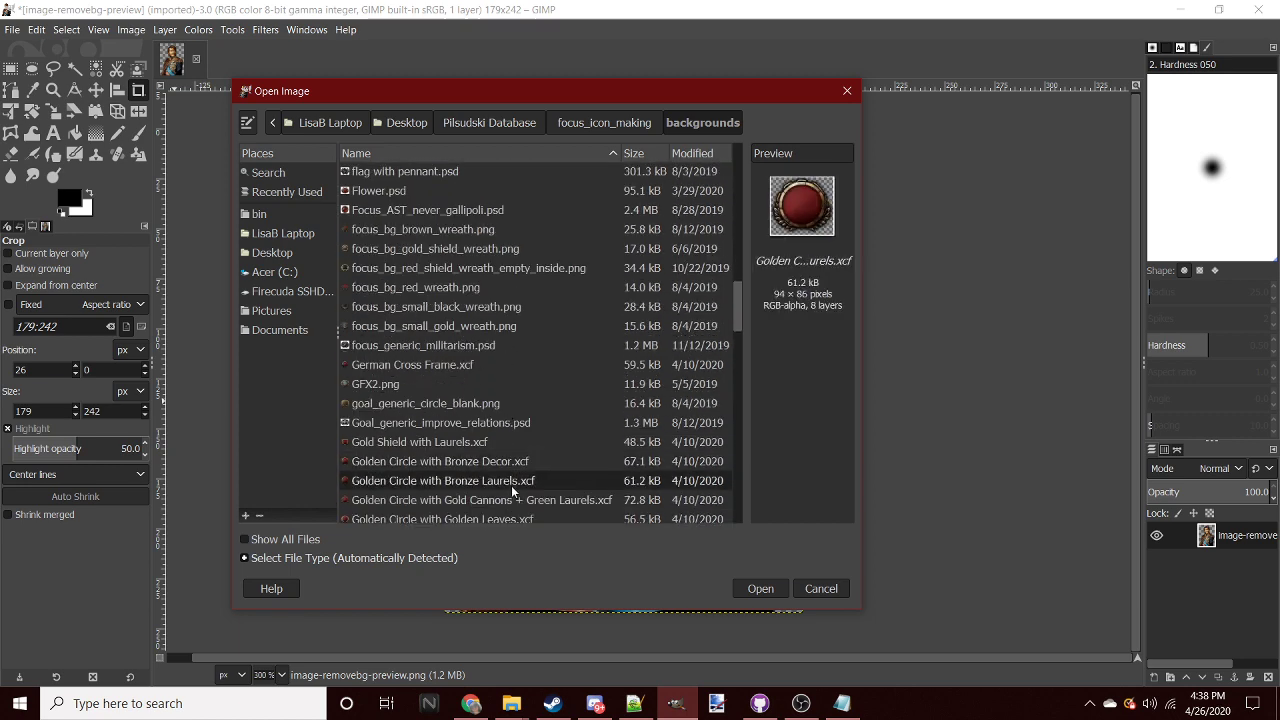
- Compare the Gold Shield, golden circle and wreath templates, including Golden Circle with Laurels
scroll(513, 484, down, 3)
click(516, 312)
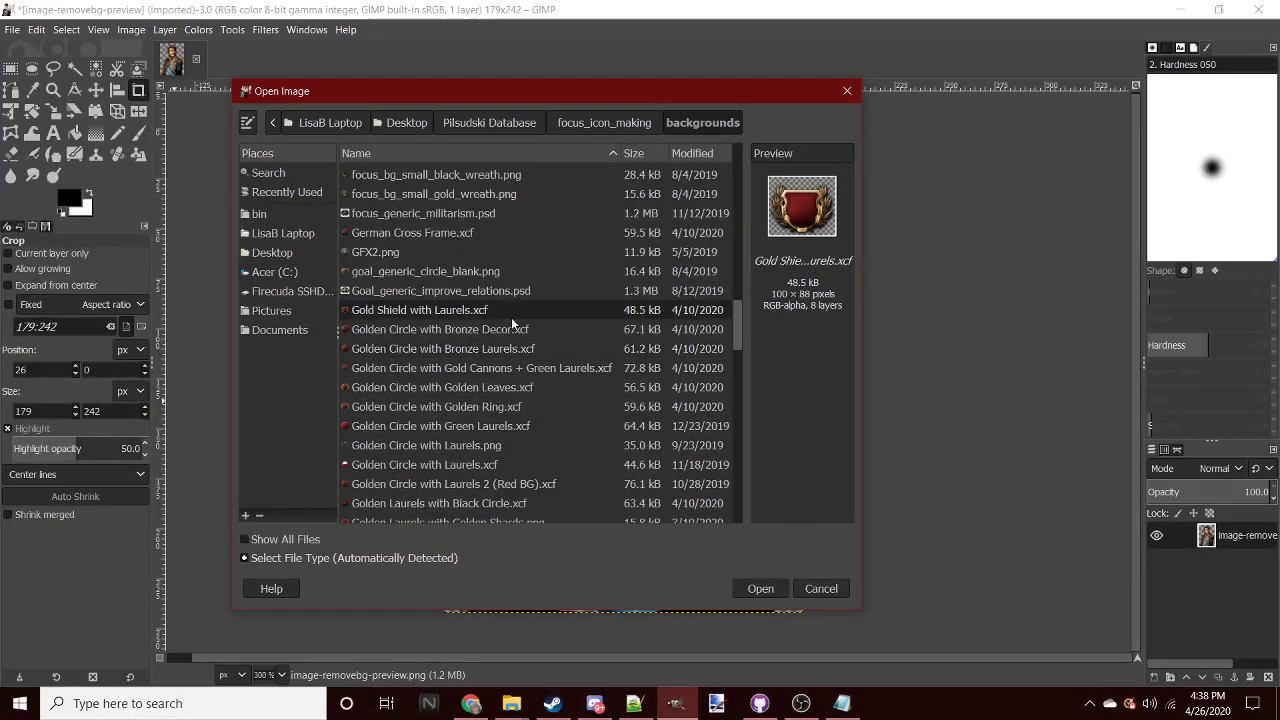
click(511, 318)
click(539, 371)
click(526, 394)
click(521, 424)
click(520, 395)
click(503, 450)
scroll(545, 345, down, 5)
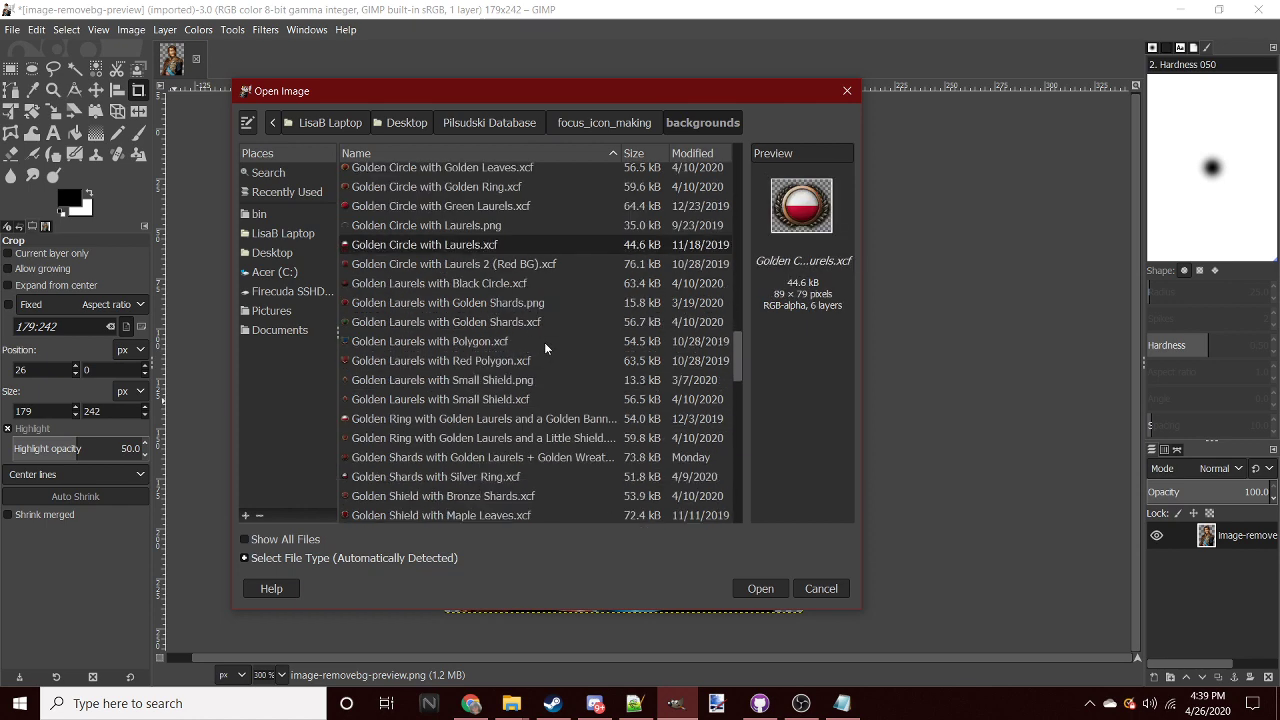
click(517, 310)
click(524, 263)
click(520, 358)
click(510, 438)
click(537, 457)
scroll(533, 270, down, 7)
click(530, 320)
scroll(535, 400, up, 8)
click(533, 368)
click(524, 270)
- Preview the golden laurel templates and open Golden Laurels with Golden Shards
key(Up)
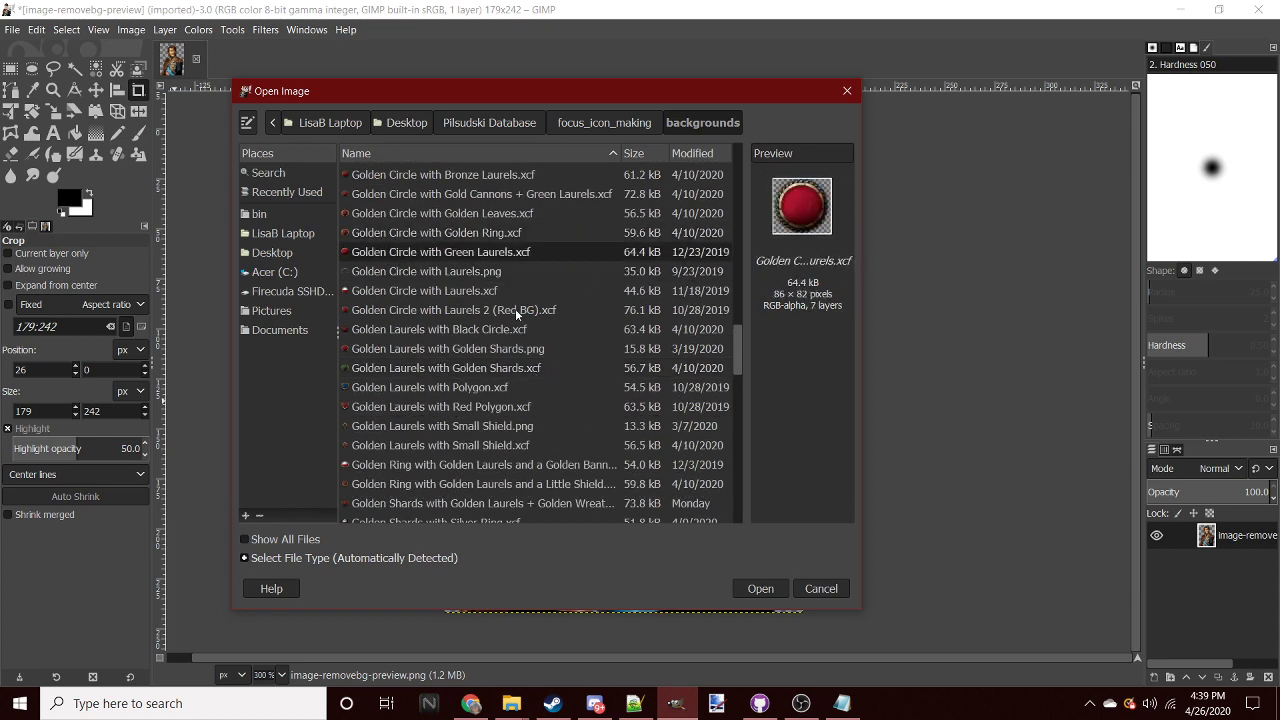
click(511, 310)
click(512, 368)
click(514, 390)
click(504, 368)
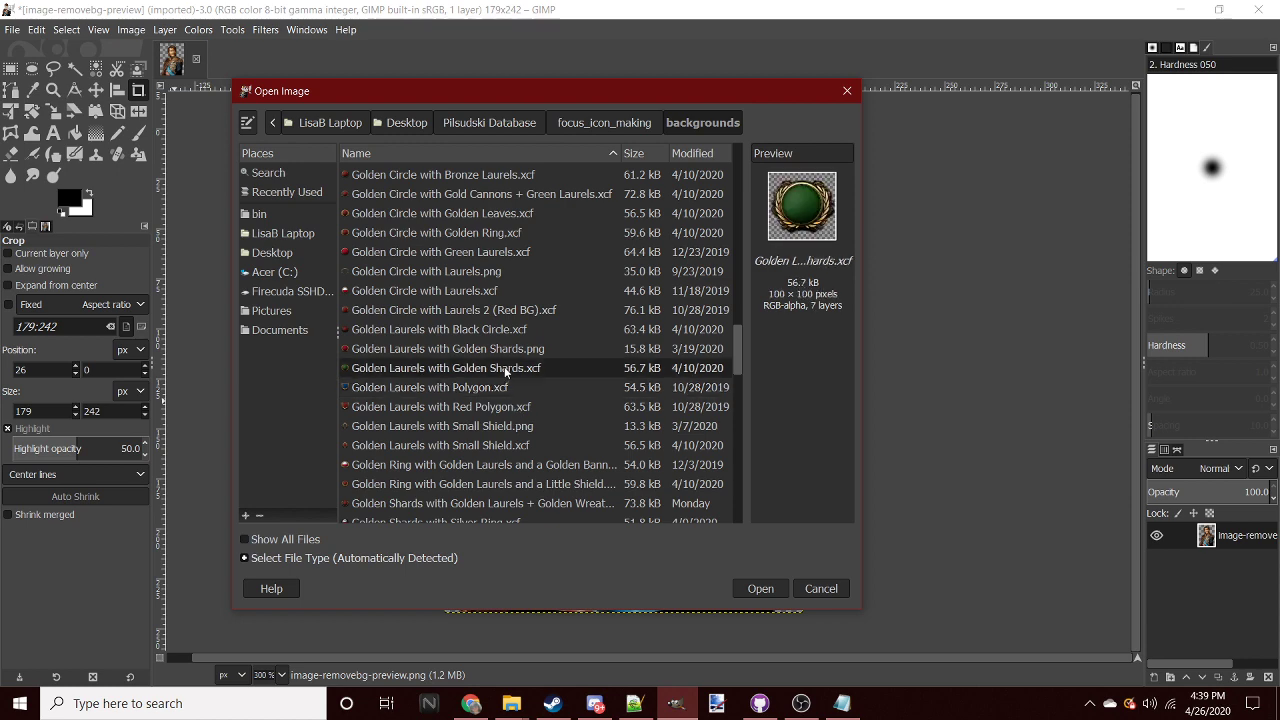
double_click(504, 366)
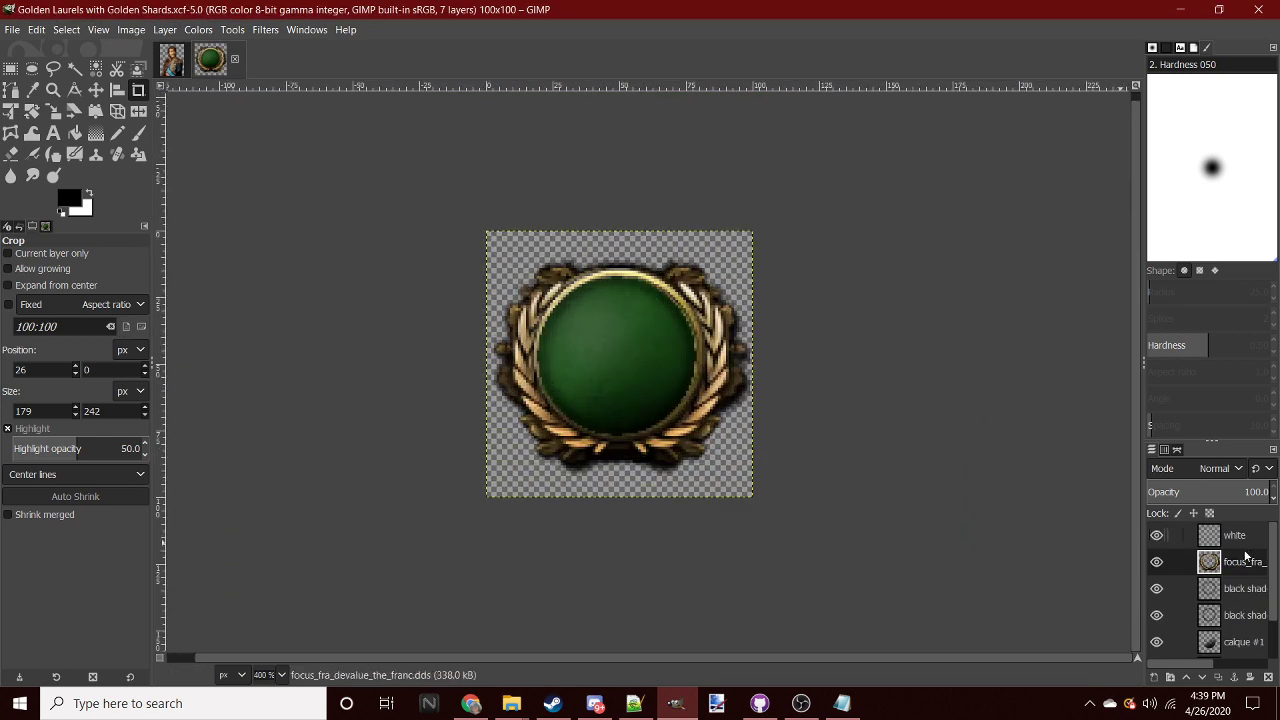
- Select the template's bg layer in GIMP's Layers panel
scroll(1220, 590, down, 2)
click(1220, 645)
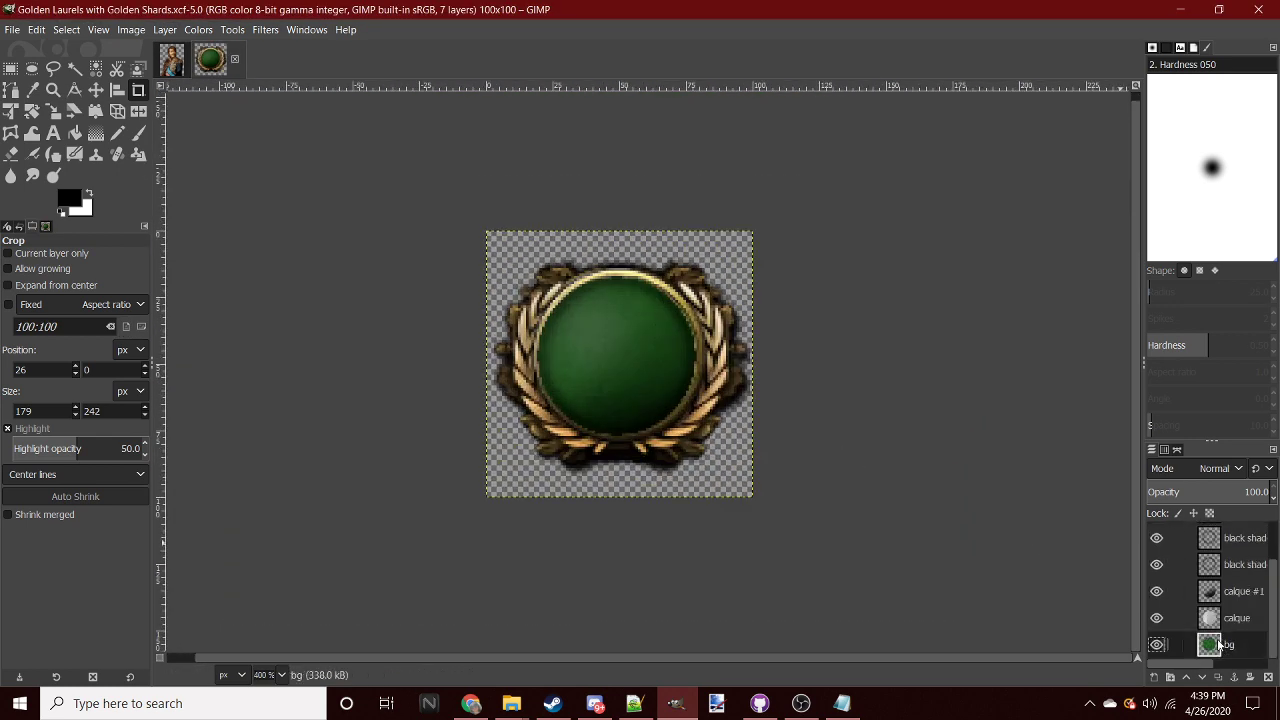
scroll(630, 400, up, 1)
- Search Google for 'france flag' in Chrome's blank tab
click(470, 703)
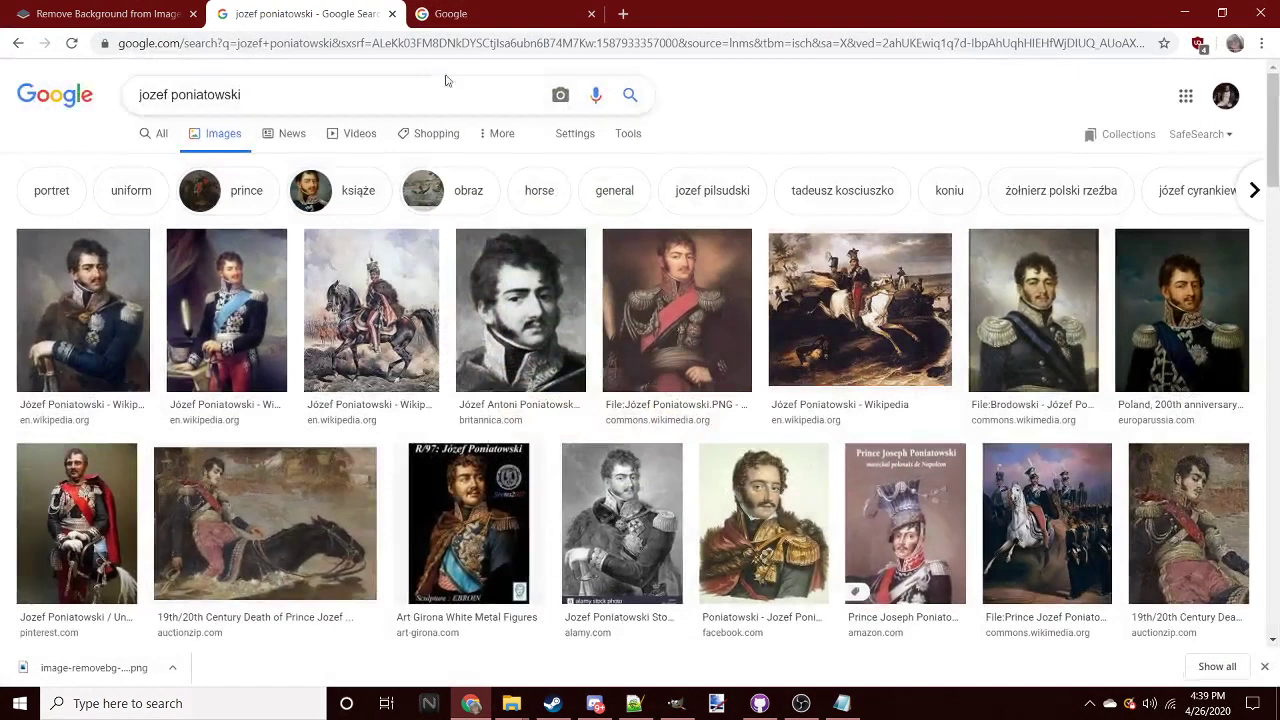
click(489, 12)
click(491, 42)
text(fr)
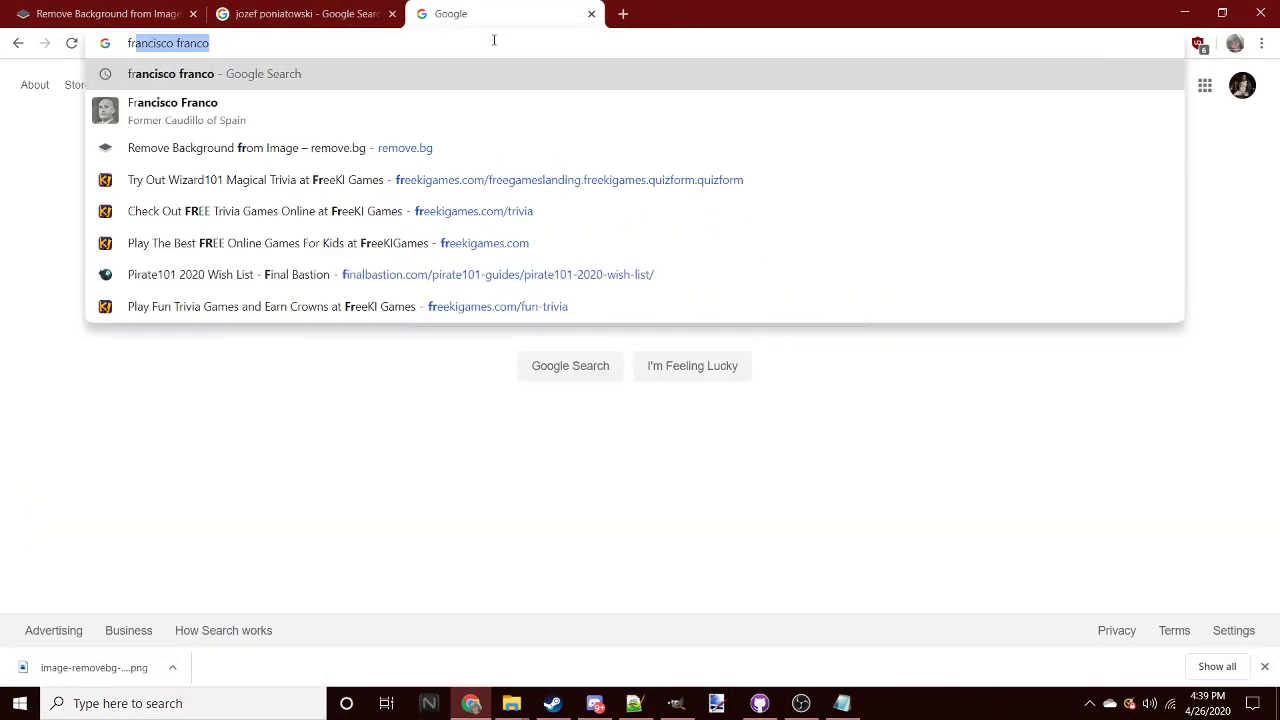
text(a)
key(BackSpace)
key(BackSpace)
key(BackSpace)
key(BackSpace)
text(france flag)
key(Return)
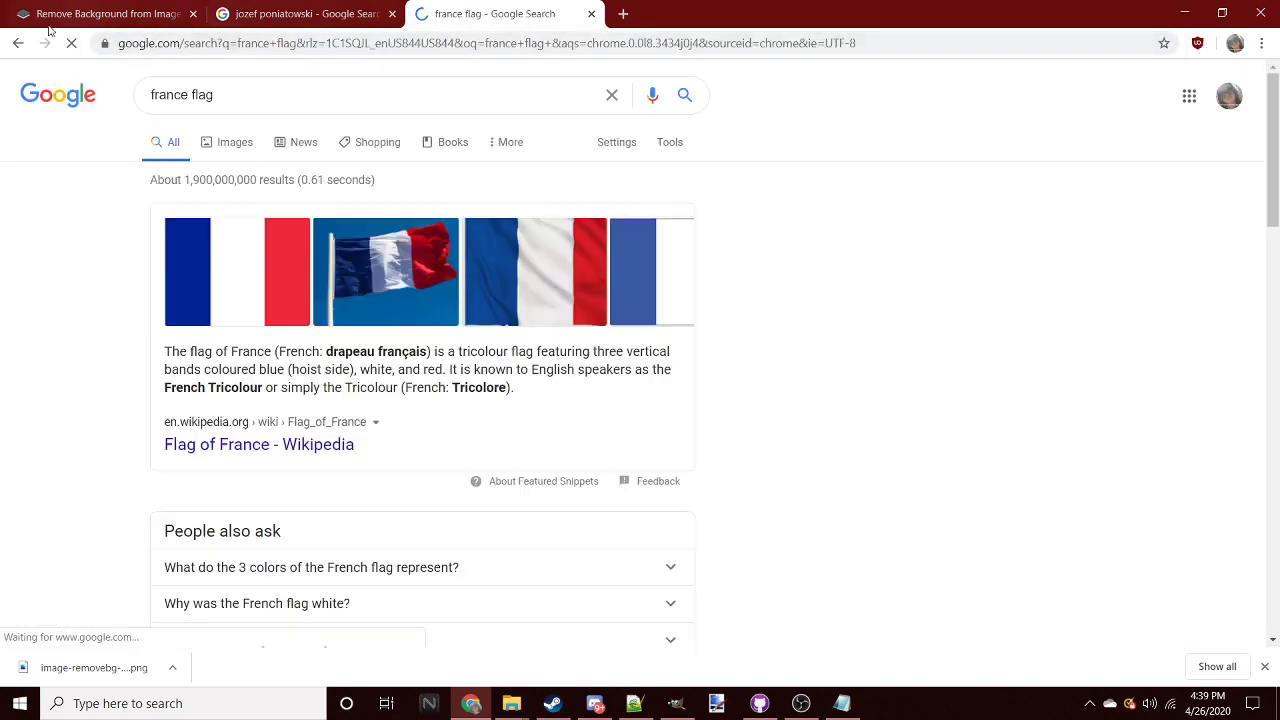
- Open the Wikipedia France flag from image results and copy the image
click(236, 150)
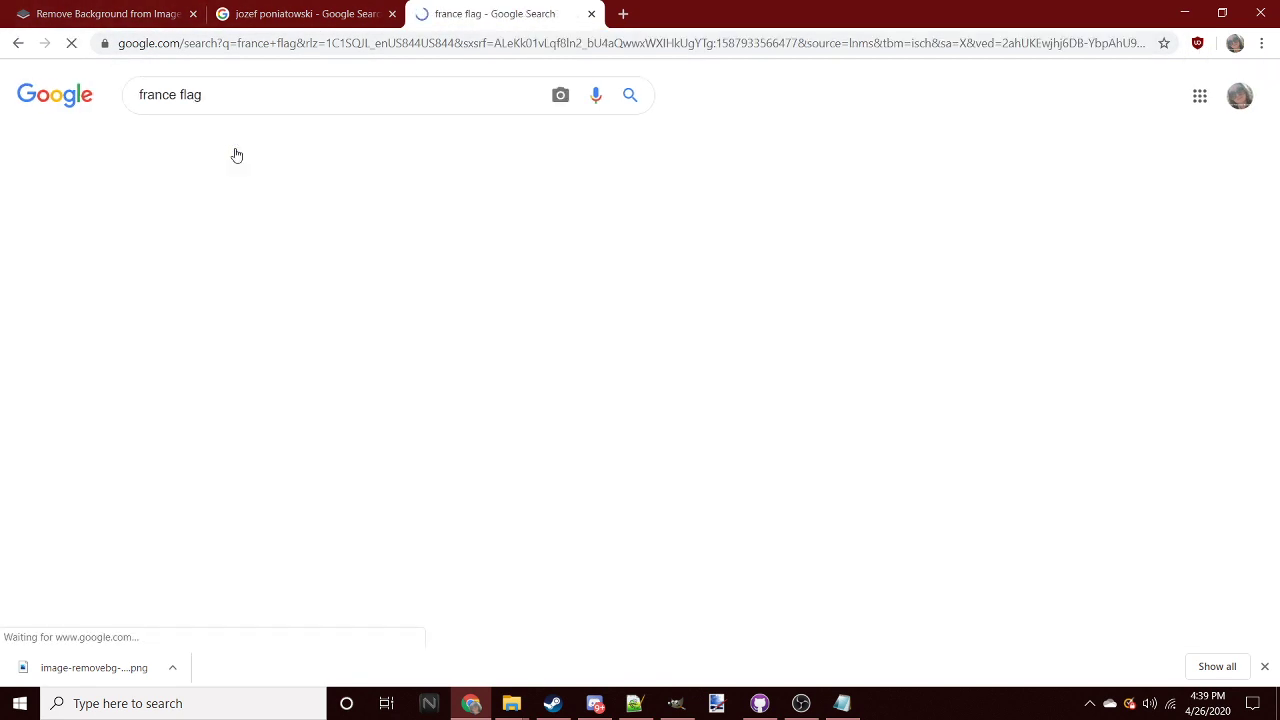
click(131, 320)
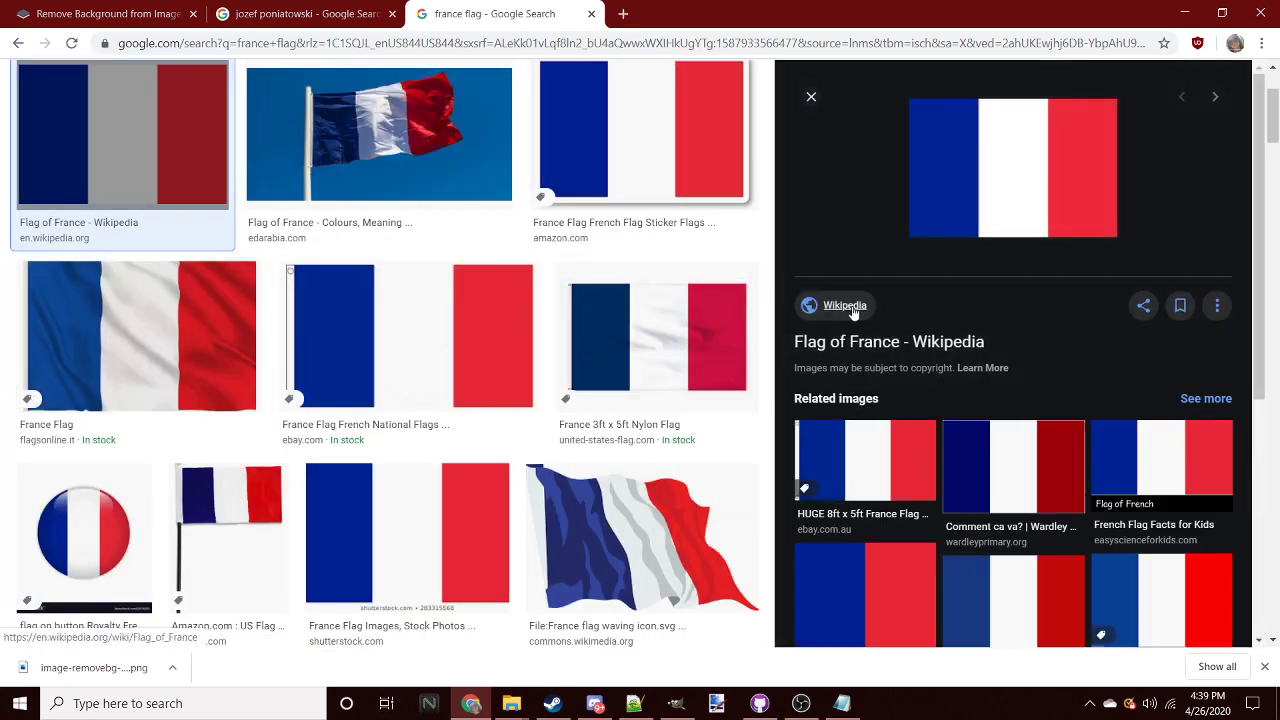
right_click(996, 206)
click(1042, 401)
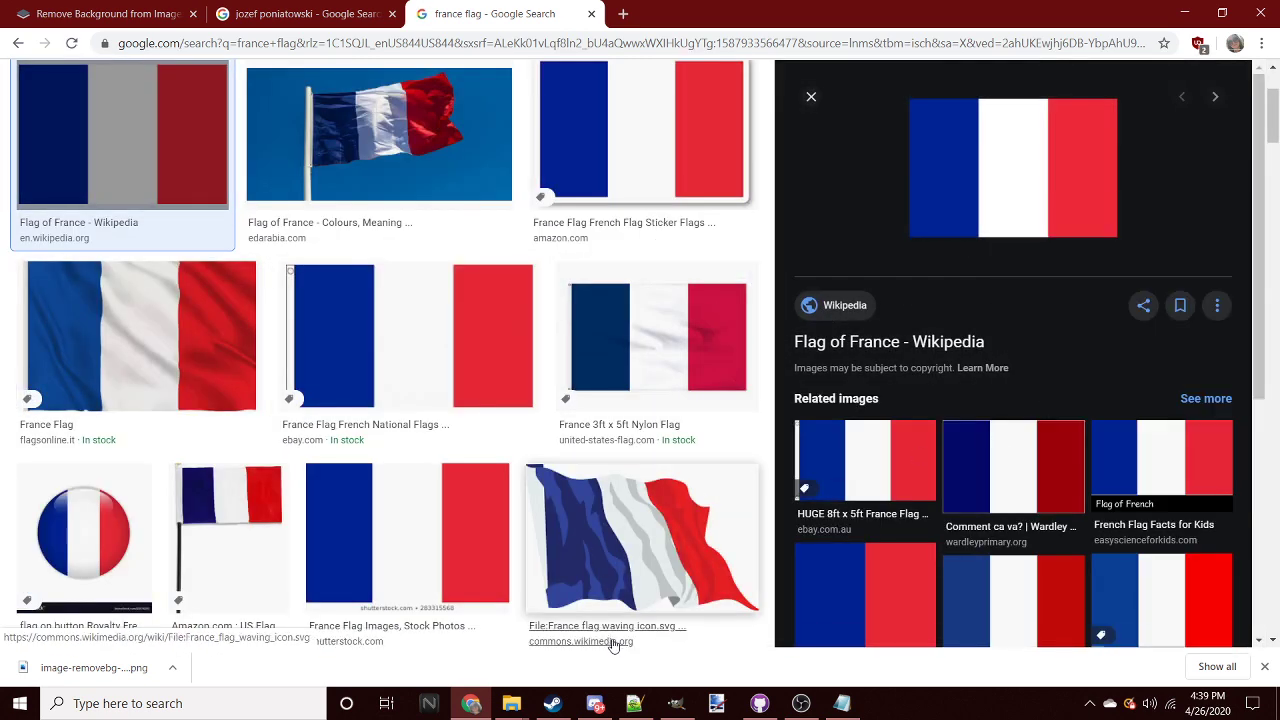
- Paste the France flag into the template and scale it to about 94×63 pixels
key(alt+Tab)
key(ctrl+v)
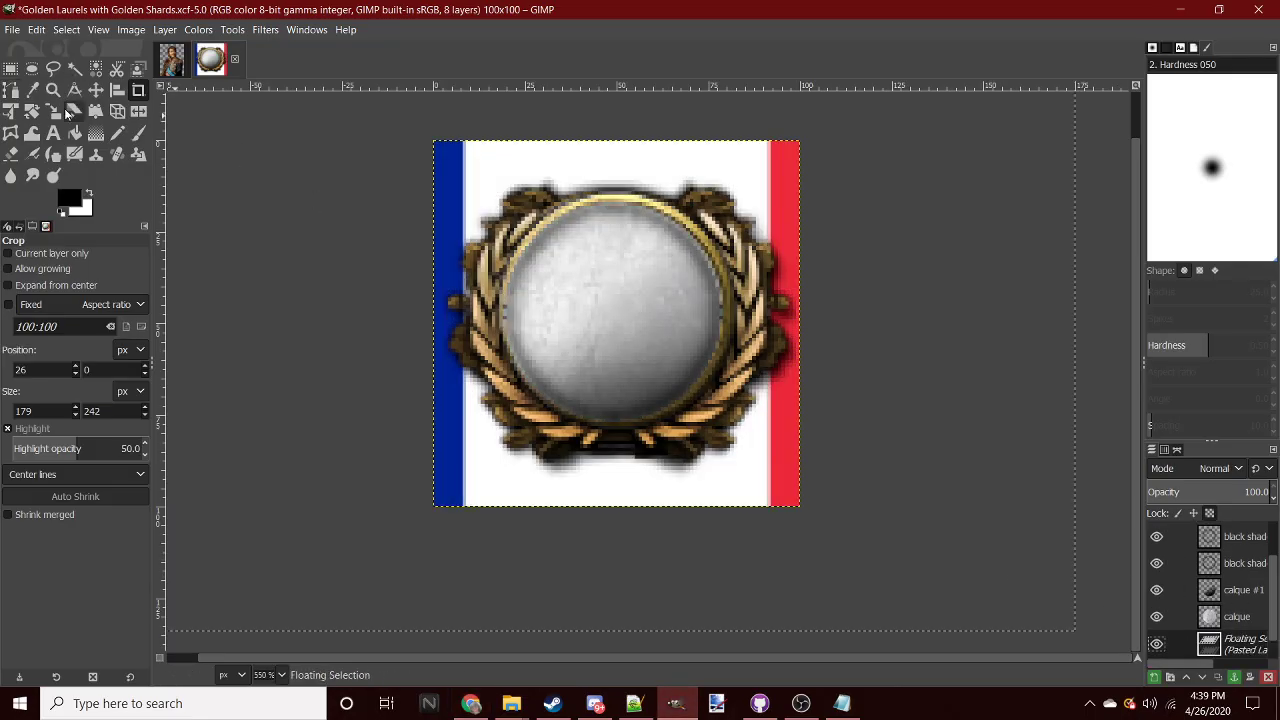
click(54, 111)
drag(843, 423, 583, 335)
mouse_move(248, 129)
mouse_down()
mouse_move(603, 285)
mouse_move(560, 259)
mouse_move(571, 265)
mouse_up()
drag(620, 327, 633, 318)
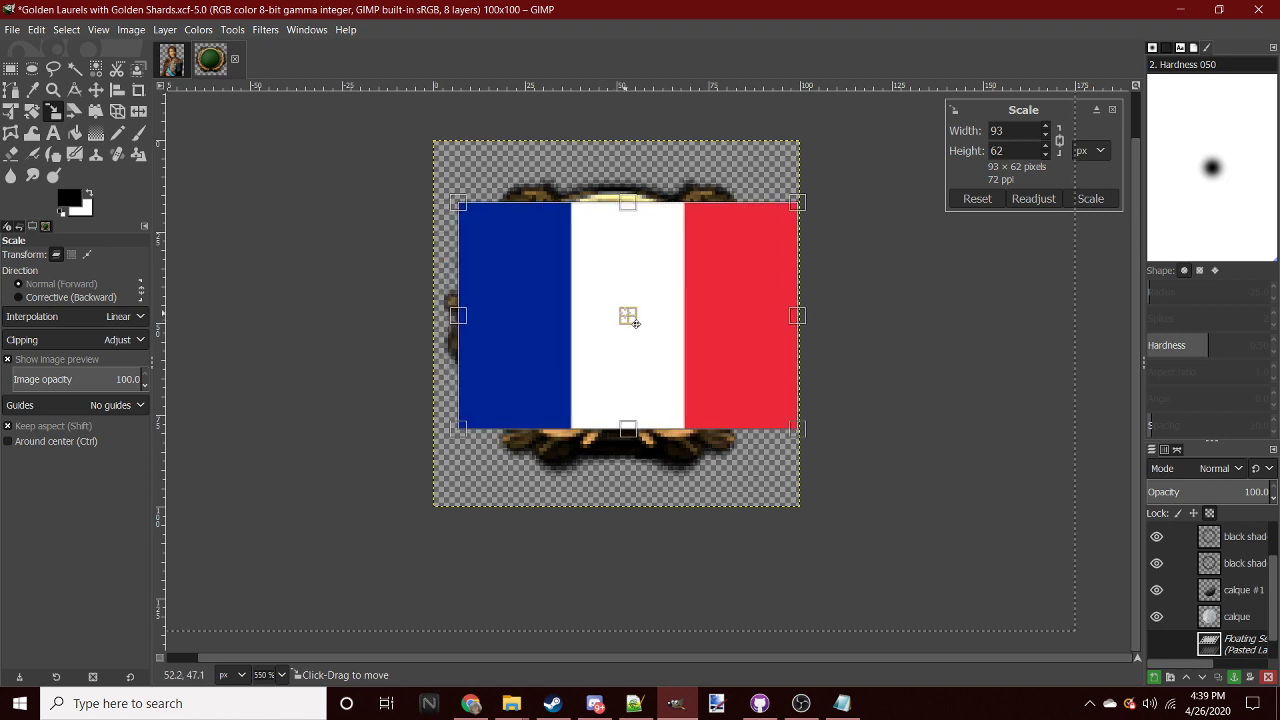
click(1101, 201)
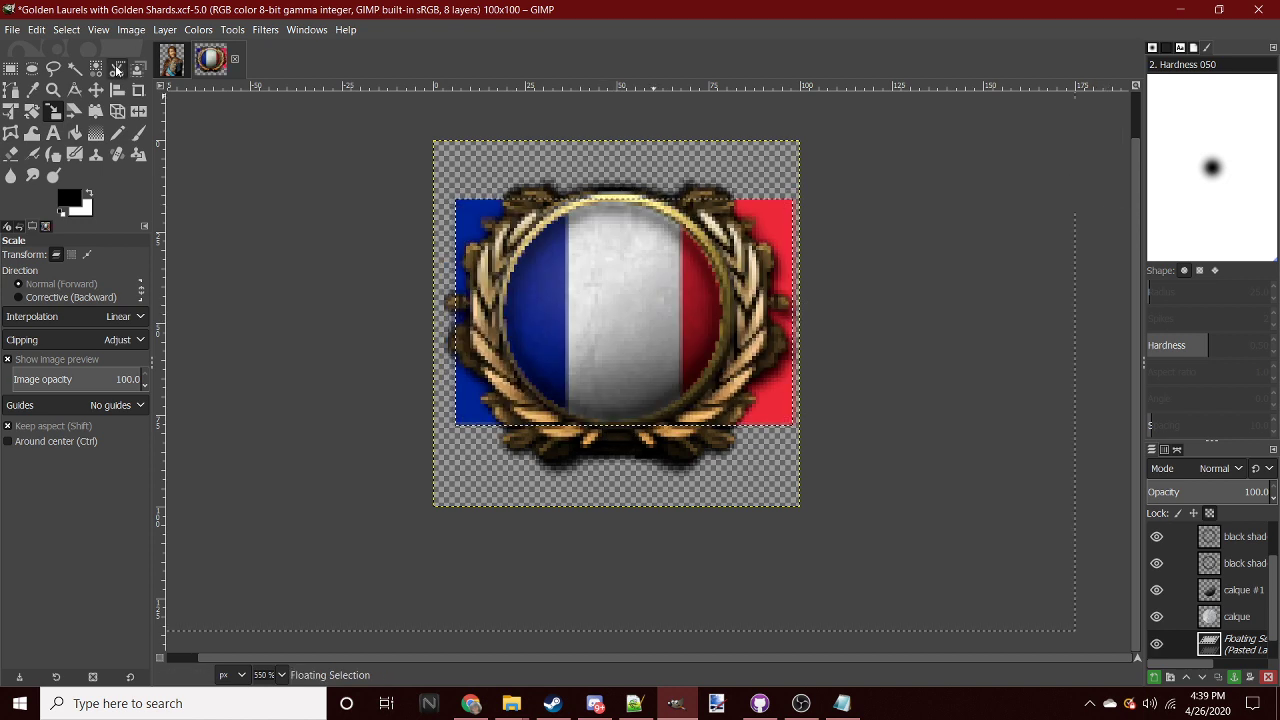
- Centre the flag horizontally and trim the green fringe outside the wreath's inner circle
click(117, 89)
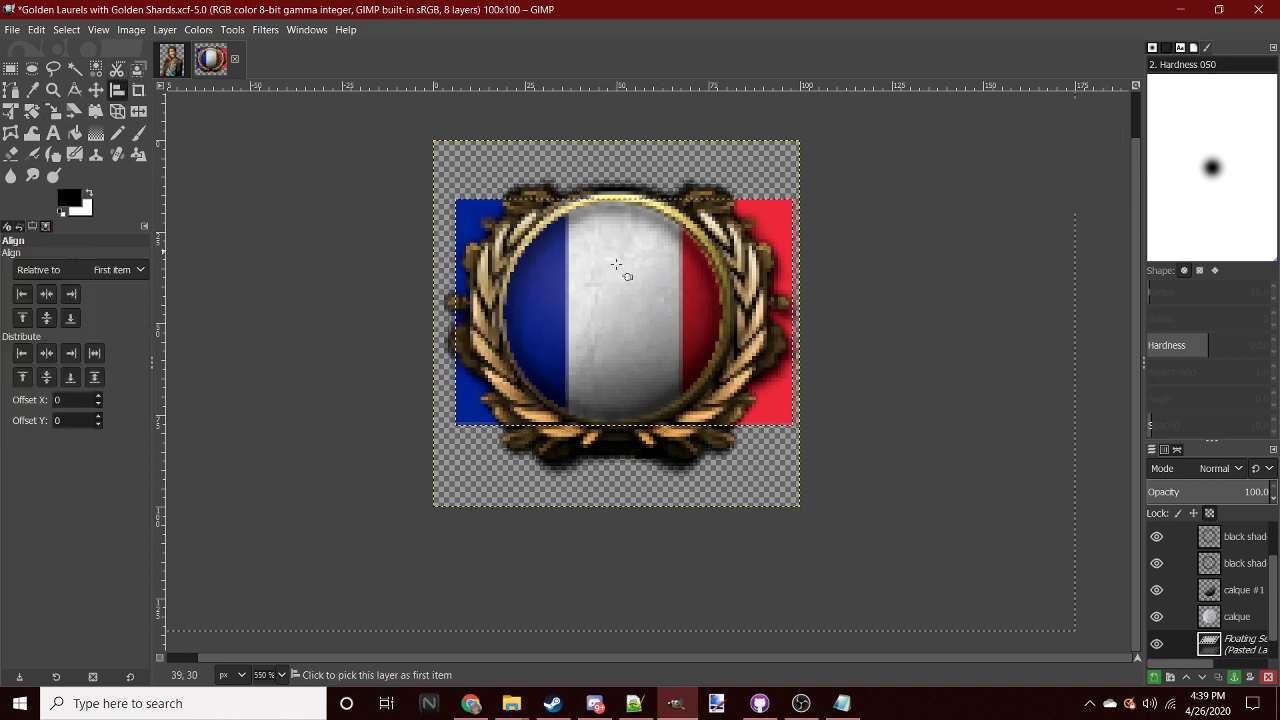
click(46, 353)
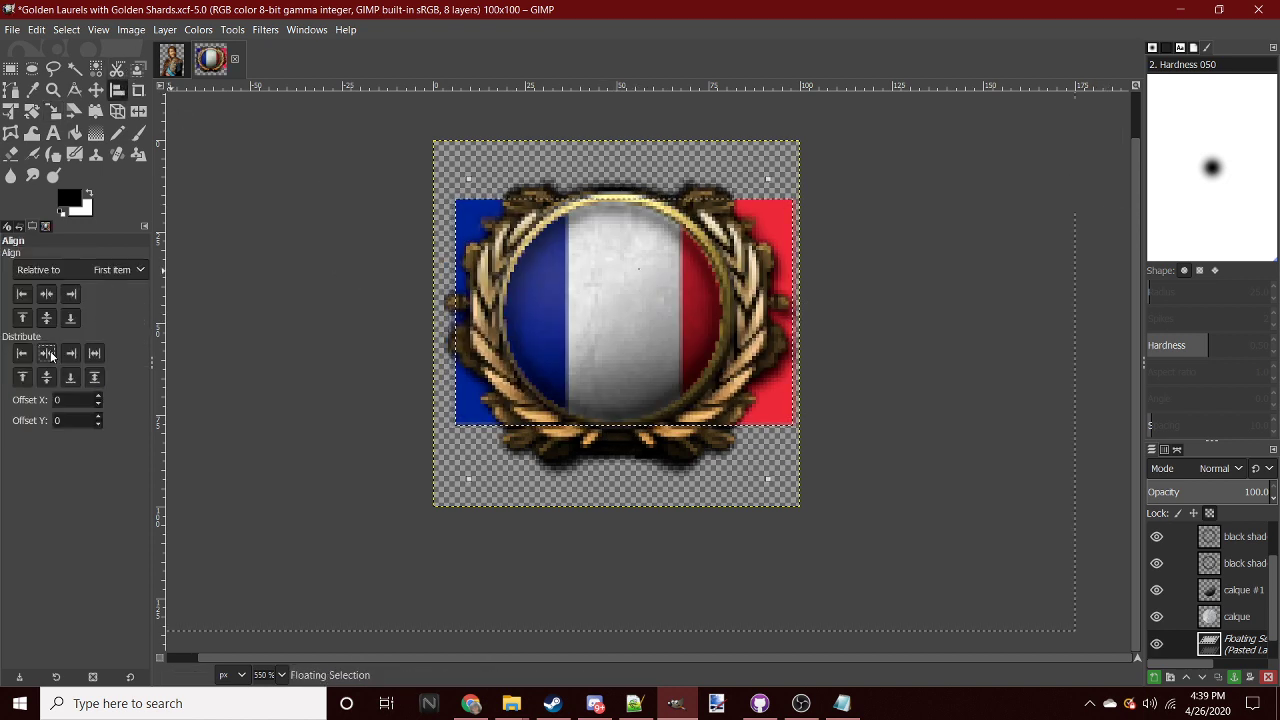
click(32, 68)
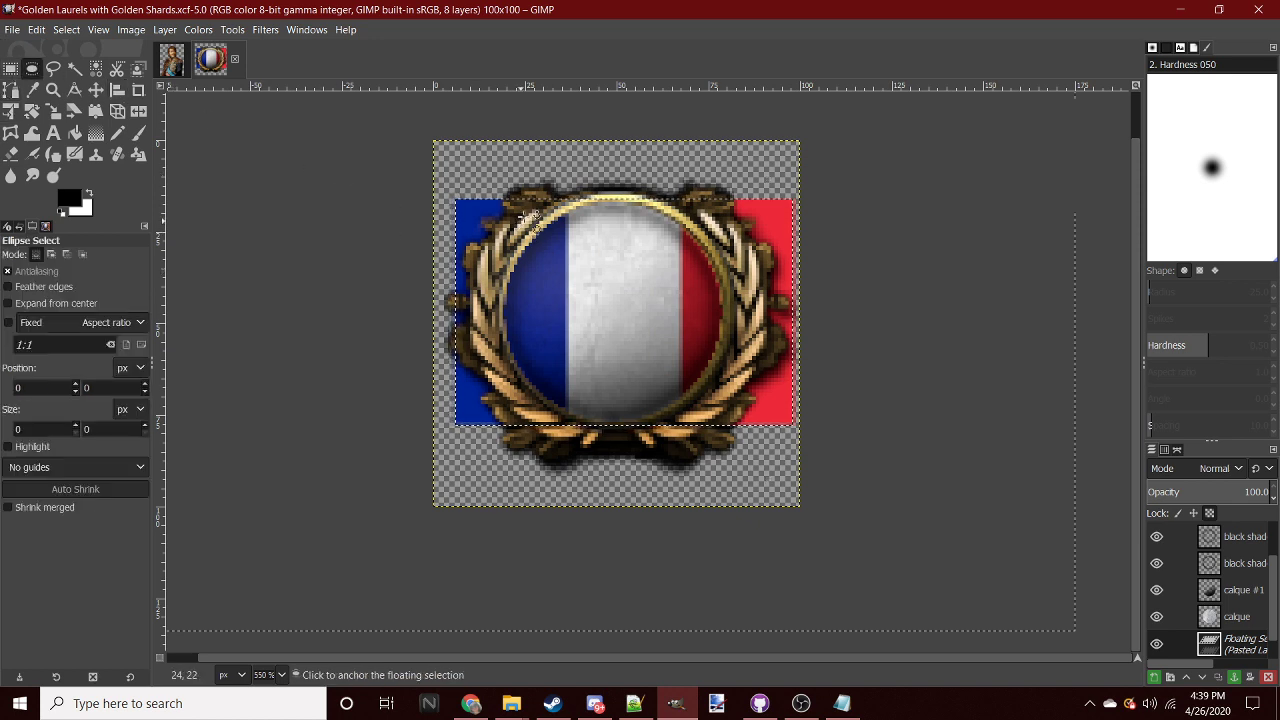
drag(525, 210, 745, 444)
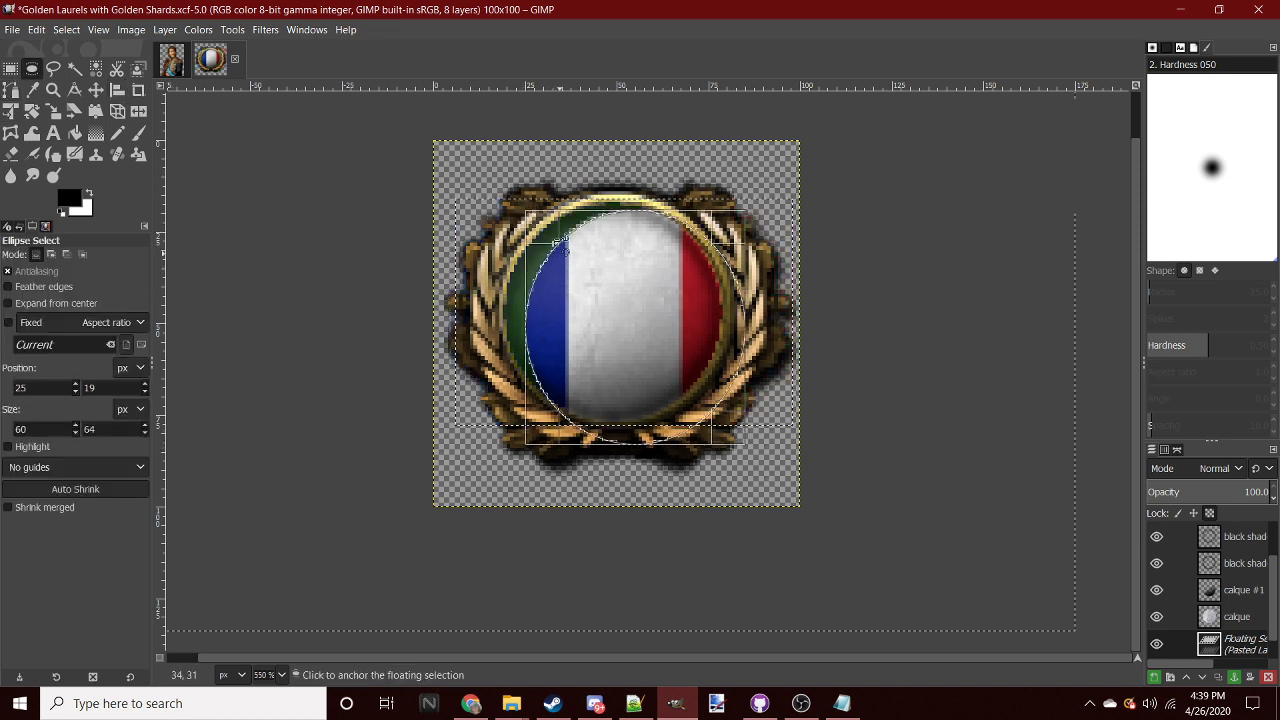
key(ctrl+i)
key(Delete)
- Clear the selection, switch to Rectangle Select and zoom out to view the whole icon
key(ctrl+shift+a)
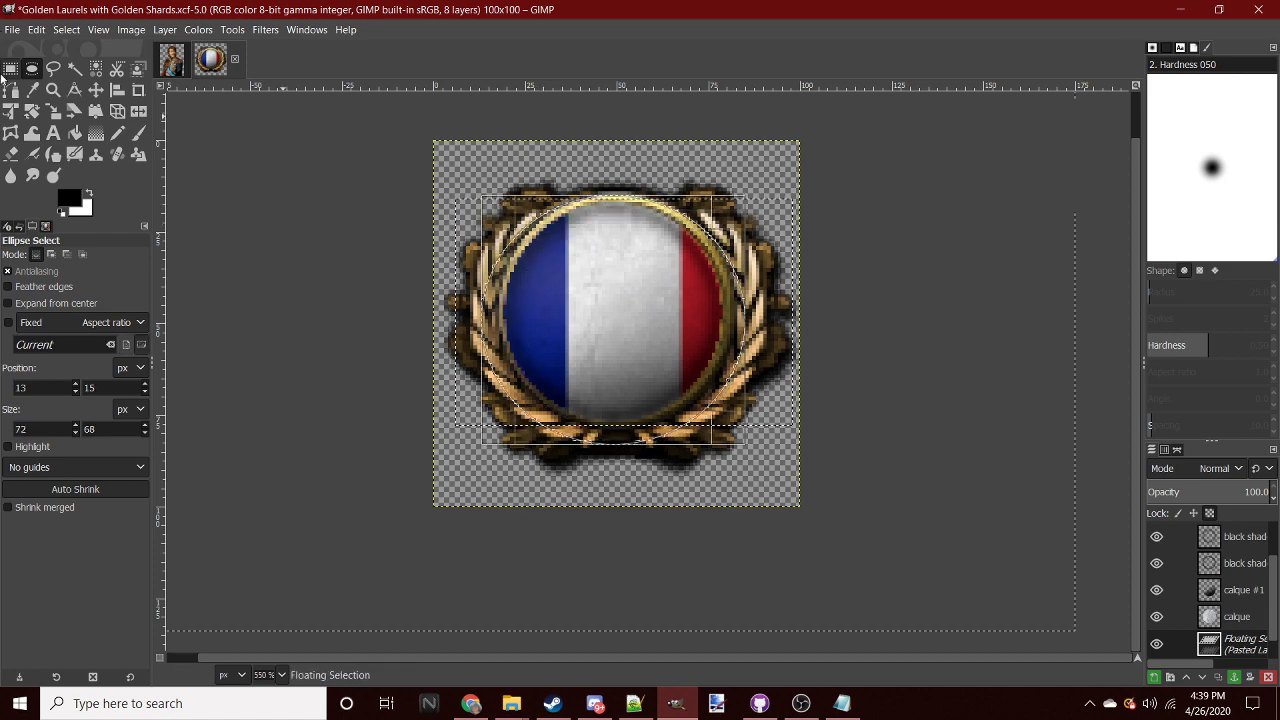
key(r)
scroll(582, 437, down, 2)
scroll(582, 437, down, 3)
- Anchor the pasted flag onto the bg layer
click(665, 530)
scroll(590, 420, up, 2)
scroll(612, 497, down, 2)
scroll(604, 488, up, 4)
scroll(600, 430, up, 2)
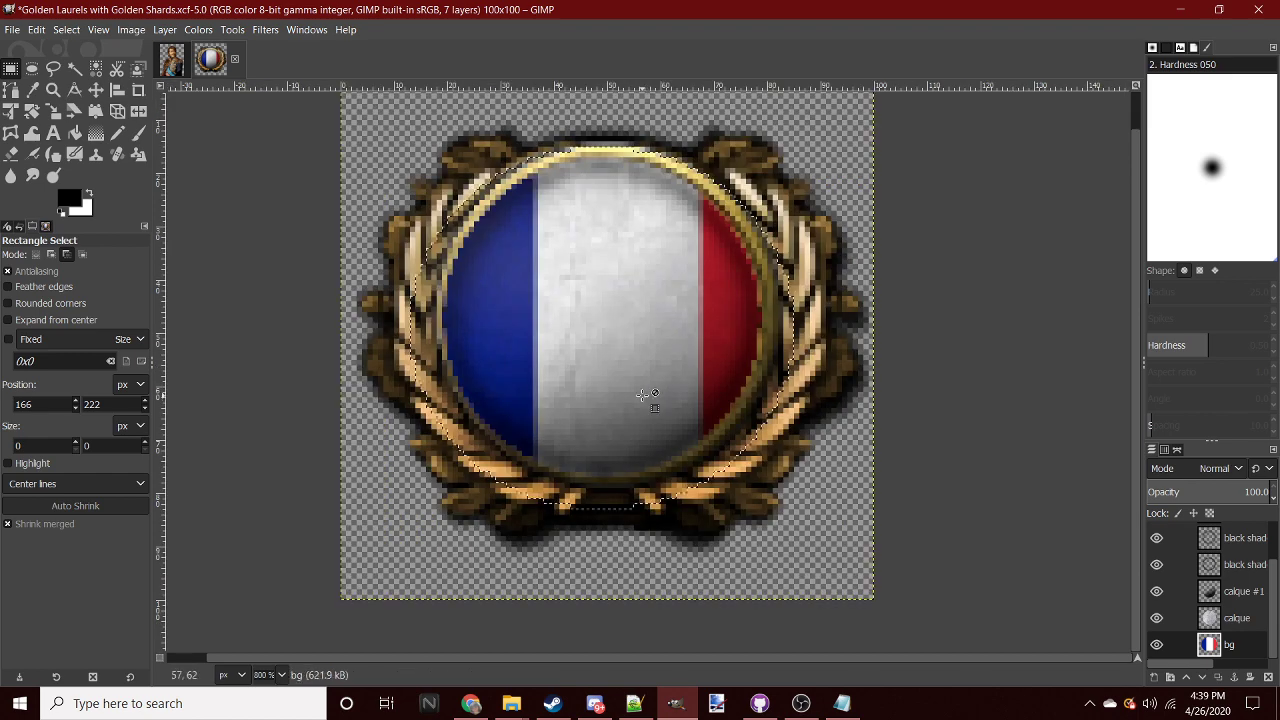
- Paste the flag again and scale it to 93×62 centred over the laurels
key(ctrl+v)
scroll(480, 336, down, 4)
scroll(480, 336, up, 2)
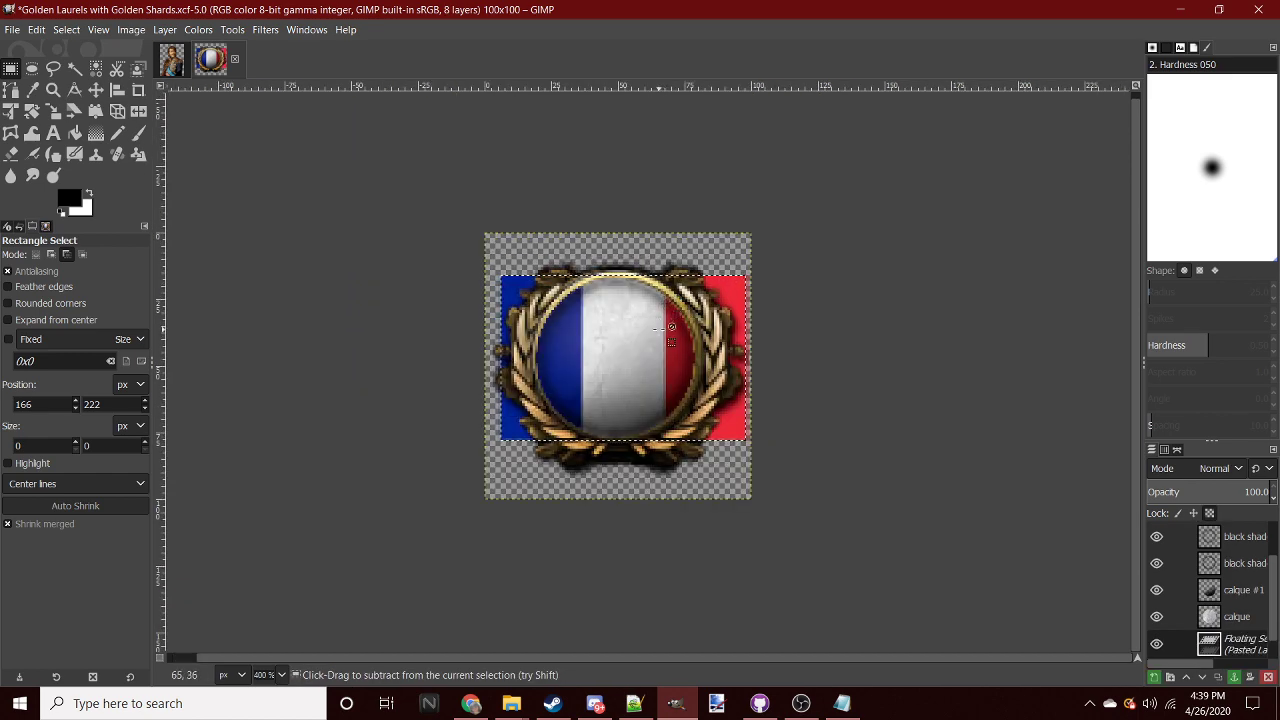
click(53, 111)
mouse_move(1034, 486)
mouse_down()
mouse_move(711, 383)
mouse_move(727, 393)
mouse_up()
drag(554, 214, 726, 262)
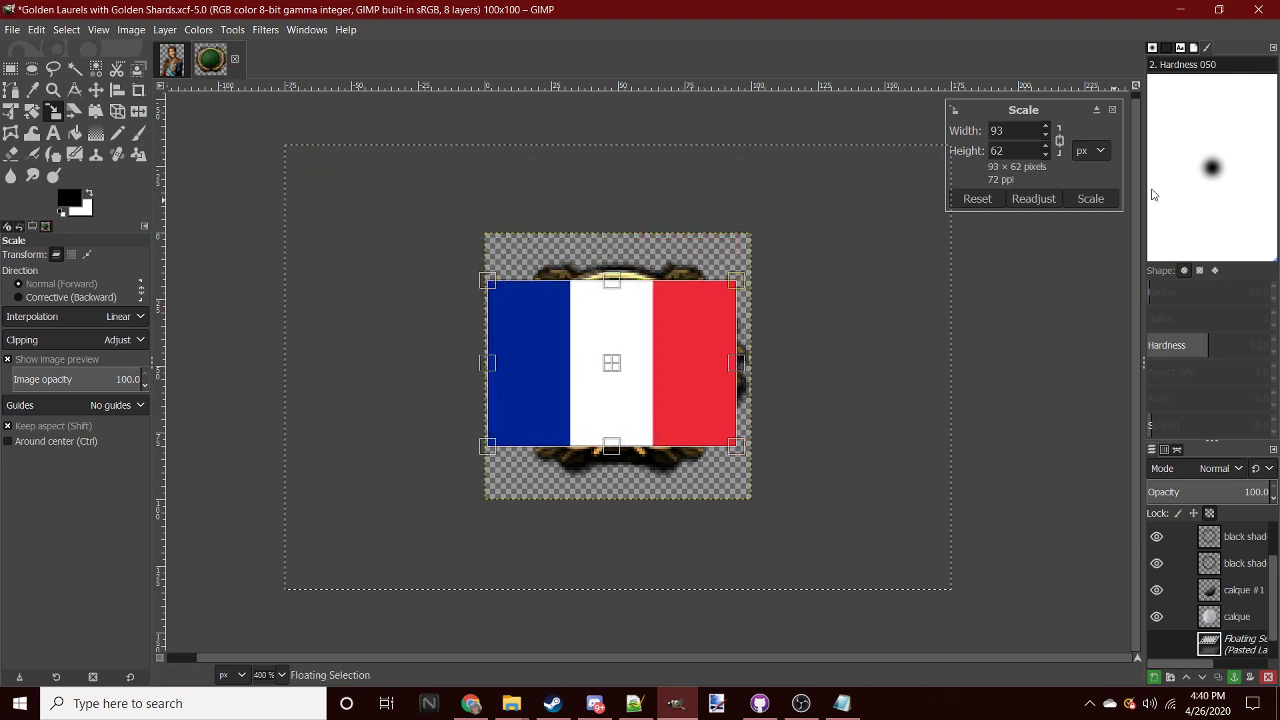
click(1100, 198)
- Nudge the flag one pixel right and fit the whole image in the view
scroll(726, 366, down, 5)
scroll(714, 337, up, 1)
scroll(714, 337, up, 6)
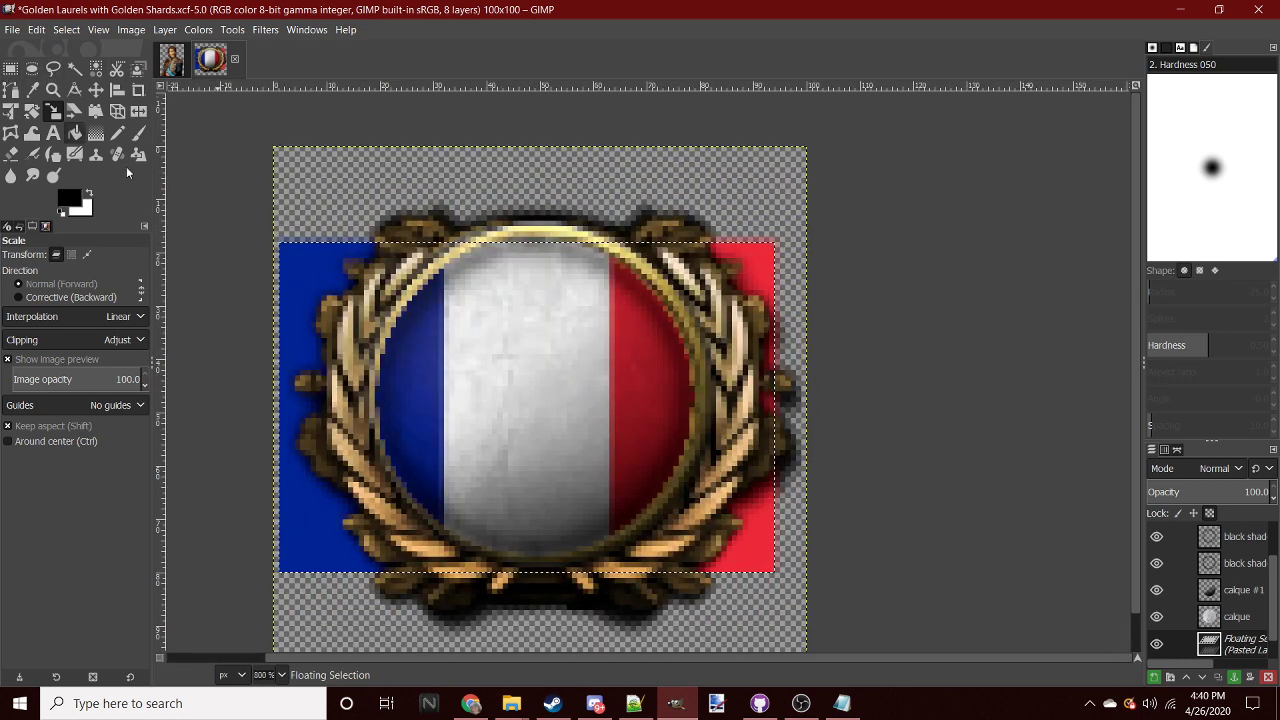
click(10, 68)
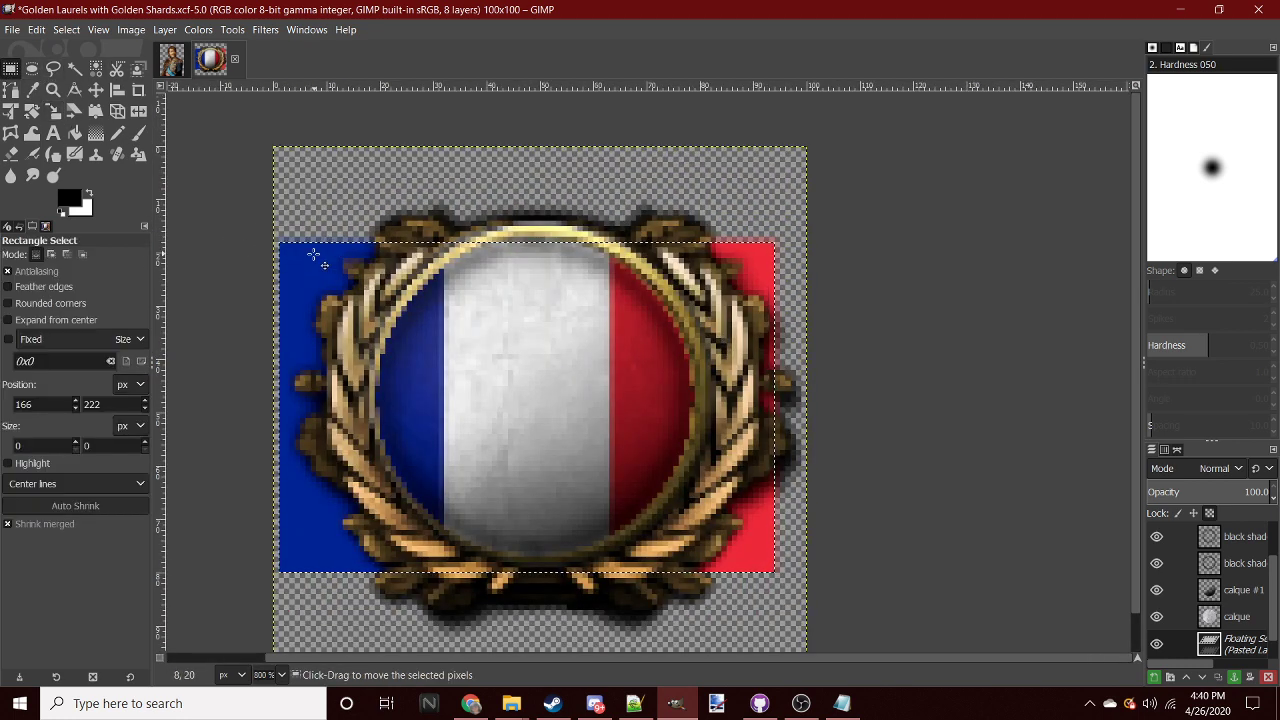
drag(309, 255, 317, 255)
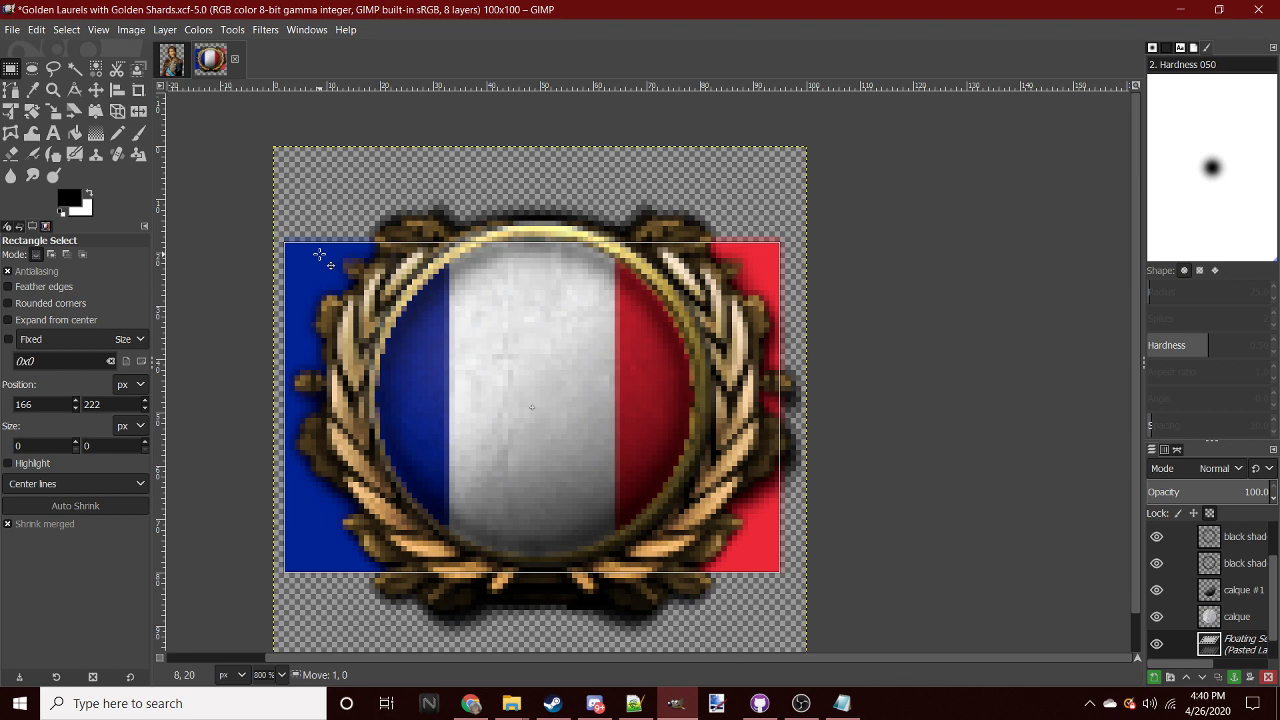
scroll(576, 358, down, 5)
scroll(576, 358, down, 1)
scroll(576, 358, down, 1)
key(shift+ctrl+j)
- Trim the flag to an elliptical selection filling the medallion ring and anchor it
click(32, 68)
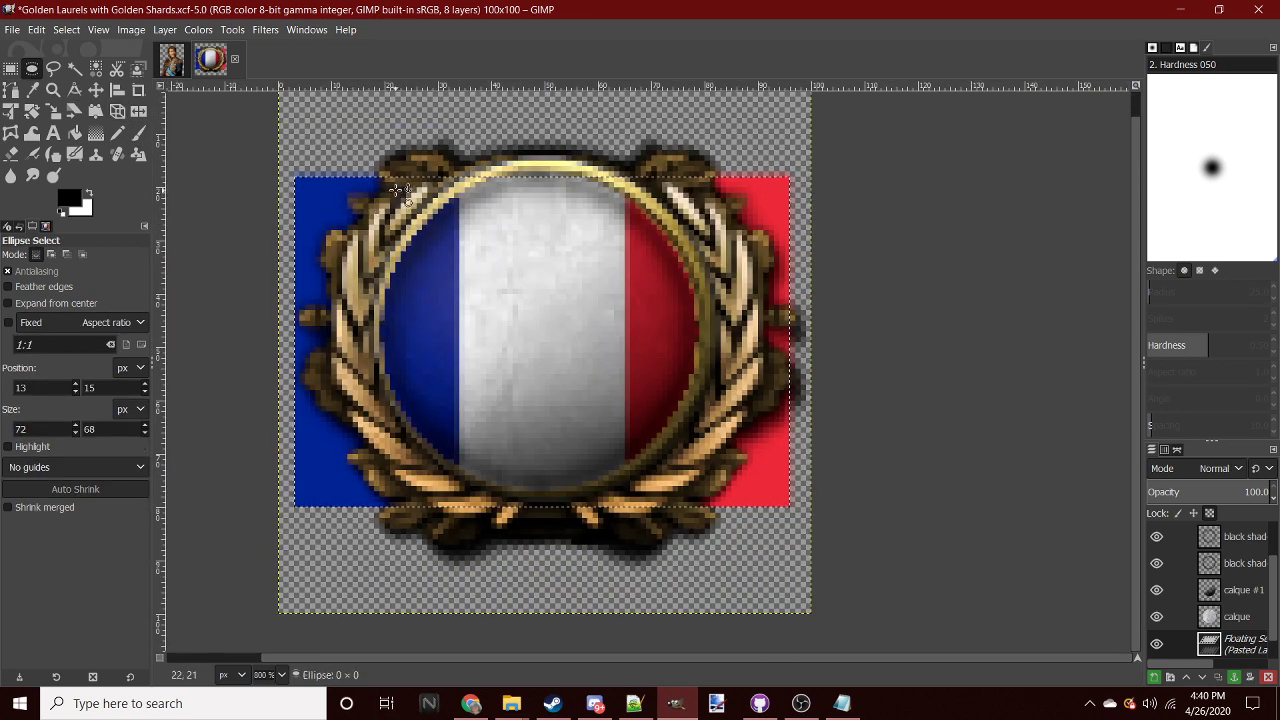
drag(396, 198, 731, 518)
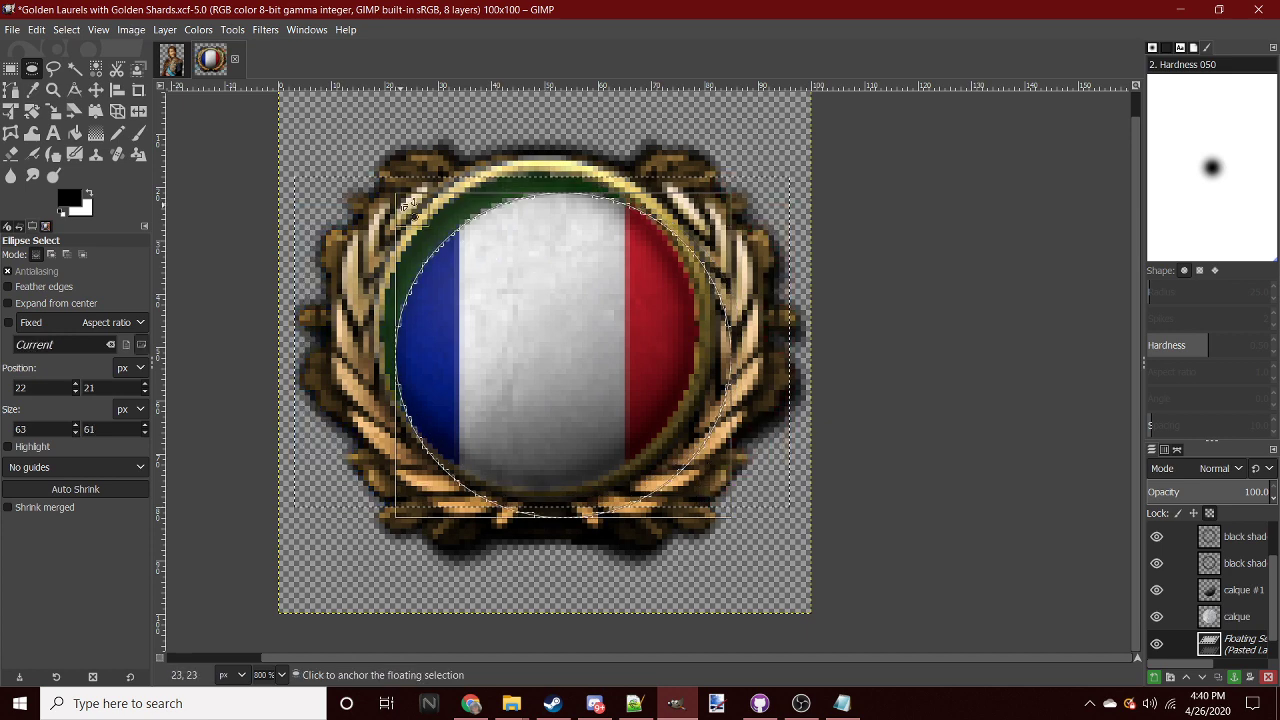
drag(405, 205, 360, 172)
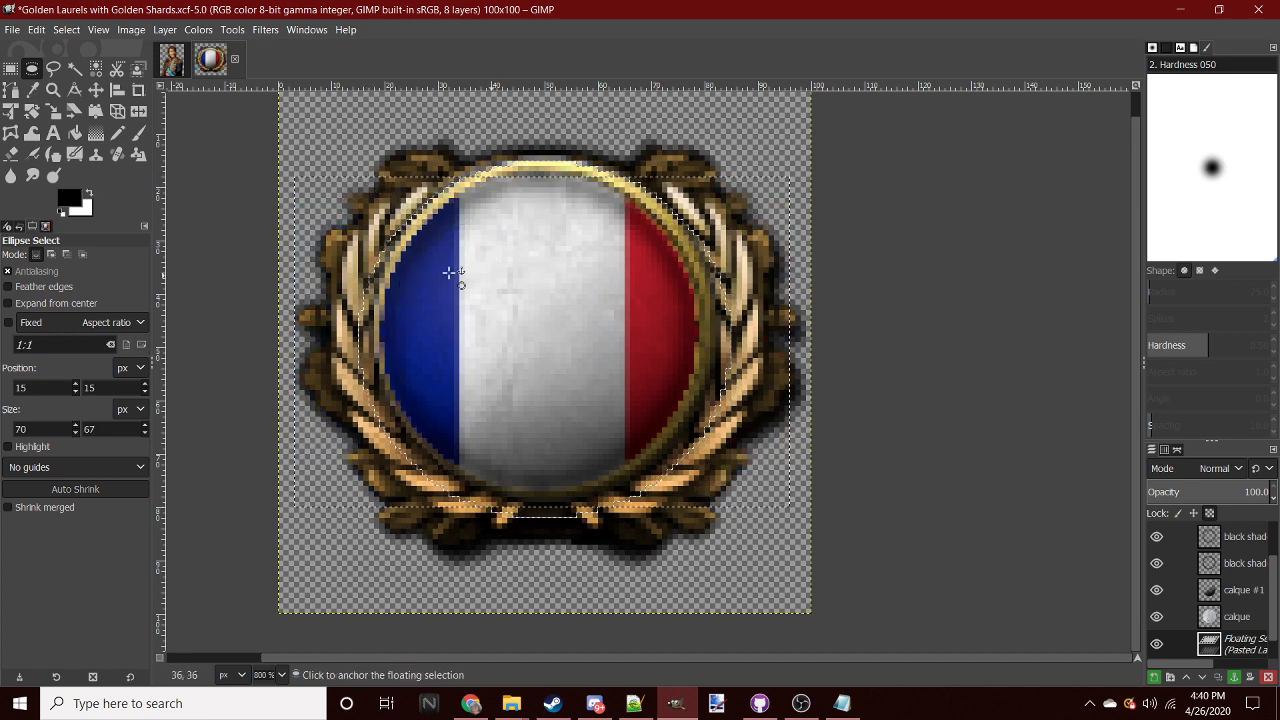
click(503, 560)
- Close the France flag tab and search Google for 'house of bonaparte'
click(470, 703)
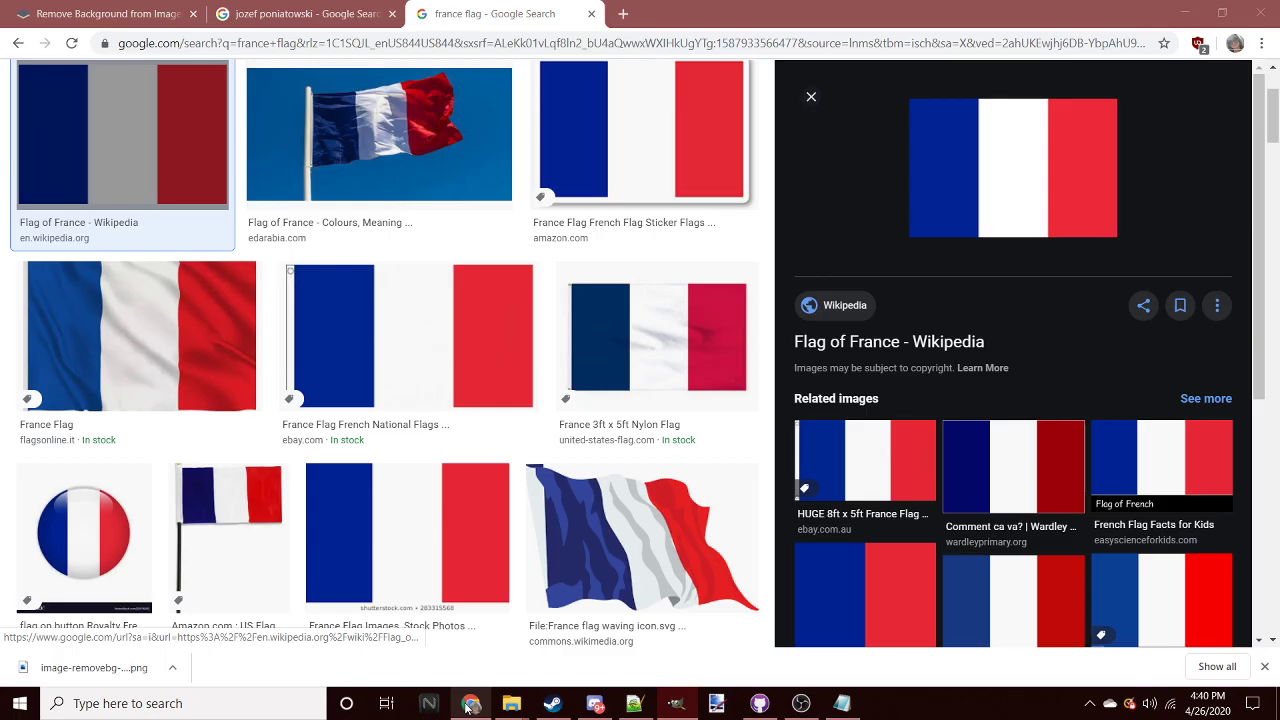
click(623, 13)
click(368, 8)
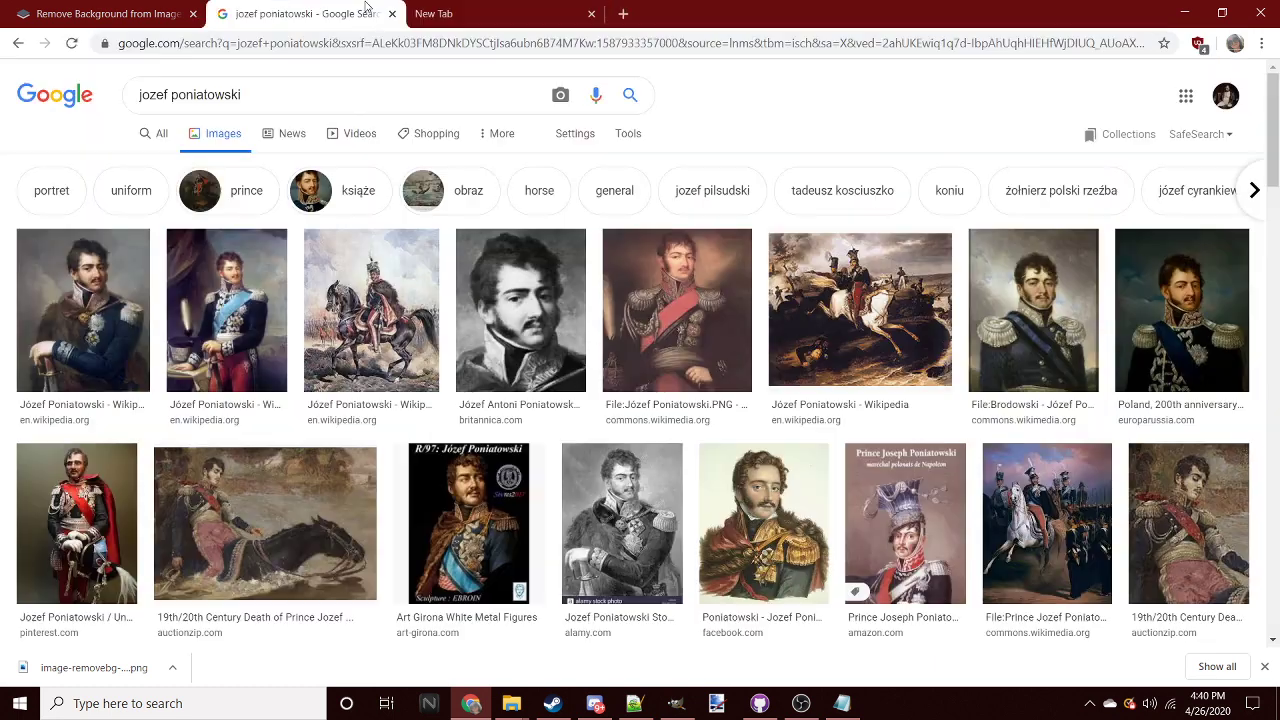
click(477, 10)
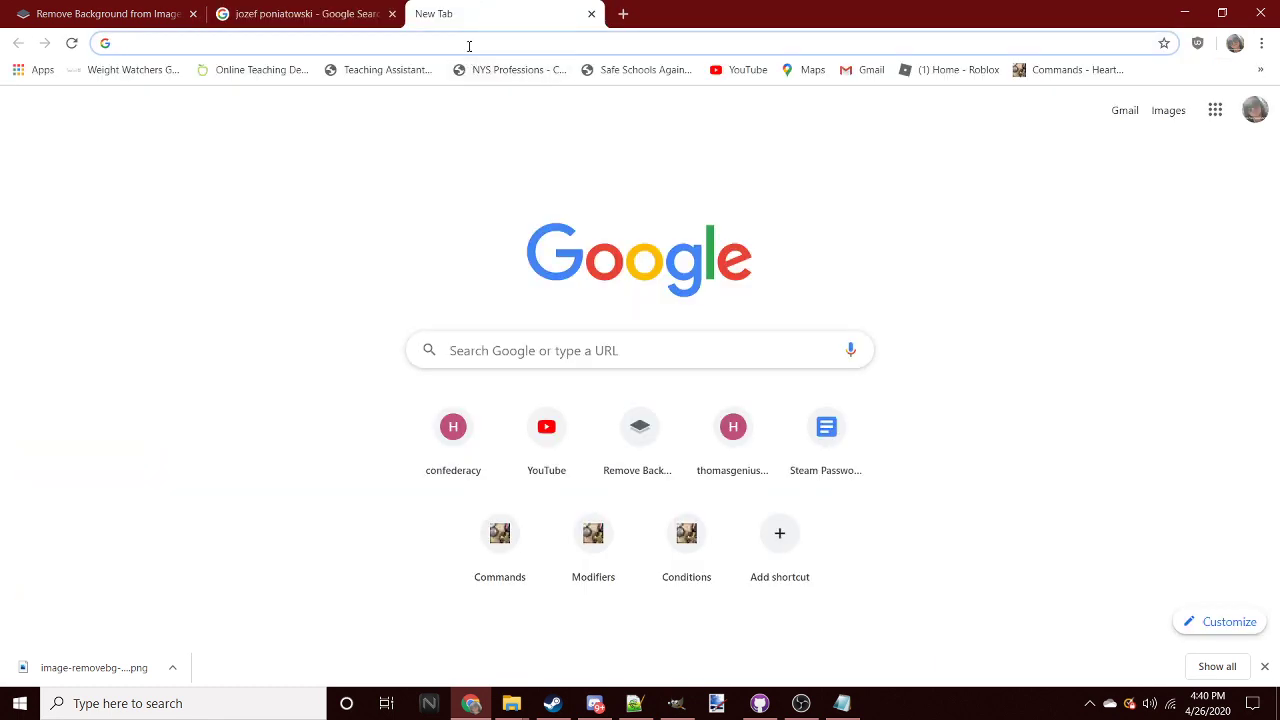
text(napoleon)
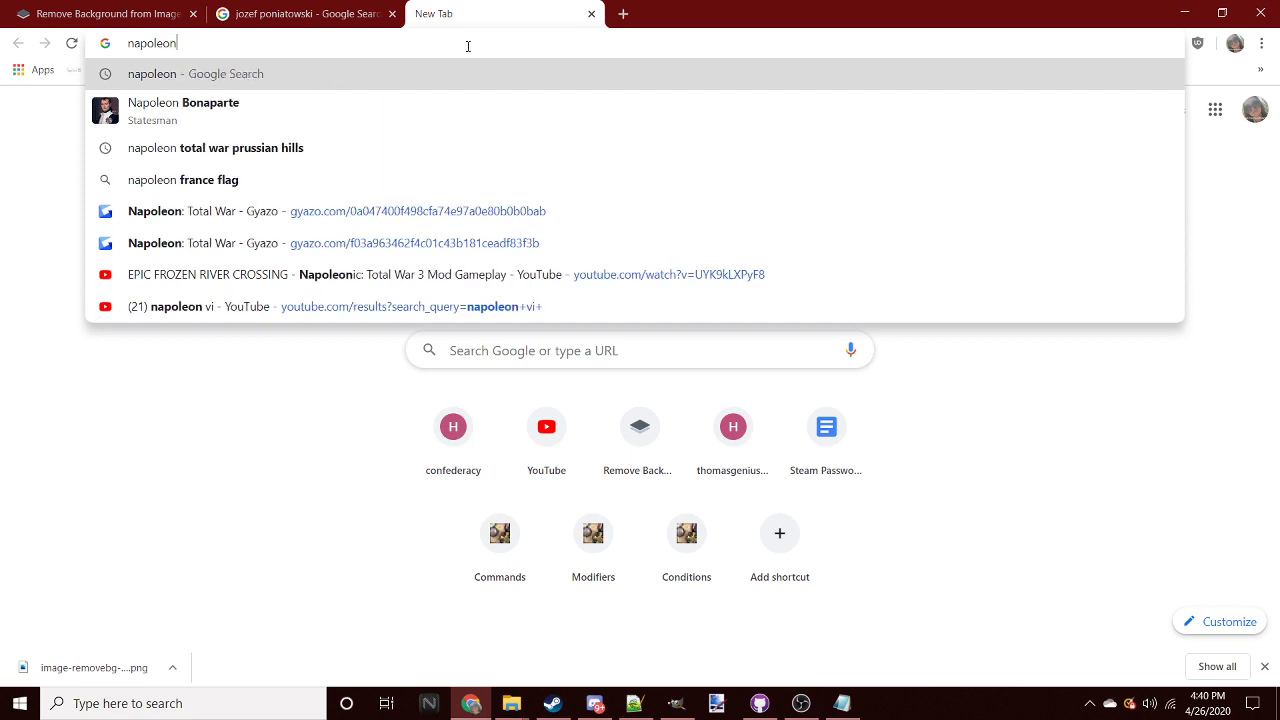
key(BackSpace)
key(BackSpace)
key(BackSpace)
key(BackSpace)
text(ho)
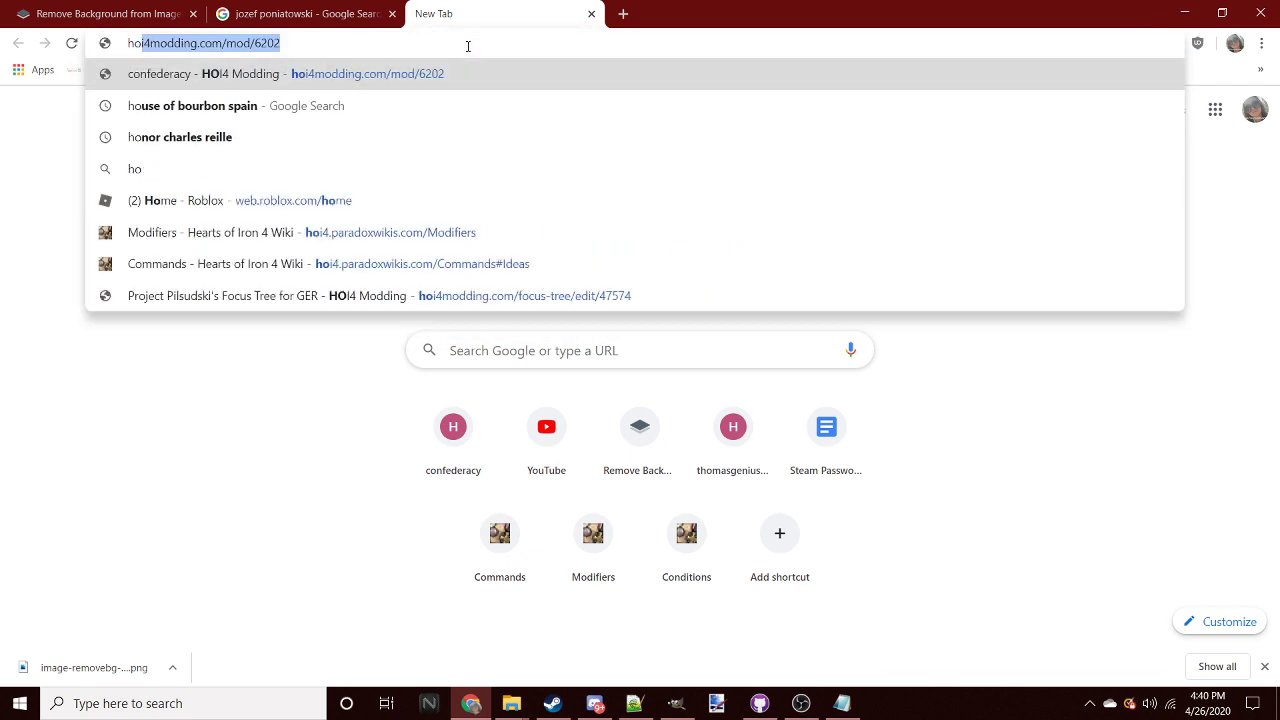
text(use of bonap)
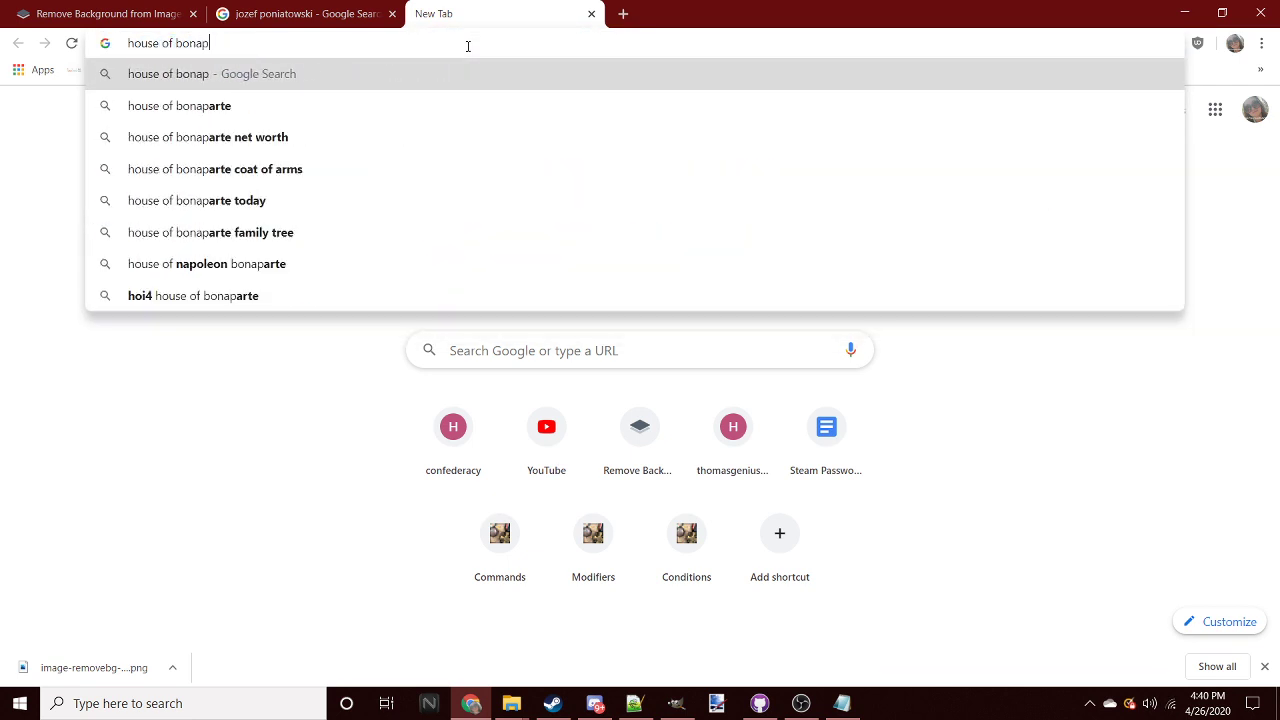
text(arte)
key(Return)
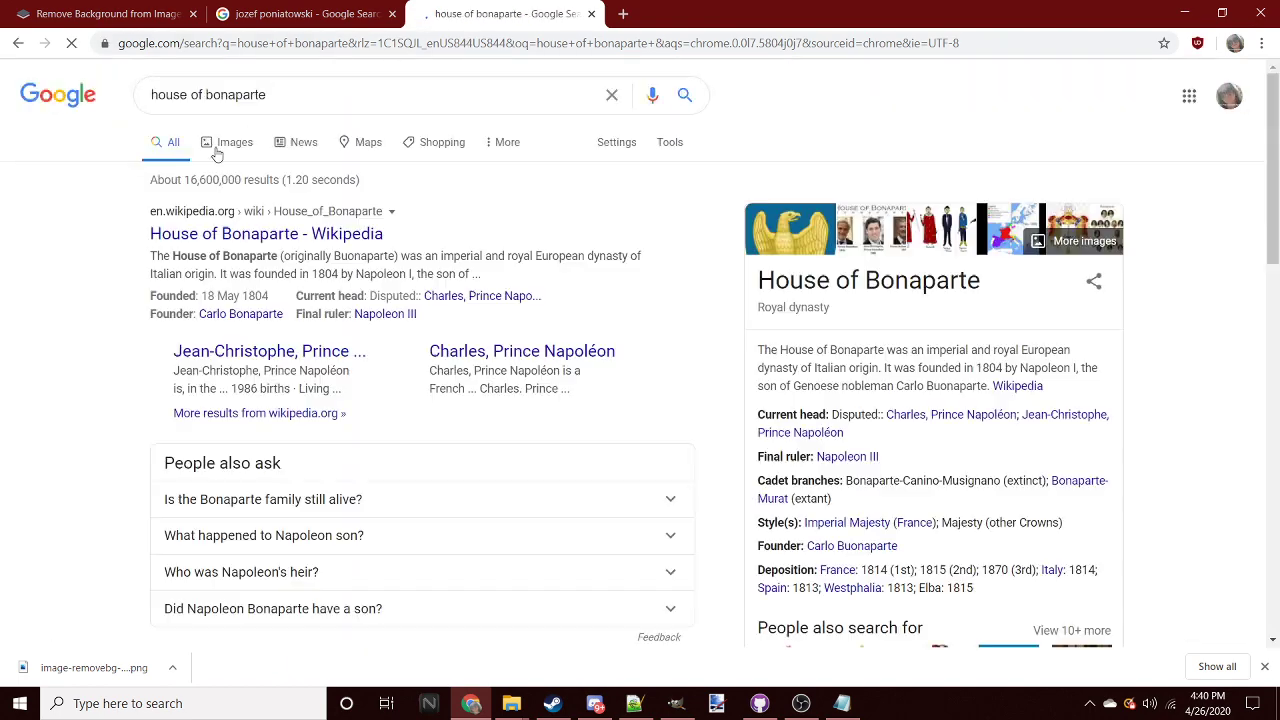
- Open the golden eagle blue shield from image results and bring up its context menu
click(217, 153)
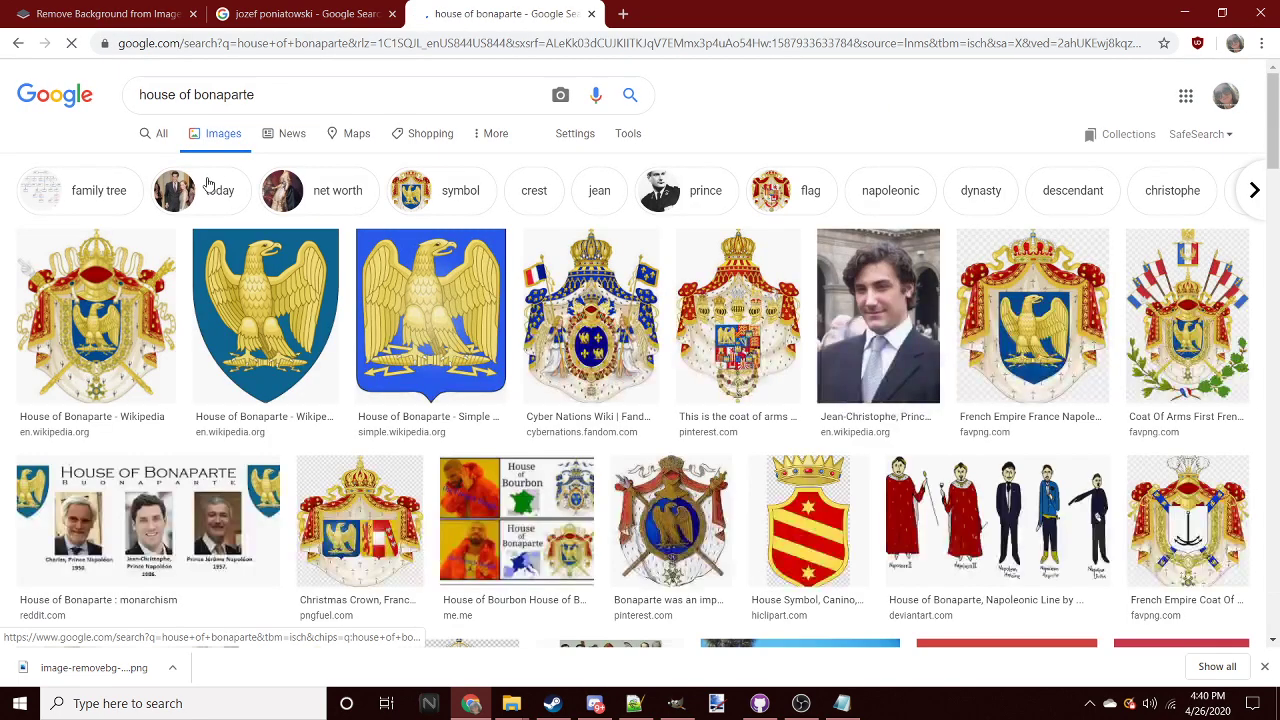
click(230, 365)
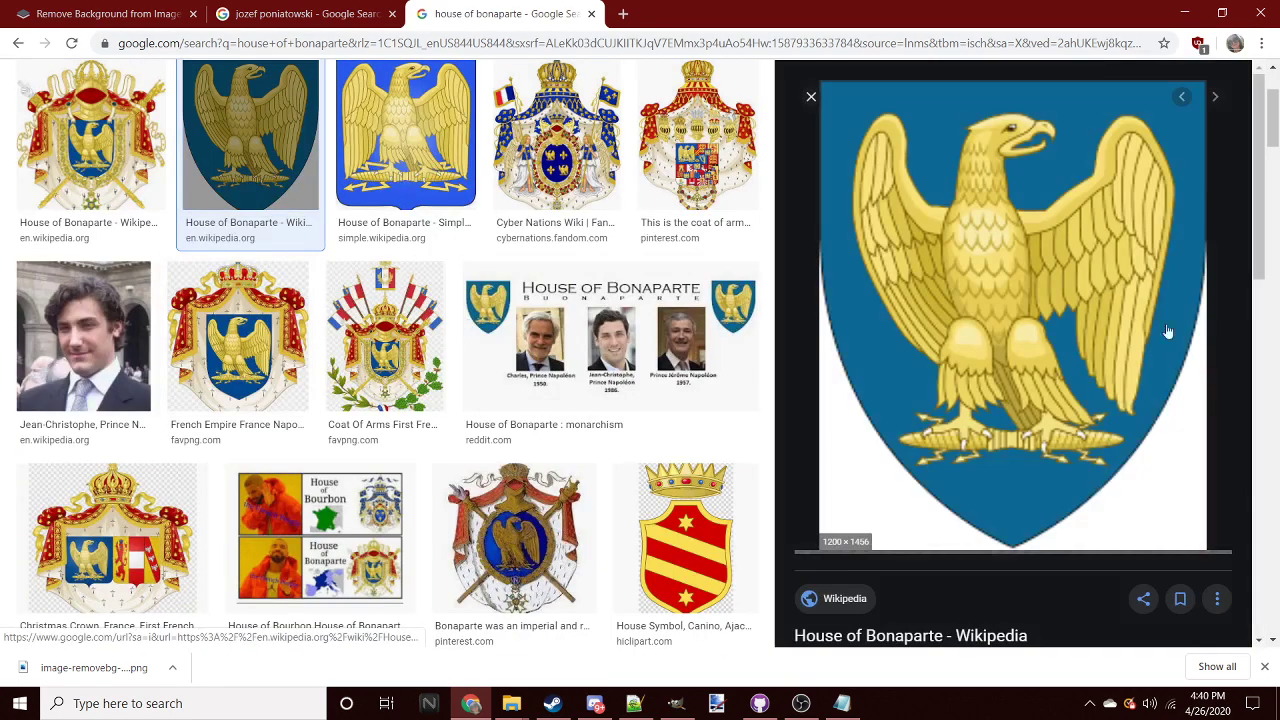
right_click(1029, 295)
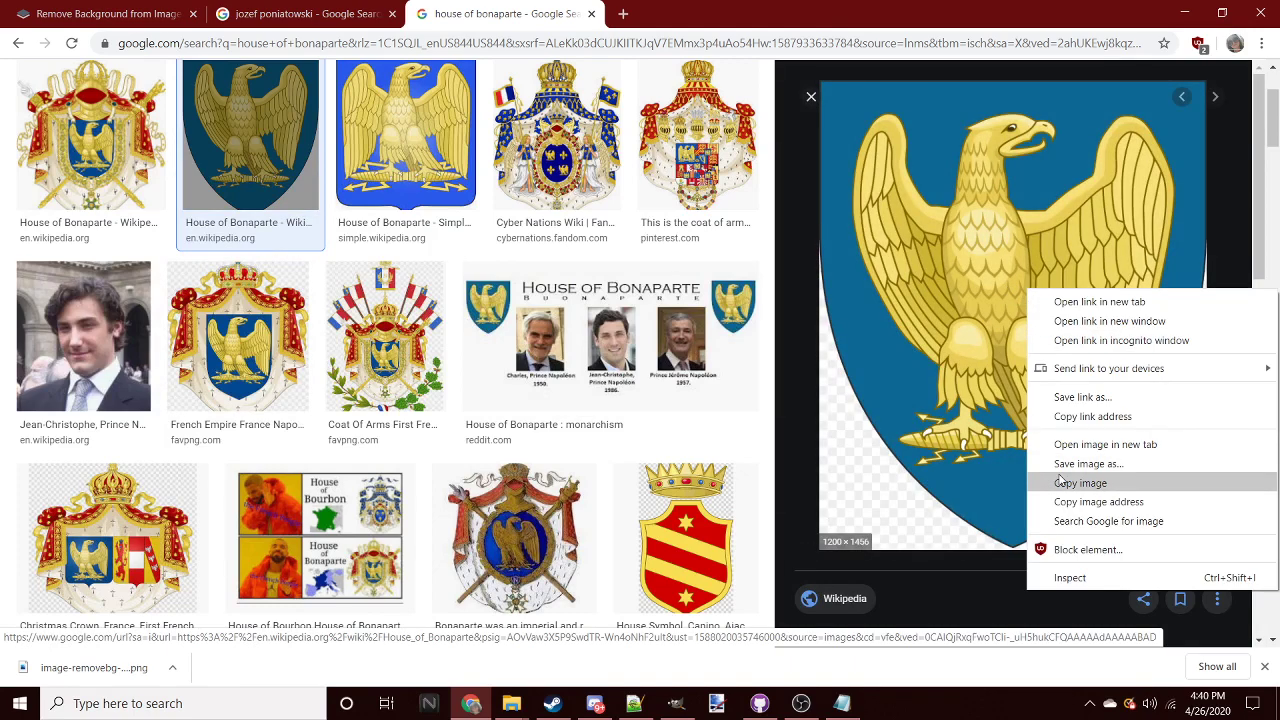
- Copy the eagle shield and paste it as a new image
click(1060, 480)
click(676, 703)
key(ctrl+v)
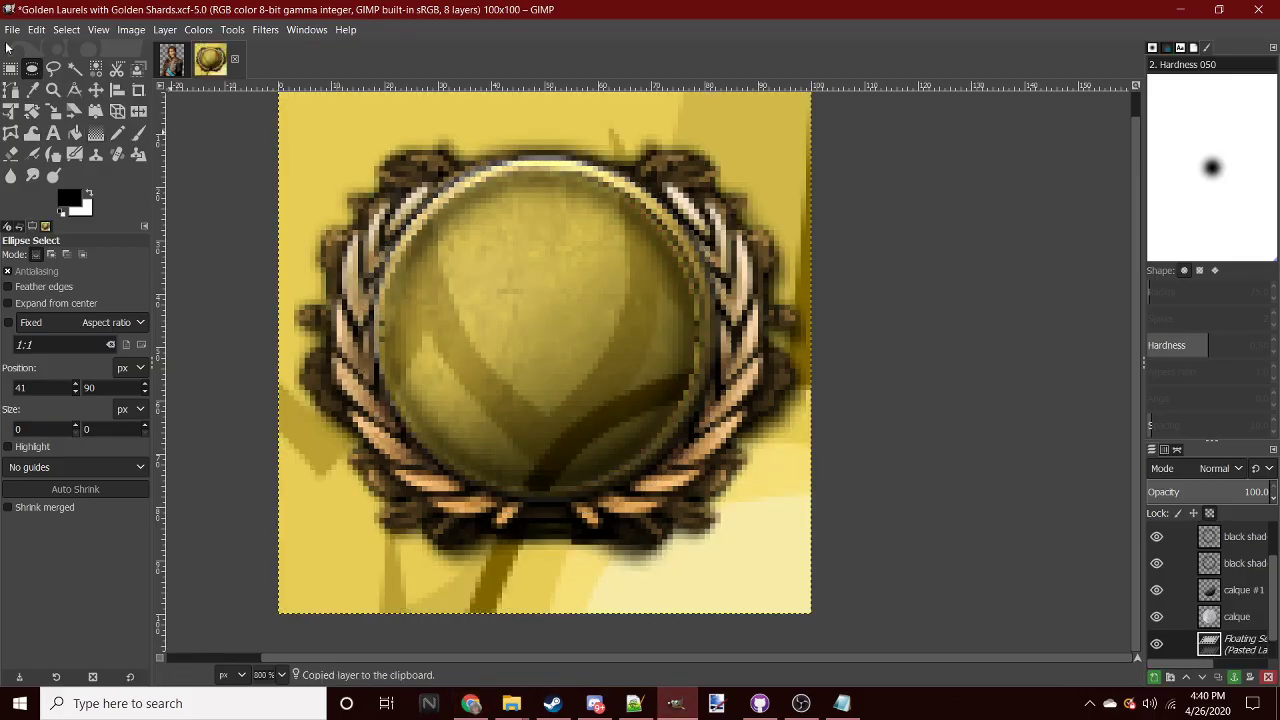
key(ctrl+z)
click(36, 29)
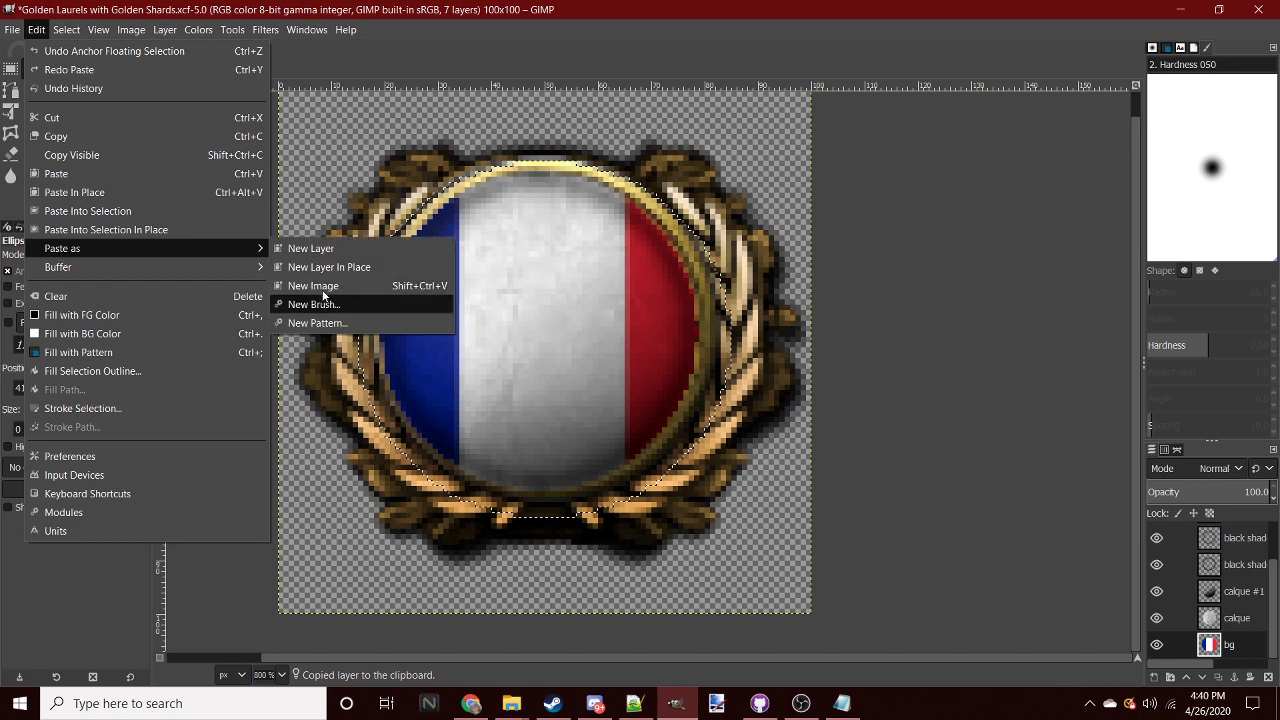
click(322, 285)
- Cut away the black corners around the eagle shield and copy the cleaned shield
click(75, 68)
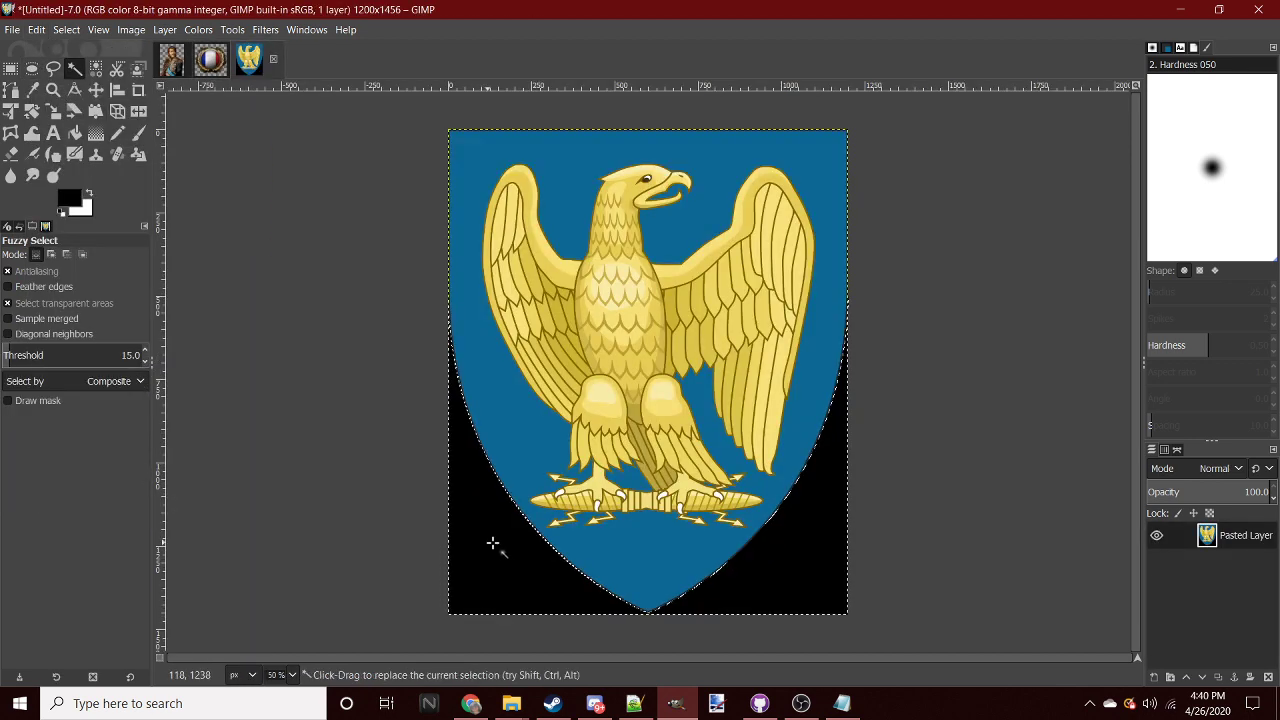
click(514, 549)
shift+click(780, 577)
key(ctrl+x)
click(10, 68)
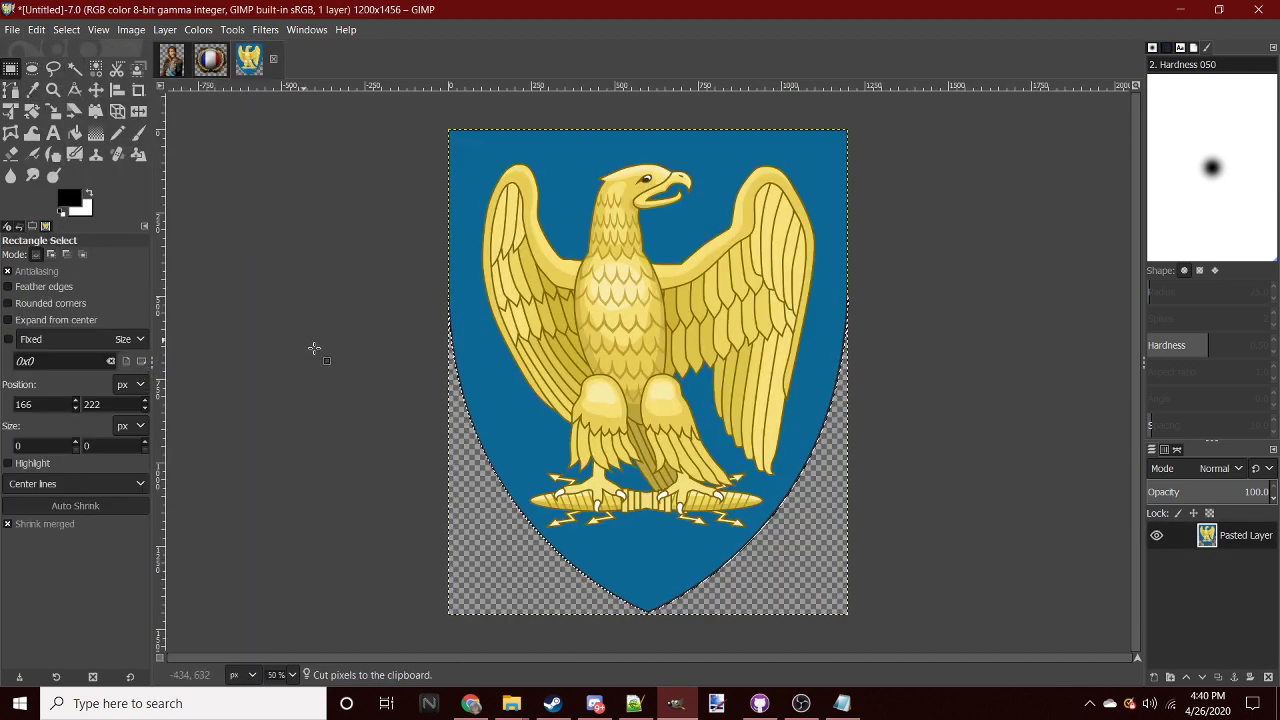
scroll(763, 534, down, 4)
scroll(775, 537, up, 5)
key(ctrl+c)
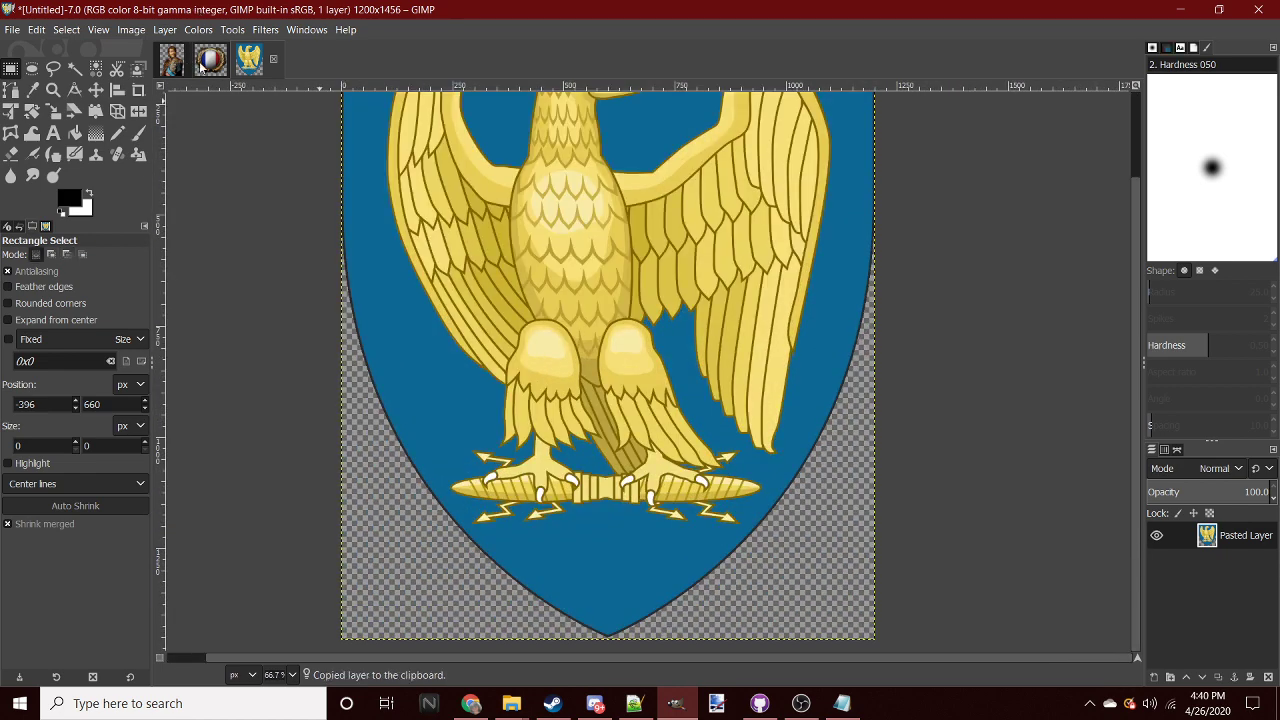
- Add a 'Bonaparte' layer to the Golden Laurels image and paste the shield into it
click(205, 62)
right_click(1235, 535)
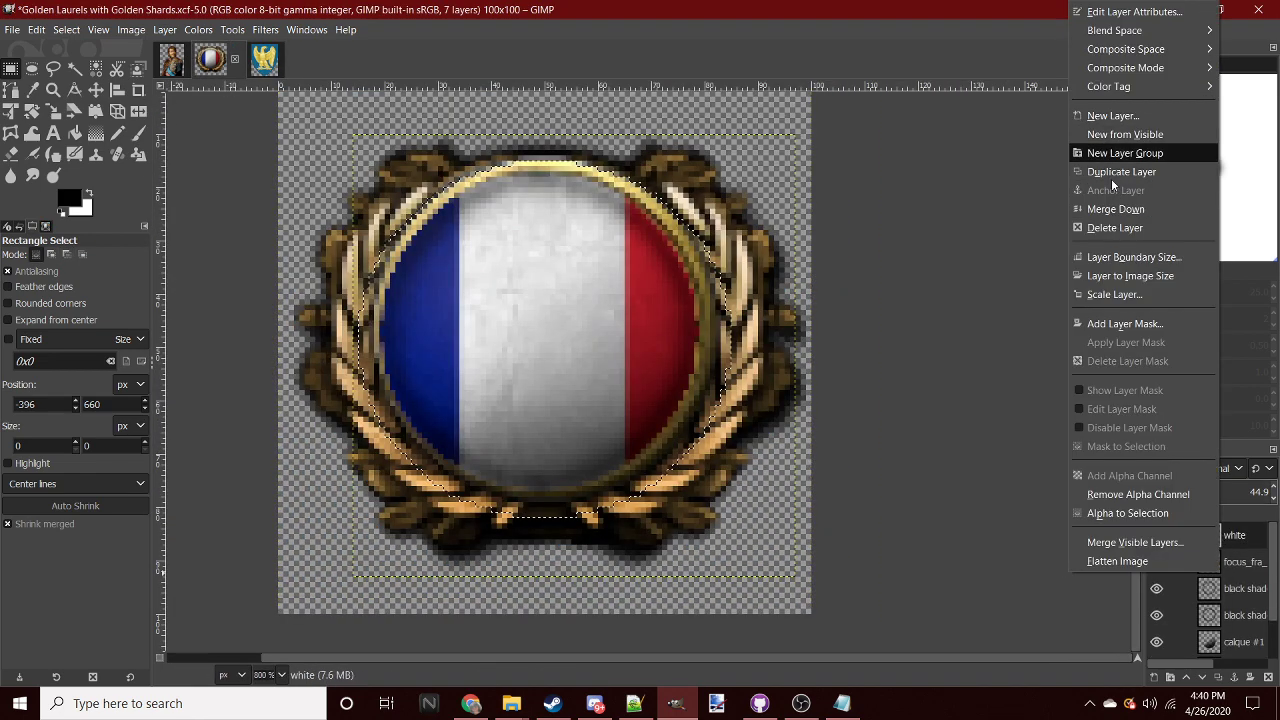
click(1110, 115)
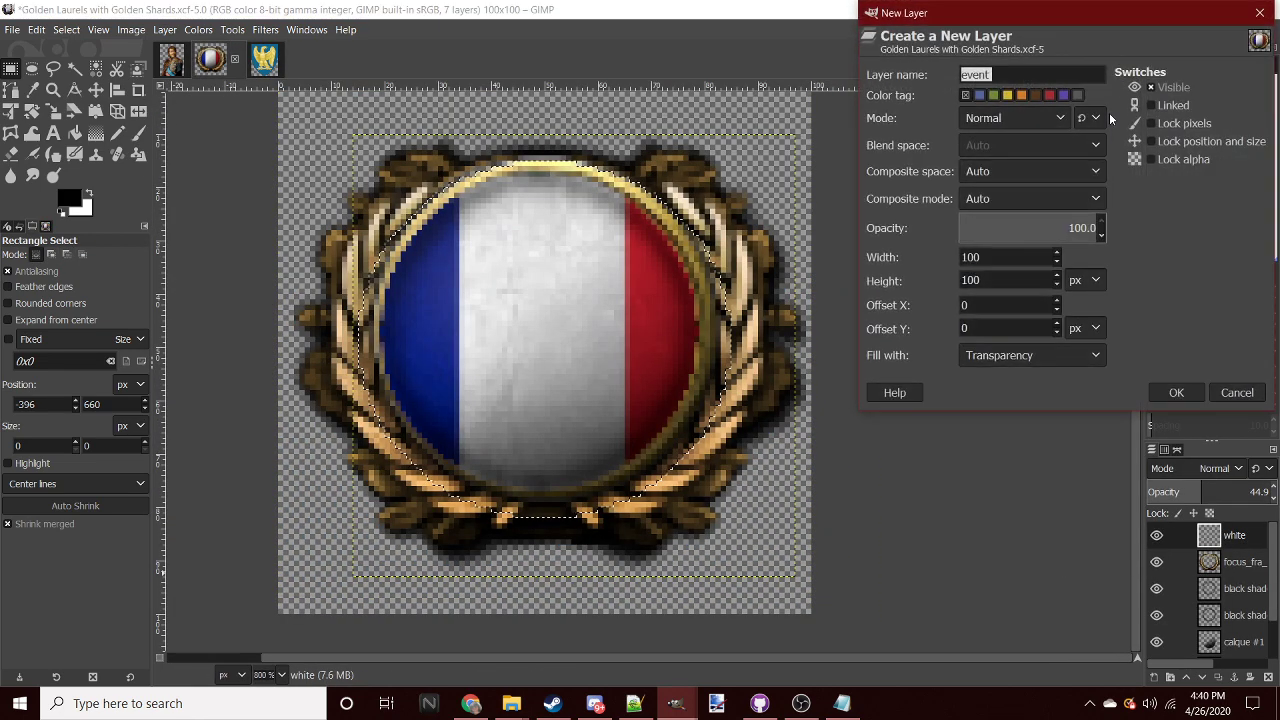
text(Bona)
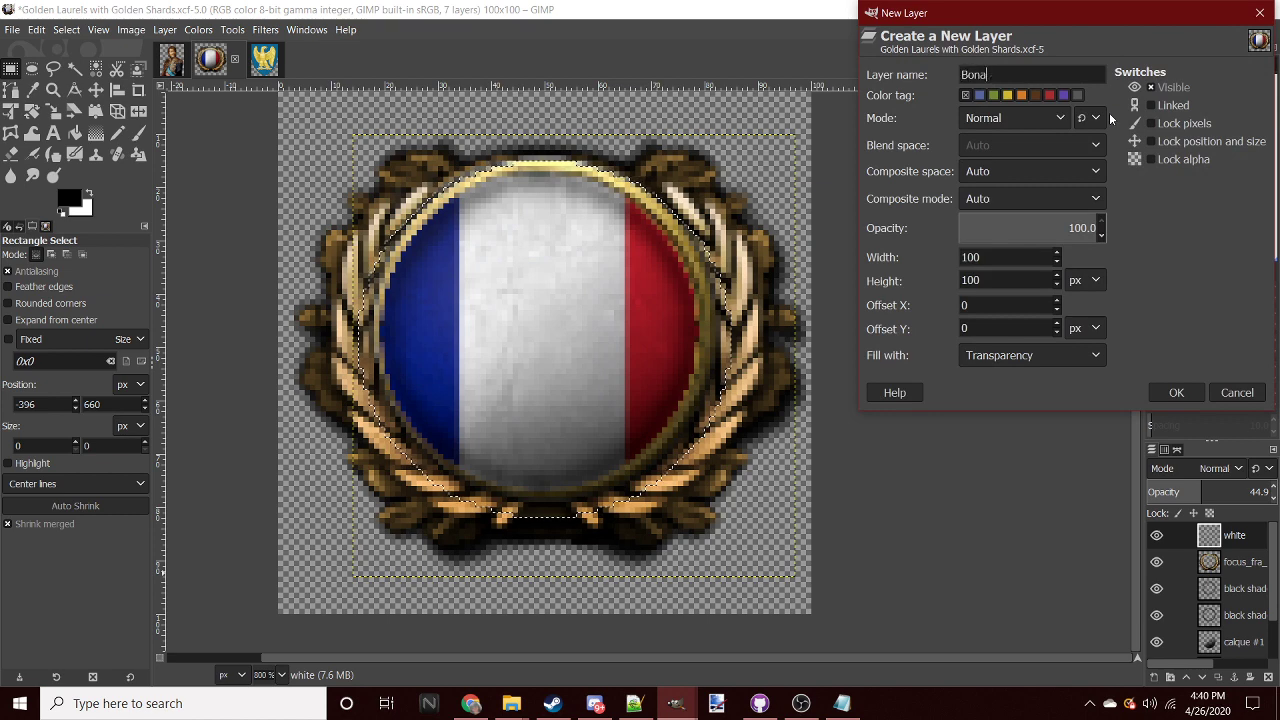
text(parte)
key(Return)
key(ctrl+v)
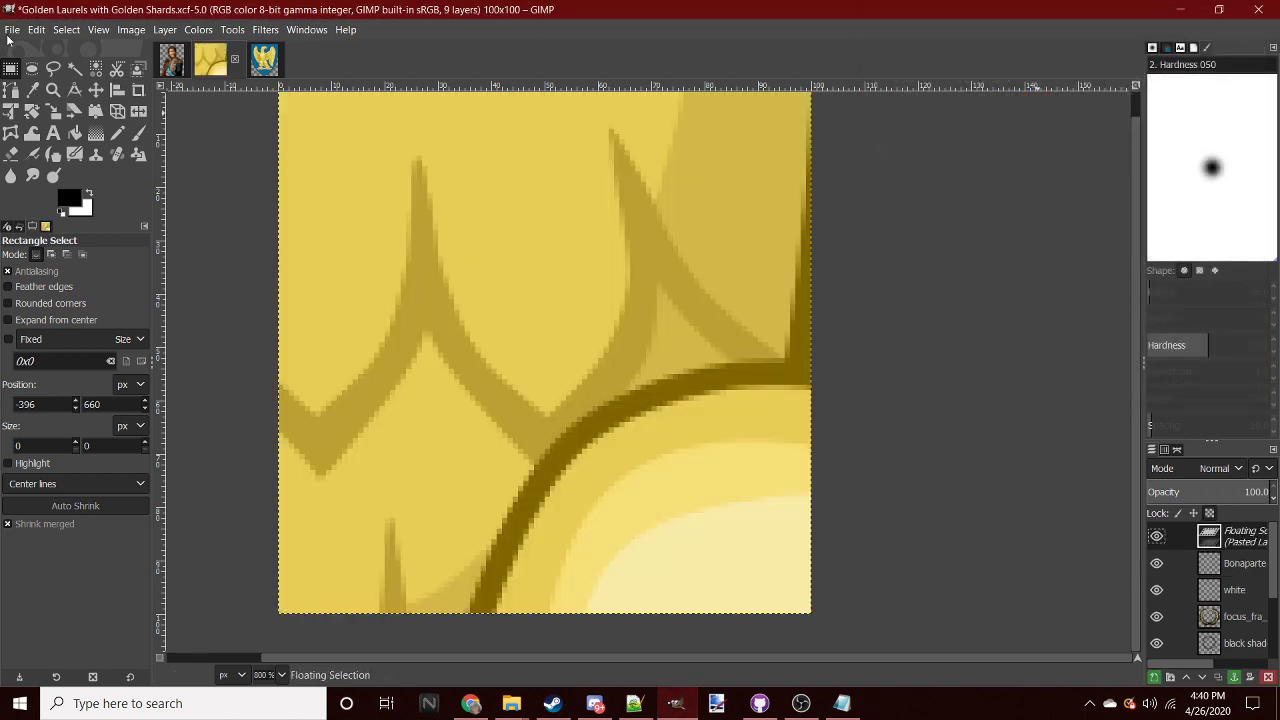
- Scale the pasted shield to about 54x65 px, centred over the laurel medallion
click(53, 111)
click(551, 314)
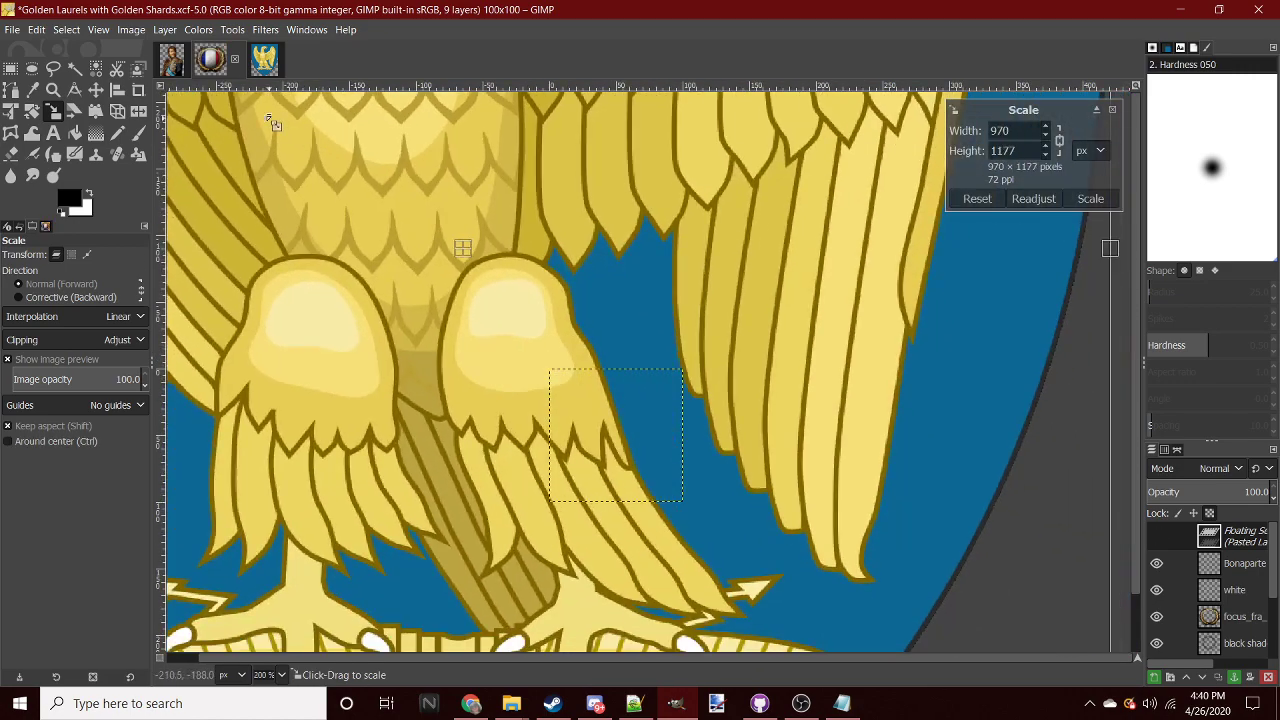
drag(270, 120, 917, 644)
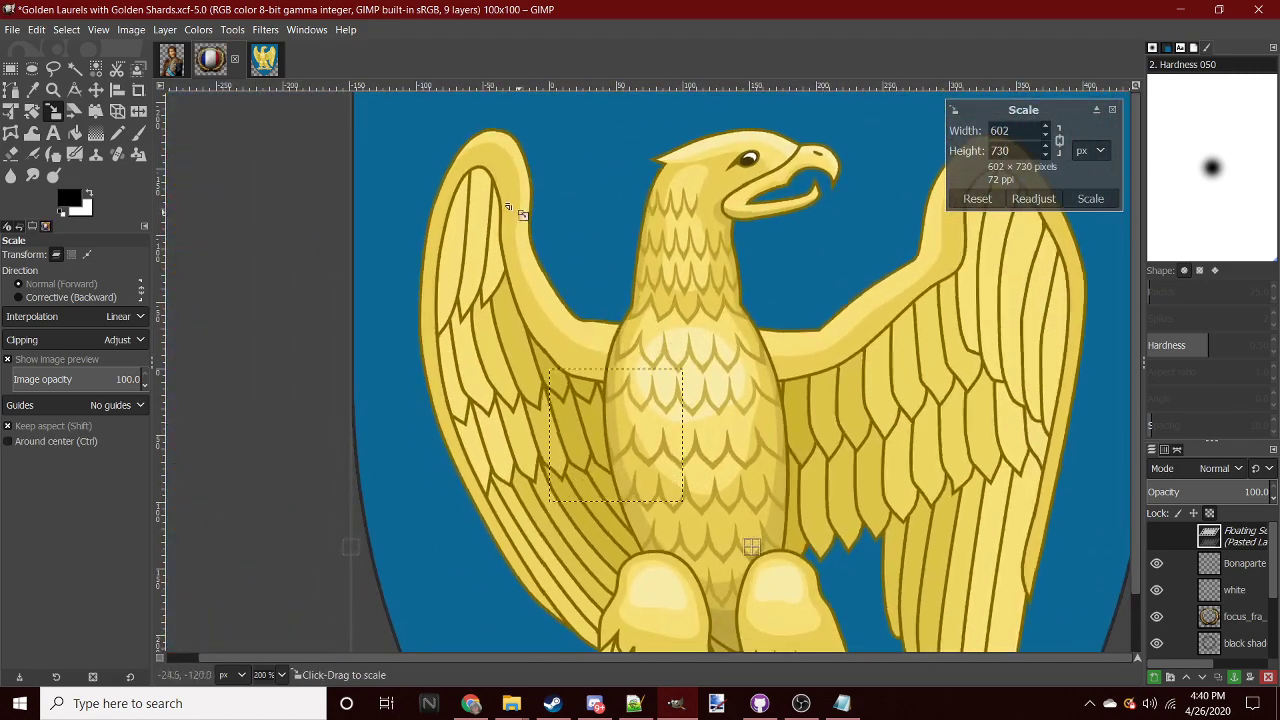
mouse_move(743, 436)
mouse_down()
mouse_move(655, 390)
mouse_move(705, 552)
mouse_move(686, 522)
mouse_up()
ctrl+scroll(655, 390, up, 3)
ctrl+scroll(705, 552, up, 1)
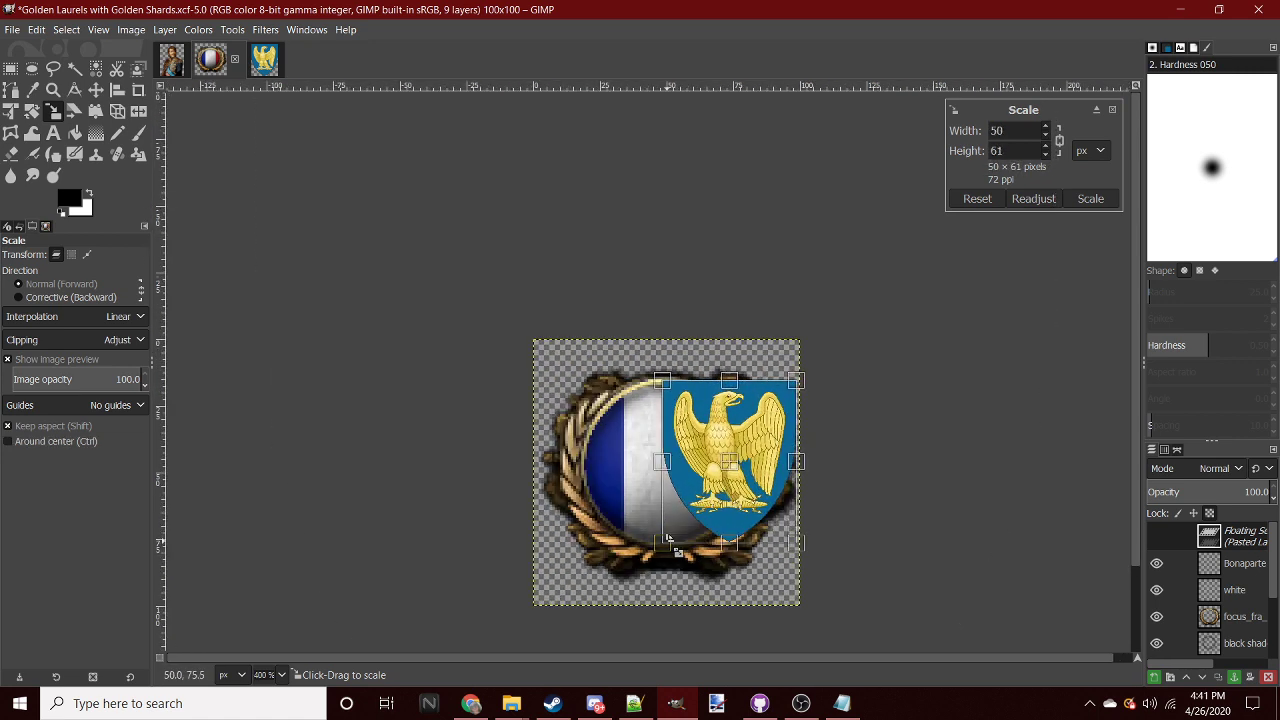
drag(734, 474, 671, 479)
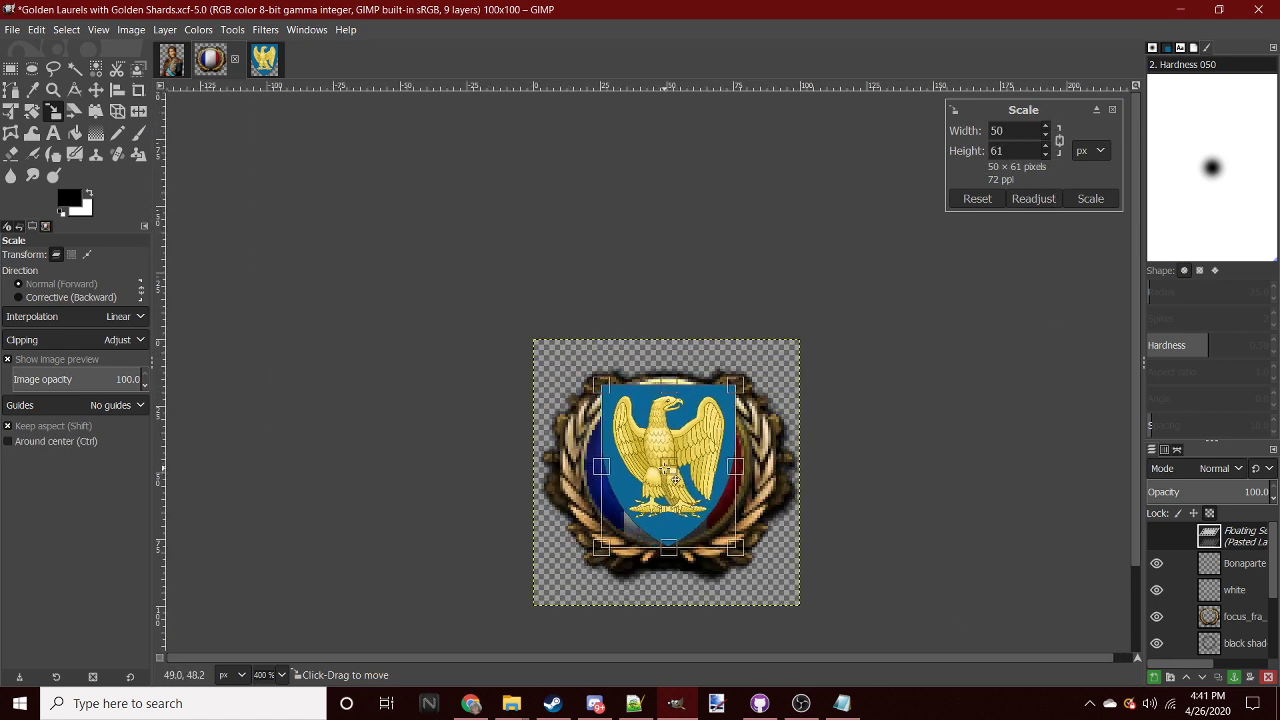
drag(731, 465, 735, 464)
drag(736, 546, 739, 554)
- Apply the shield's new size, anchor it into the Bonaparte layer, and copy it
click(1070, 200)
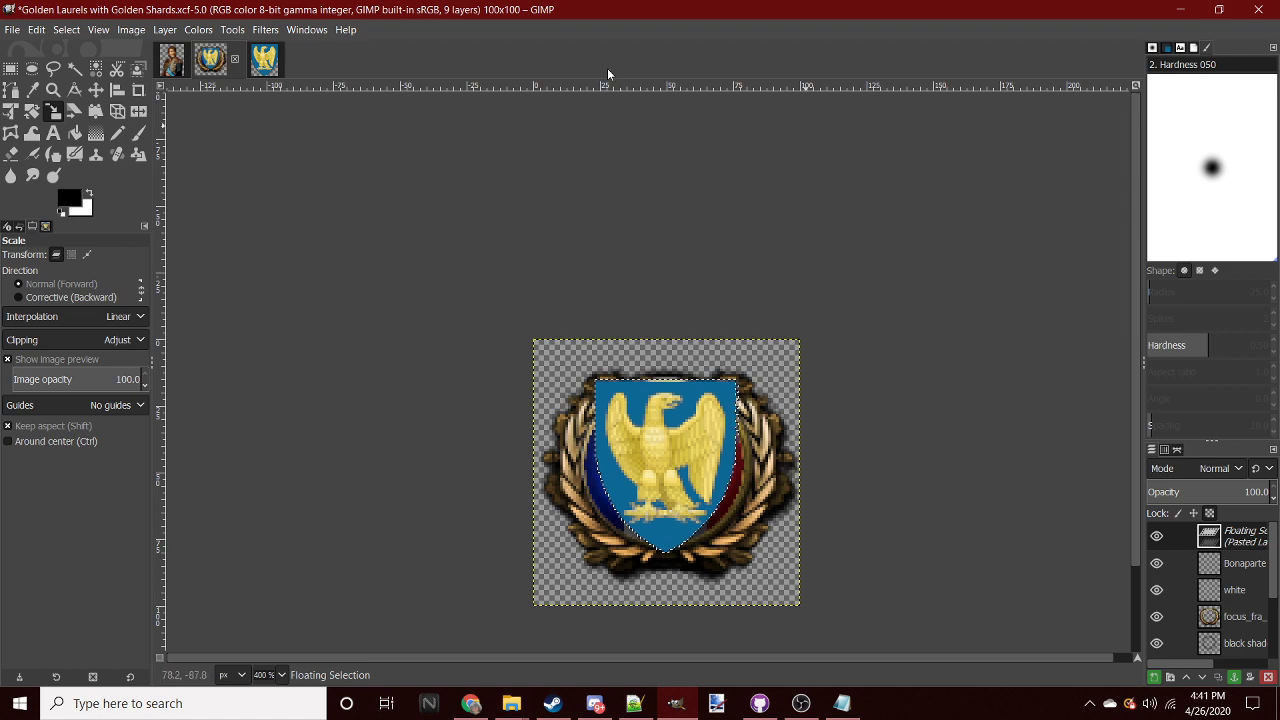
click(10, 67)
click(428, 280)
scroll(646, 522, down, 3)
scroll(646, 522, up, 3)
scroll(646, 522, up, 2)
key(ctrl+c)
- Paste the shield onto a new layer as a solid black silhouette
right_click(1228, 538)
click(1110, 110)
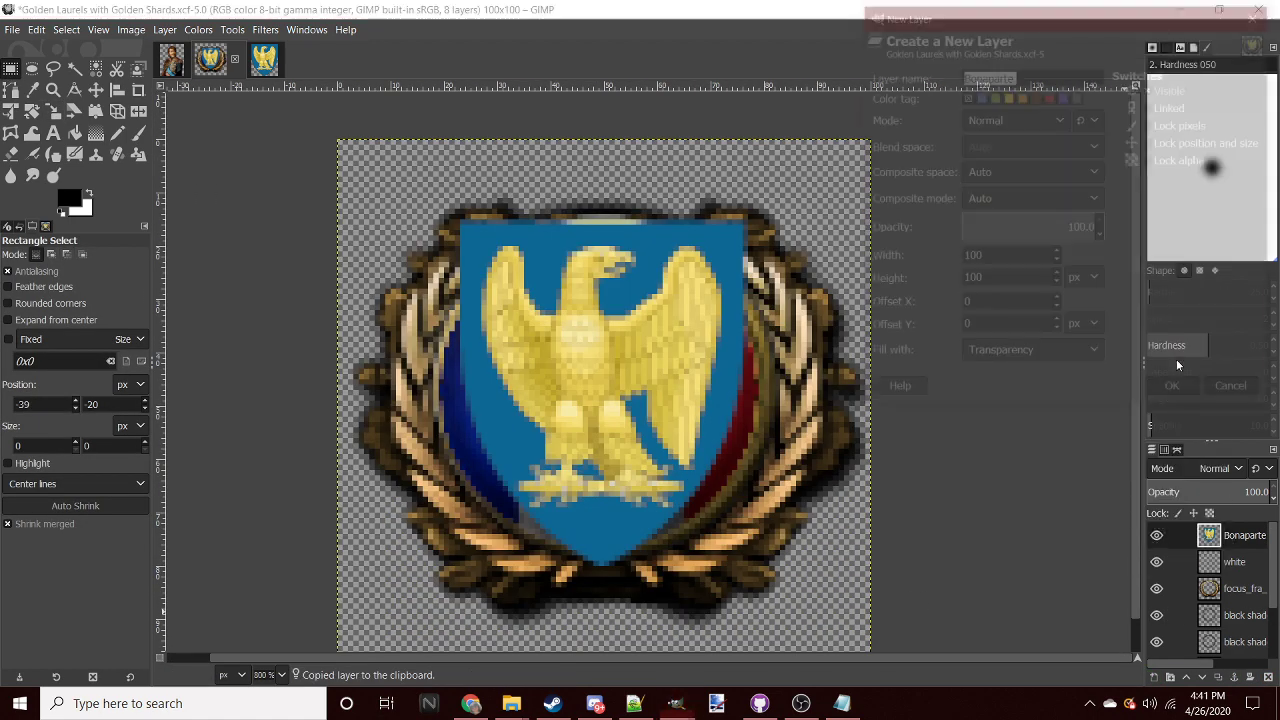
click(1177, 391)
key(p)
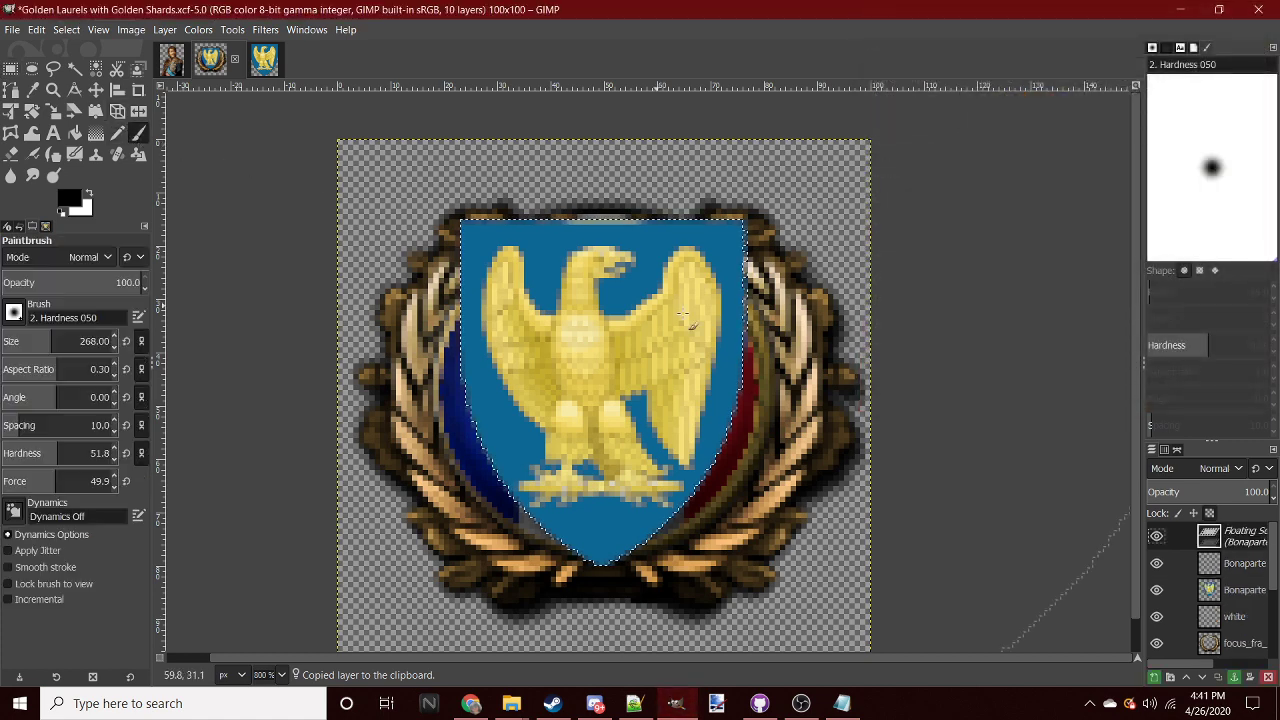
key(ctrl+v)
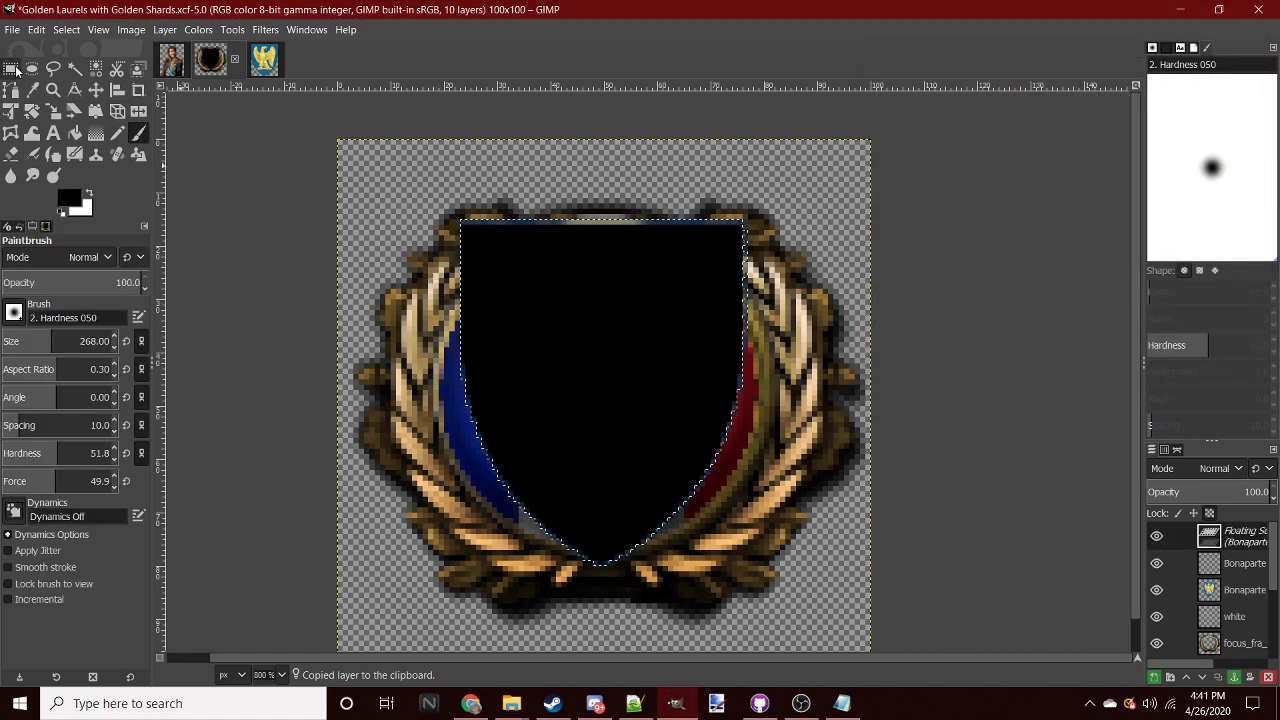
click(10, 68)
click(396, 272)
- Paste the black shield onto another new layer and anchor it
right_click(1232, 541)
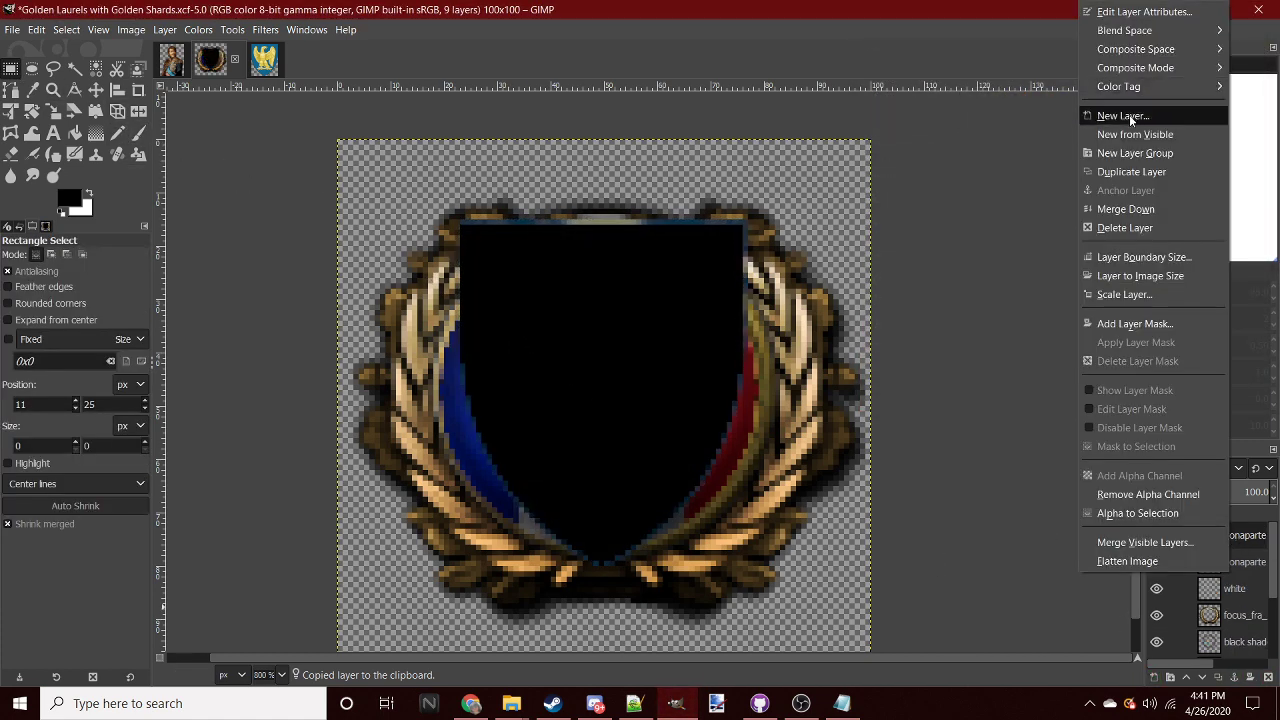
click(1165, 116)
click(1176, 489)
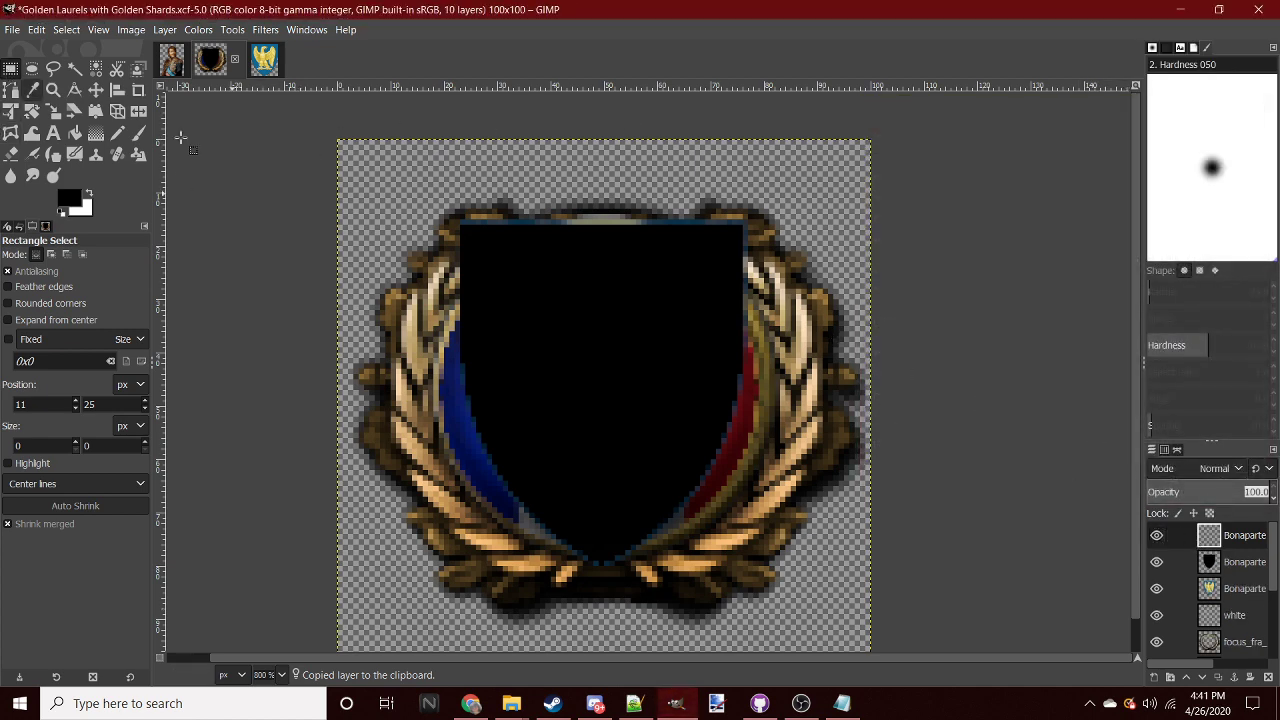
key(ctrl+v)
click(393, 212)
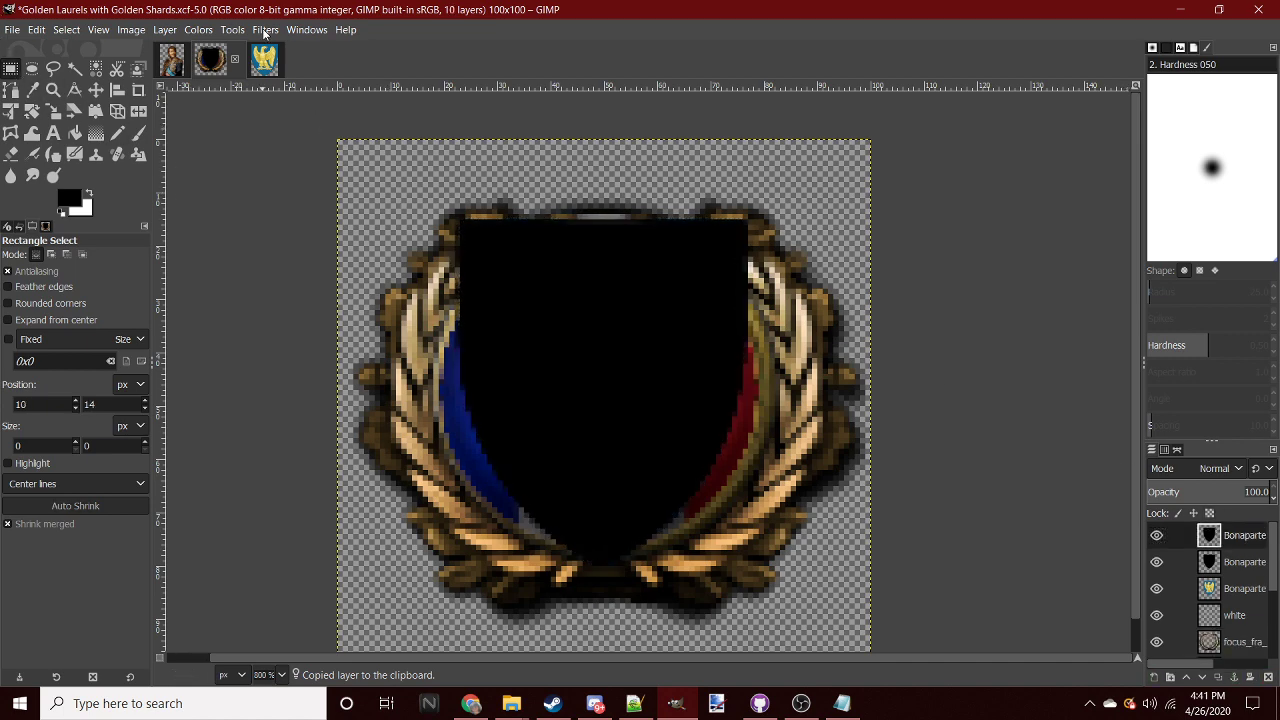
- Gaussian-blur the black shield and merge it into the layer below
click(265, 30)
click(515, 118)
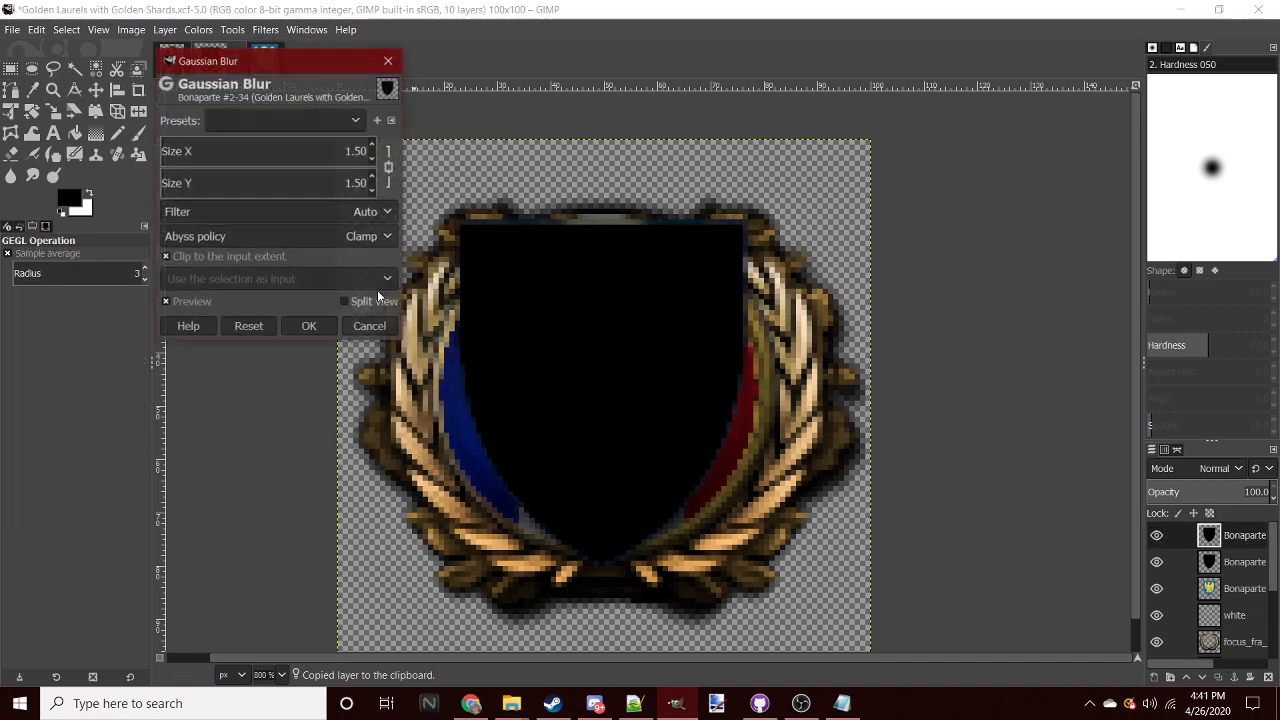
click(312, 330)
right_click(1230, 548)
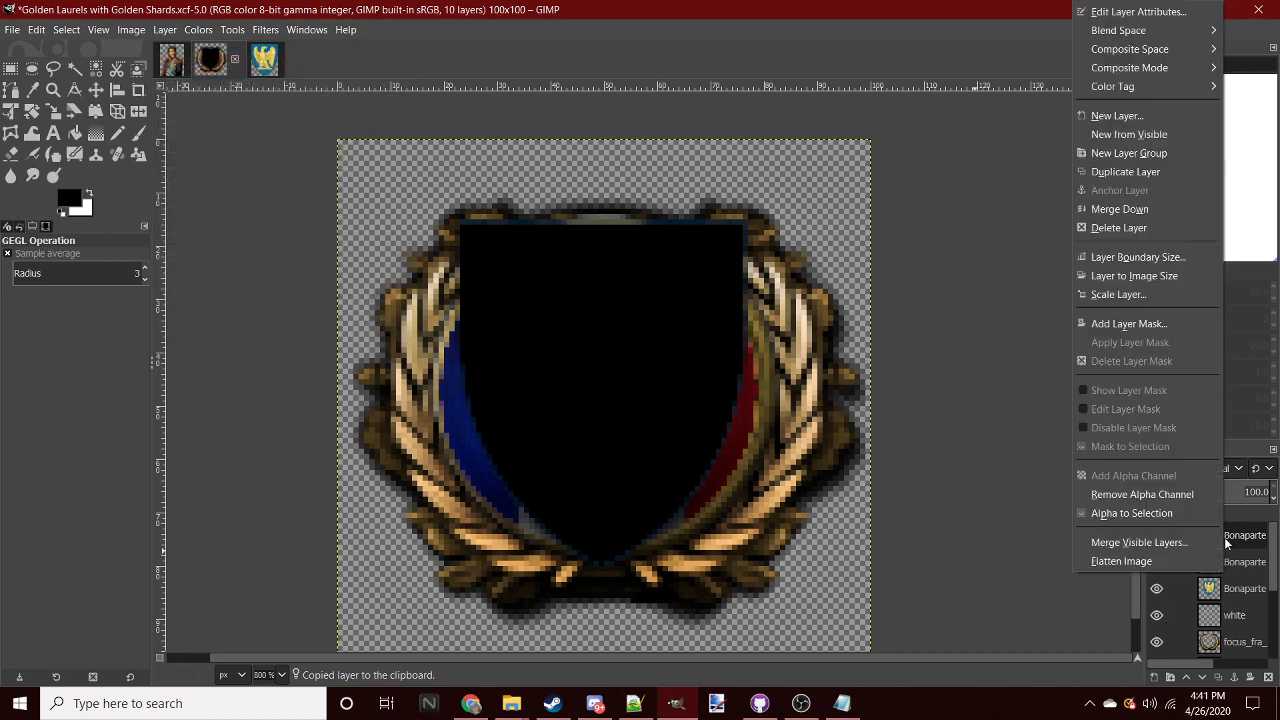
click(1131, 209)
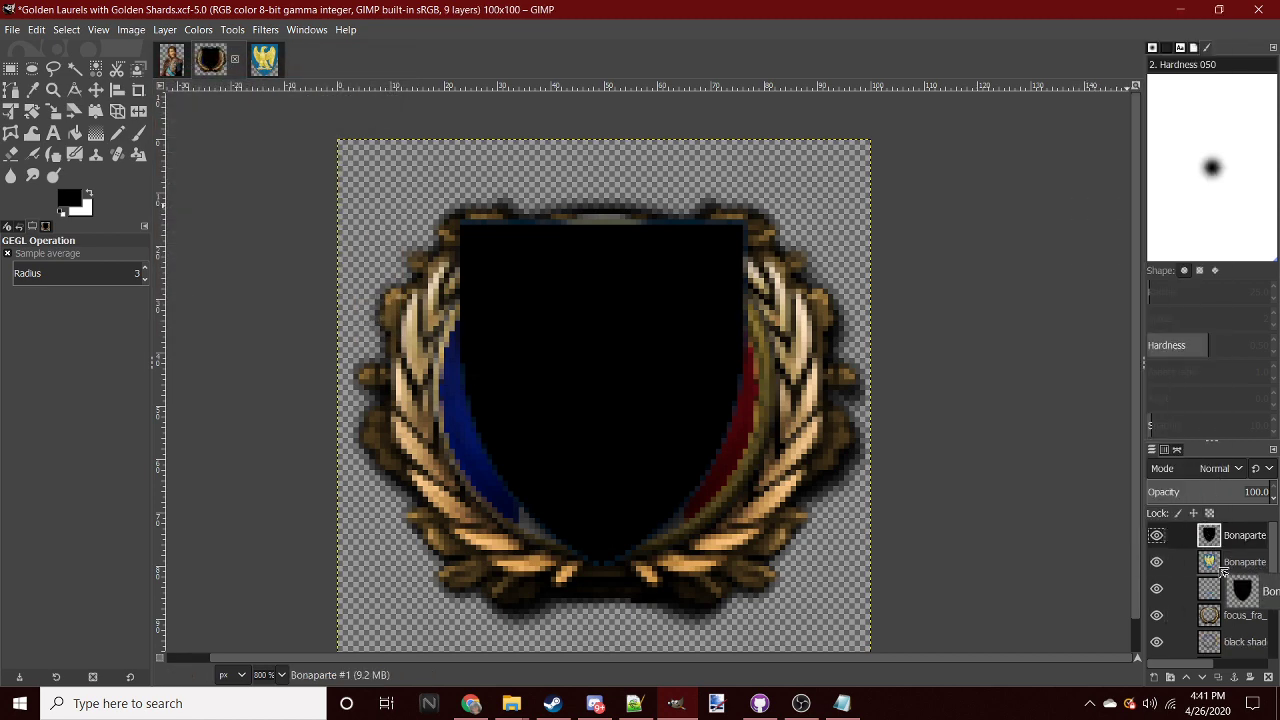
- Move the eagle layer above the black shadow and re-paste its contents
drag(1222, 570, 1222, 575)
key(ctrl+c)
key(ctrl+v)
key(r)
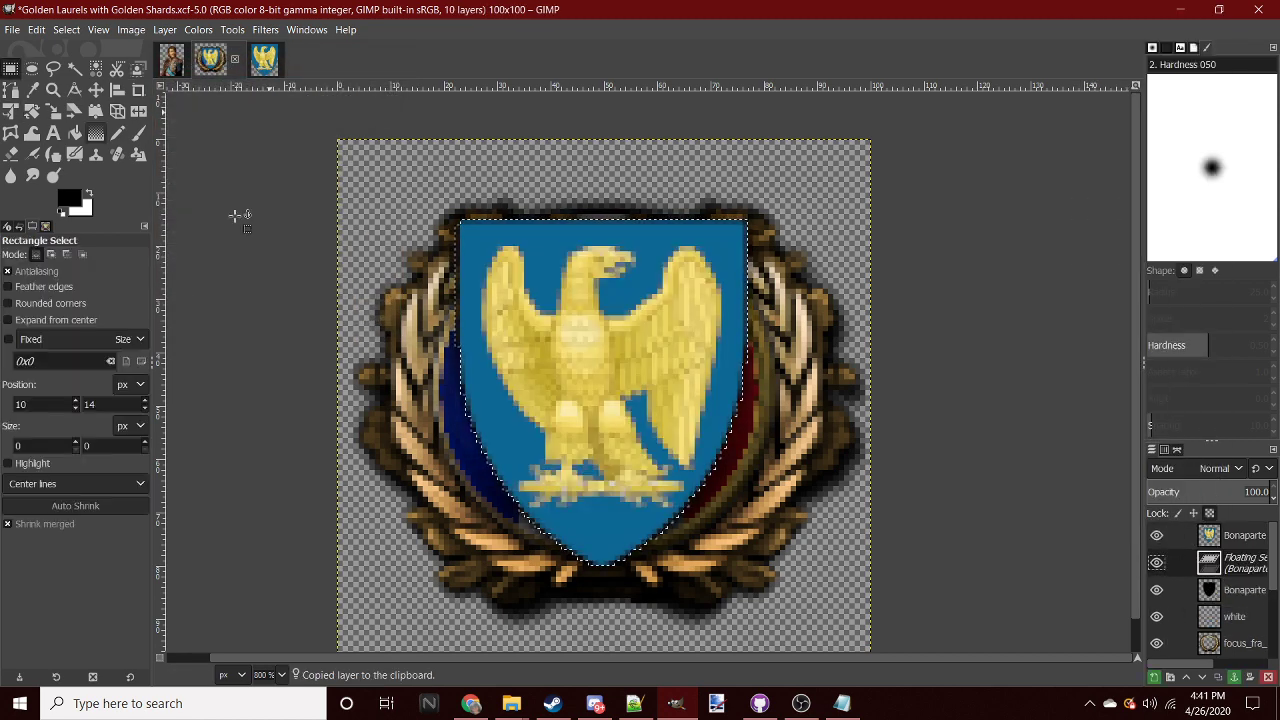
click(283, 258)
scroll(857, 508, down, 3)
scroll(857, 508, up, 3)
- Repeat the Gaussian blur and anchor the result
click(265, 30)
click(395, 50)
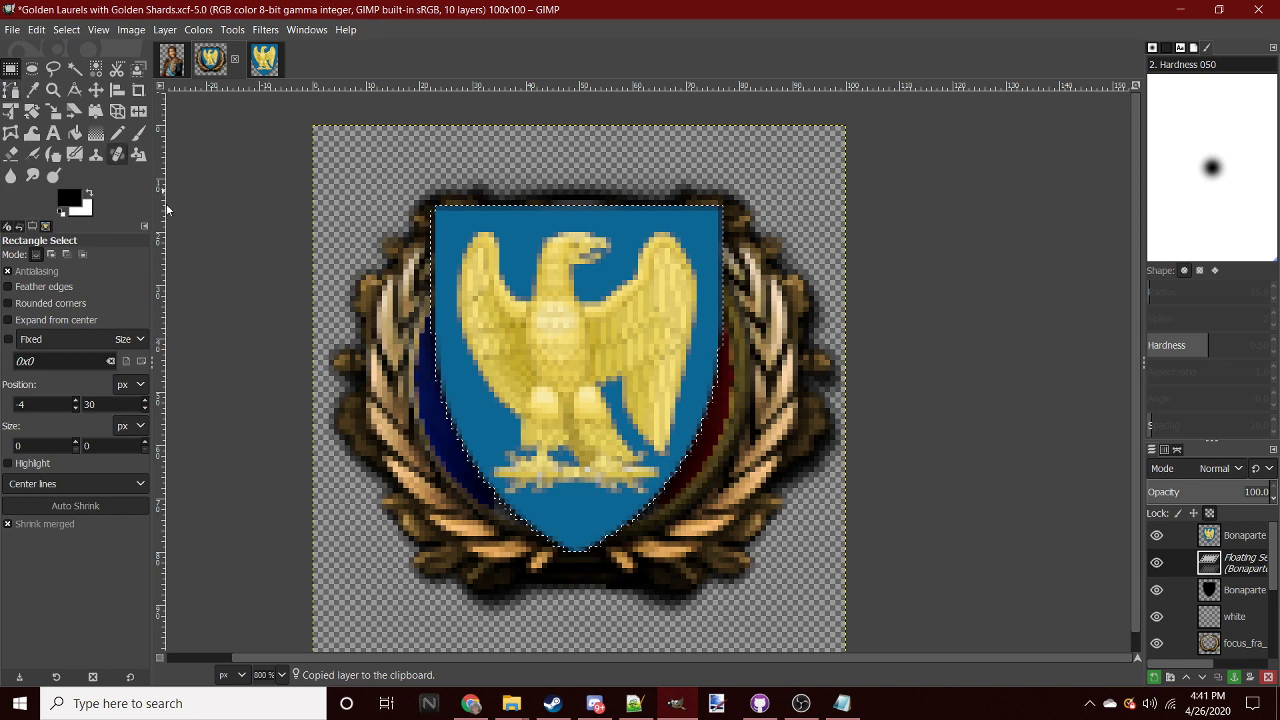
key(ctrl+h)
scroll(759, 489, down, 2)
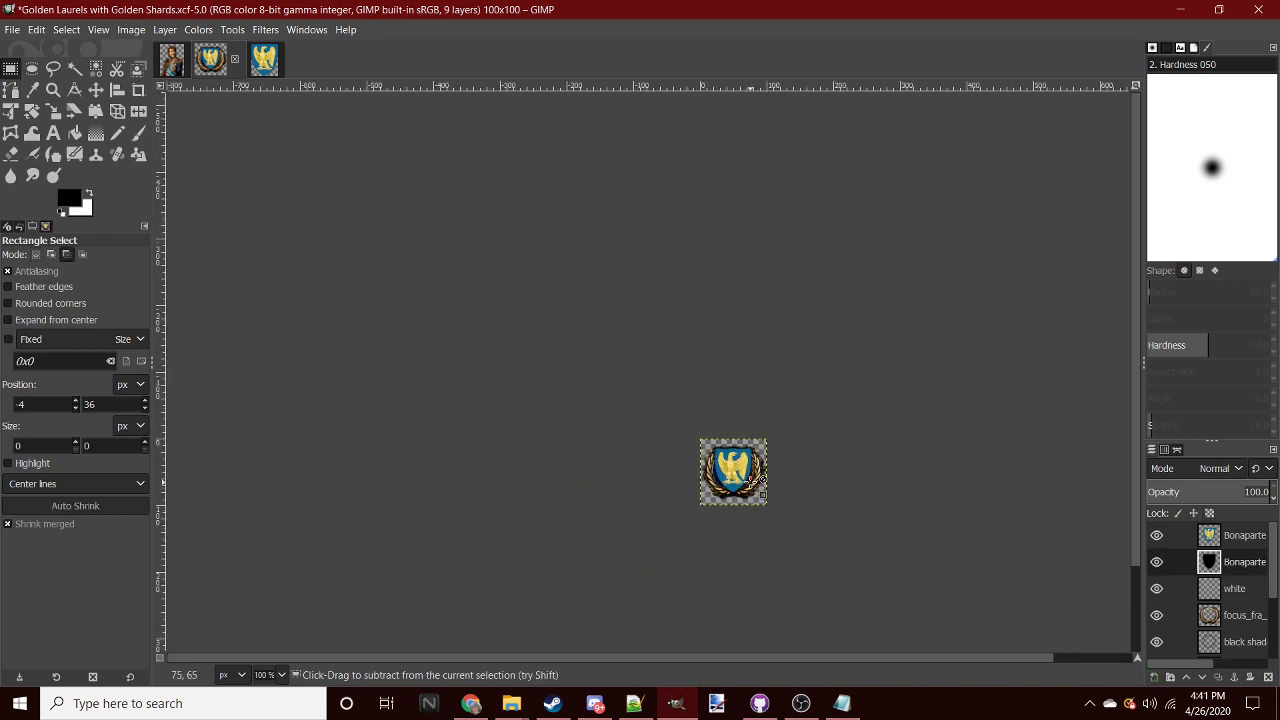
- Apply Add Bevel to the top Bonaparte eagle layer
click(1224, 540)
click(264, 30)
mouse_move(282, 304)
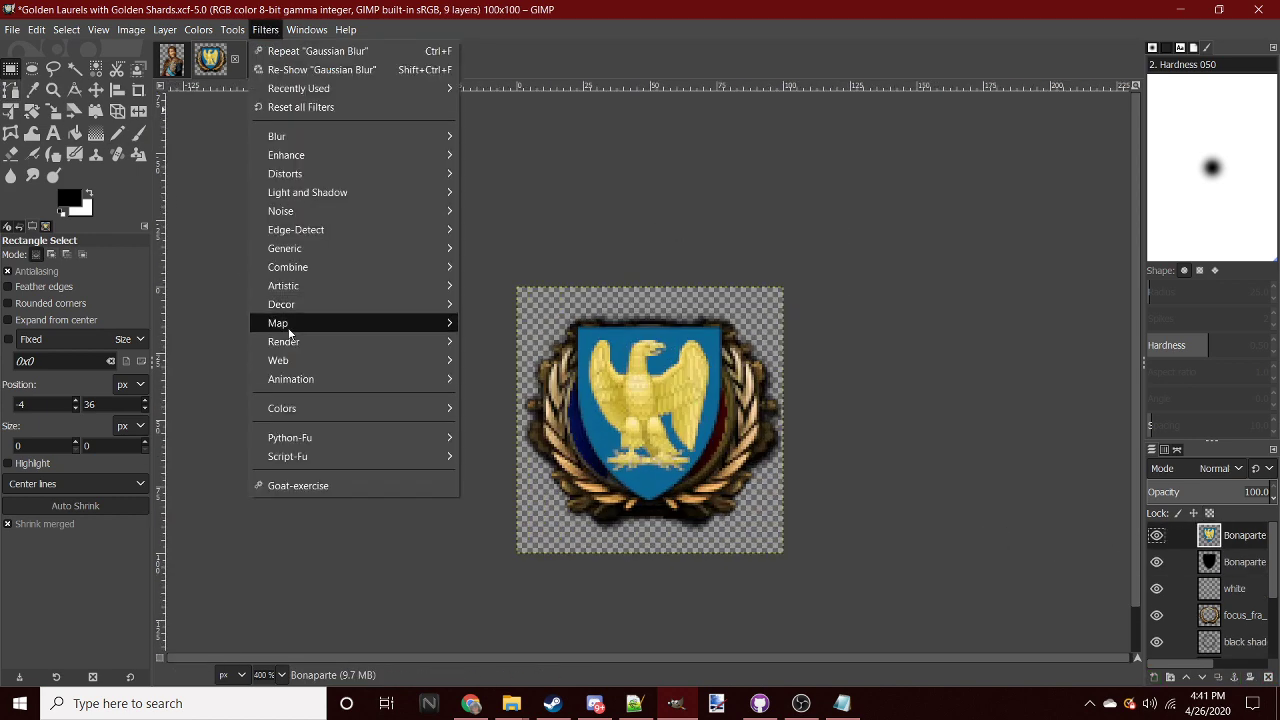
click(530, 303)
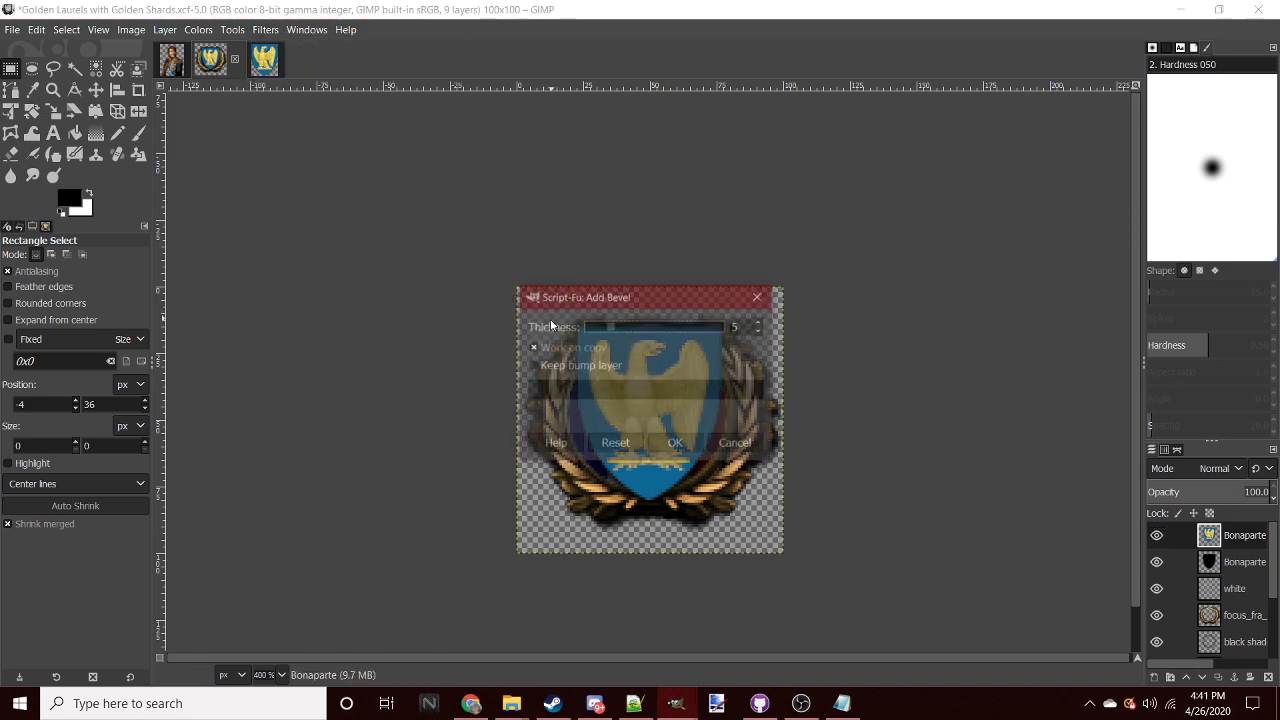
click(670, 443)
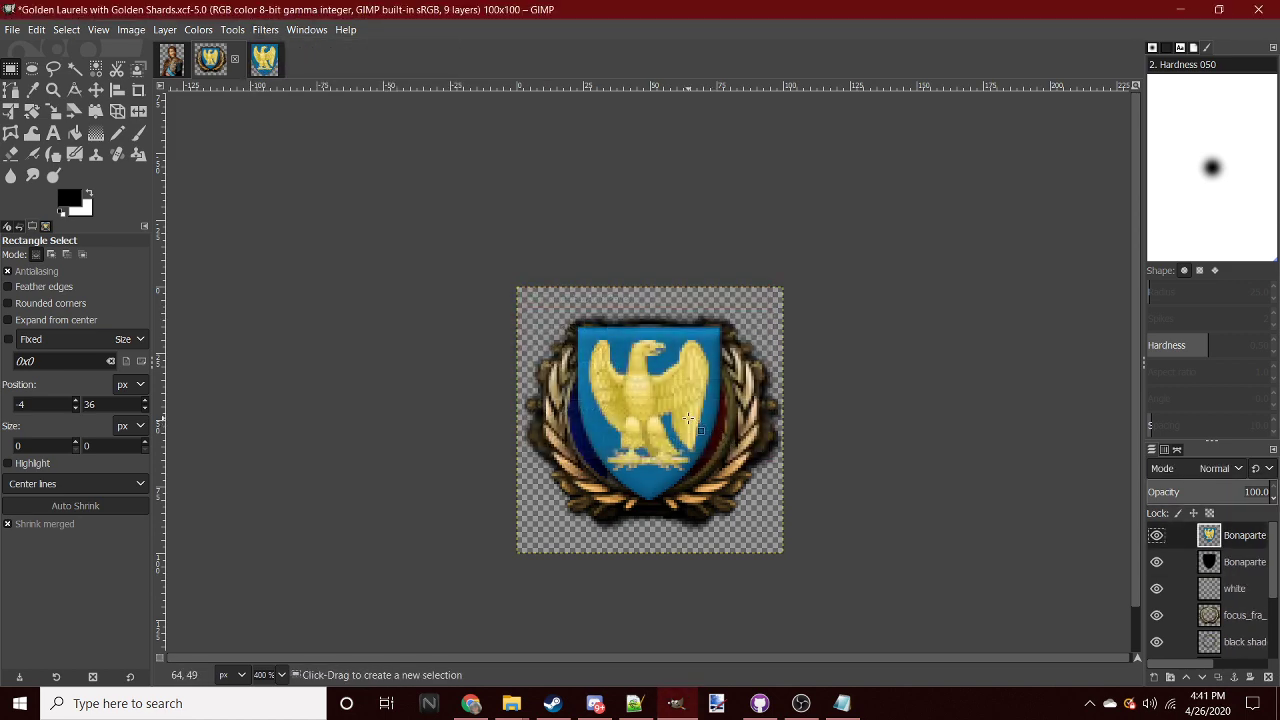
- Duplicate the eagle layer and emboss the copy
right_click(1224, 537)
click(1110, 114)
key(Return)
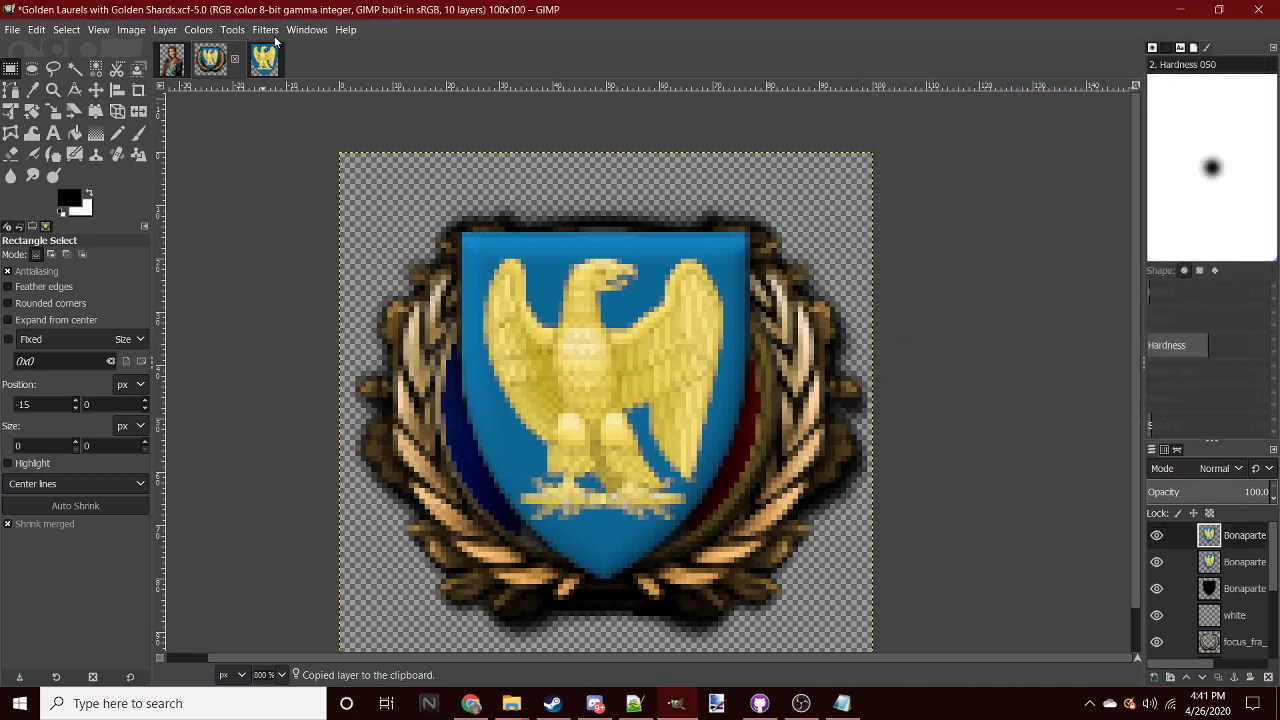
click(265, 29)
mouse_move(283, 186)
click(487, 192)
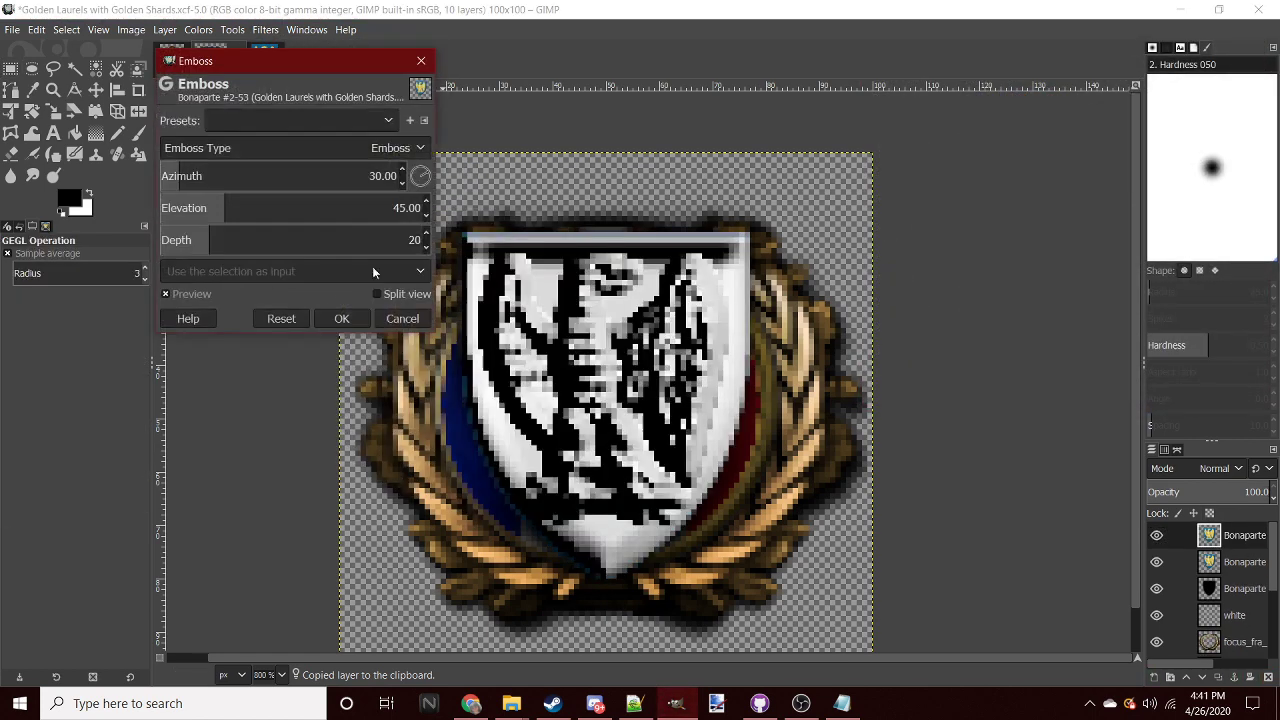
click(343, 316)
- Blend the embossed layer in Multiply mode at low opacity, then fit the icon in view
click(1215, 468)
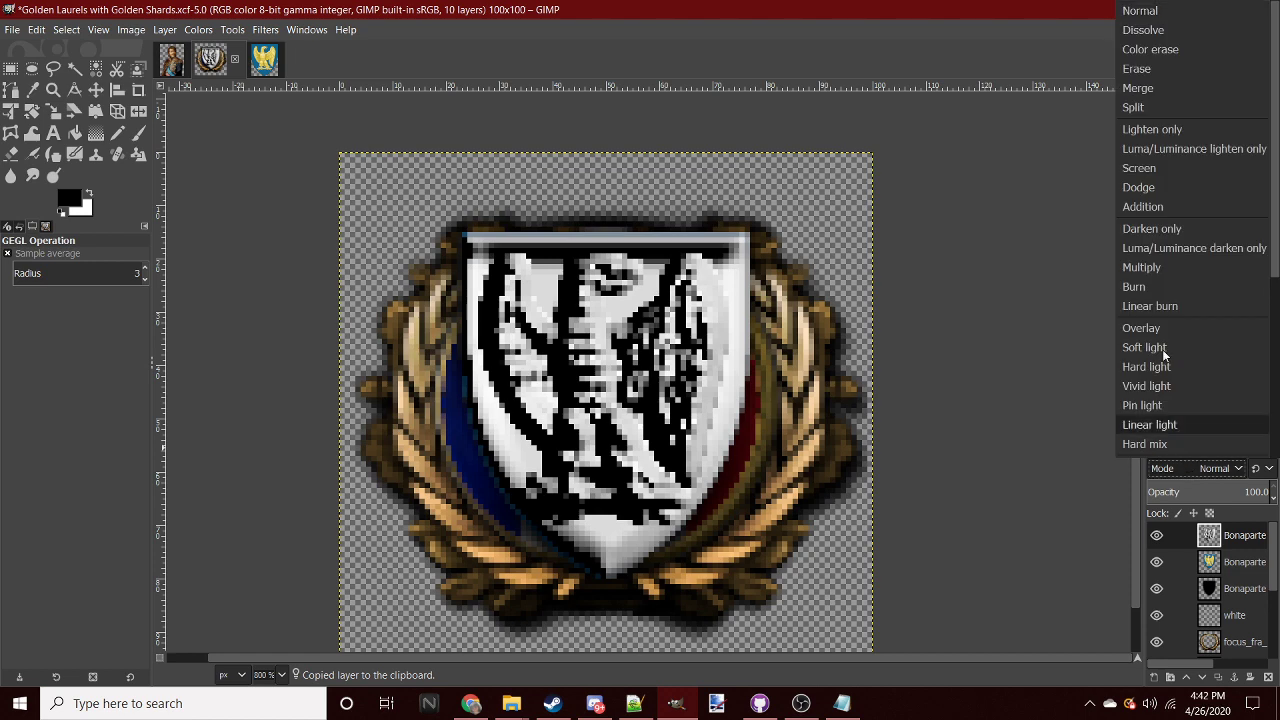
click(1152, 268)
click(1175, 492)
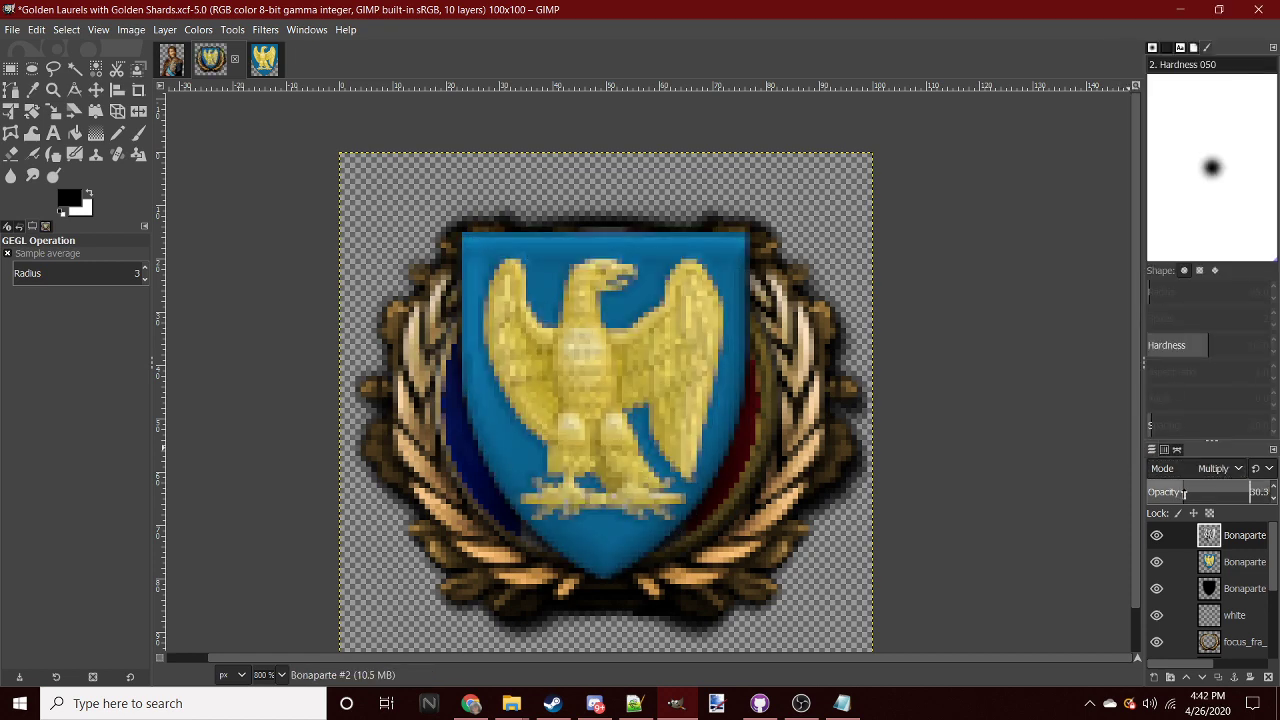
click(10, 70)
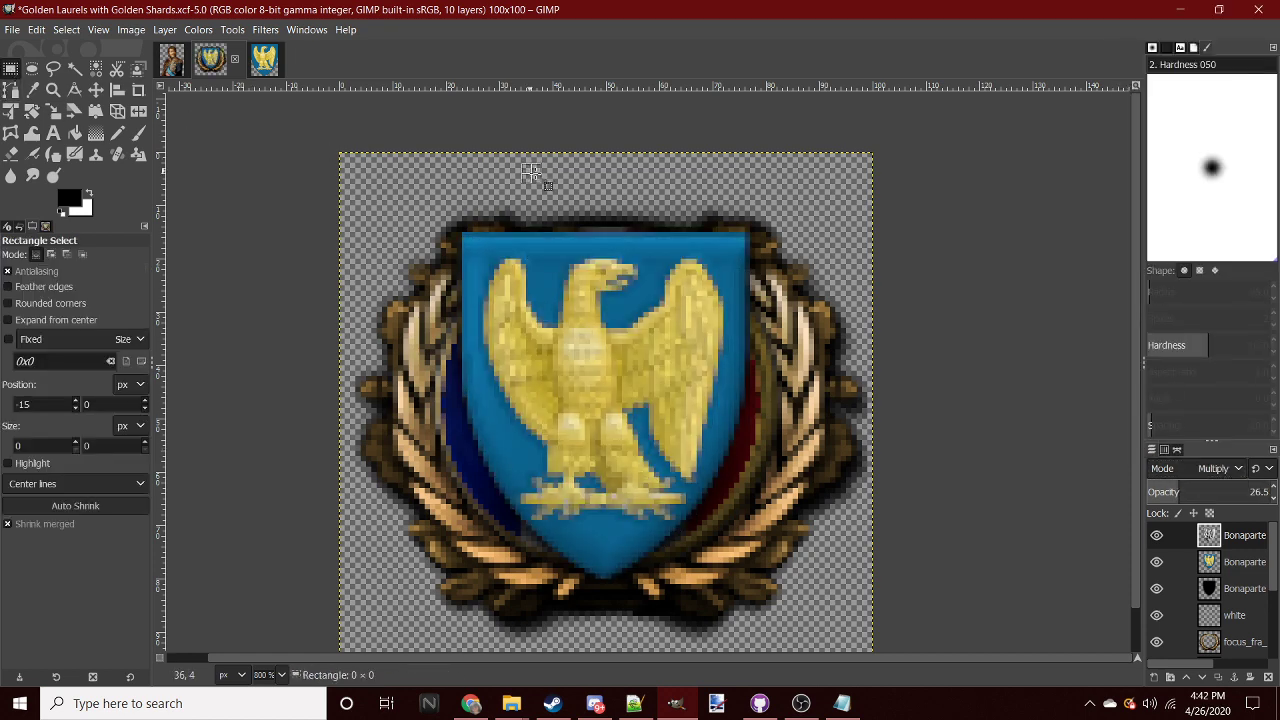
key(1)
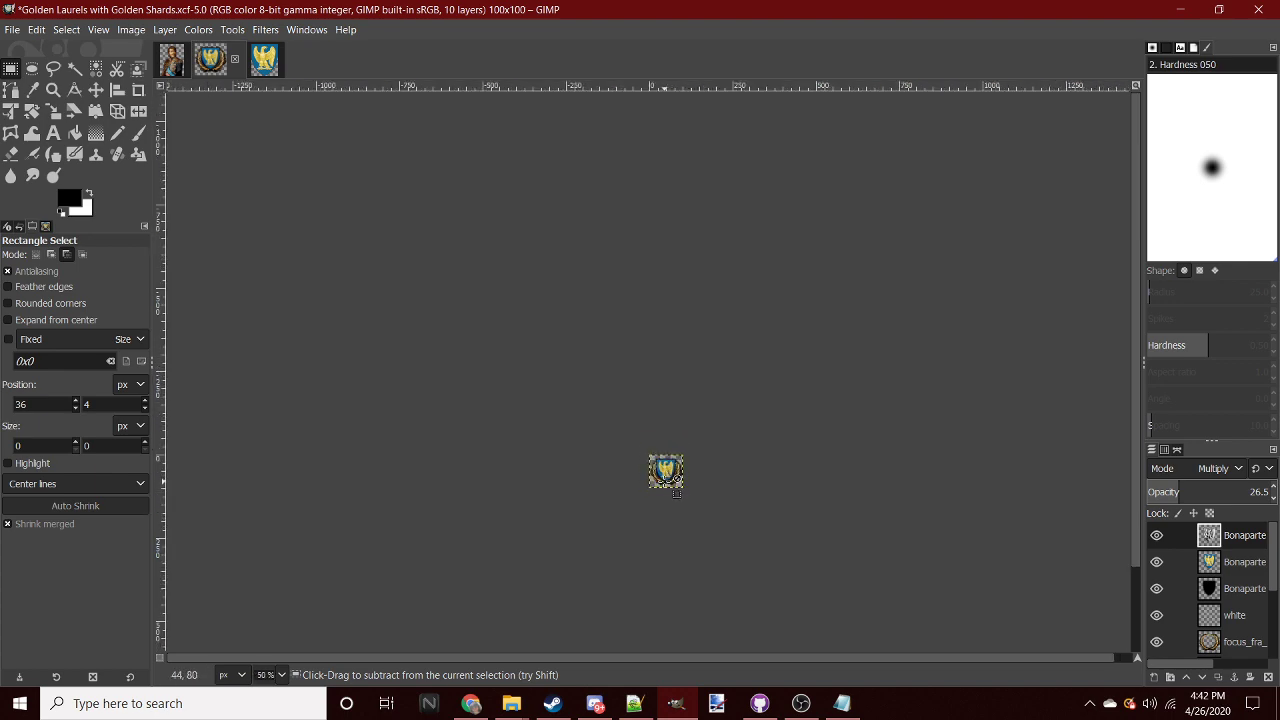
key(shift+ctrl+j)
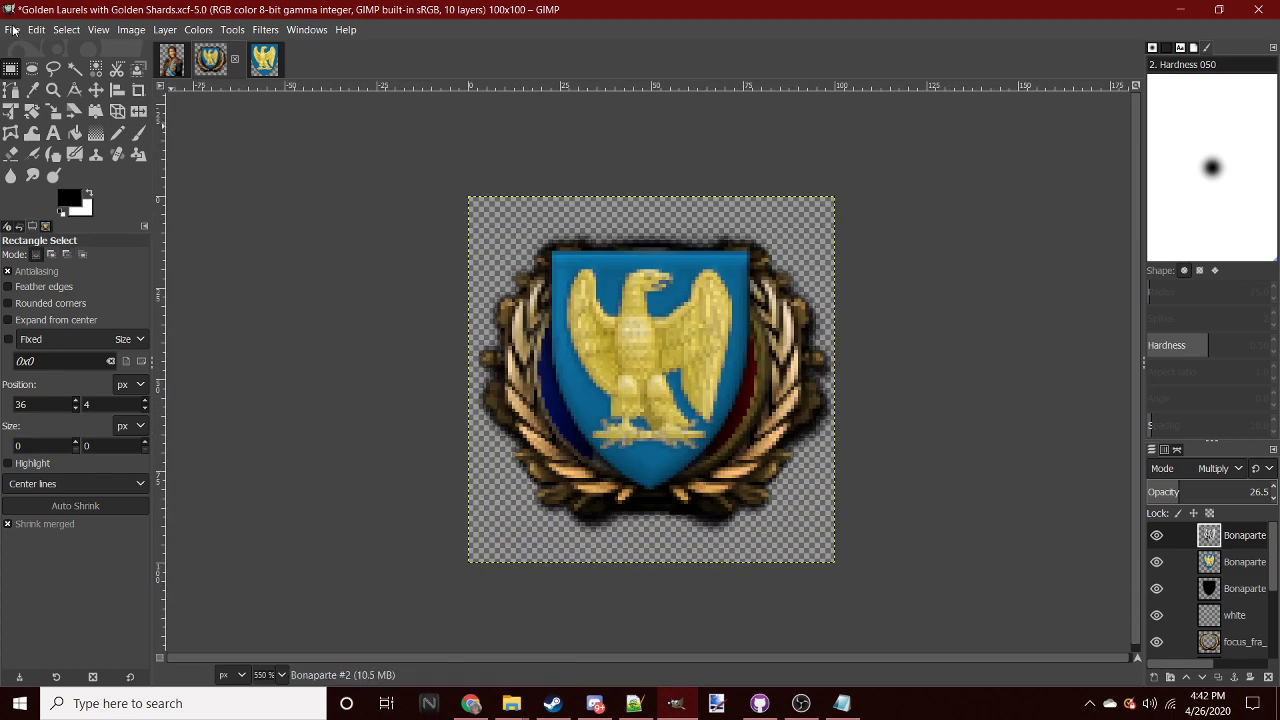
- Open Arc_of_Triumph.png as a new image
click(13, 30)
click(40, 89)
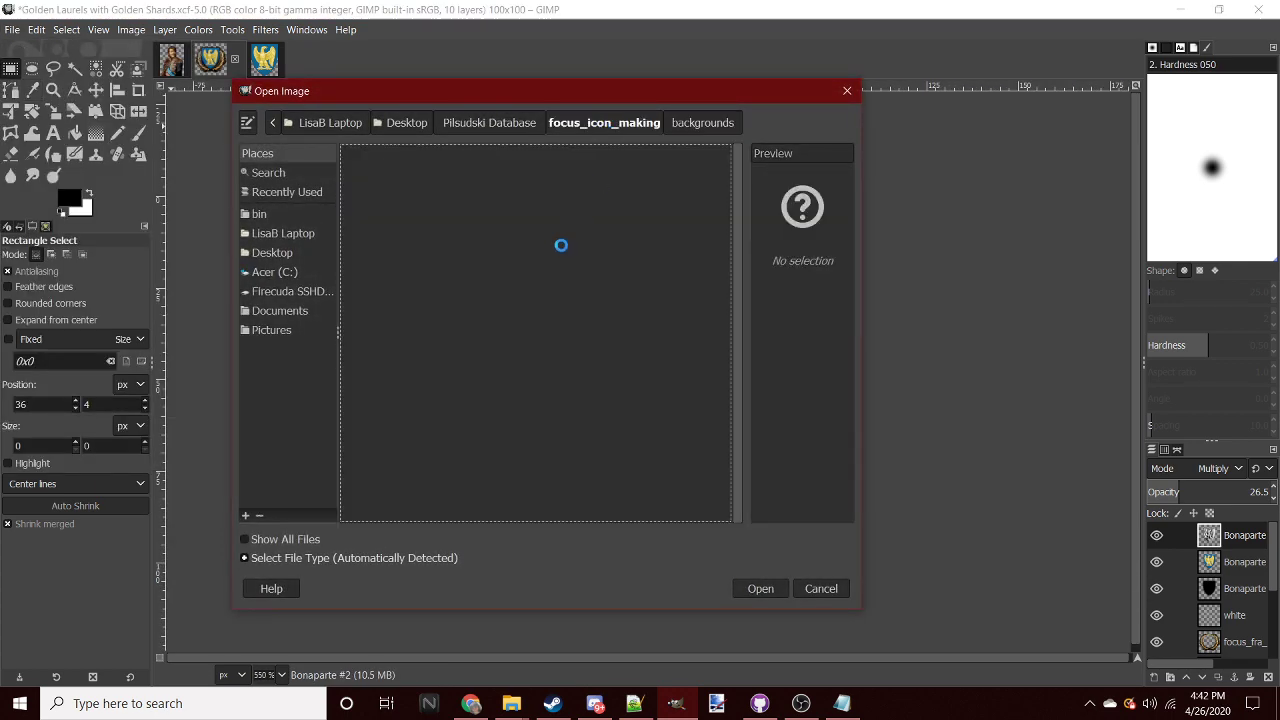
click(480, 250)
scroll(501, 276, down, 5)
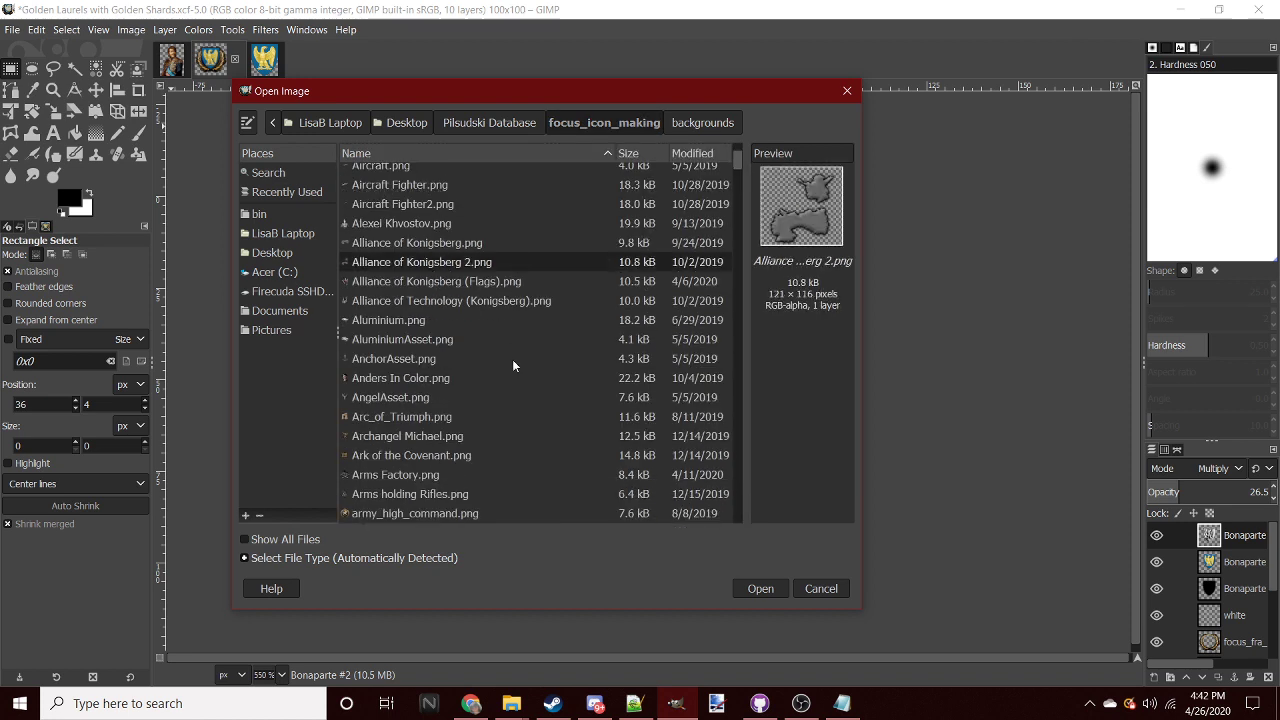
click(512, 420)
scroll(530, 400, down, 5)
click(565, 327)
click(520, 389)
scroll(450, 370, up, 3)
double_click(379, 289)
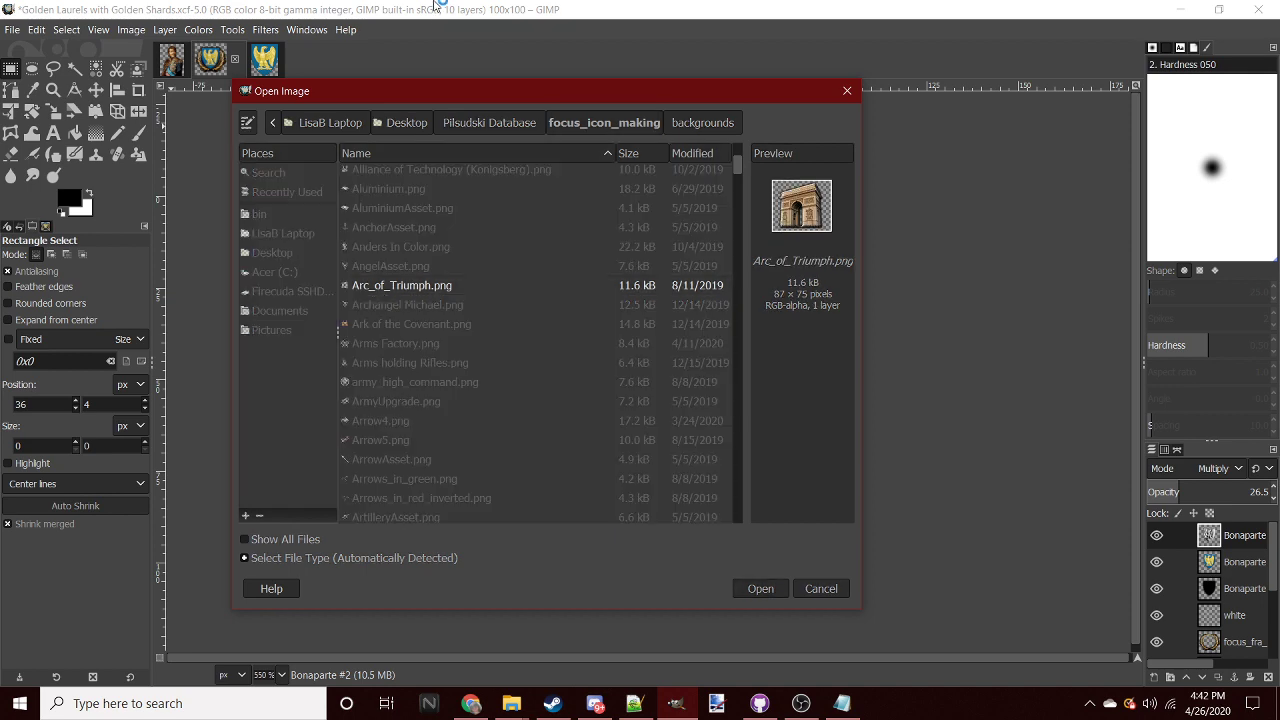
- Paste the arch onto a new 'Arc' layer in the Golden Laurels icon
click(215, 68)
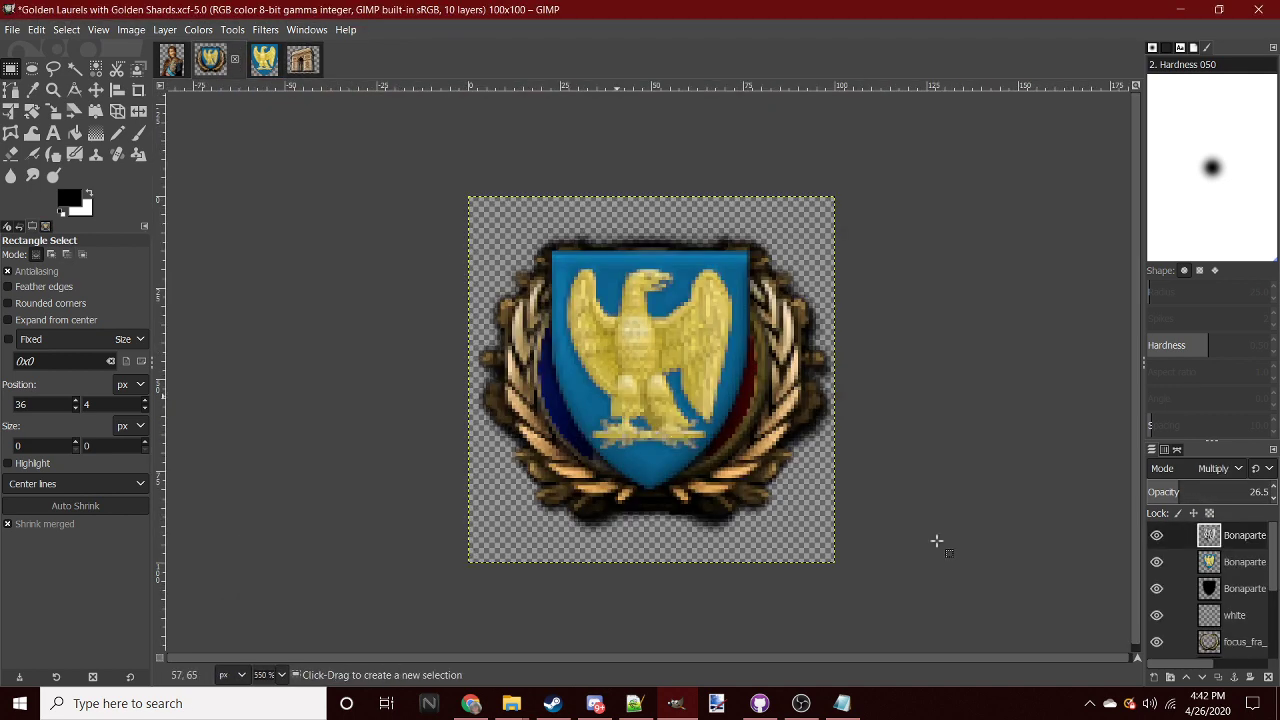
right_click(1215, 543)
click(1117, 112)
key(Return)
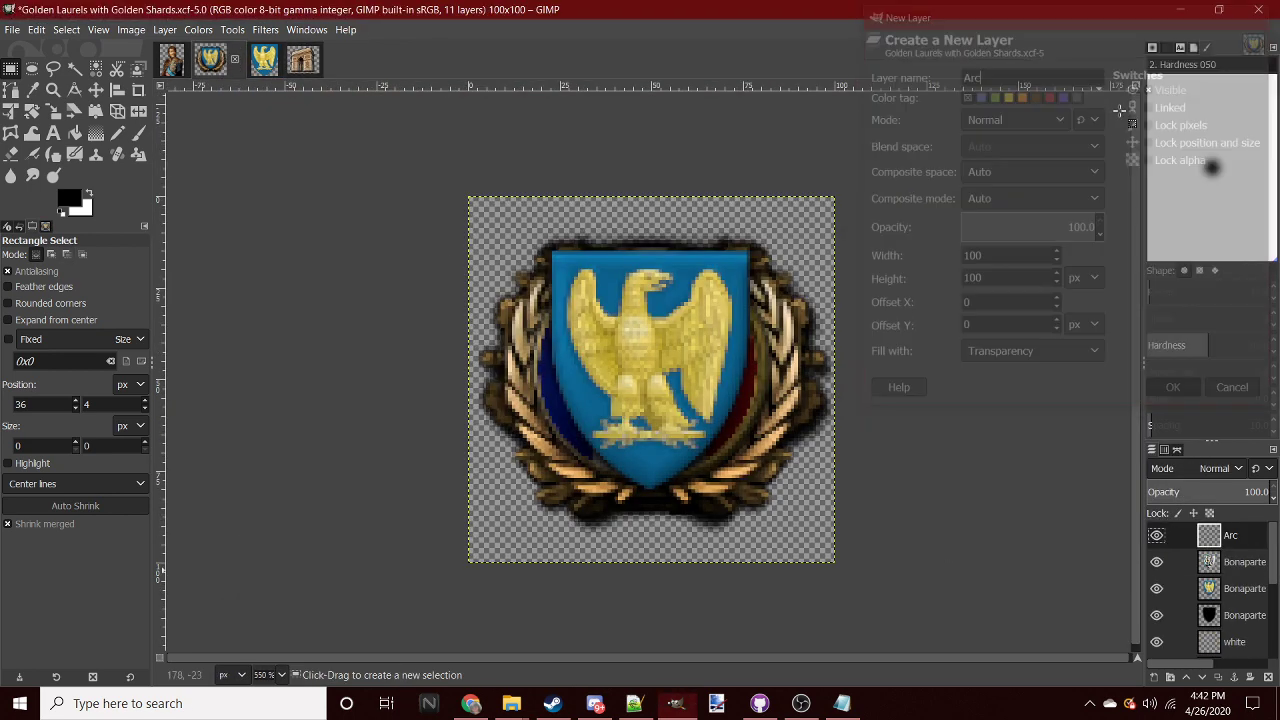
key(ctrl+v)
- Scale the pasted arch to about 75x65 and anchor it
click(53, 111)
click(500, 305)
drag(500, 305, 554, 457)
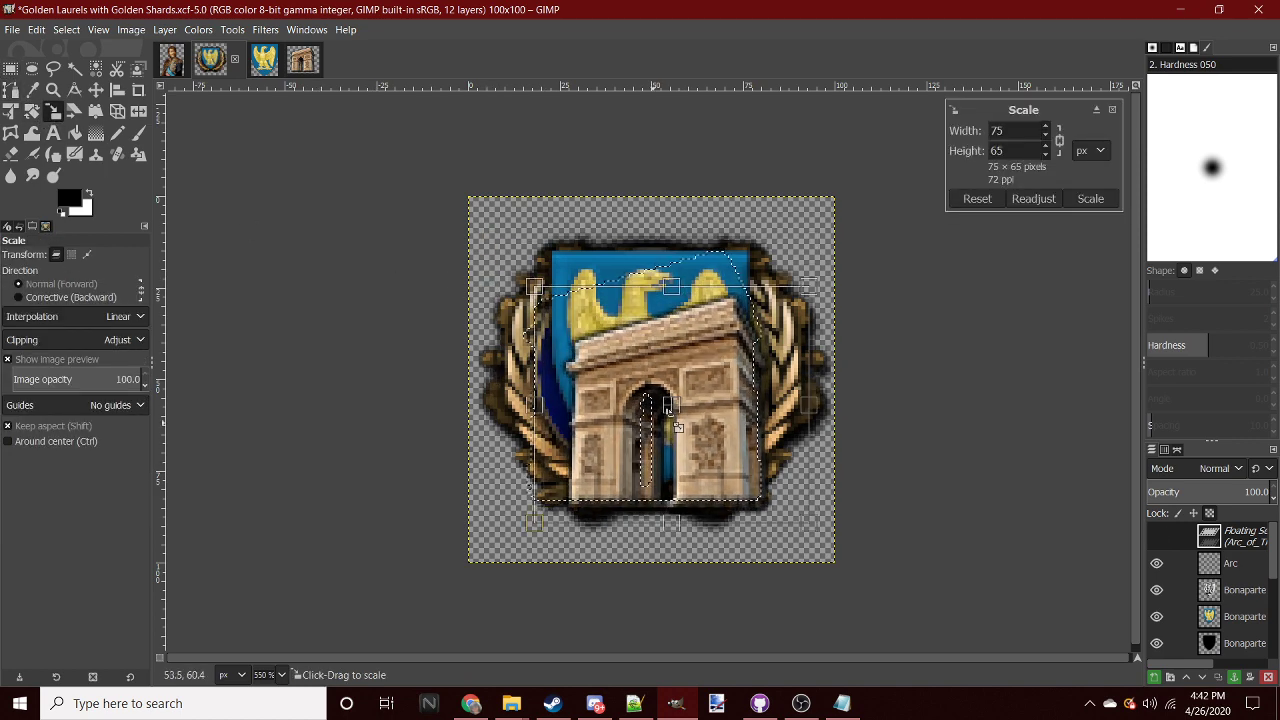
mouse_move(680, 410)
mouse_down()
mouse_move(703, 462)
mouse_move(604, 559)
mouse_up()
click(1082, 201)
key(ctrl+c)
click(10, 68)
key(ctrl+h)
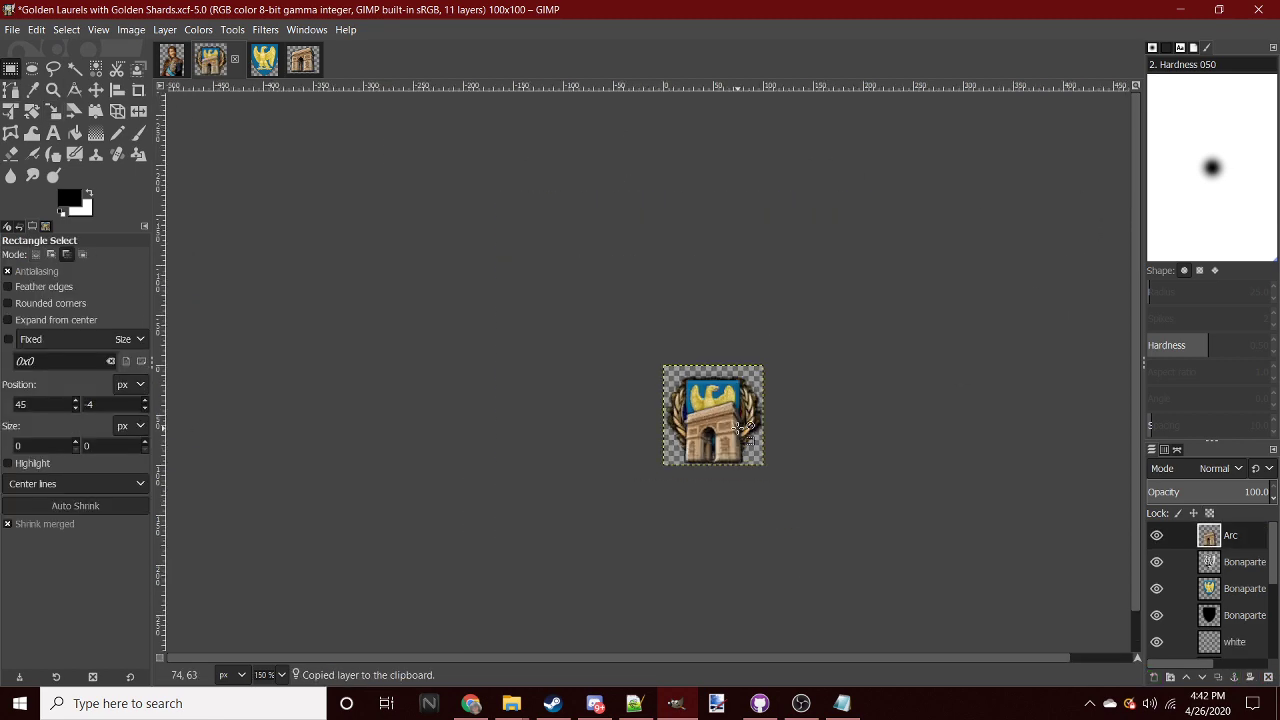
- Merge the layers down twice and move the eagle shield up slightly
right_click(1235, 565)
click(1120, 208)
right_click(1213, 535)
click(1101, 208)
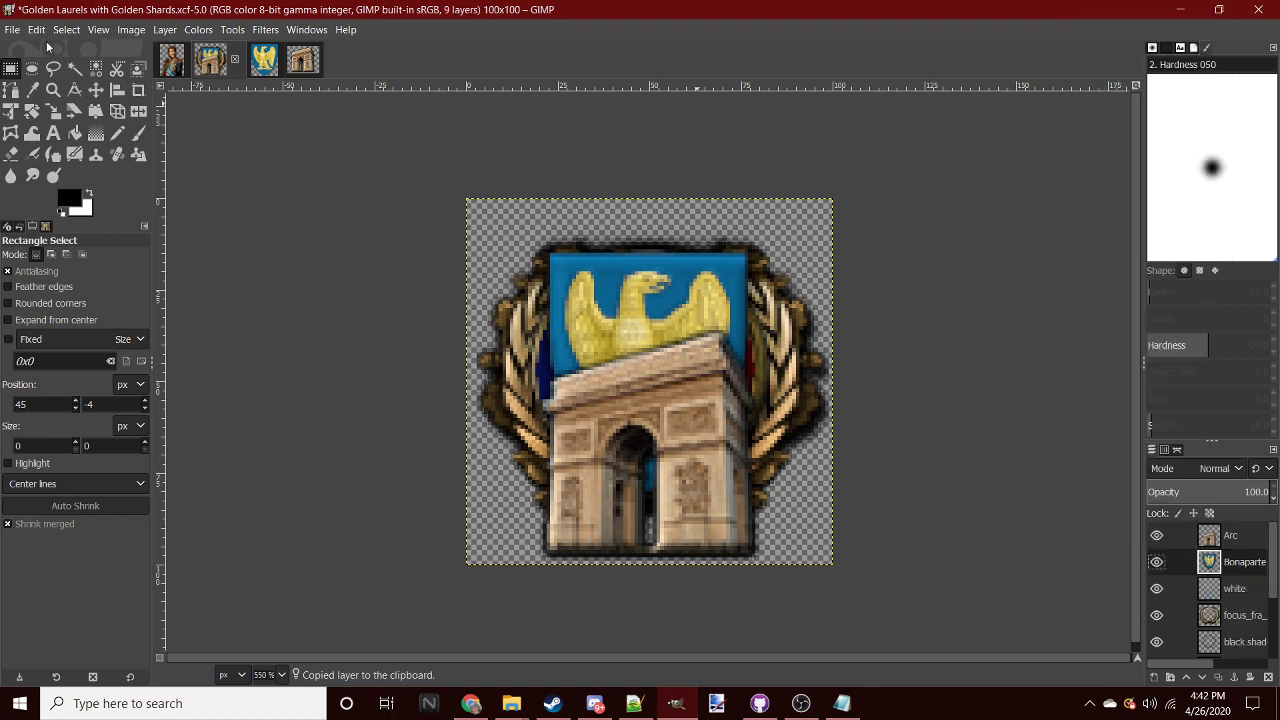
click(97, 90)
drag(600, 302, 594, 264)
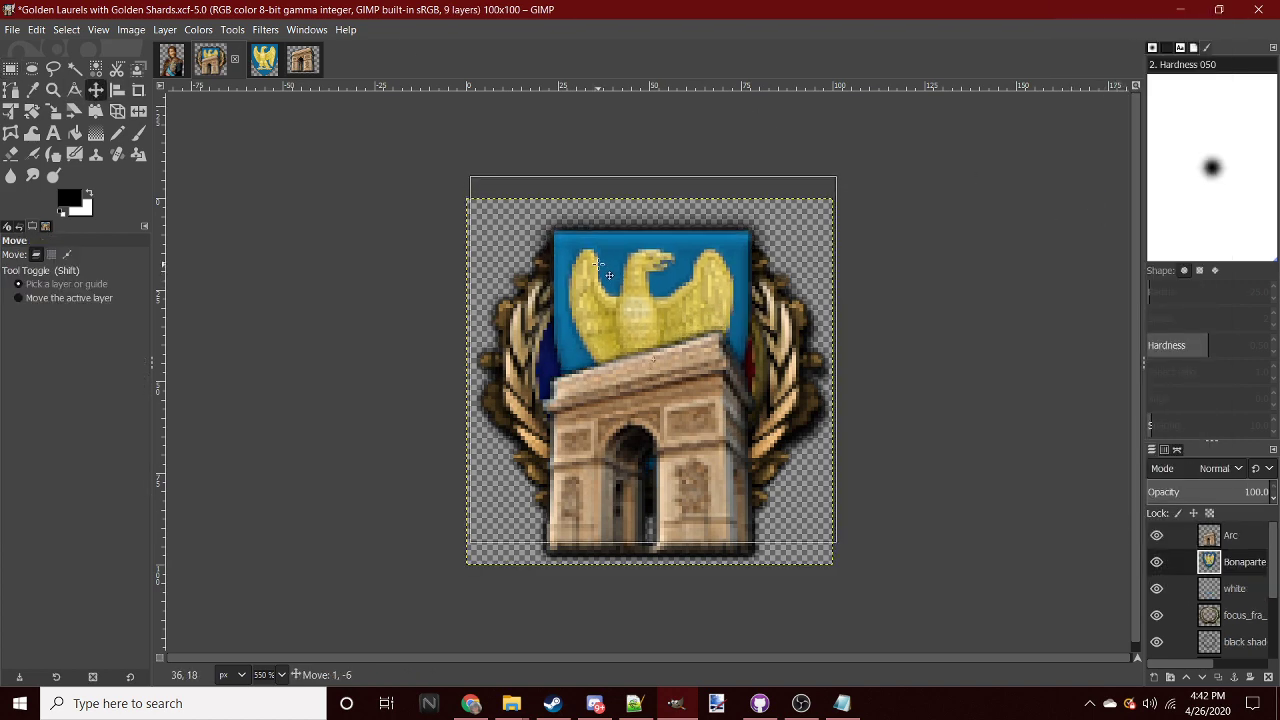
- Flatten all layers of the laurel icon into a single layer
key(1)
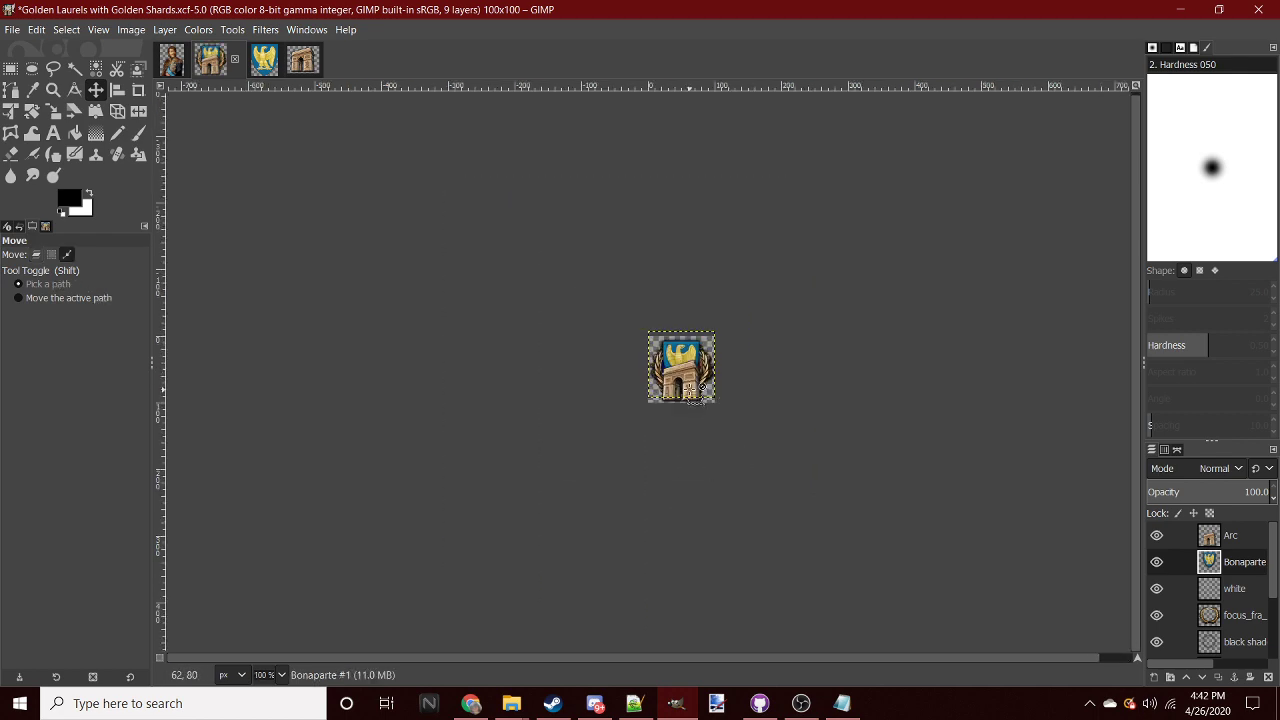
ctrl+scroll(701, 388, up, 3)
click(11, 69)
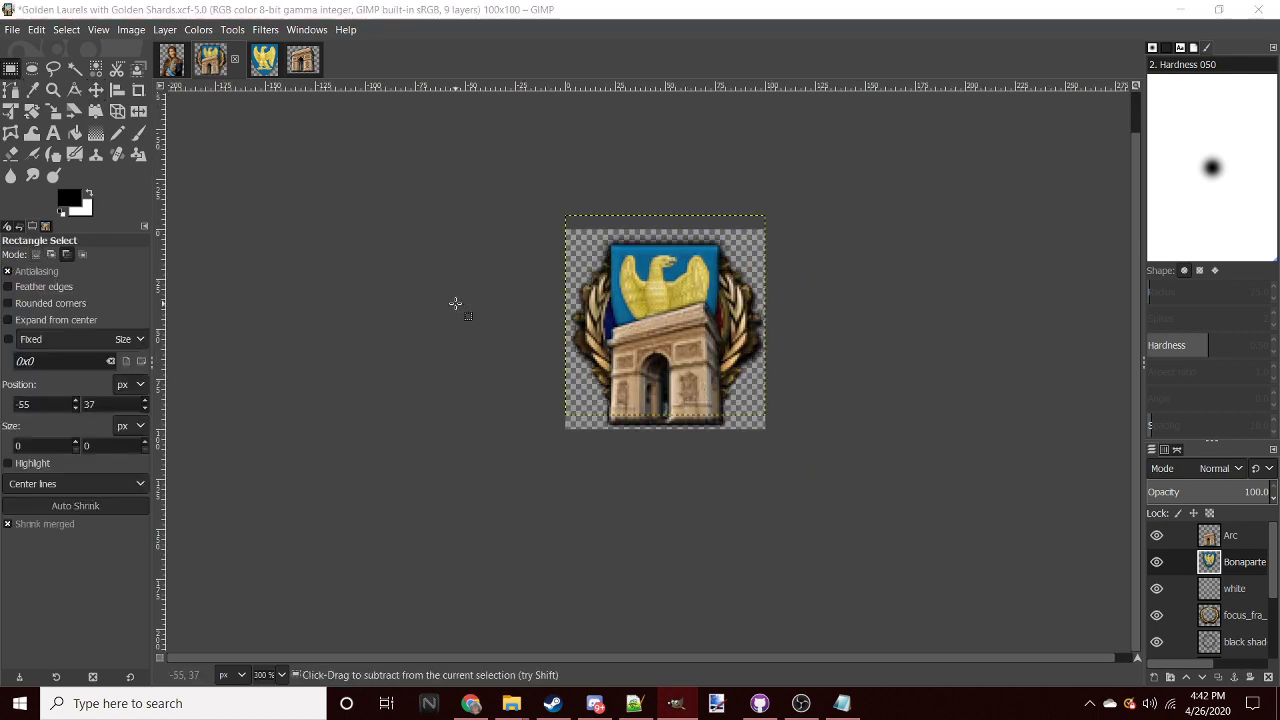
key(ctrl+m)
- Crop the flattened icon to its full 100×100 size
click(137, 90)
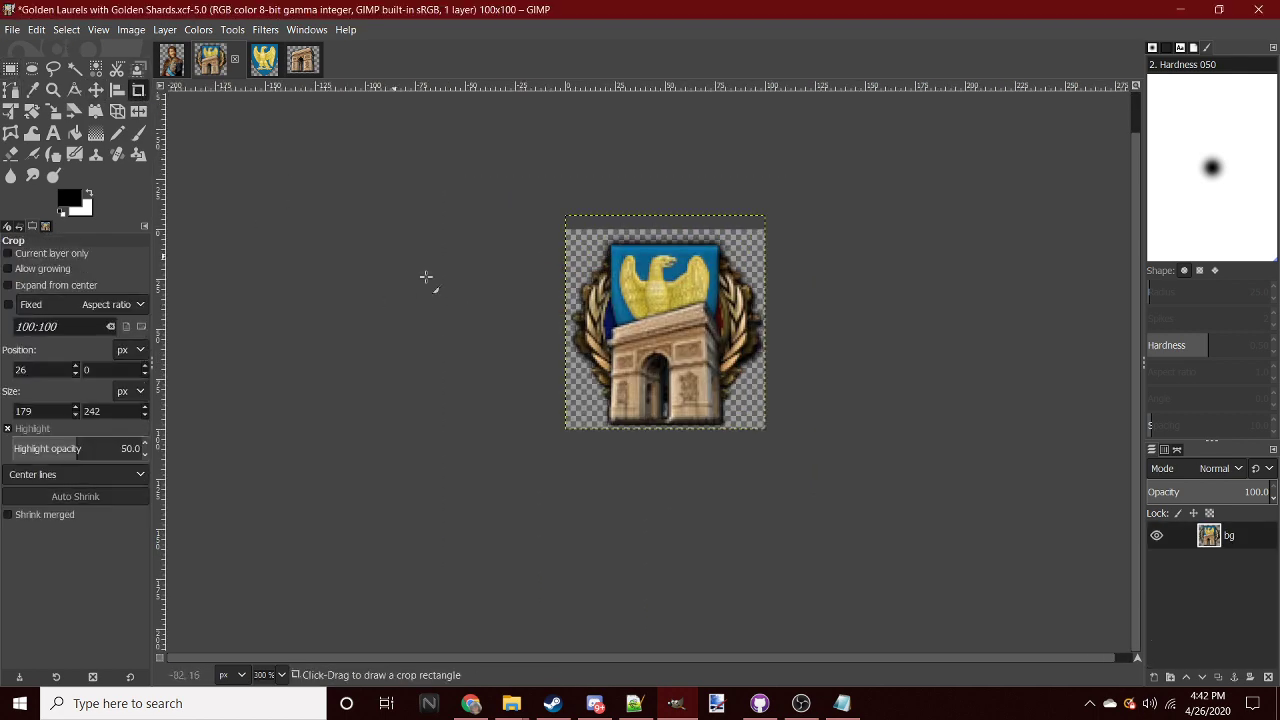
click(867, 515)
key(Return)
ctrl+scroll(750, 348, down, 3)
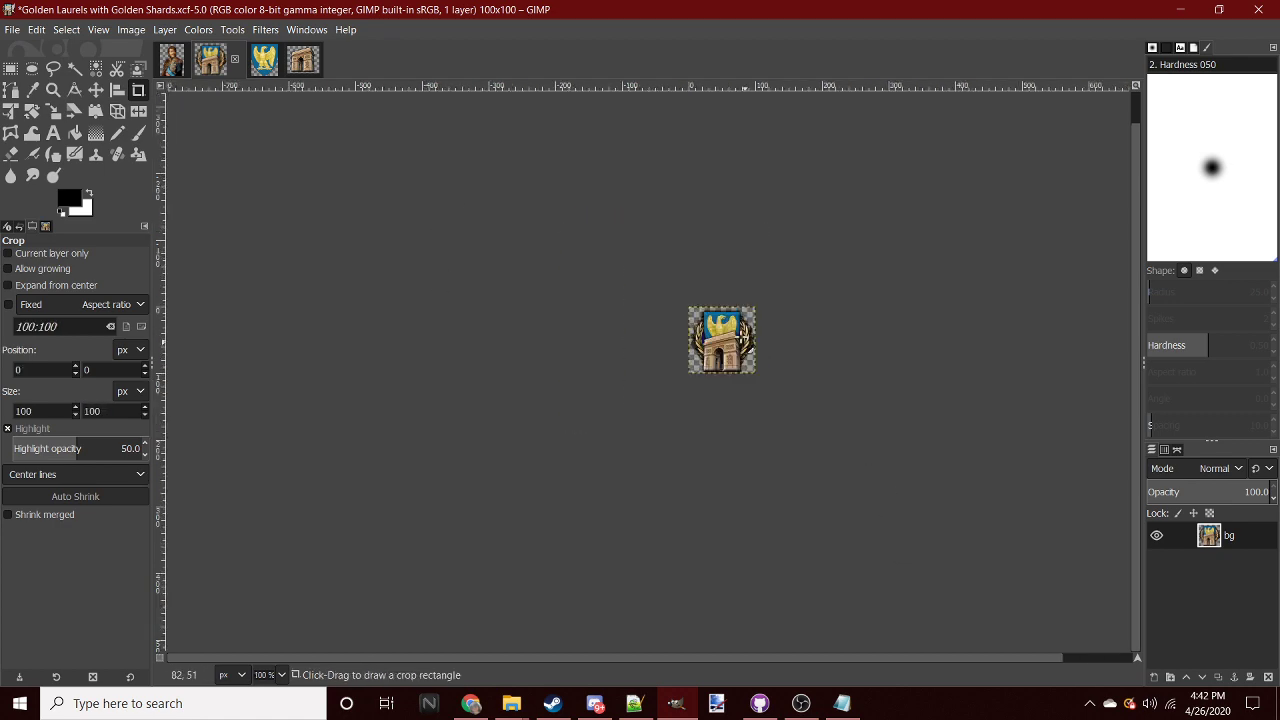
ctrl+scroll(750, 348, up, 3)
ctrl+scroll(745, 343, down, 6)
ctrl+scroll(749, 347, up, 7)
ctrl+scroll(749, 347, down, 6)
ctrl+scroll(749, 347, up, 6)
ctrl+scroll(749, 347, down, 4)
ctrl+scroll(738, 340, up, 3)
ctrl+scroll(738, 340, down, 3)
ctrl+scroll(737, 341, up, 4)
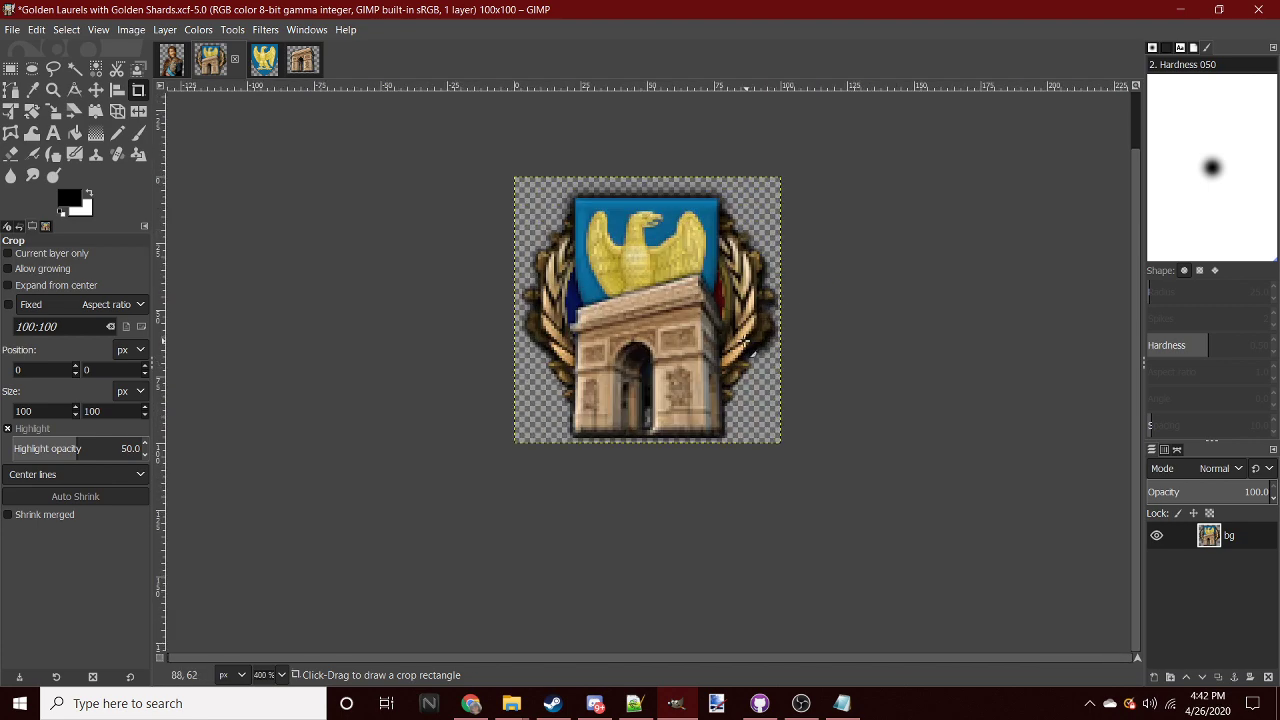
ctrl+scroll(731, 340, down, 5)
ctrl+scroll(731, 340, up, 5)
ctrl+scroll(790, 395, down, 6)
ctrl+scroll(796, 378, up, 2)
ctrl+scroll(796, 378, down, 4)
ctrl+scroll(723, 349, up, 3)
ctrl+scroll(734, 354, up, 1)
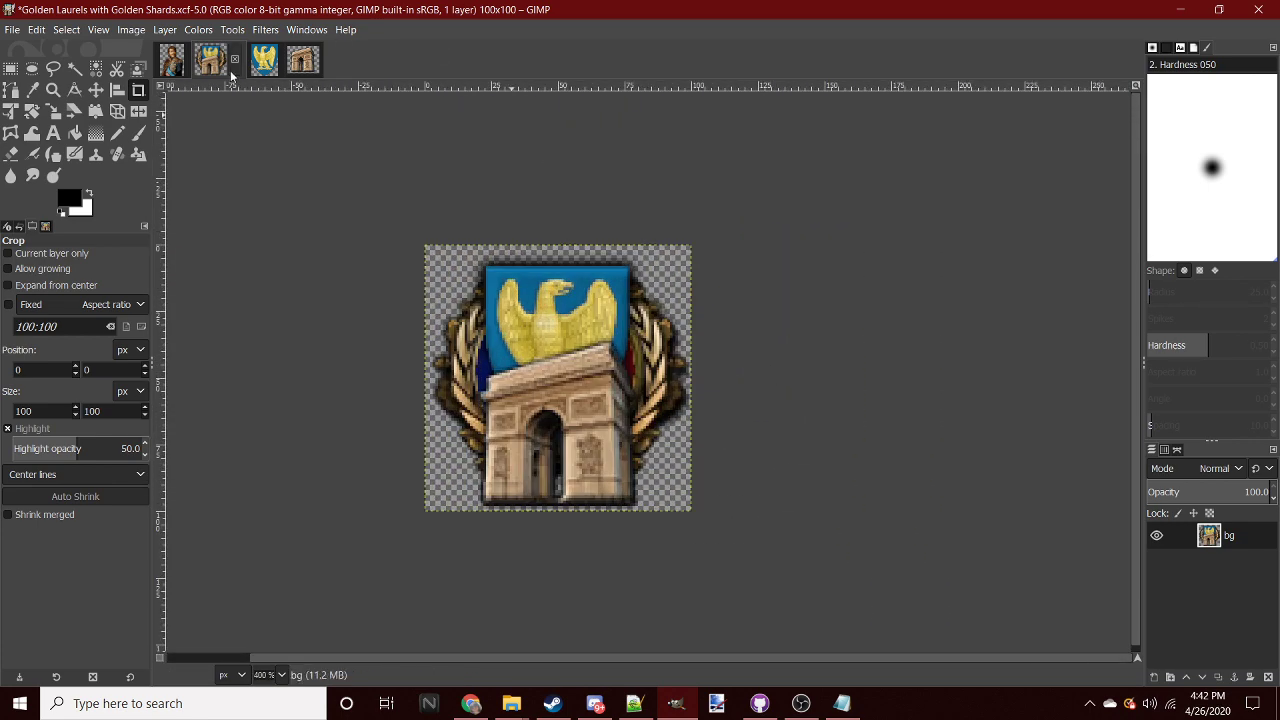
- Close the Untitled eagle and Arc_of_Triumph images, discarding unsaved changes
click(266, 62)
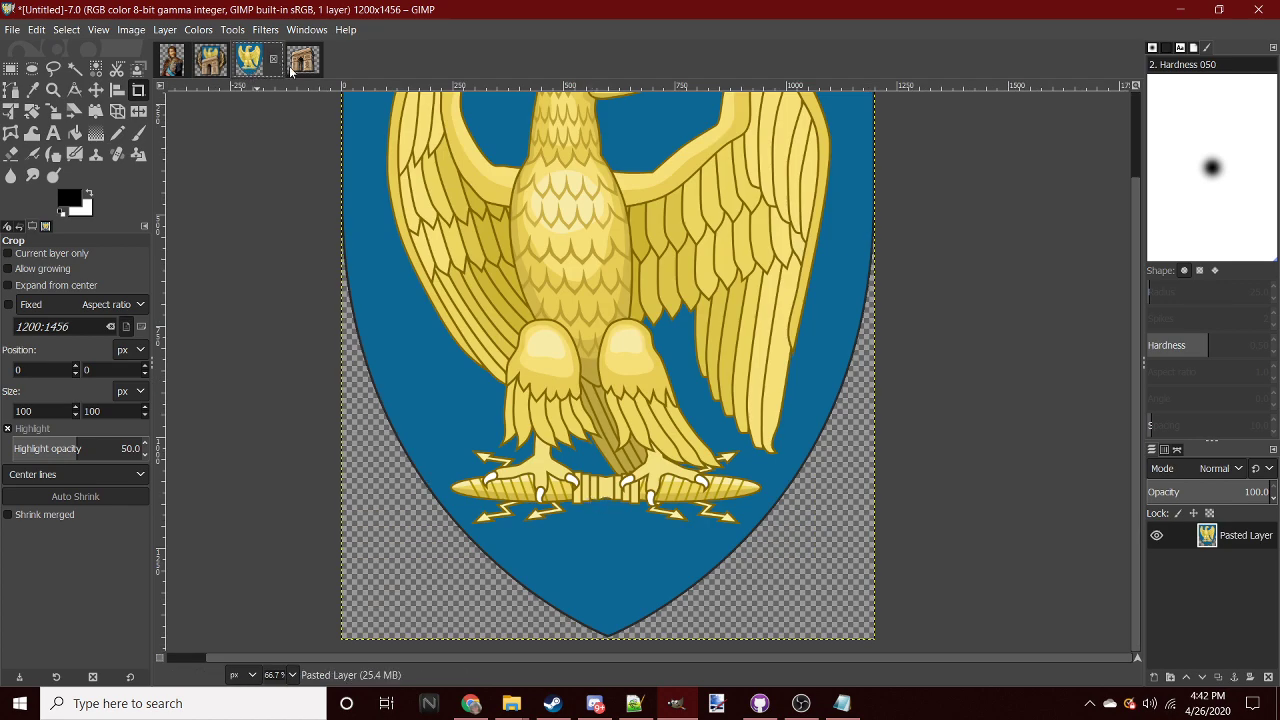
click(273, 59)
click(640, 437)
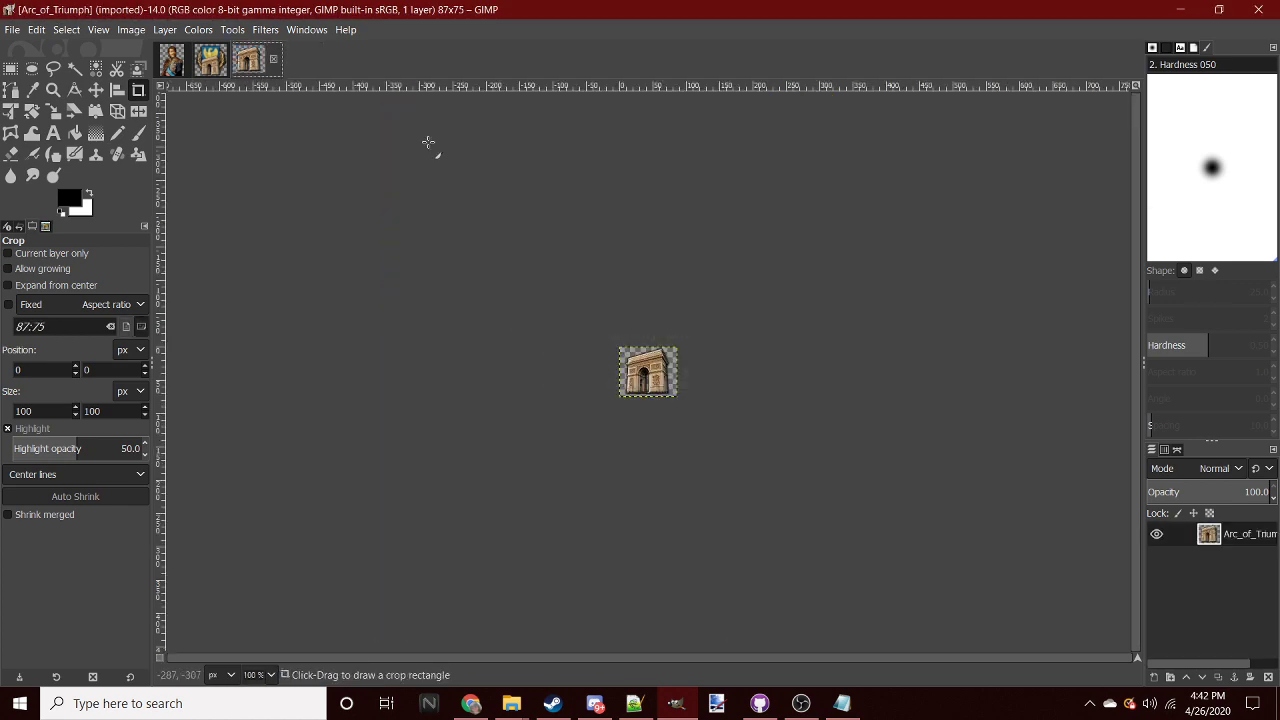
click(274, 60)
- Preview the golden frame files and open Golden Circle with Bronze Laurels.xcf
click(841, 703)
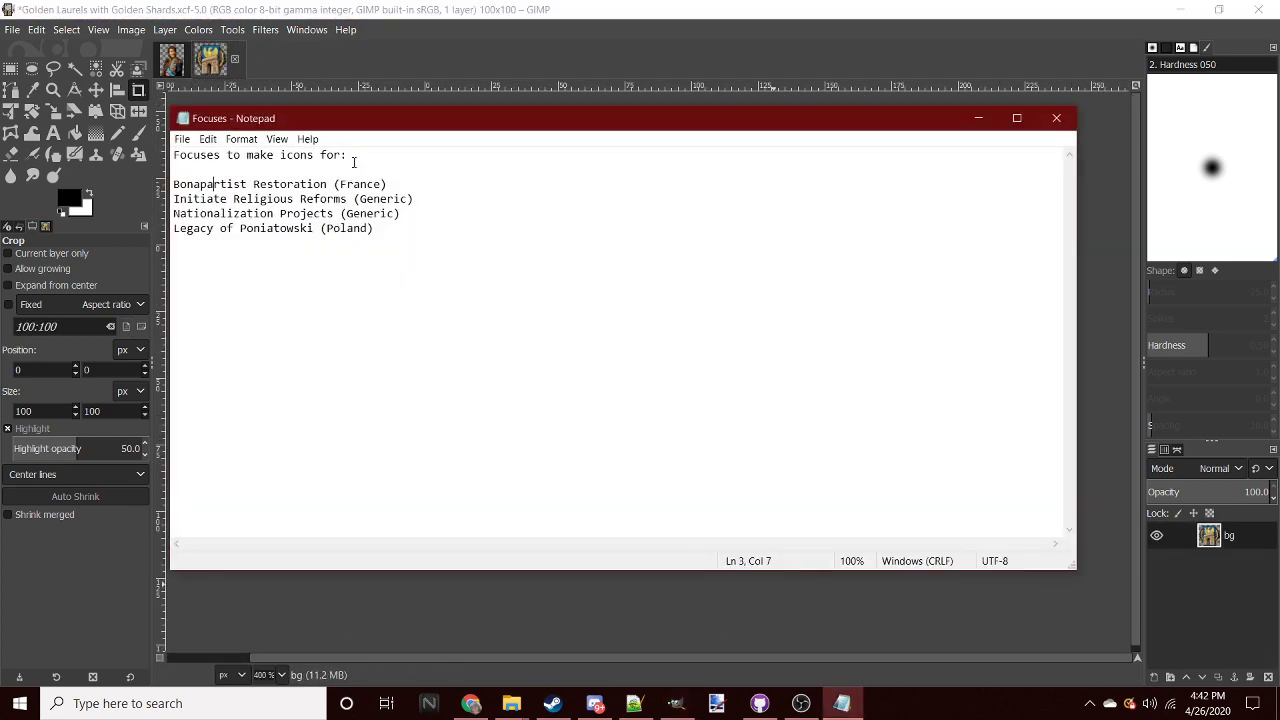
click(337, 6)
click(12, 29)
click(40, 86)
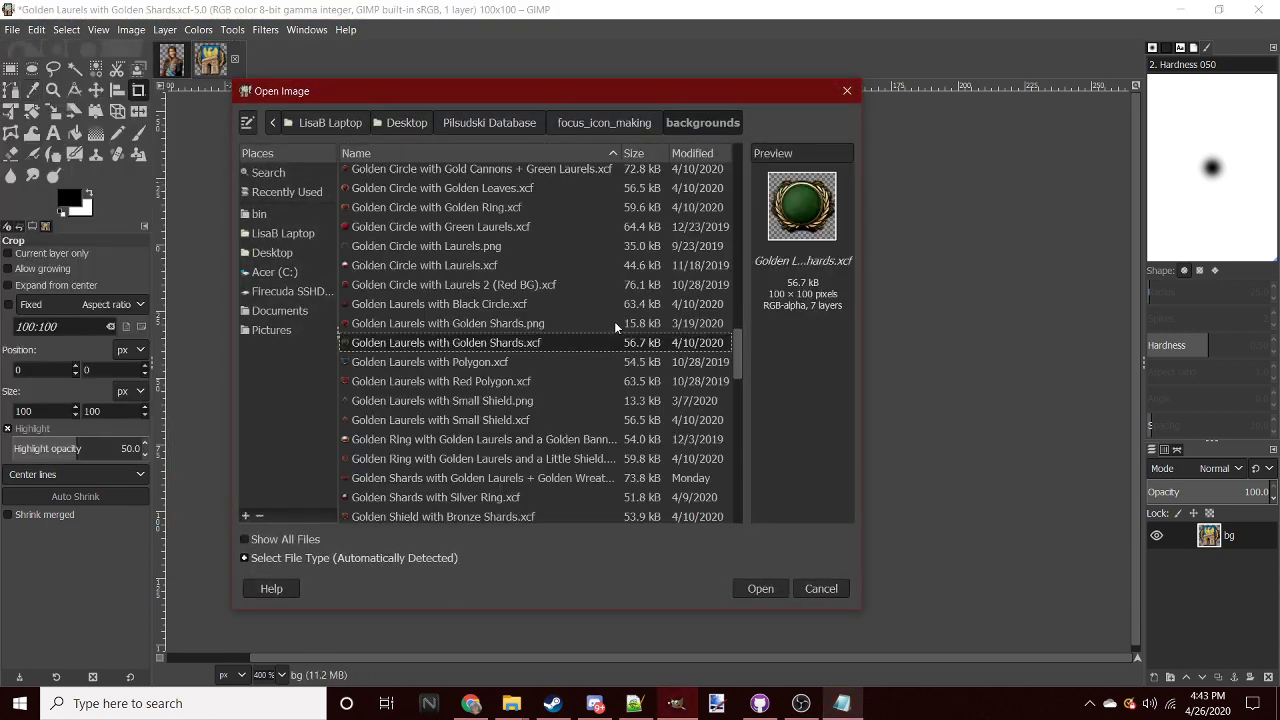
click(582, 438)
click(480, 207)
click(505, 323)
click(510, 245)
click(519, 192)
scroll(610, 406, up, 5)
click(605, 398)
click(540, 416)
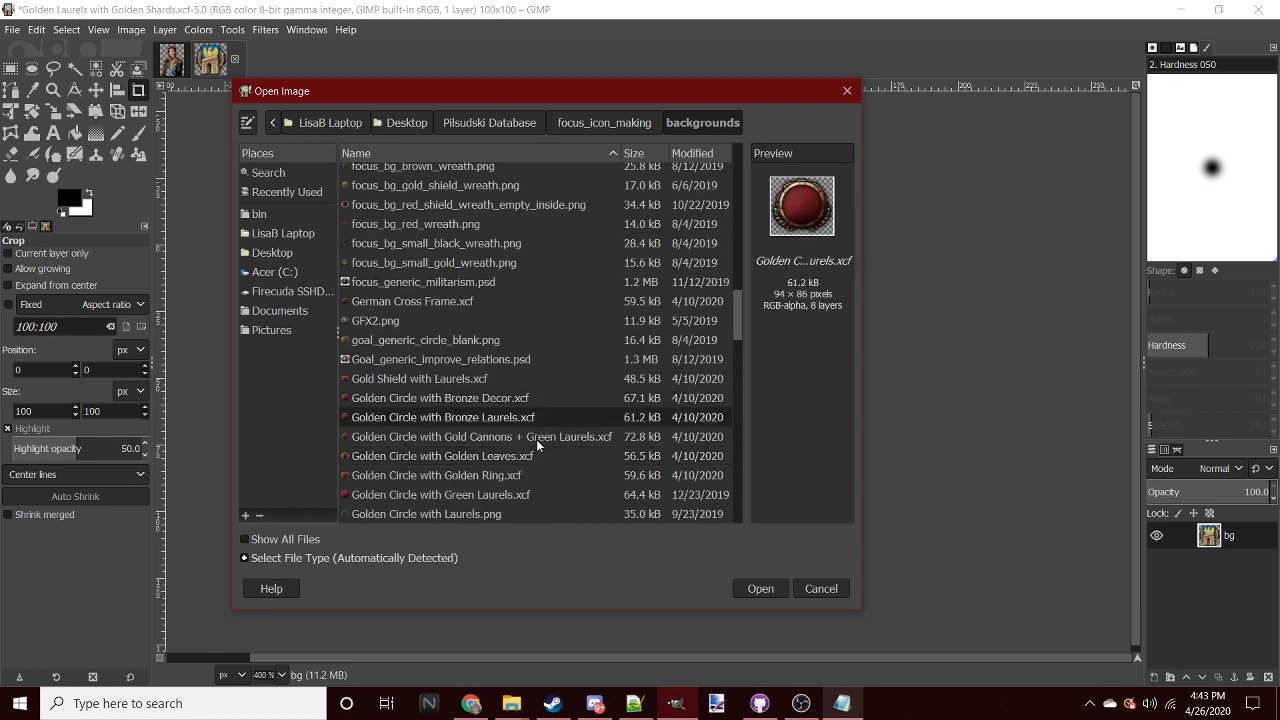
click(537, 438)
double_click(533, 419)
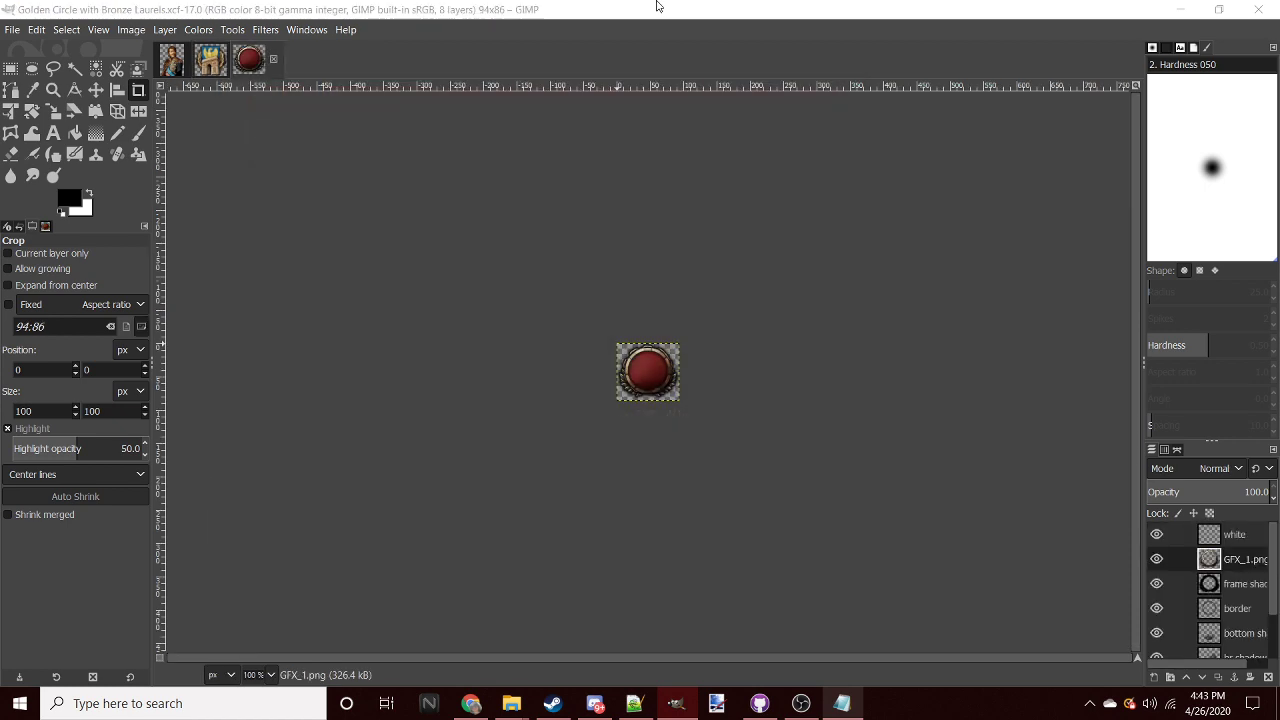
- Open Cross3.png and Circular Arrows.png from the focus_icon_making folder
click(12, 29)
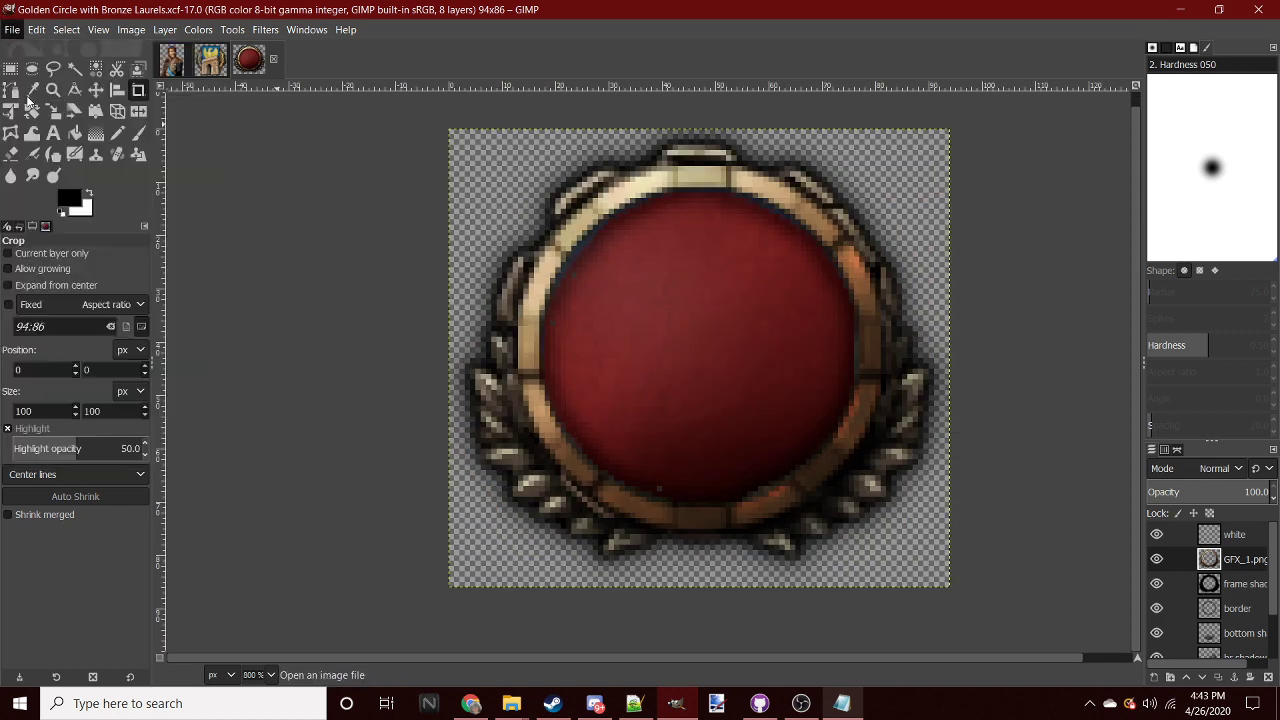
click(40, 86)
click(589, 130)
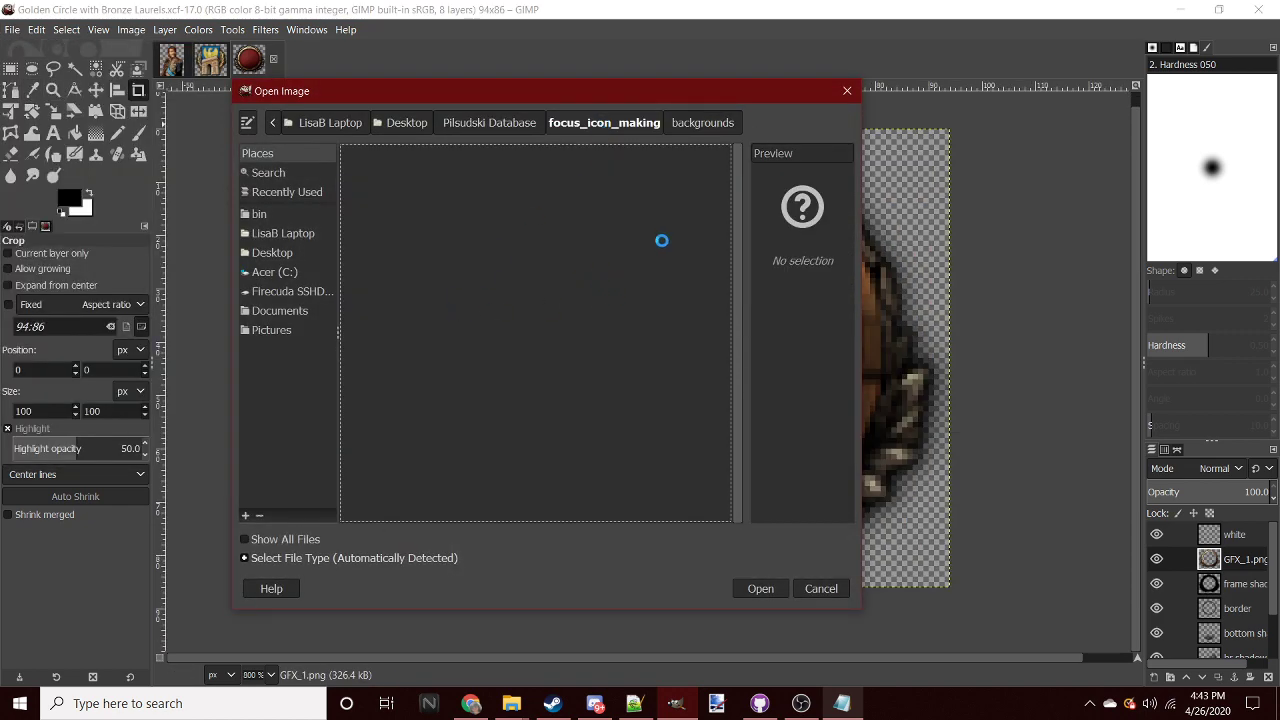
drag(737, 160, 790, 250)
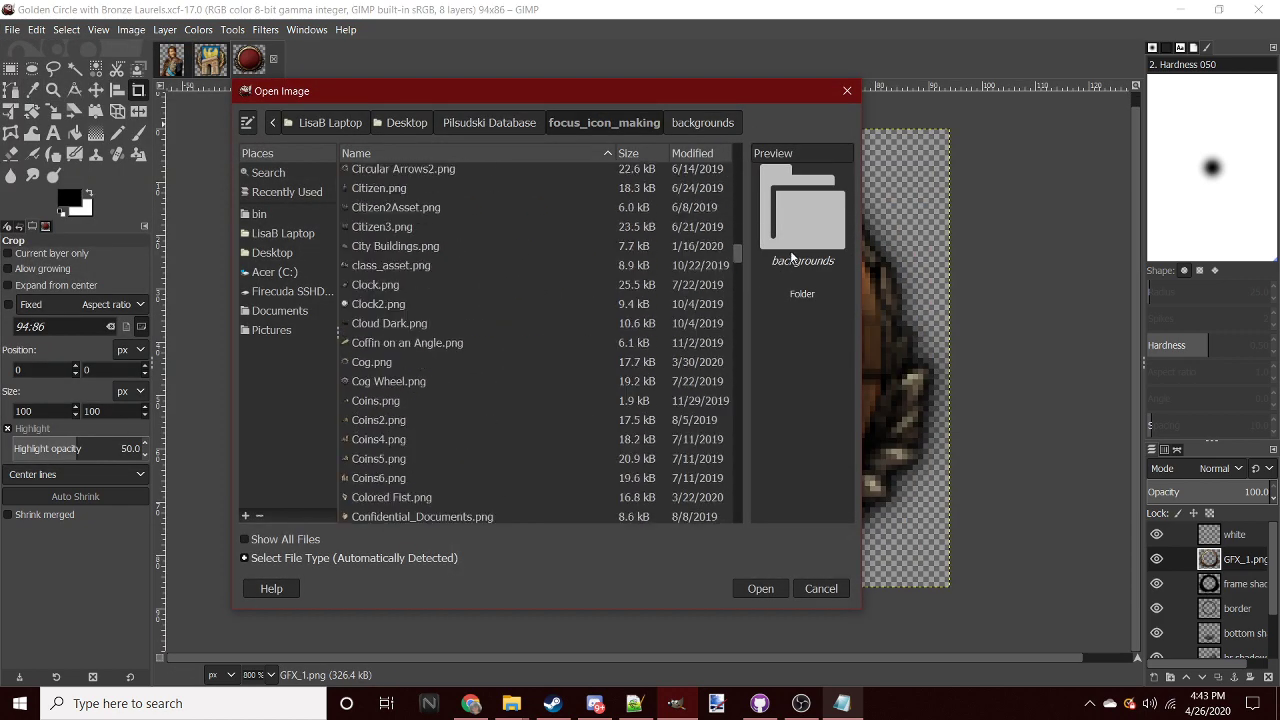
scroll(446, 427, down, 2)
scroll(409, 440, down, 3)
click(395, 433)
scroll(514, 436, down, 5)
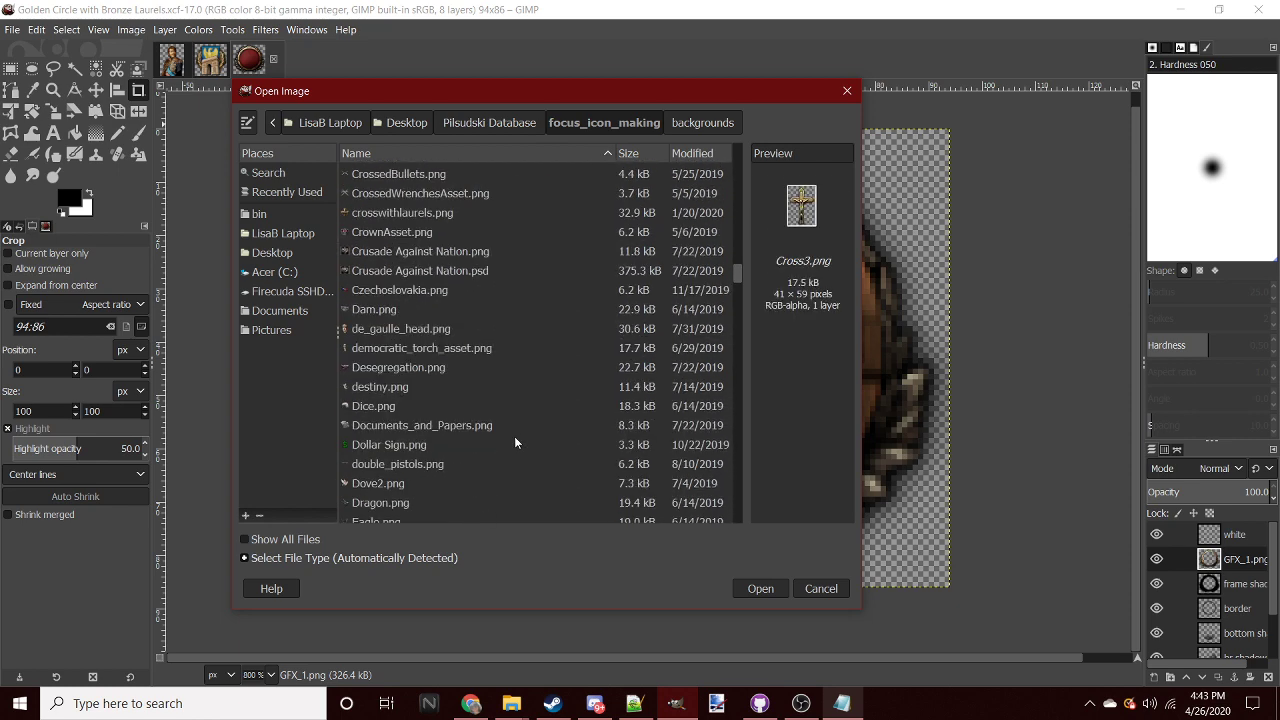
scroll(504, 428, up, 5)
scroll(438, 371, up, 3)
scroll(430, 370, up, 3)
scroll(424, 367, up, 1)
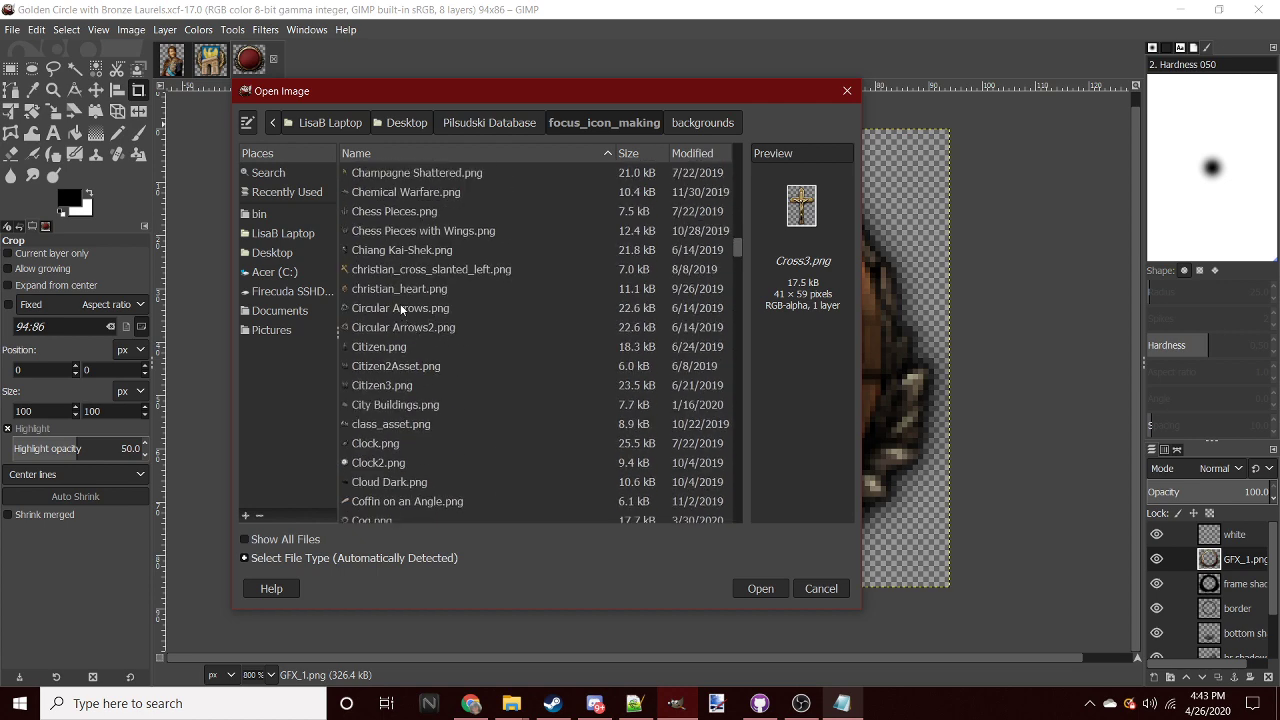
click(395, 310)
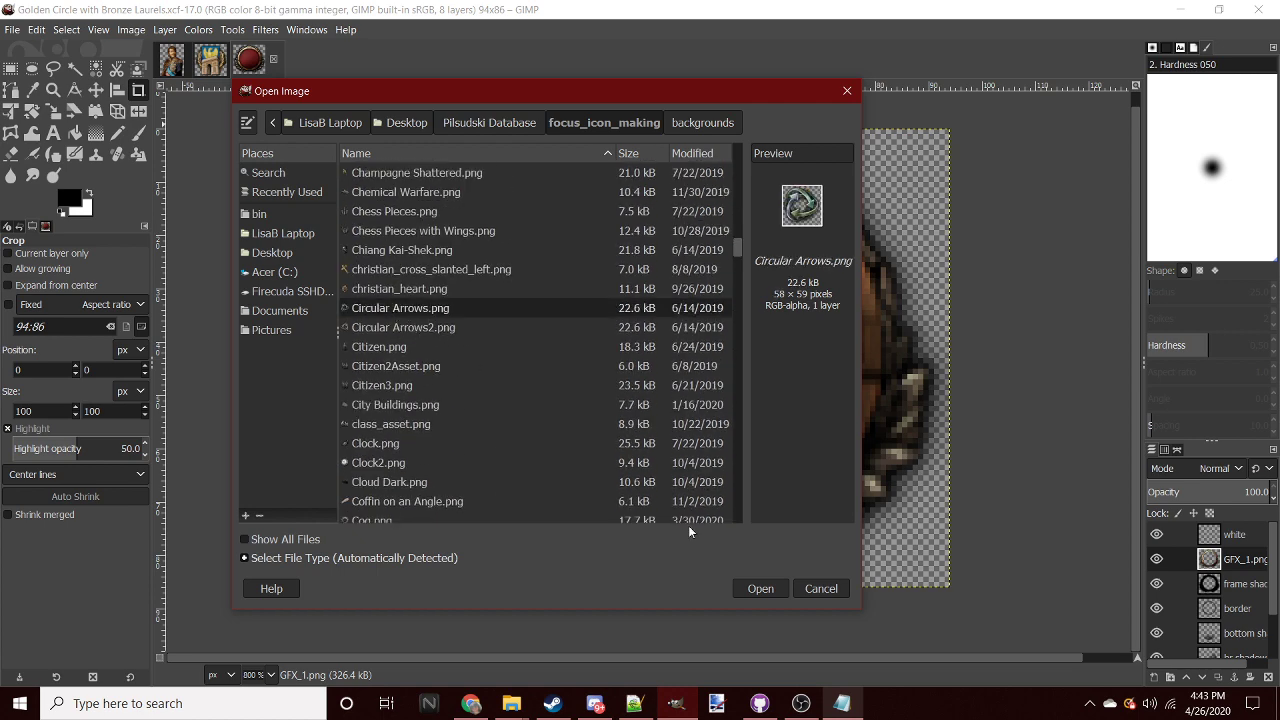
scroll(575, 378, down, 1)
scroll(527, 378, down, 2)
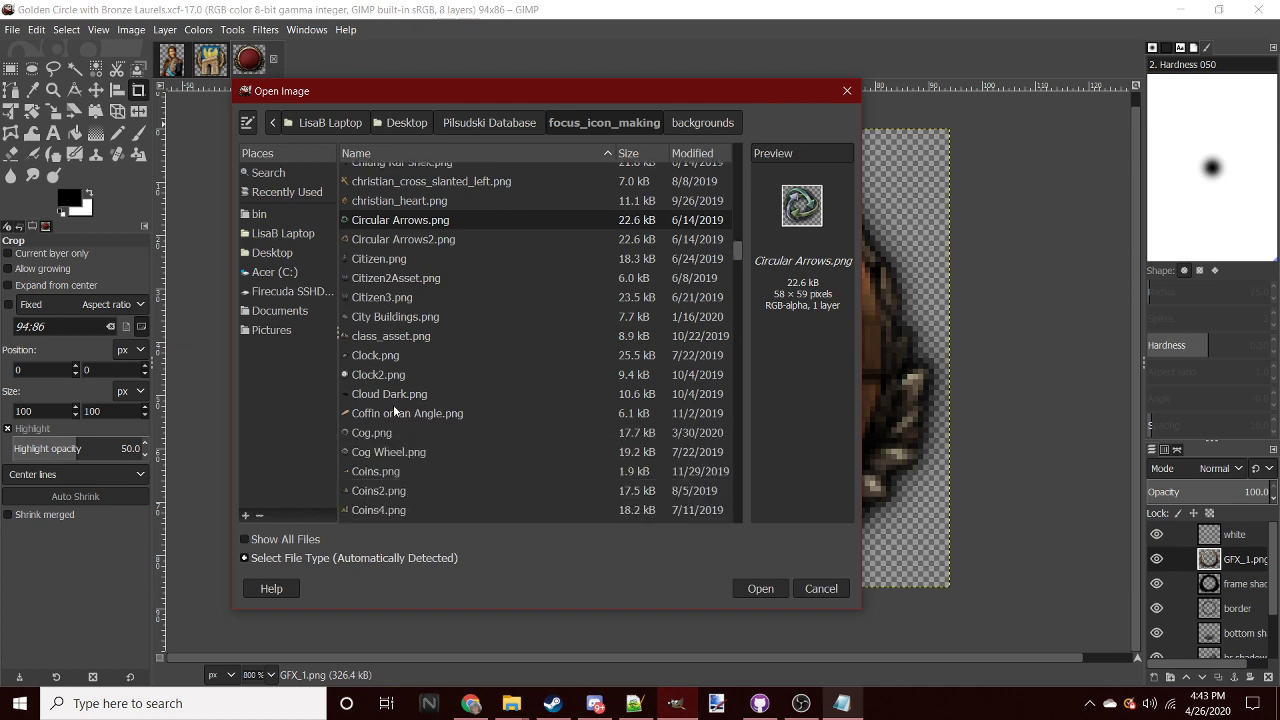
click(757, 590)
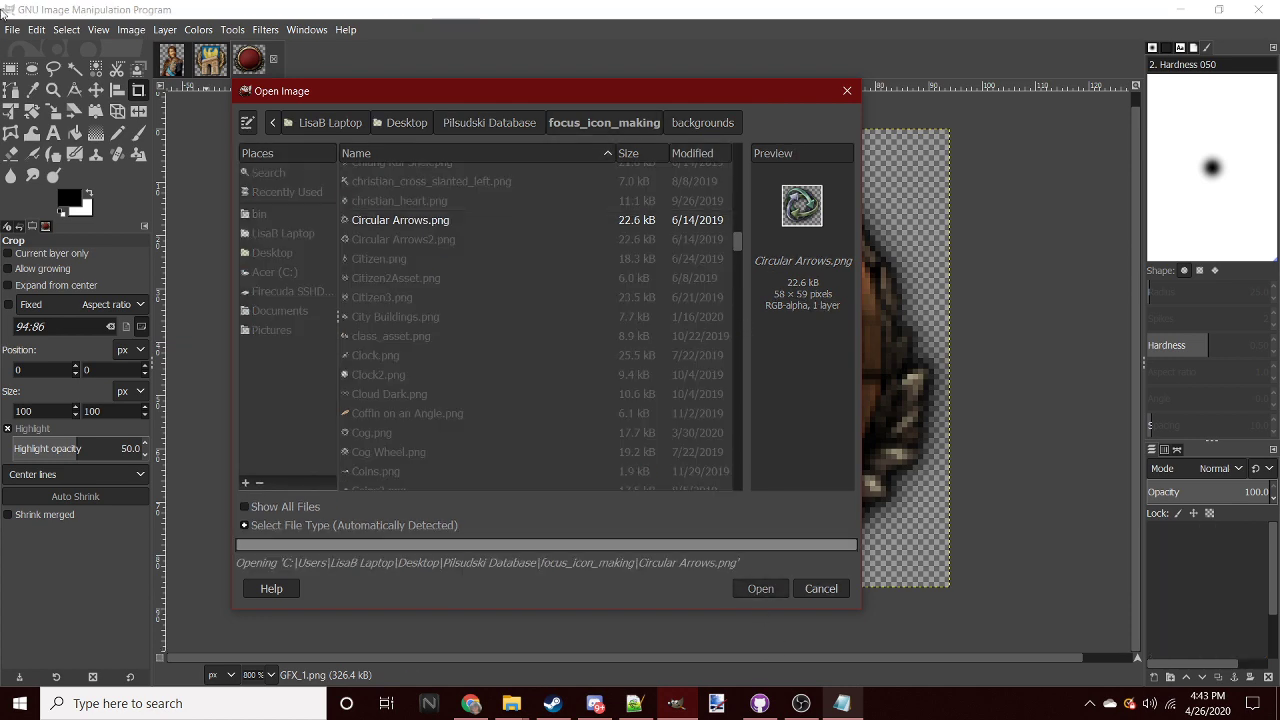
- Browse the asset folder, previewing candidates such as CrossedBullets, destiny and Factories5
click(14, 30)
click(33, 88)
click(570, 454)
click(575, 491)
scroll(575, 495, down, 5)
click(564, 315)
click(566, 451)
scroll(567, 471, down, 5)
click(575, 304)
click(571, 400)
click(572, 477)
scroll(572, 443, down, 4)
click(570, 340)
click(585, 412)
click(595, 470)
scroll(525, 354, down, 5)
click(523, 399)
click(523, 438)
scroll(521, 252, down, 5)
click(540, 198)
click(540, 276)
click(540, 342)
click(544, 371)
click(558, 429)
scroll(540, 380, down, 5)
scroll(535, 381, down, 5)
scroll(505, 381, down, 5)
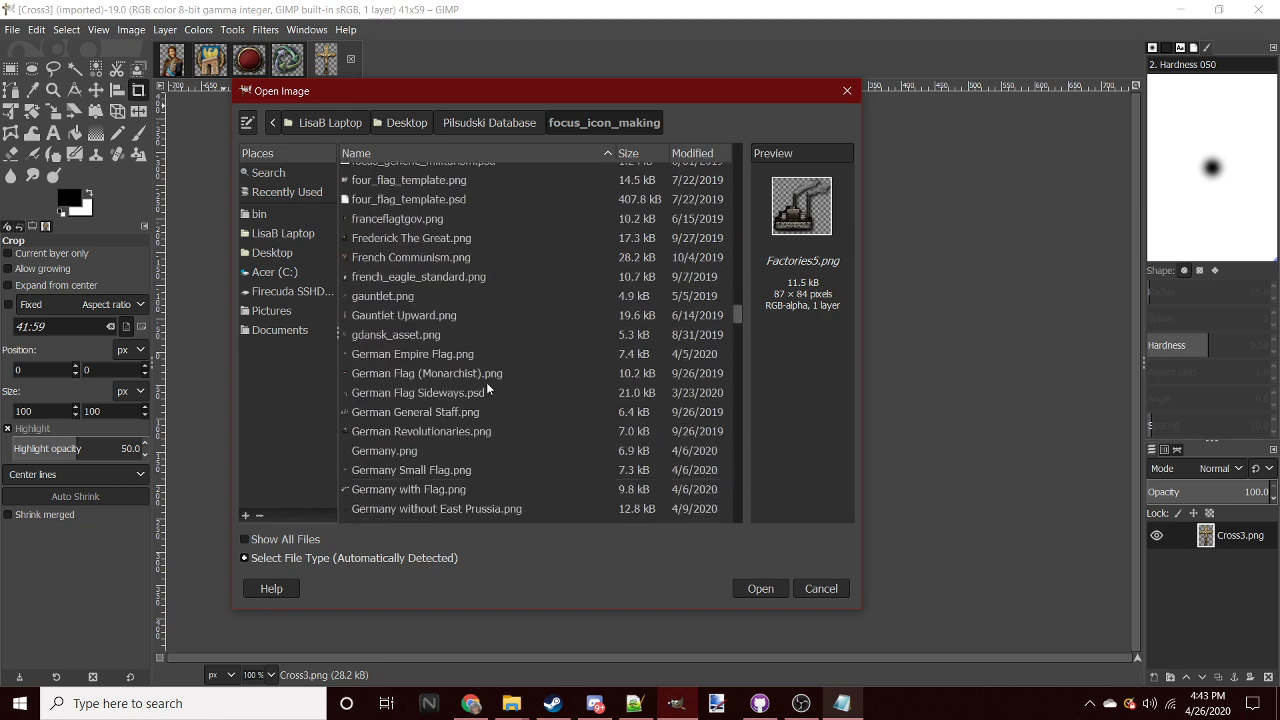
scroll(486, 381, down, 2)
scroll(475, 381, down, 3)
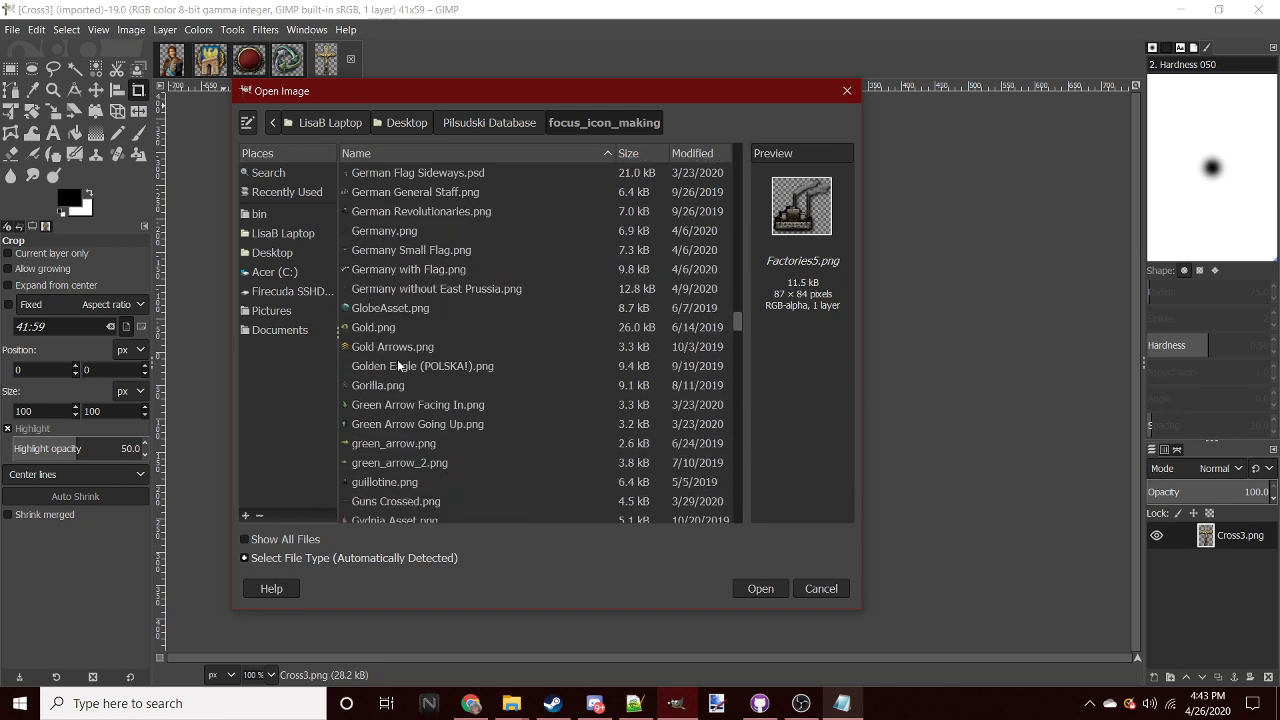
scroll(365, 310, down, 1)
scroll(385, 380, down, 3)
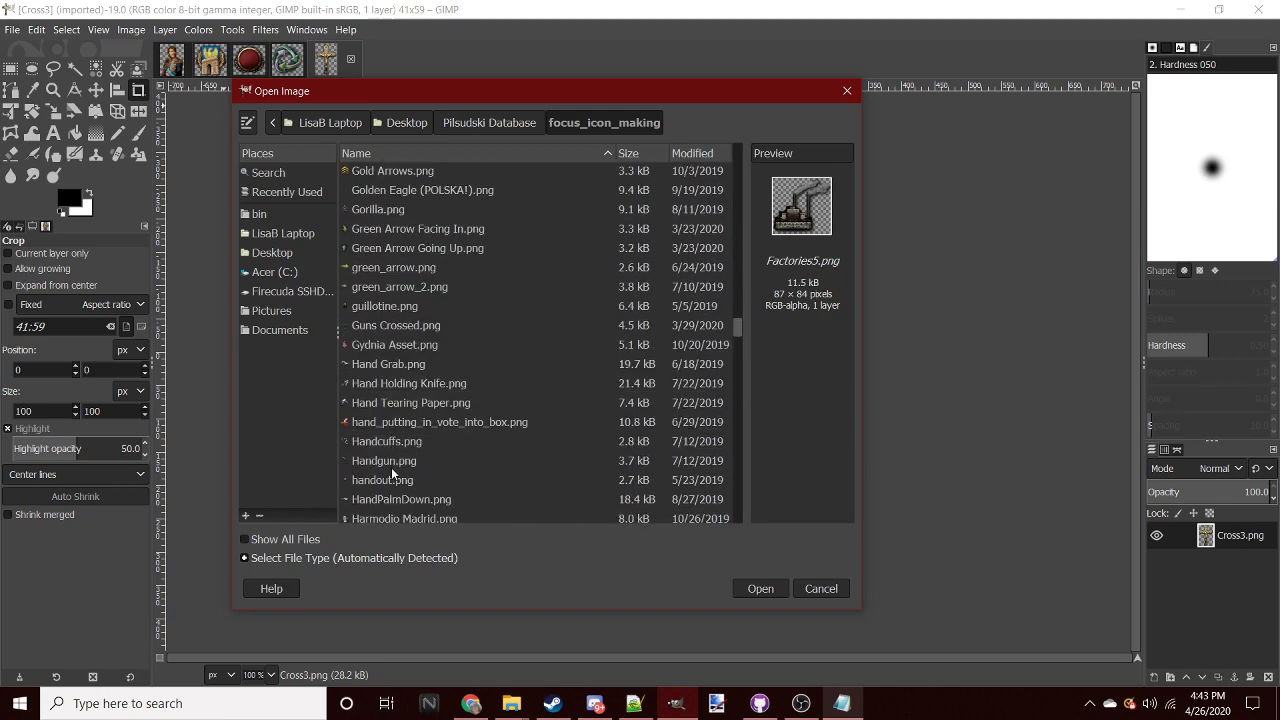
scroll(391, 467, down, 4)
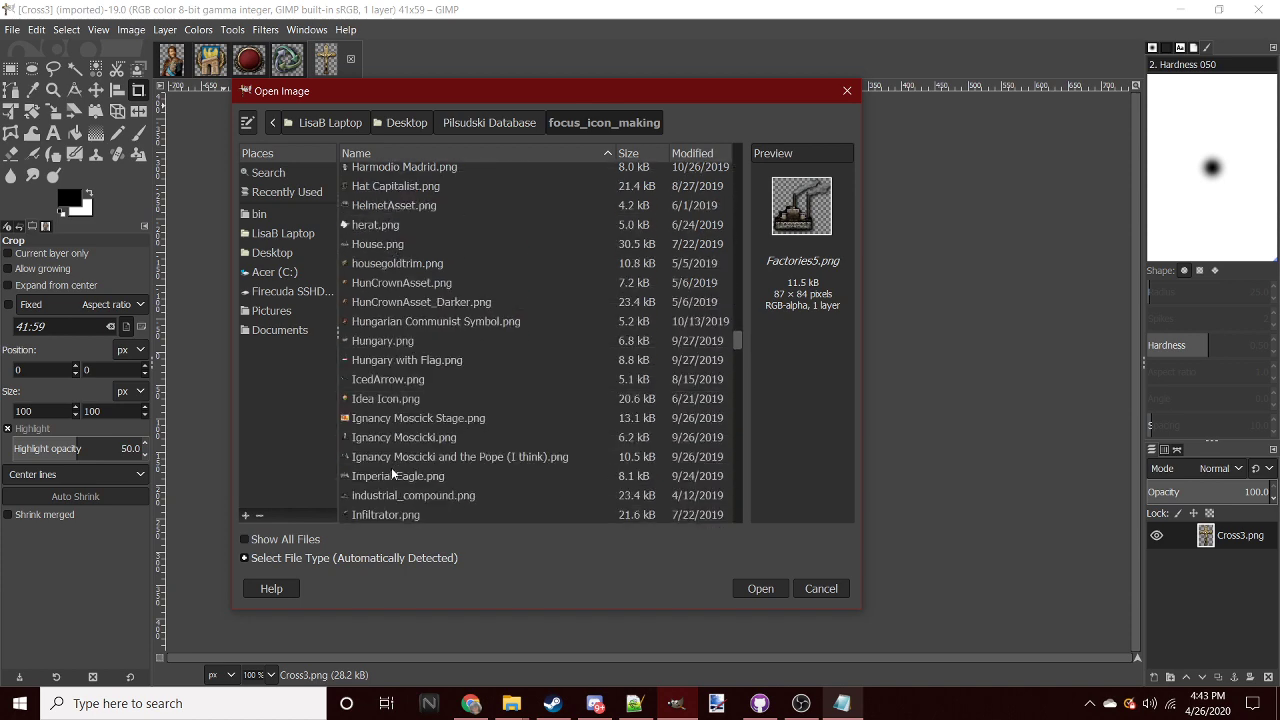
scroll(392, 473, down, 1)
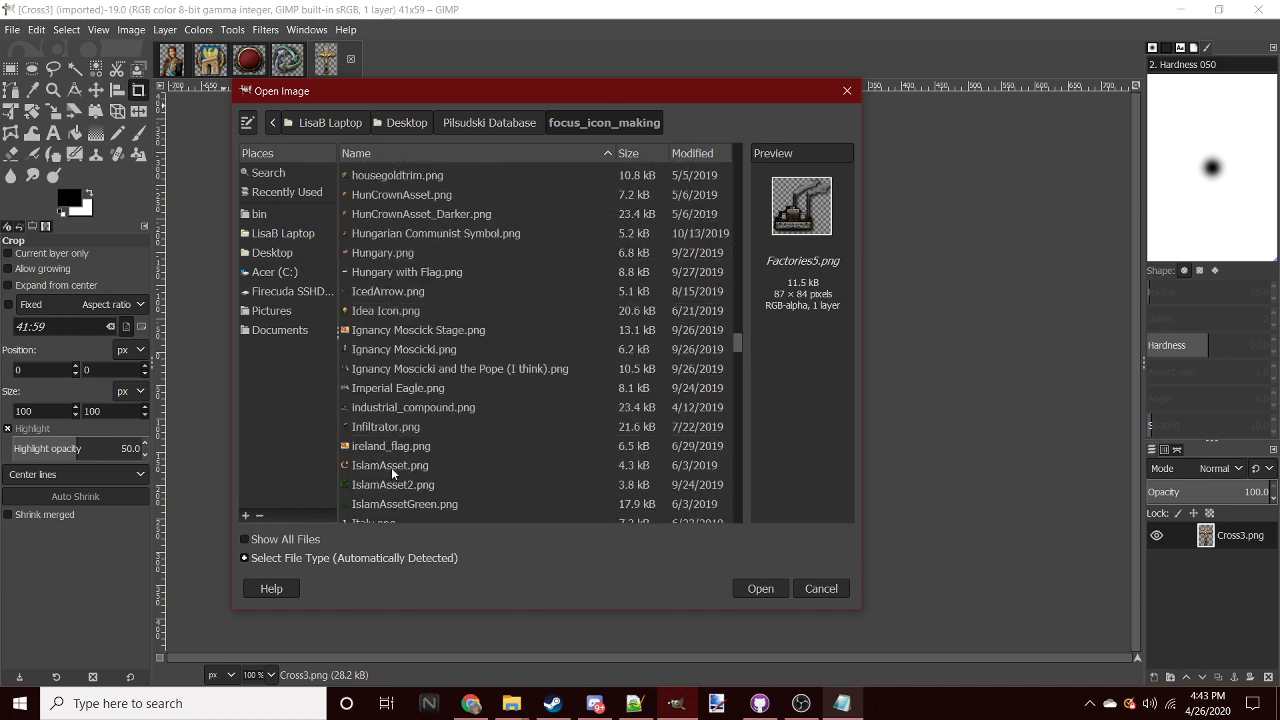
scroll(391, 467, down, 3)
scroll(391, 464, down, 2)
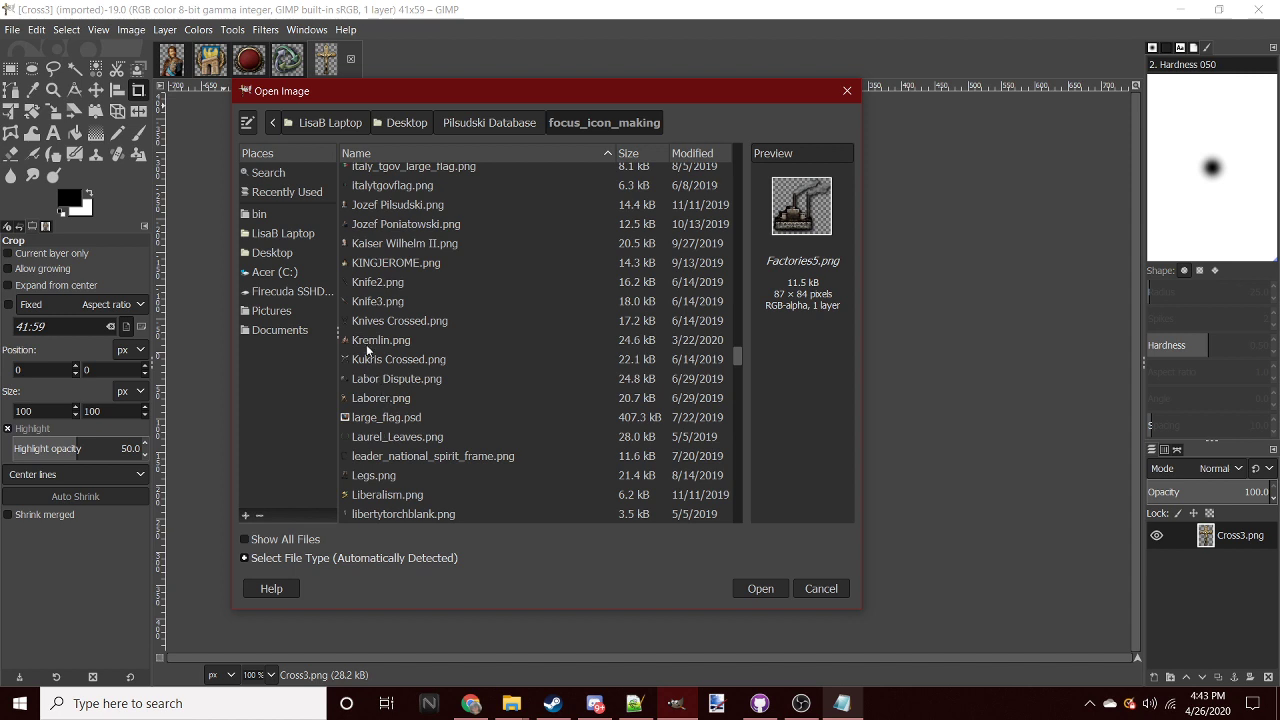
scroll(380, 330, down, 1)
scroll(413, 387, down, 2)
scroll(430, 437, down, 1)
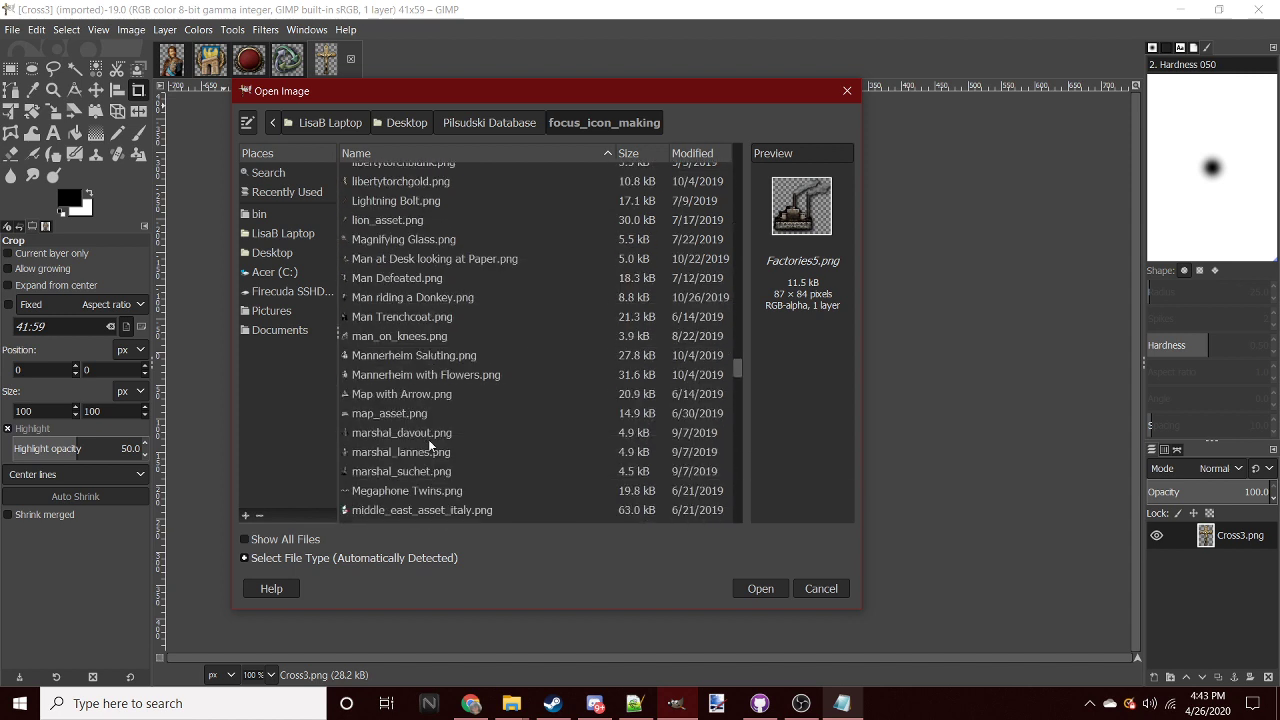
scroll(428, 443, down, 2)
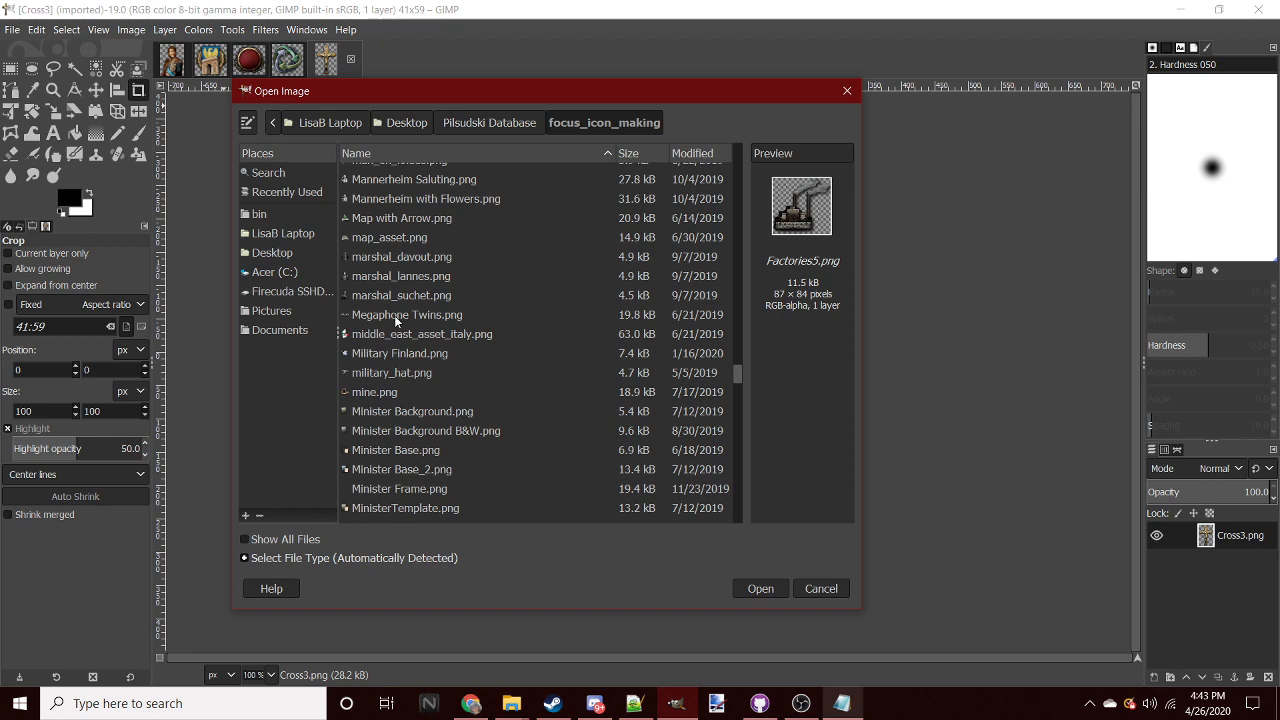
scroll(442, 415, down, 2)
scroll(424, 448, down, 1)
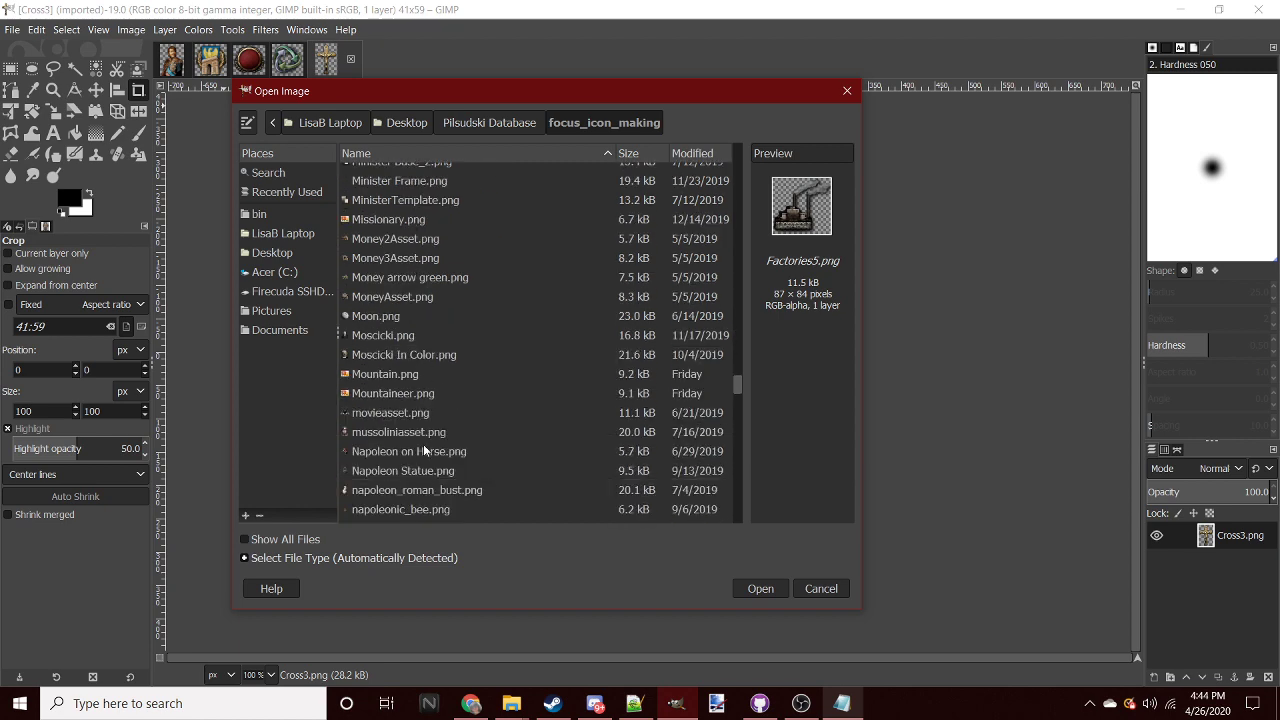
scroll(424, 448, down, 1)
scroll(424, 448, down, 1)
scroll(424, 448, down, 2)
scroll(423, 444, down, 3)
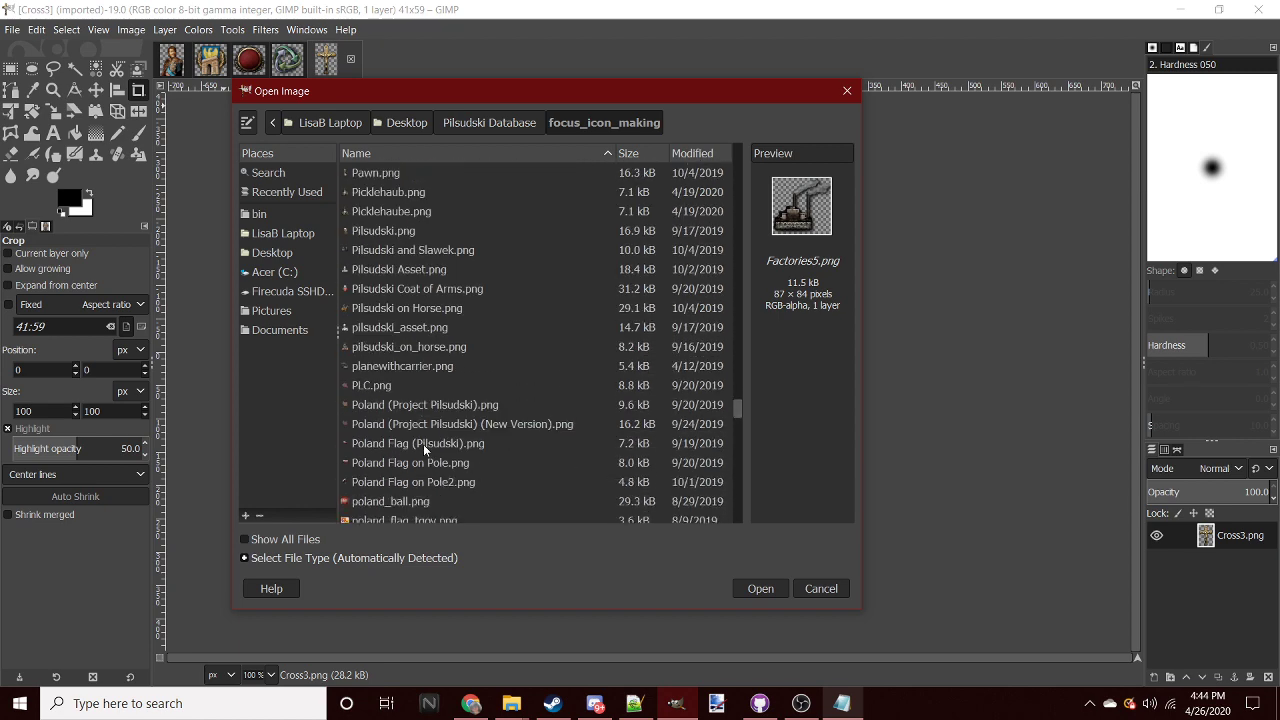
scroll(420, 350, down, 1)
scroll(447, 410, down, 2)
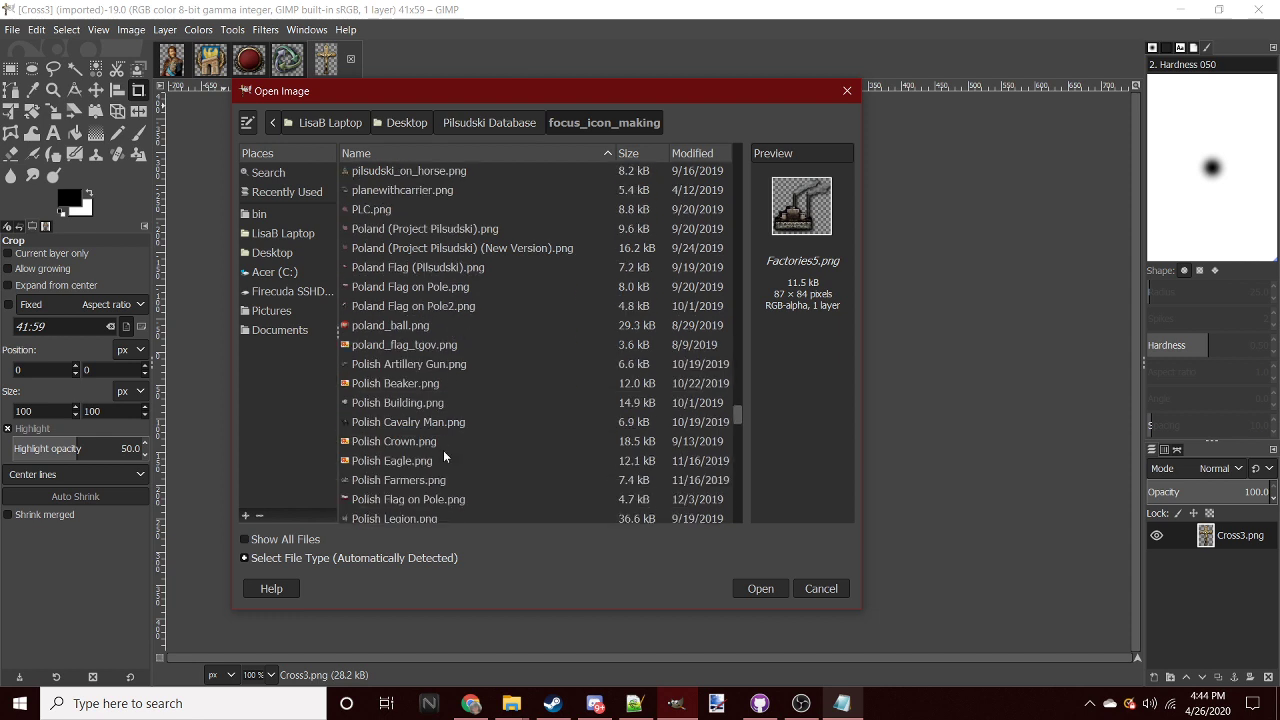
- Preview images from Polish Crown onward and open salutingofficer.png
click(405, 445)
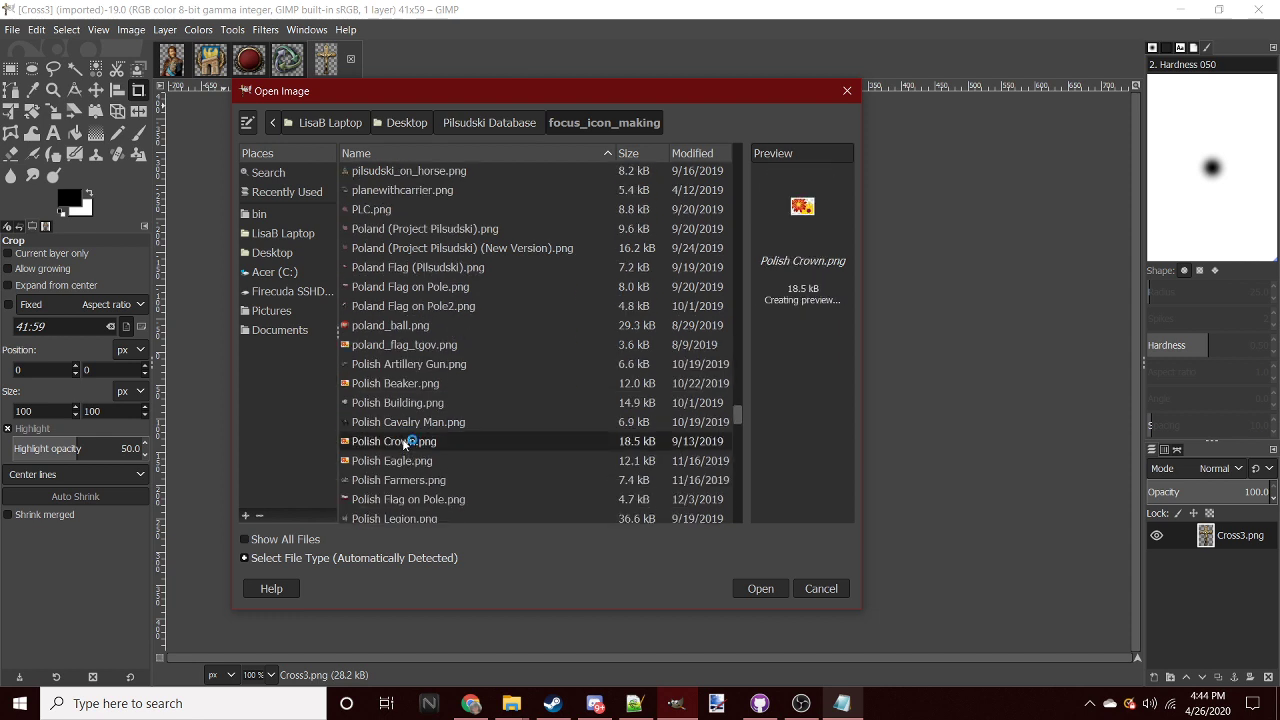
key(Down)
scroll(449, 360, down, 3)
click(445, 258)
click(467, 335)
click(478, 395)
click(485, 438)
scroll(486, 440, down, 3)
click(492, 291)
click(498, 425)
scroll(505, 300, down, 3)
click(507, 285)
scroll(481, 334, down, 3)
click(495, 362)
click(480, 420)
click(469, 459)
scroll(480, 420, down, 3)
scroll(492, 355, up, 3)
click(400, 344)
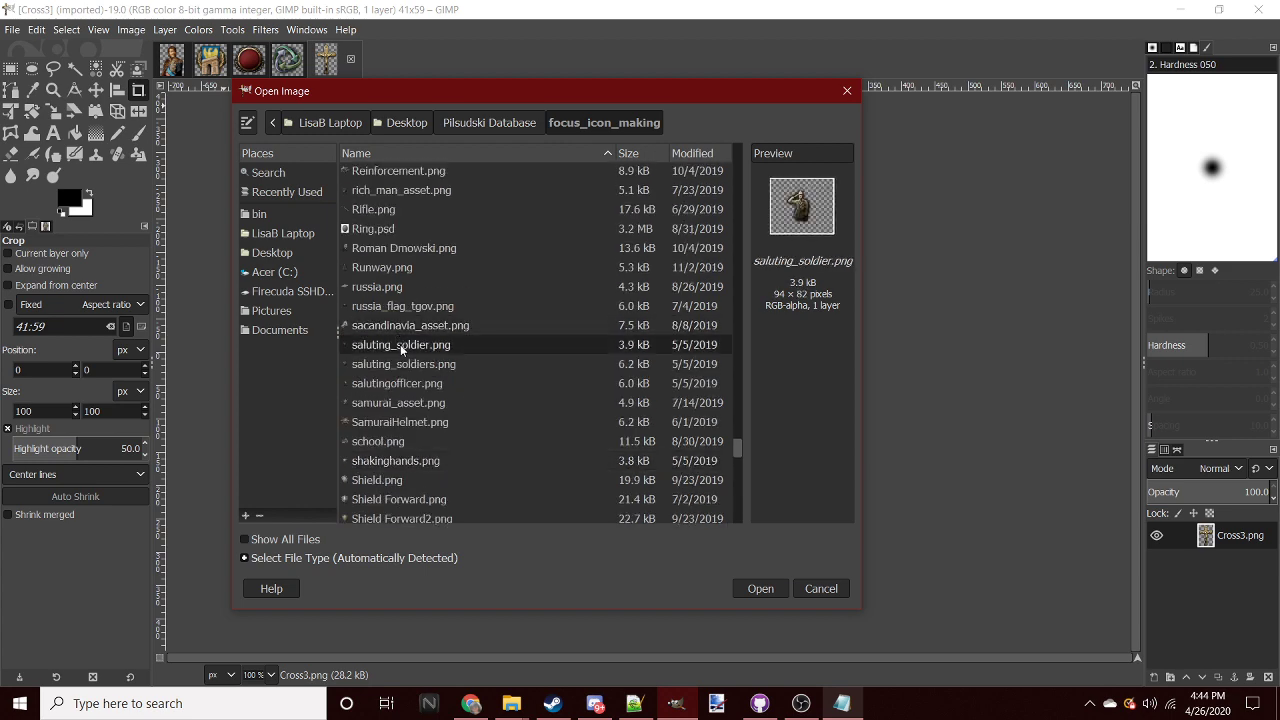
double_click(403, 383)
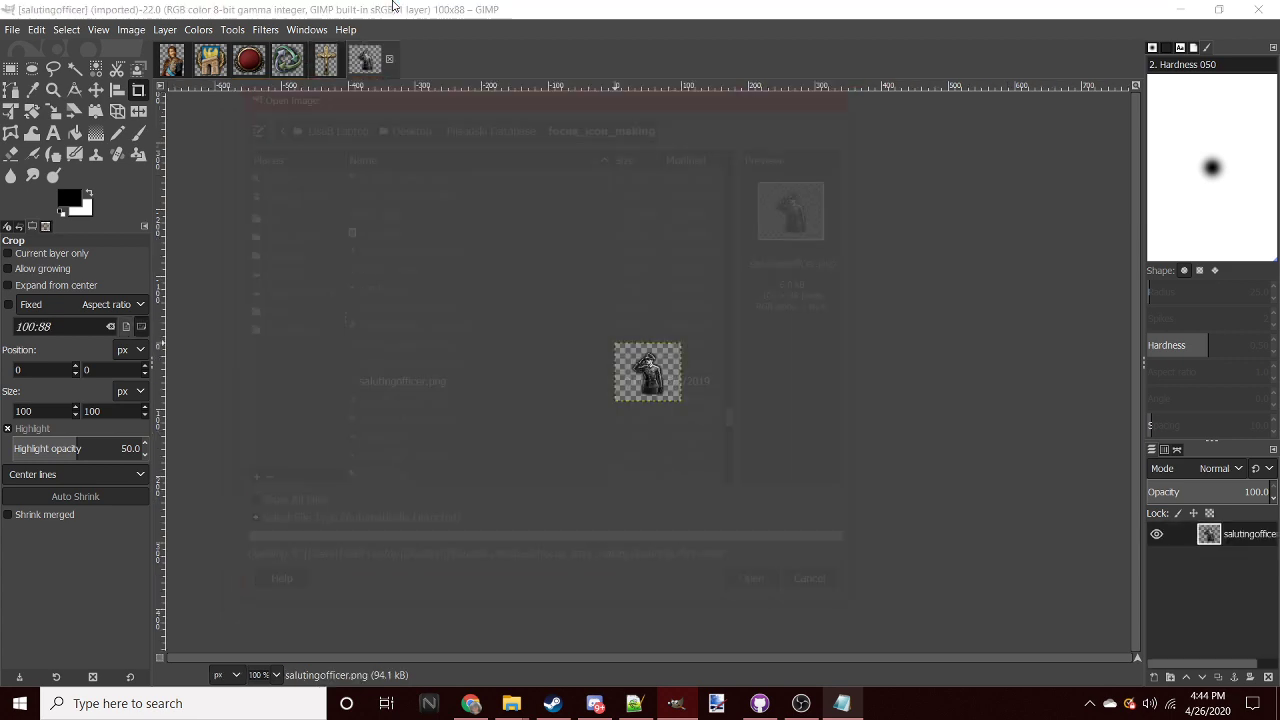
- Add a new layer named 'Cros' to the Golden Circle medallion image
click(341, 59)
click(250, 60)
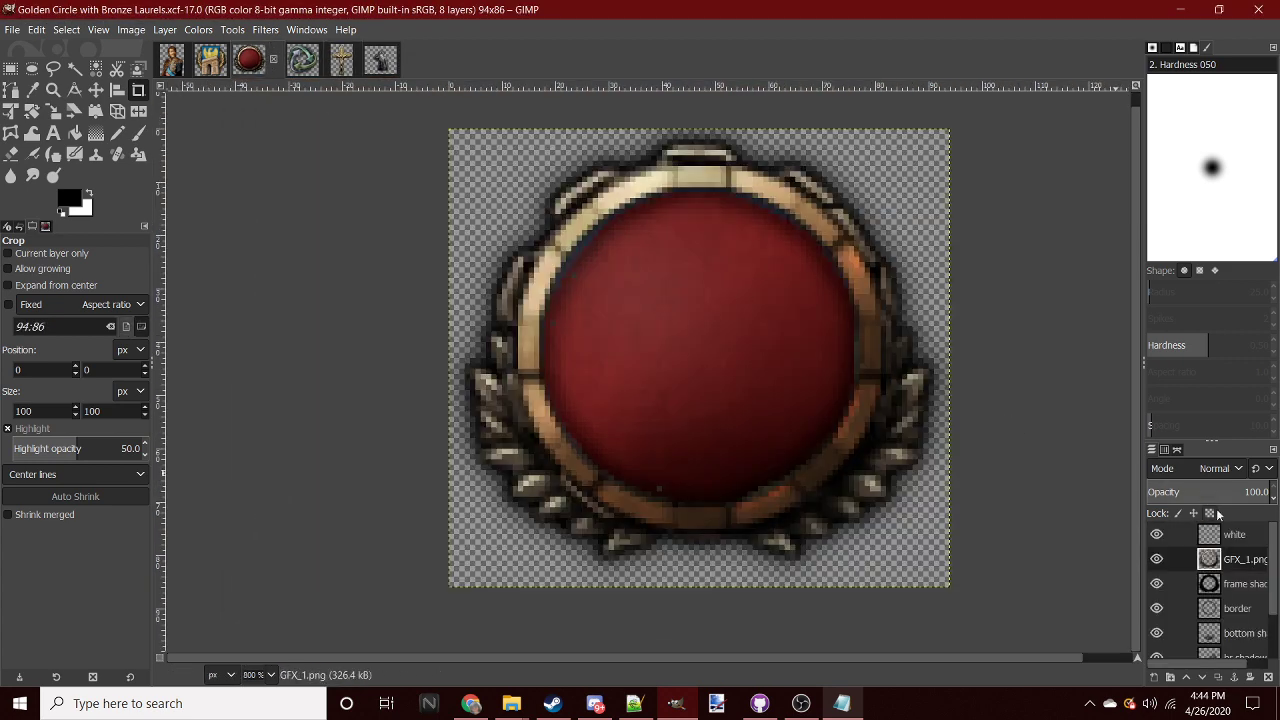
right_click(1224, 524)
click(1113, 123)
text(Cr)
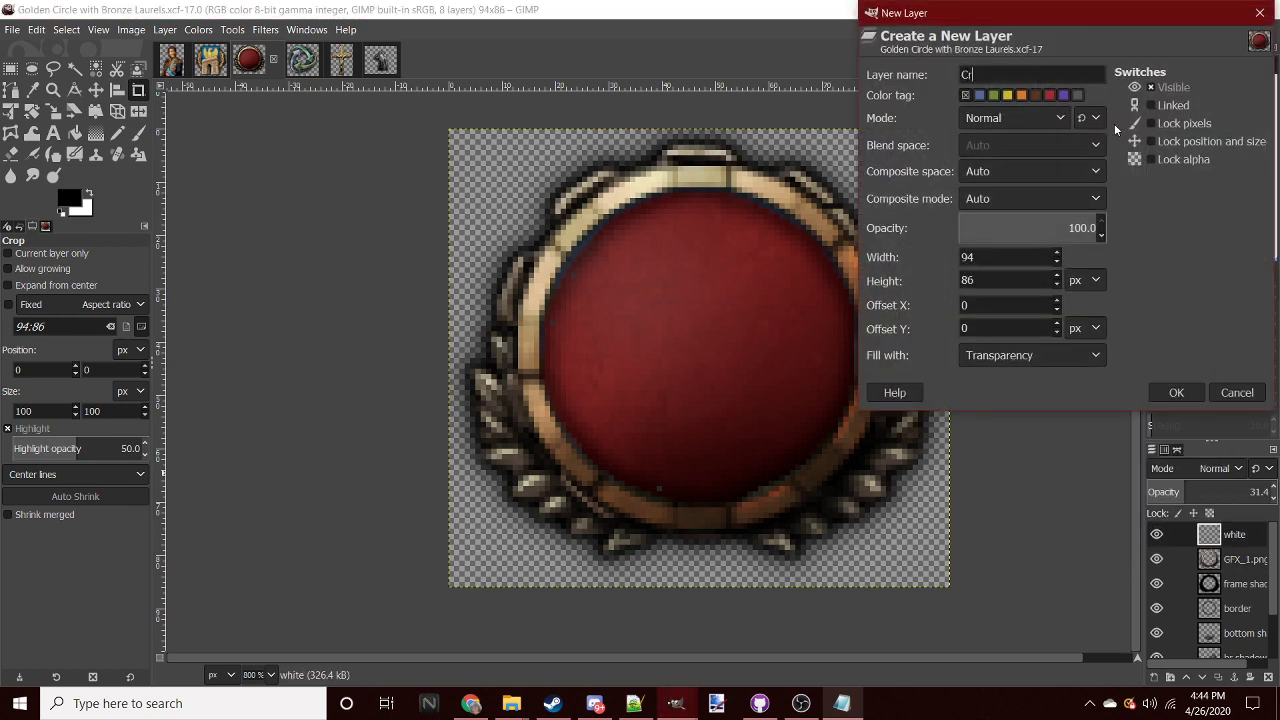
text(os)
key(Return)
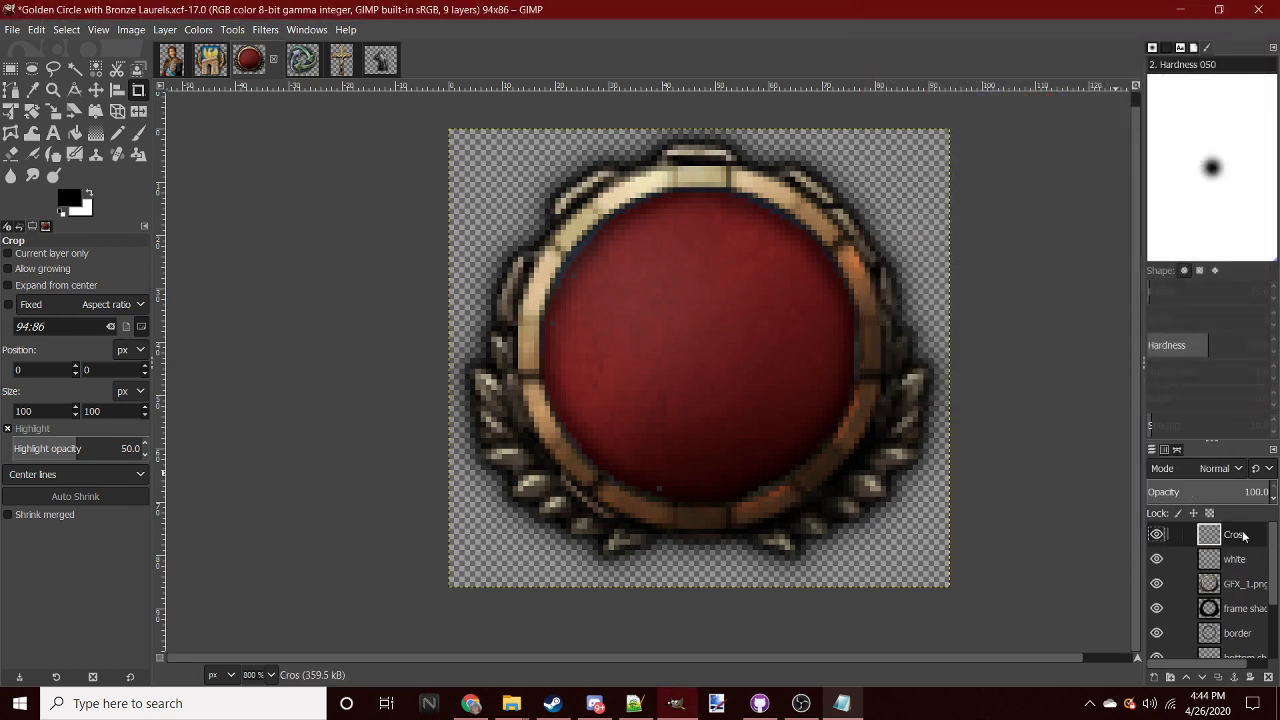
- Paste three crucifixes, placing them at the upper left and top centre, and anchor them
key(ctrl+v)
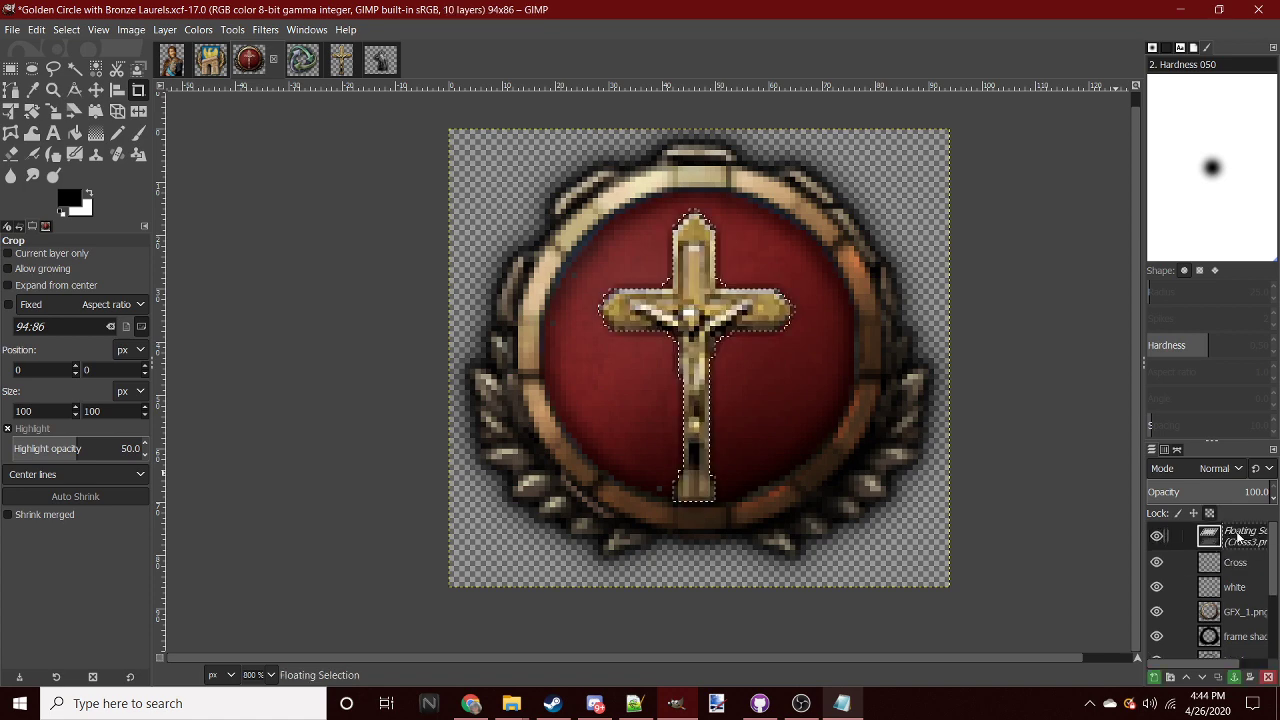
click(10, 68)
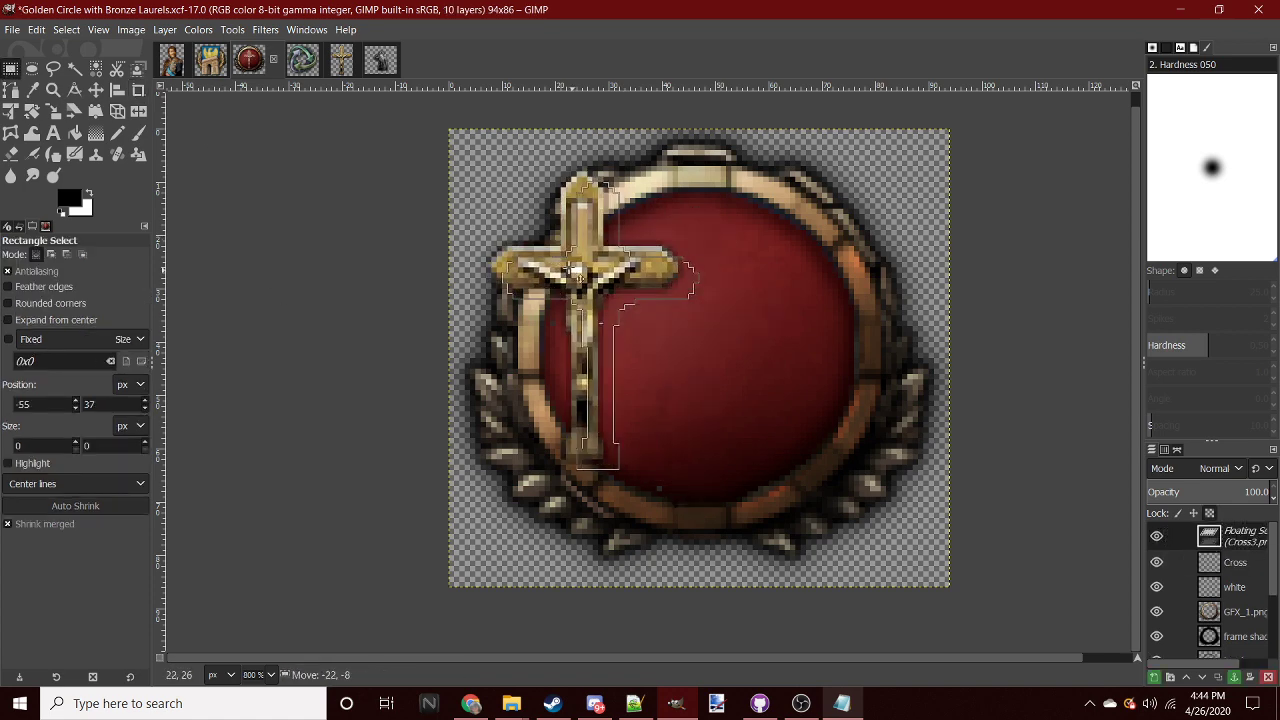
drag(640, 324, 522, 261)
key(ctrl+v)
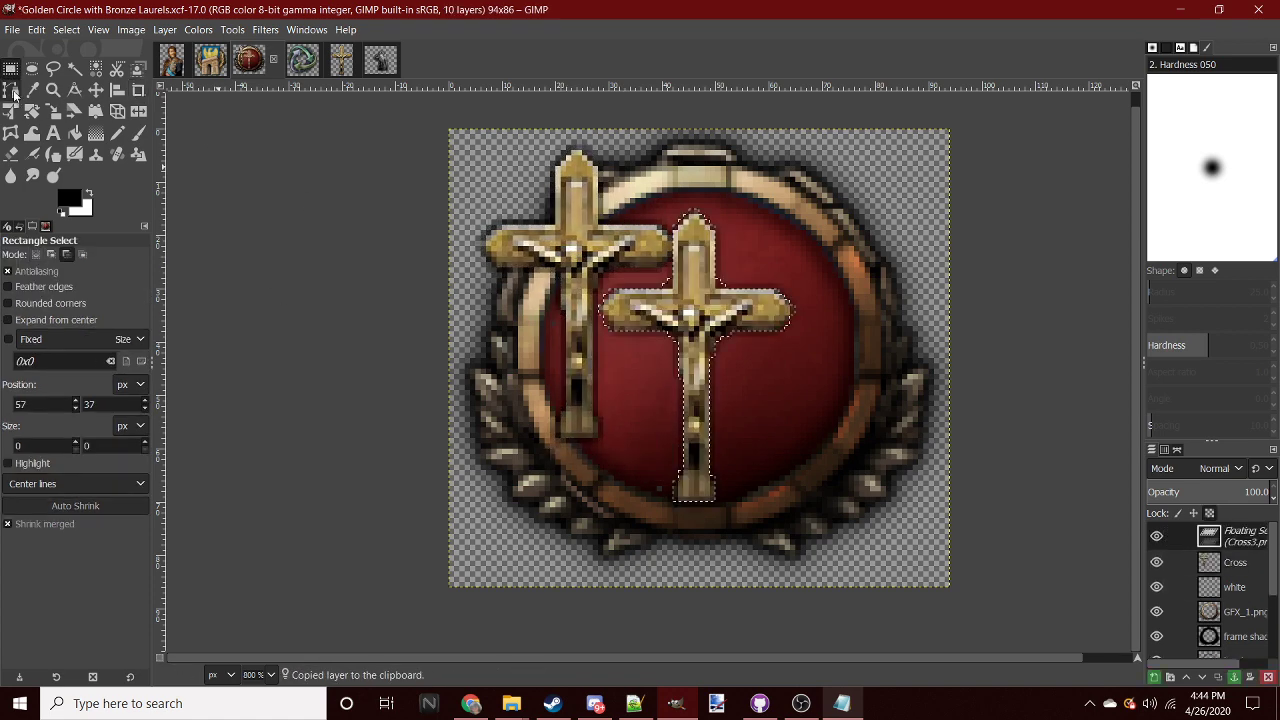
mouse_move(701, 304)
mouse_down()
mouse_move(715, 240)
mouse_move(833, 250)
mouse_up()
key(ctrl+v)
key(ctrl+h)
- Paste the crucifix once more and anchor it onto the Cross layer
ctrl+scroll(760, 355, down, 5)
ctrl+scroll(760, 355, down, 1)
ctrl+scroll(760, 355, up, 6)
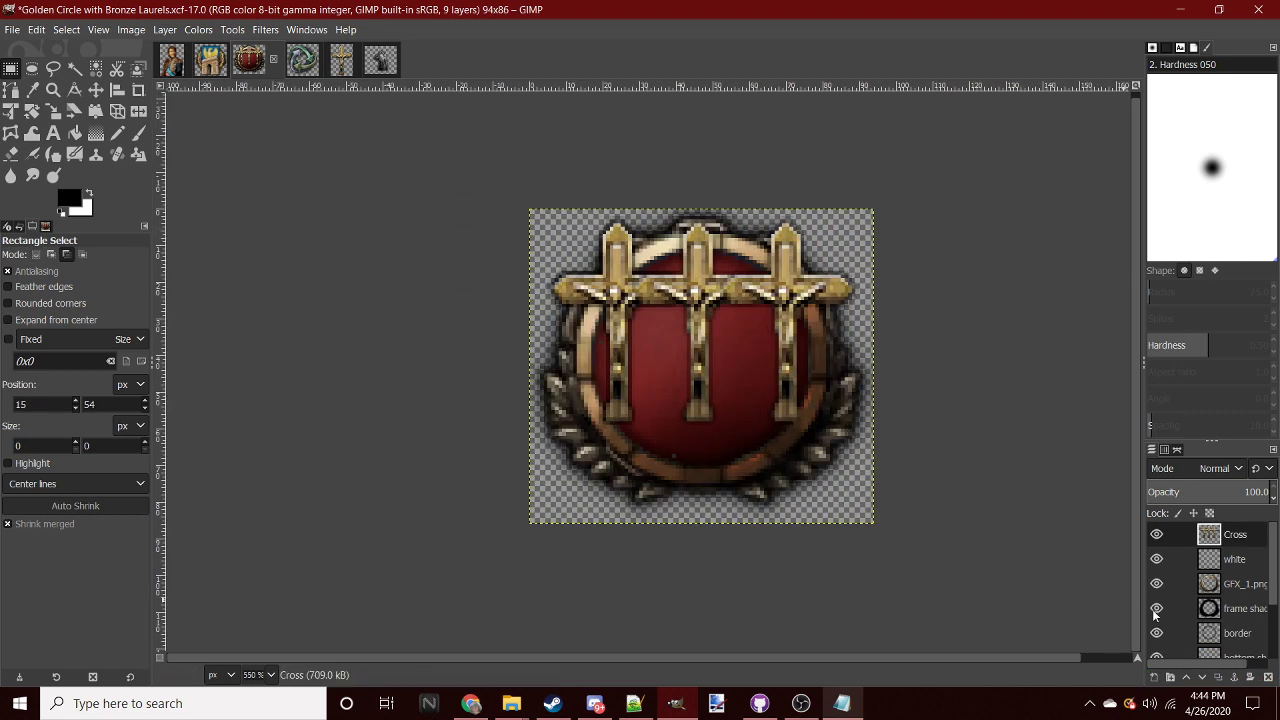
key(ctrl+v)
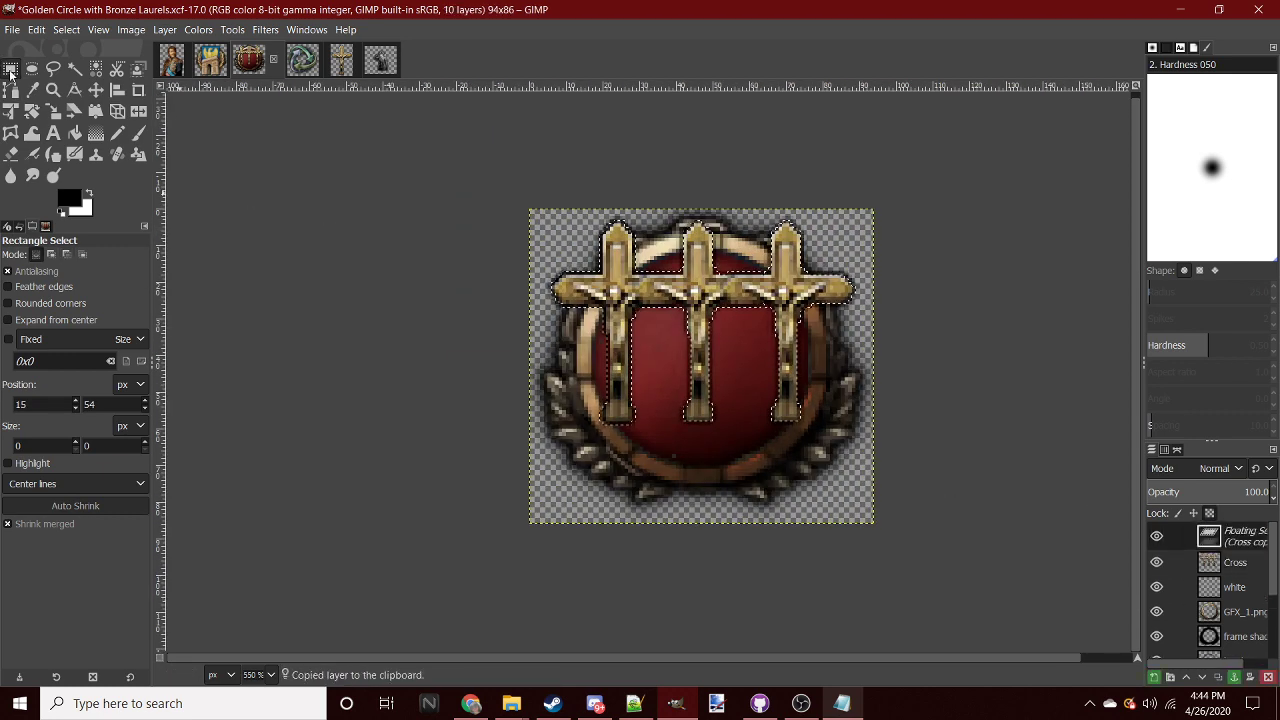
key(ctrl+h)
ctrl+scroll(755, 327, down, 6)
ctrl+scroll(768, 322, up, 7)
- Paste the circular arrows from their image into the medallion
click(302, 60)
click(249, 60)
key(ctrl+v)
- Undo the floating arrows paste and add a new 'Circular Arrows' layer
key(ctrl+z)
right_click(1234, 537)
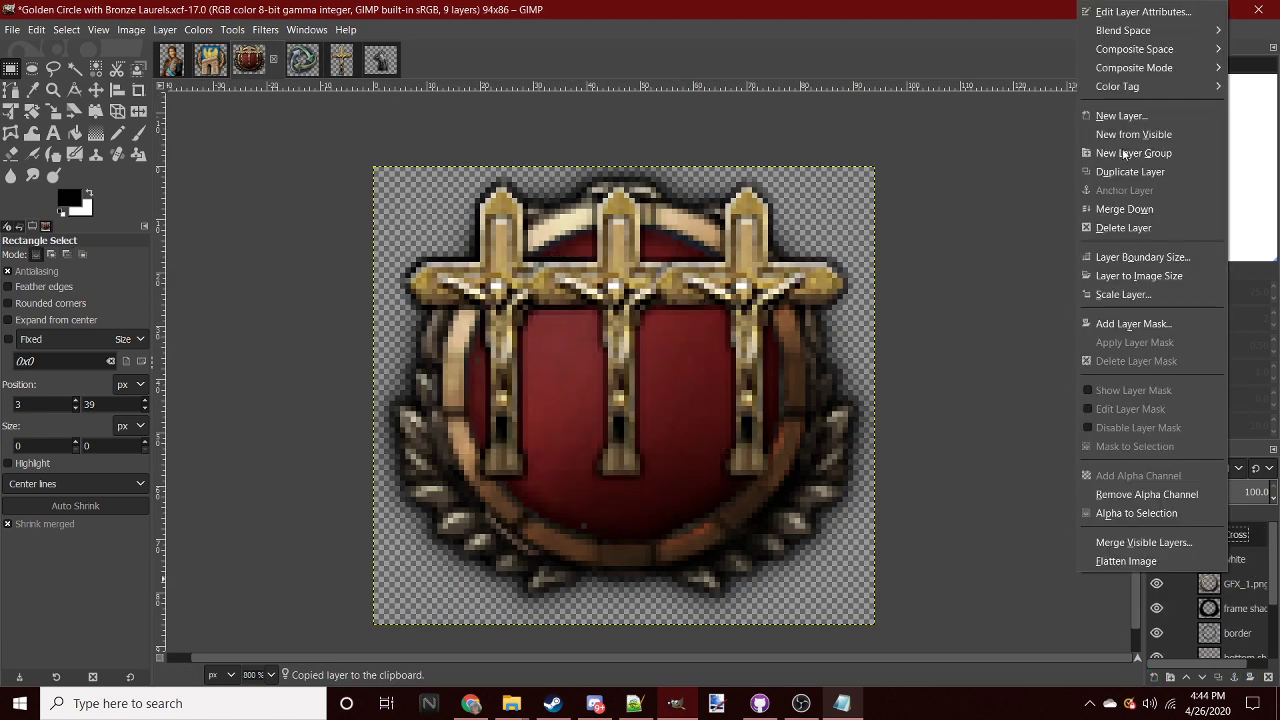
click(1108, 112)
text(Circular Arrows)
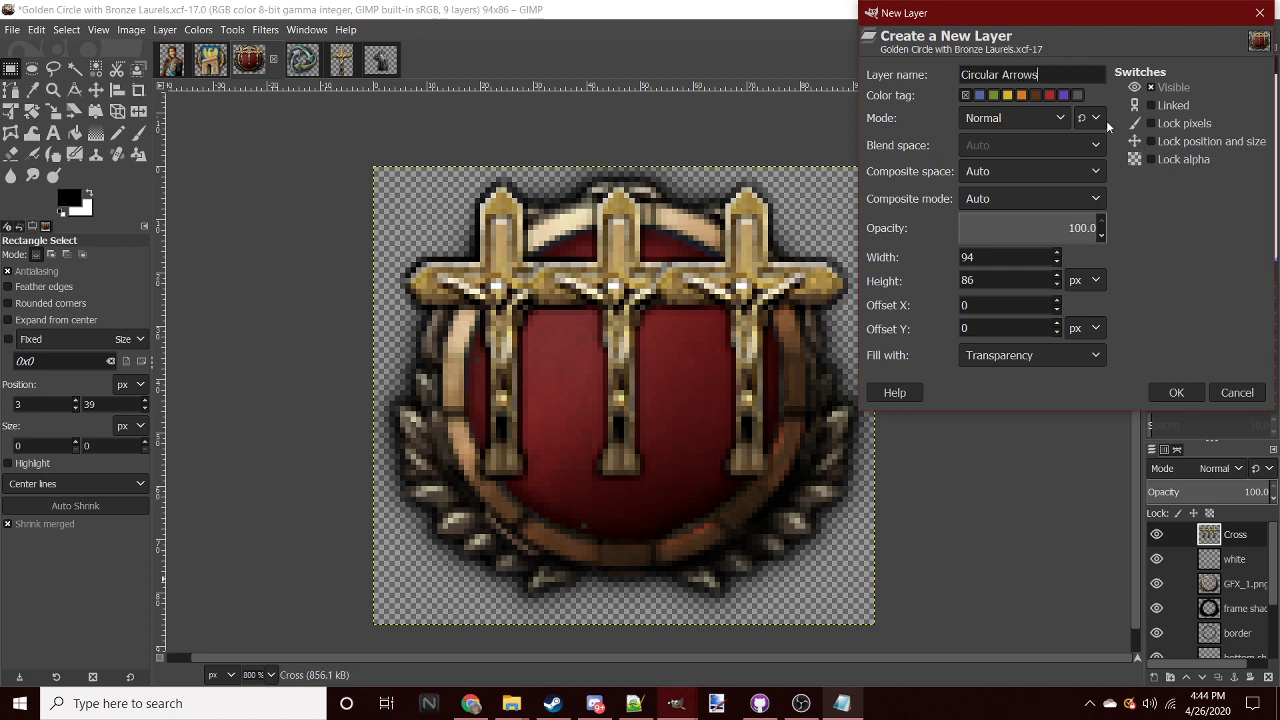
key(Return)
- Paste the circular arrows, scale them to about half size, and move them lower left
key(ctrl+v)
key(shift+s)
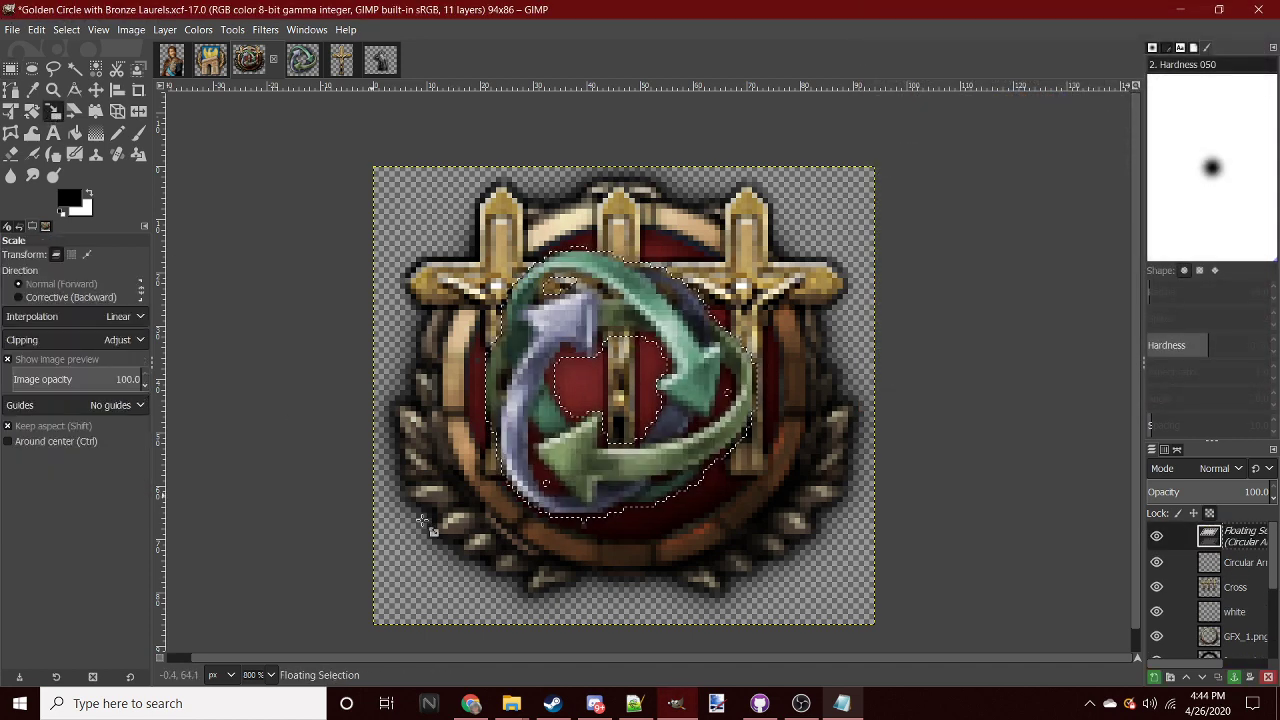
drag(453, 520, 486, 537)
mouse_move(656, 417)
mouse_down()
mouse_move(590, 488)
mouse_move(560, 482)
mouse_move(565, 492)
mouse_up()
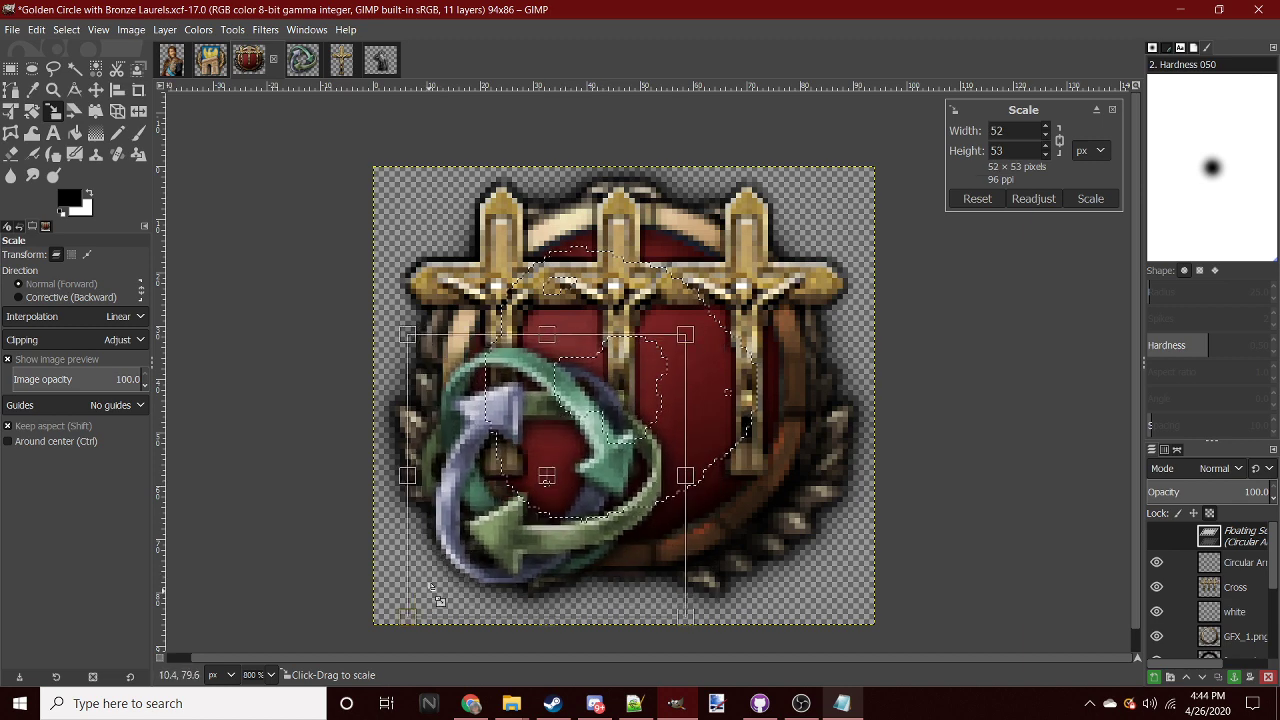
click(1090, 198)
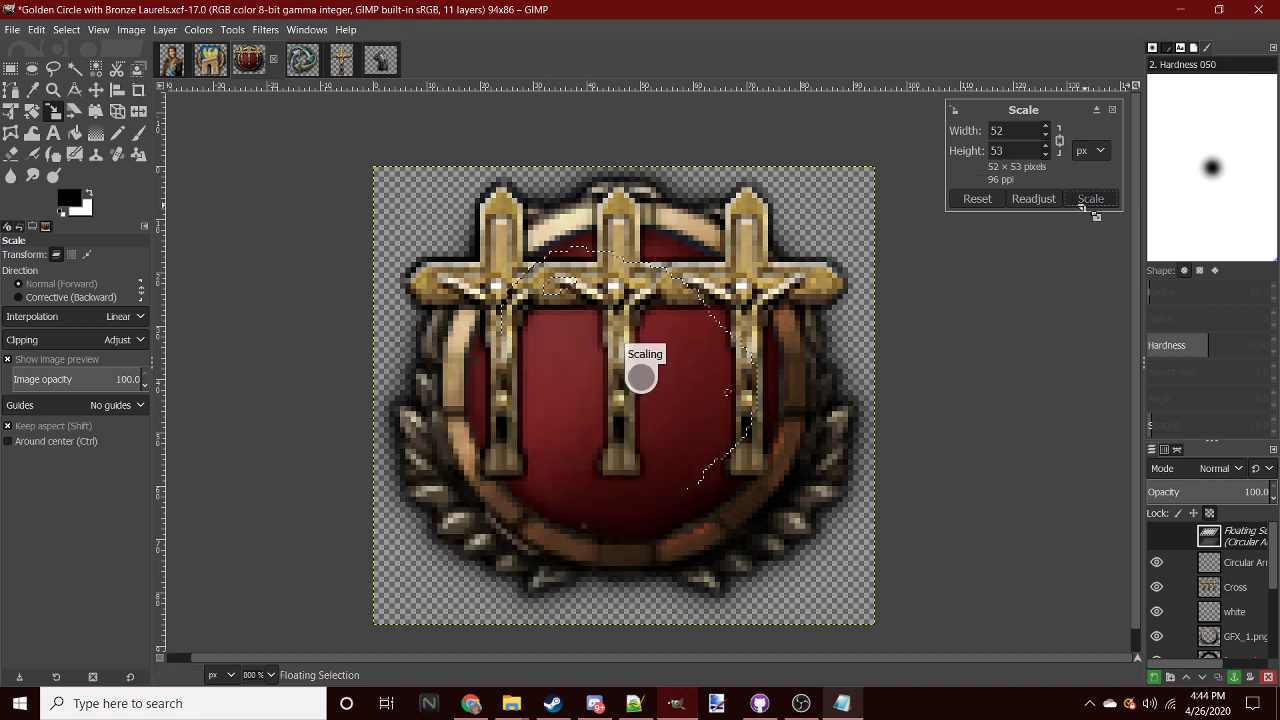
- Anchor the scaled arrows and create a new layer named 'Officer'
click(2, 71)
click(767, 342)
right_click(1221, 551)
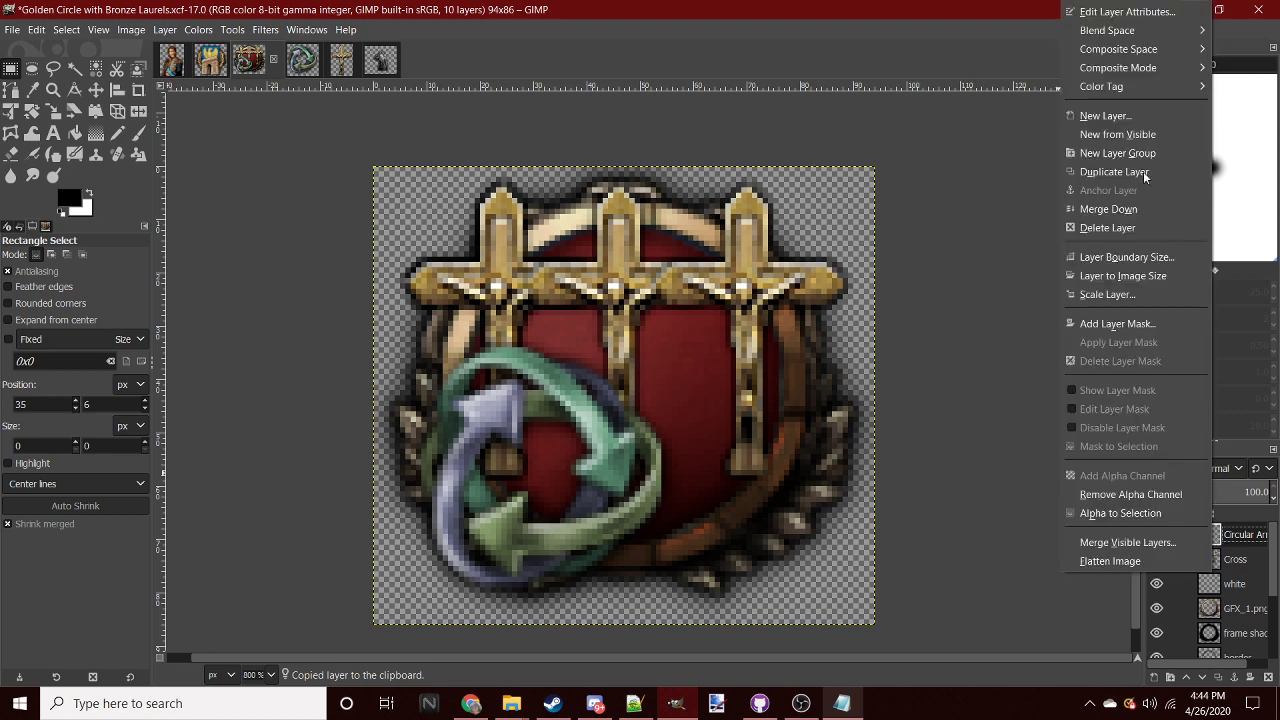
click(1126, 119)
text(Officer)
key(Return)
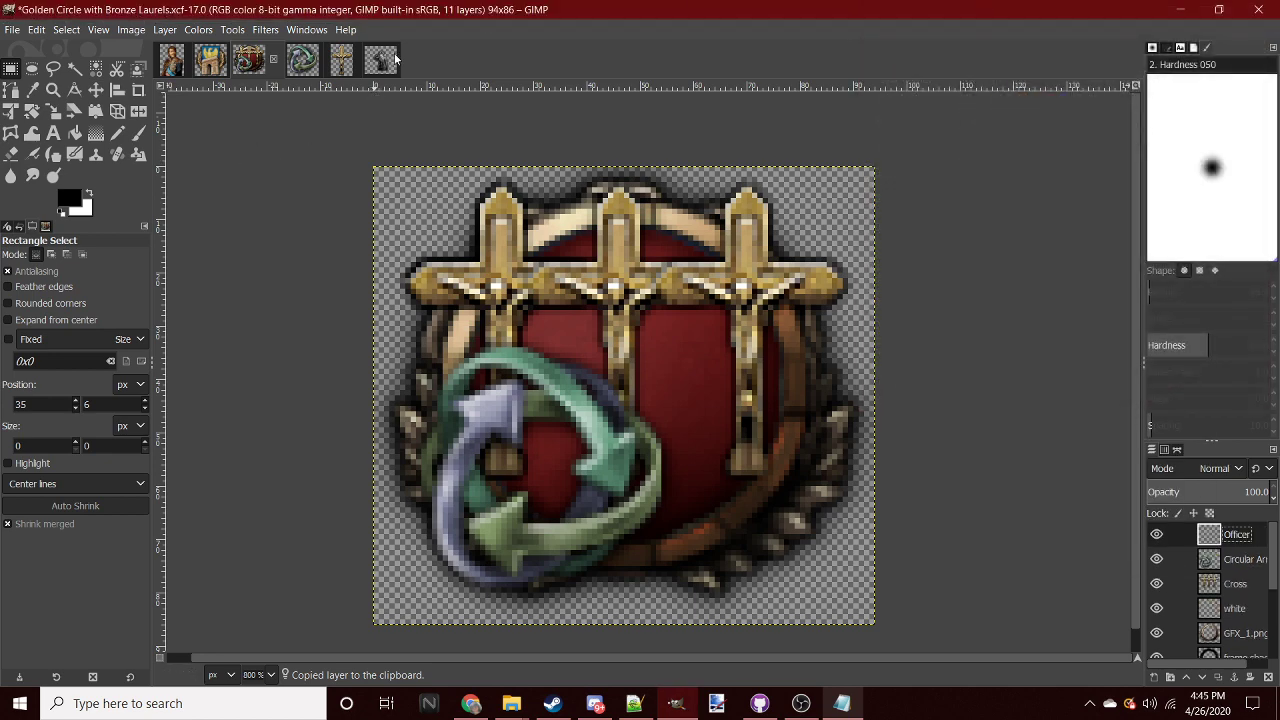
- Move the Officer layer below the Circular Arrows layer
click(380, 60)
click(249, 60)
right_click(1236, 560)
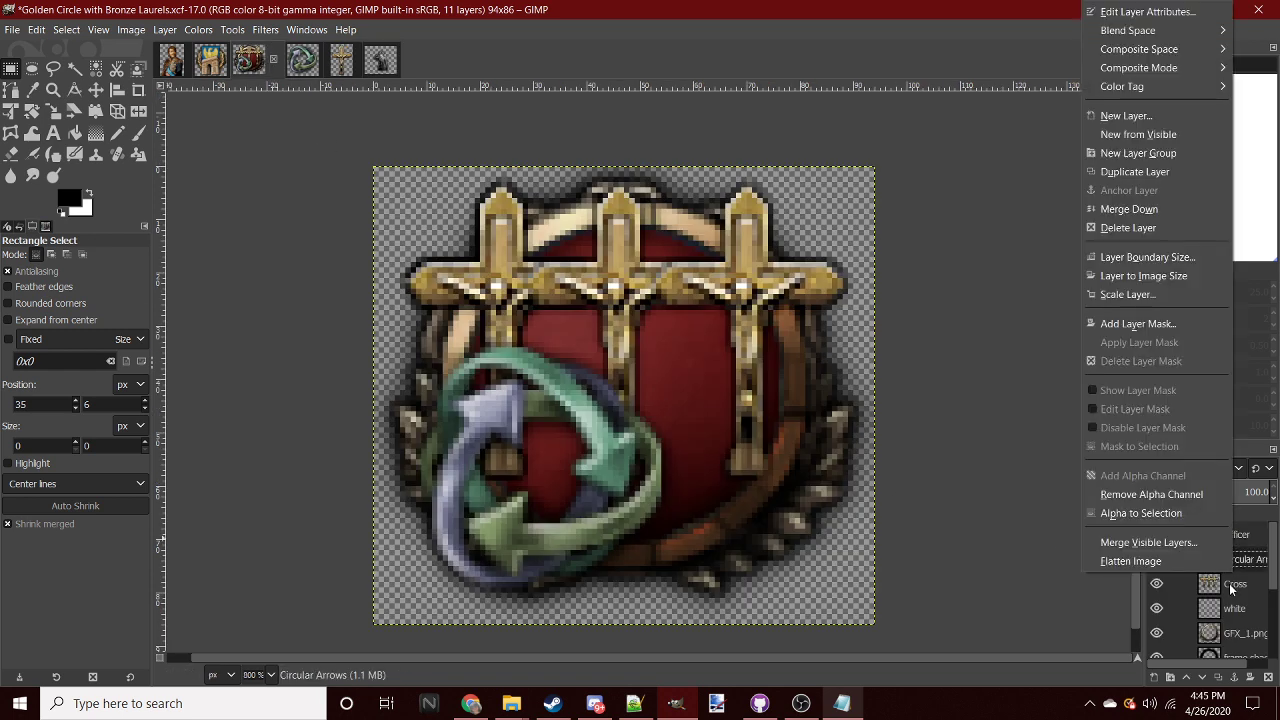
key(Escape)
drag(1236, 534, 1236, 572)
- Paste the saluting officer, drag him to the medallion's right side, and anchor him
key(ctrl+v)
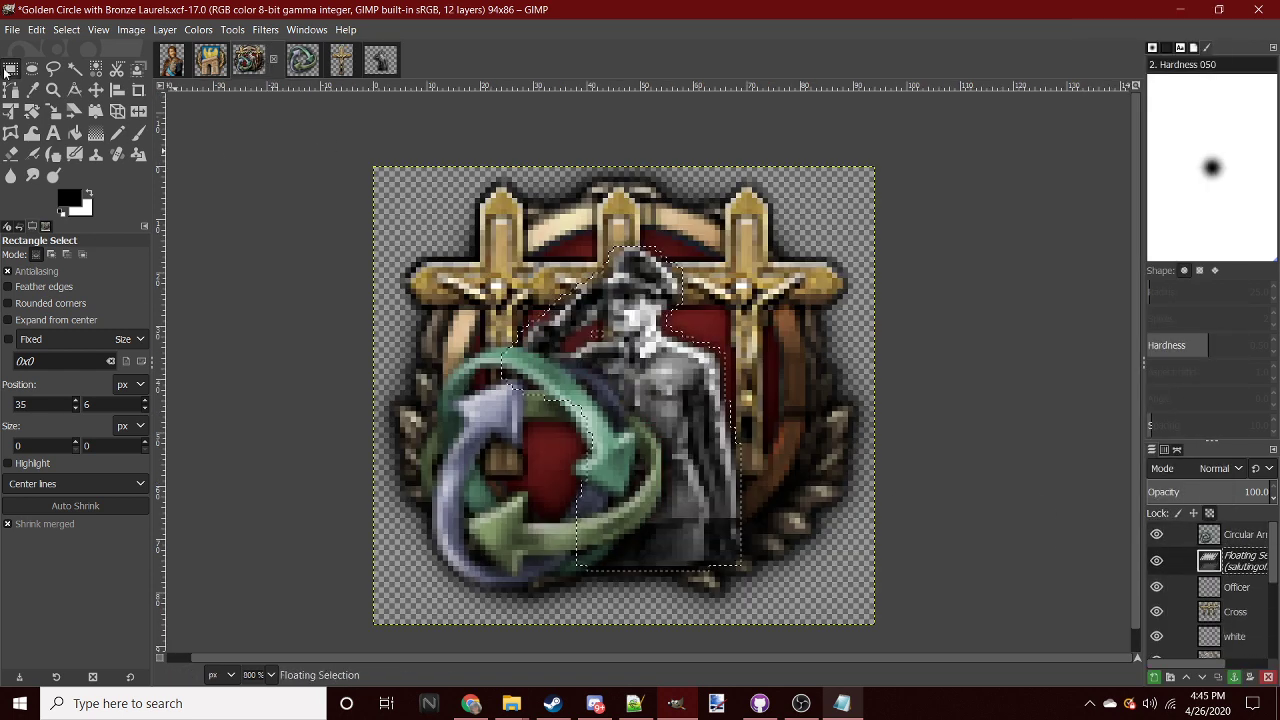
drag(640, 420, 685, 425)
click(797, 400)
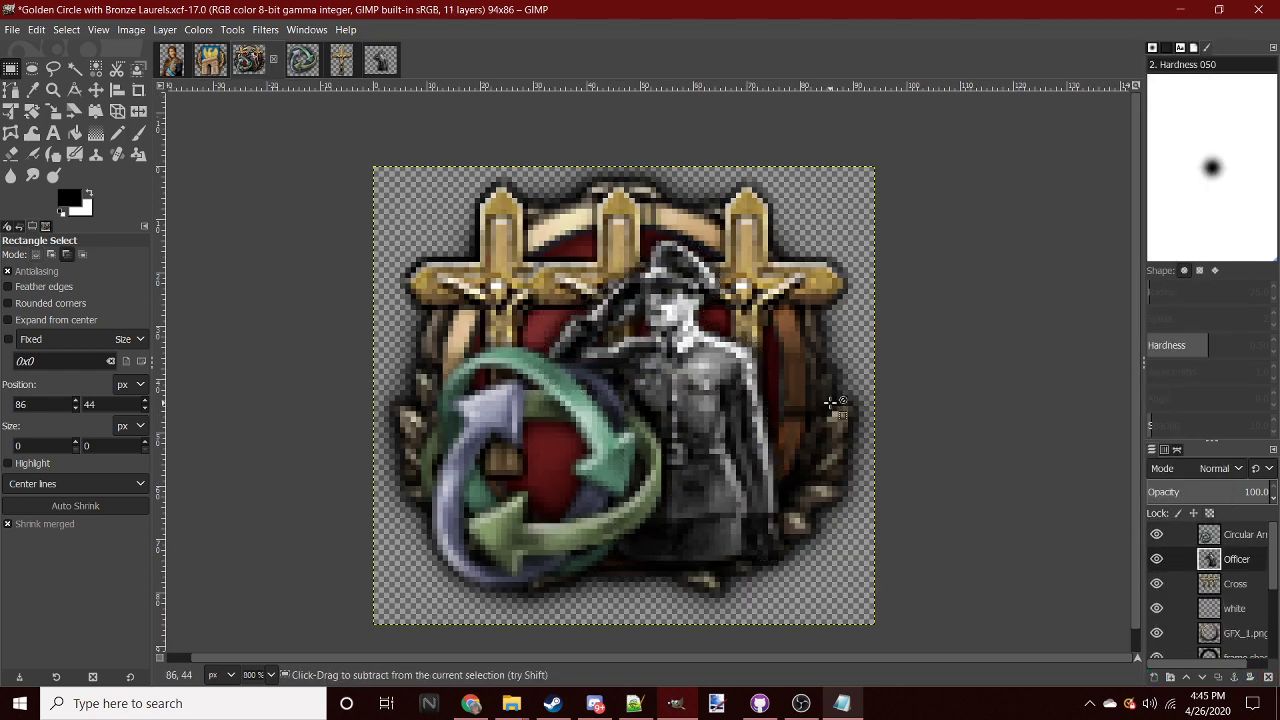
scroll(797, 400, down, 5)
scroll(700, 390, down, 1)
scroll(472, 342, up, 4)
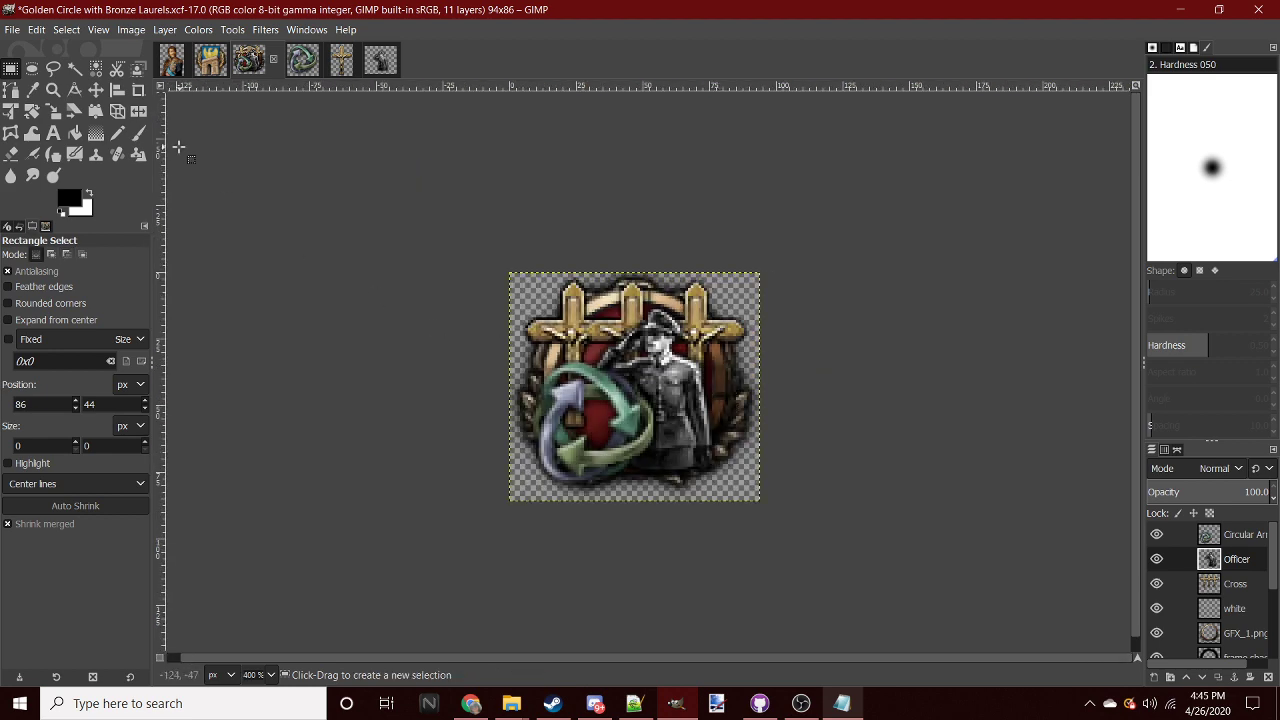
- Nudge the officer slightly into final position with the Move tool
click(96, 89)
scroll(590, 362, up, 1)
drag(759, 422, 783, 438)
scroll(790, 438, down, 7)
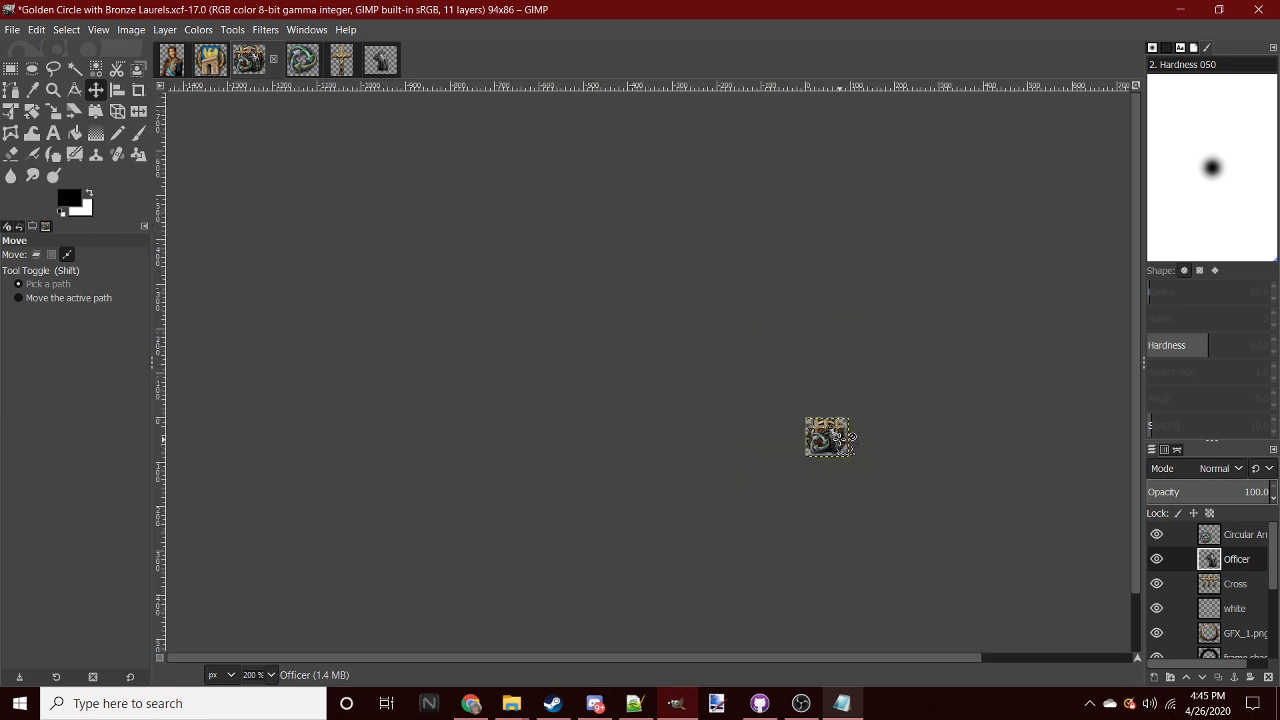
scroll(845, 432, up, 7)
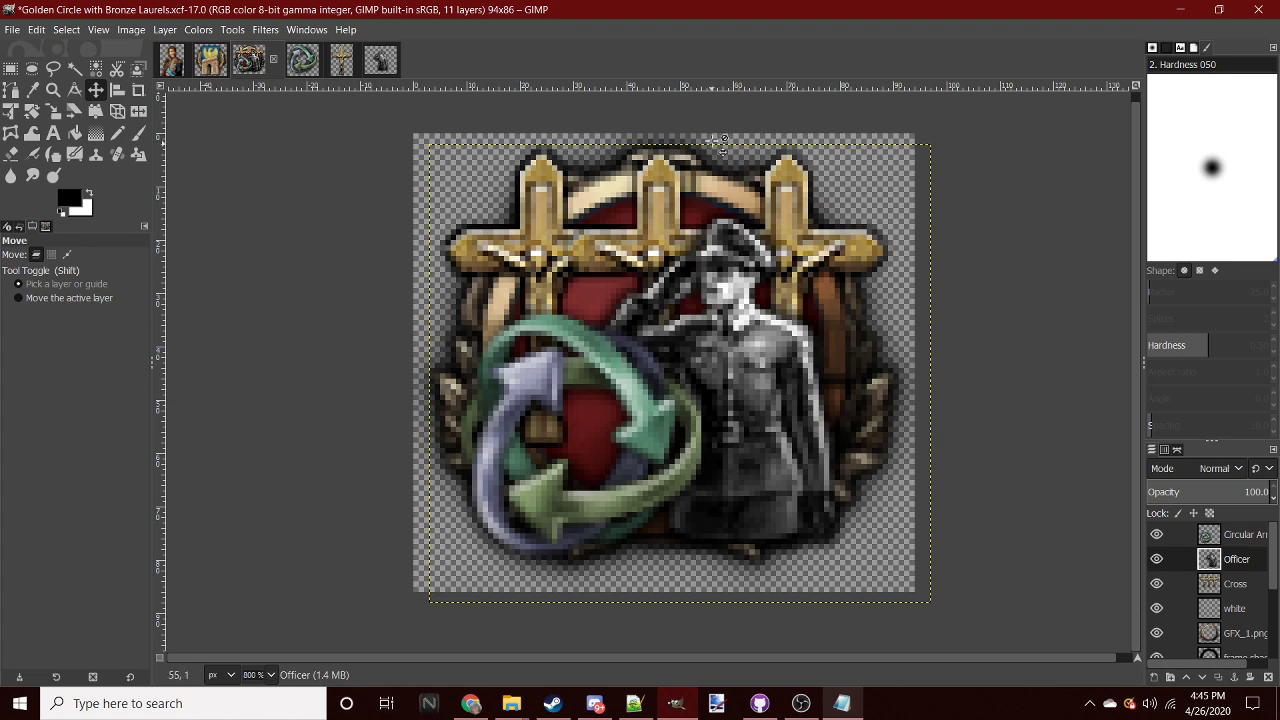
scroll(785, 345, down, 3)
scroll(785, 345, down, 2)
scroll(785, 345, down, 1)
scroll(789, 345, up, 2)
scroll(789, 340, up, 4)
scroll(791, 354, down, 6)
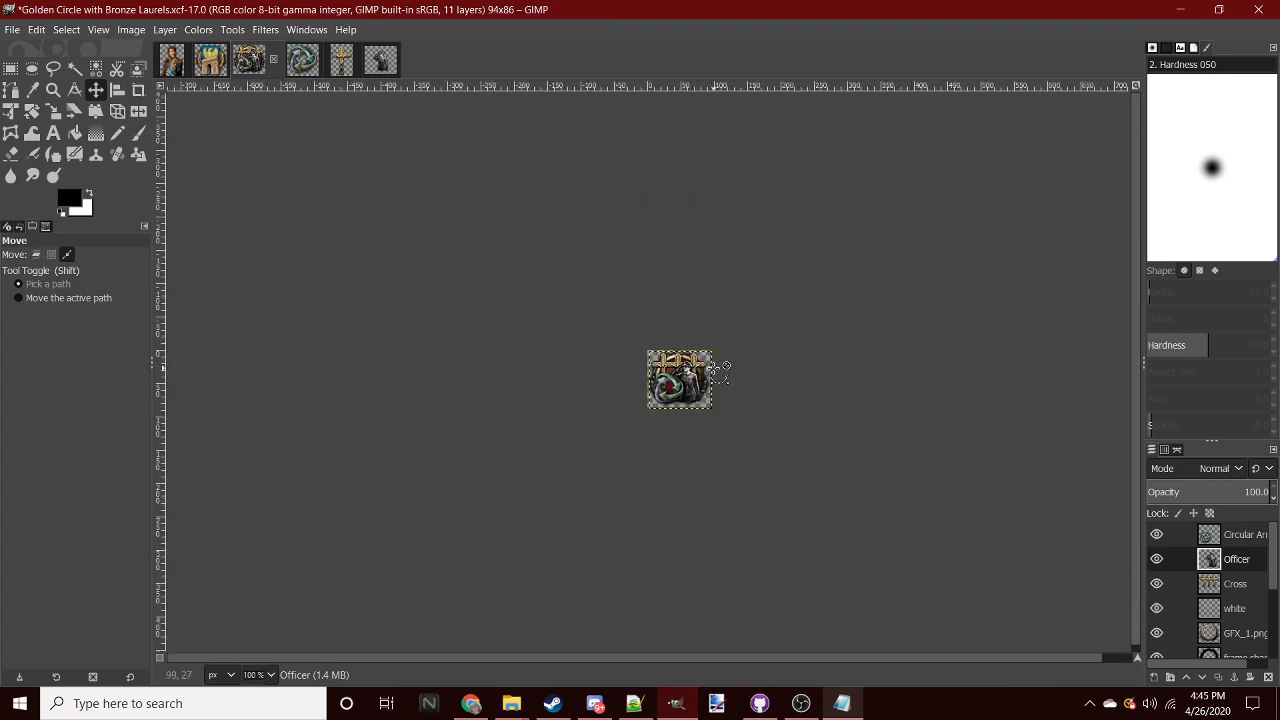
scroll(792, 344, up, 4)
scroll(792, 344, up, 2)
- Preview the golden shield background templates in the Open Image dialog
click(10, 30)
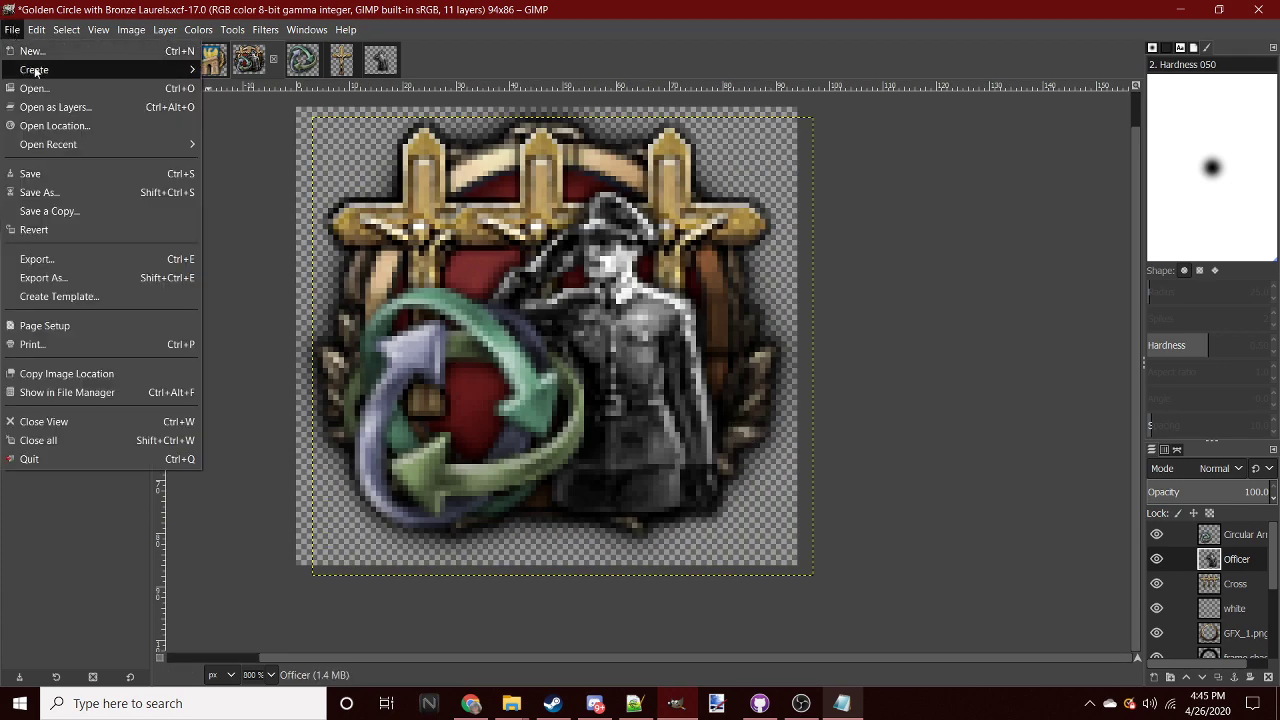
click(37, 88)
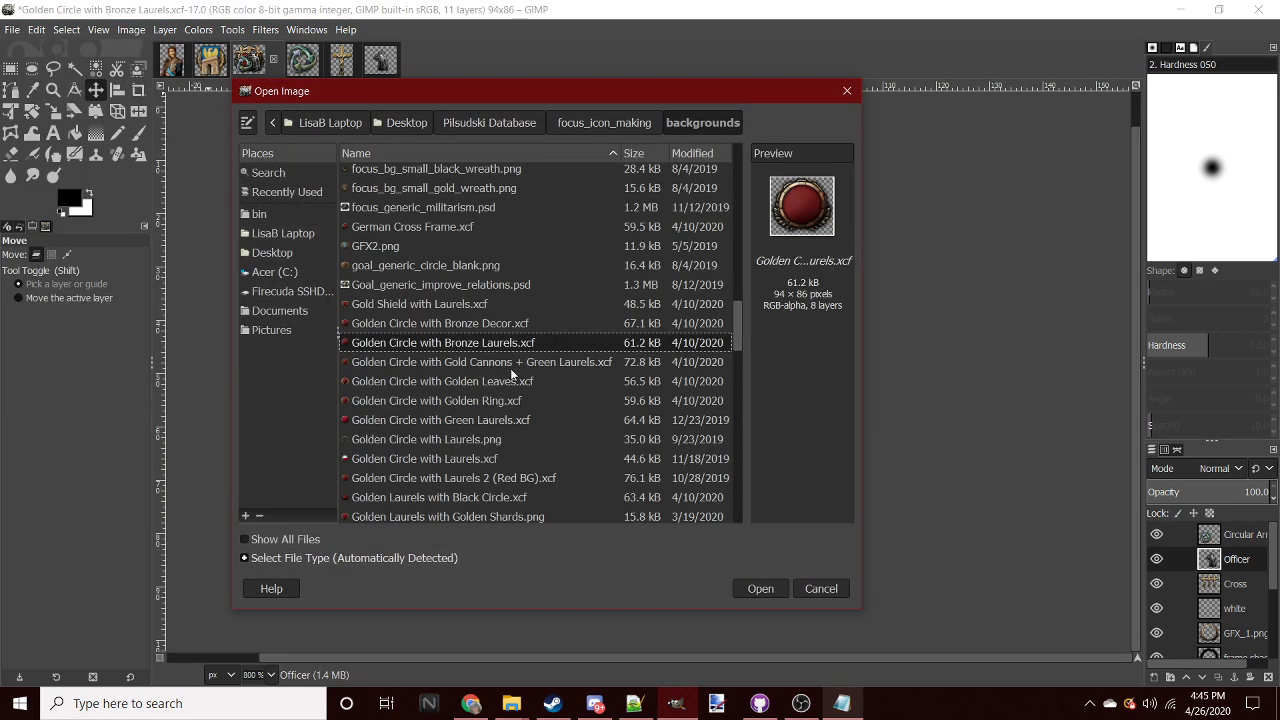
click(511, 365)
click(517, 400)
scroll(505, 370, down, 5)
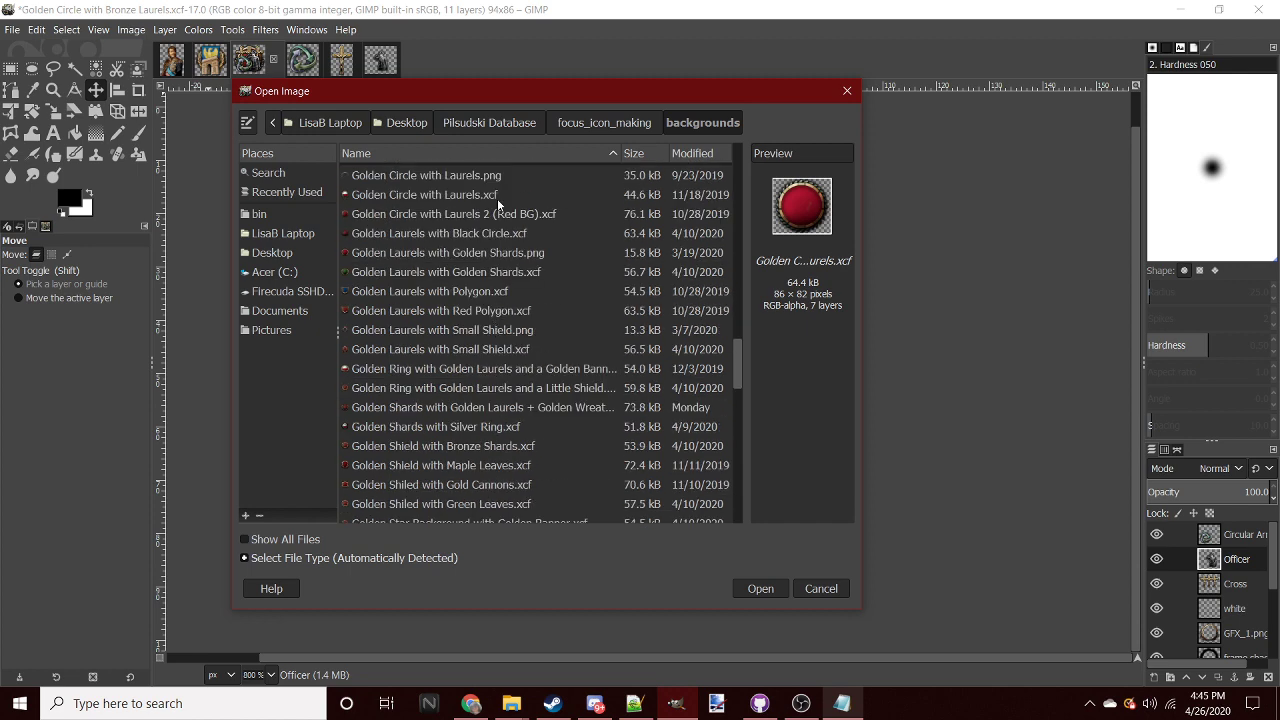
click(500, 213)
click(523, 272)
click(523, 349)
click(523, 387)
click(536, 464)
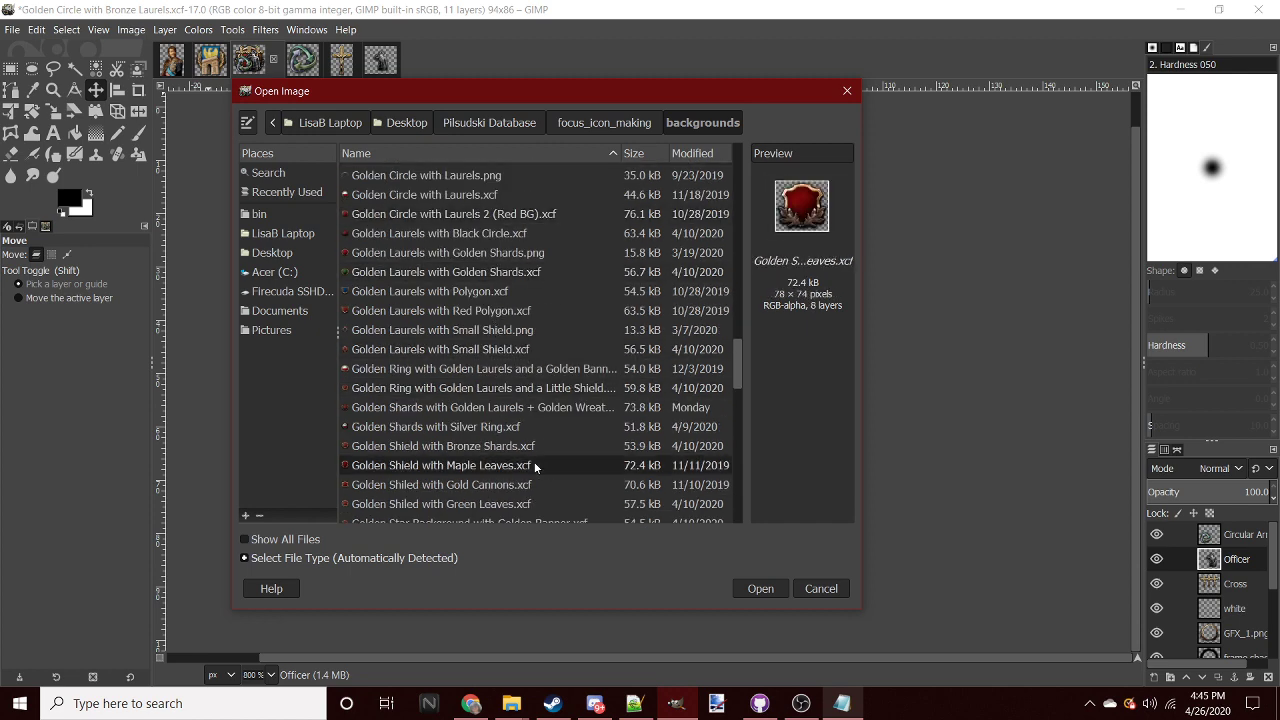
scroll(577, 307, down, 4)
click(551, 225)
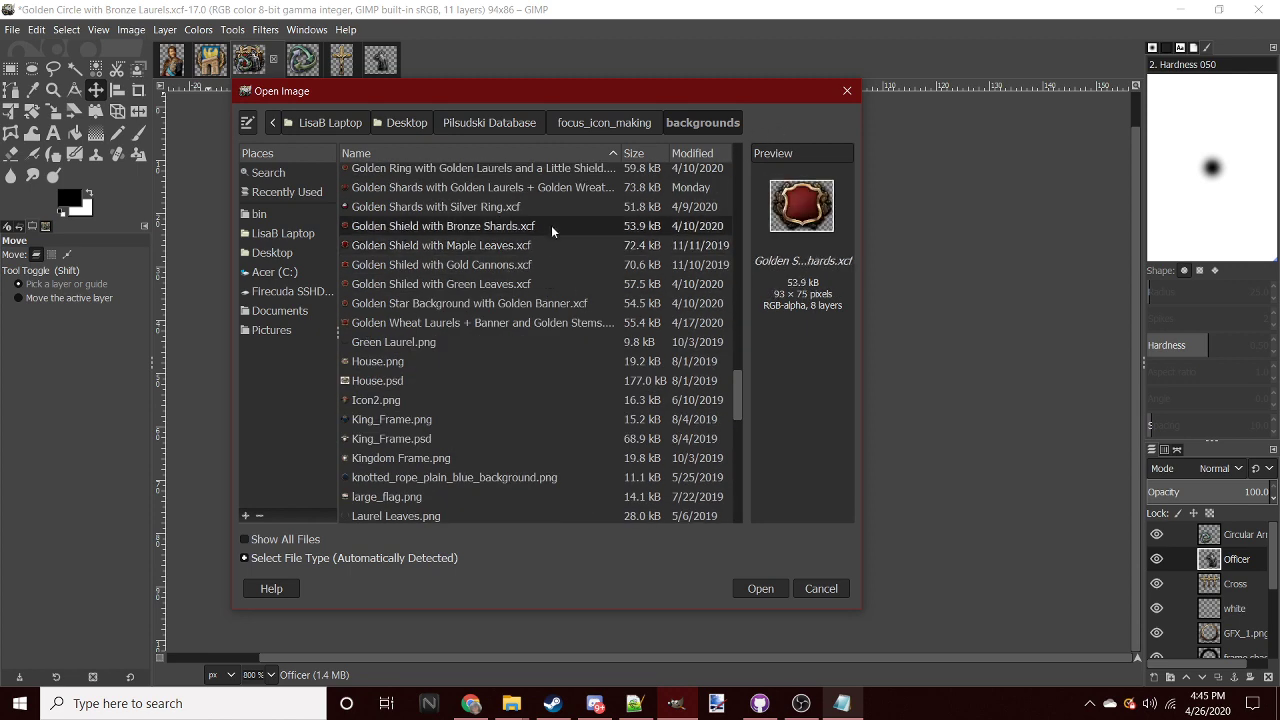
scroll(546, 213, up, 3)
click(520, 384)
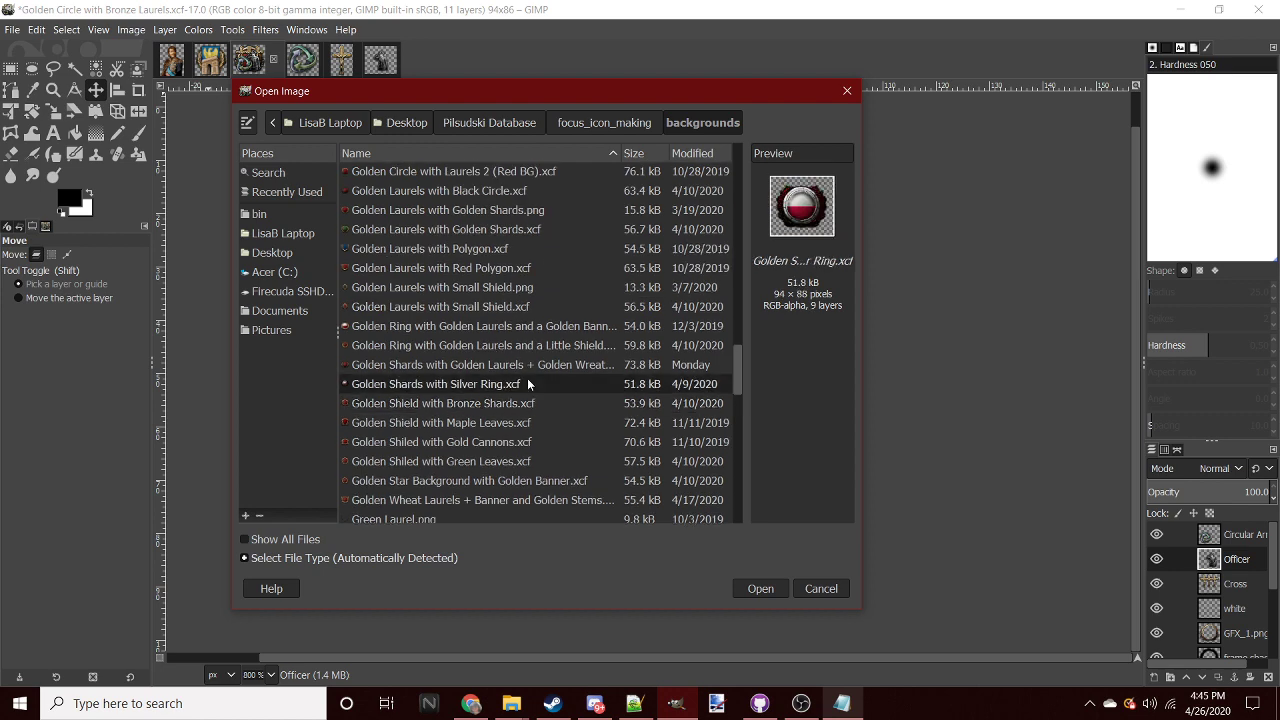
- Open Golden Shield with Bronze Shards.xcf as a new image
click(845, 703)
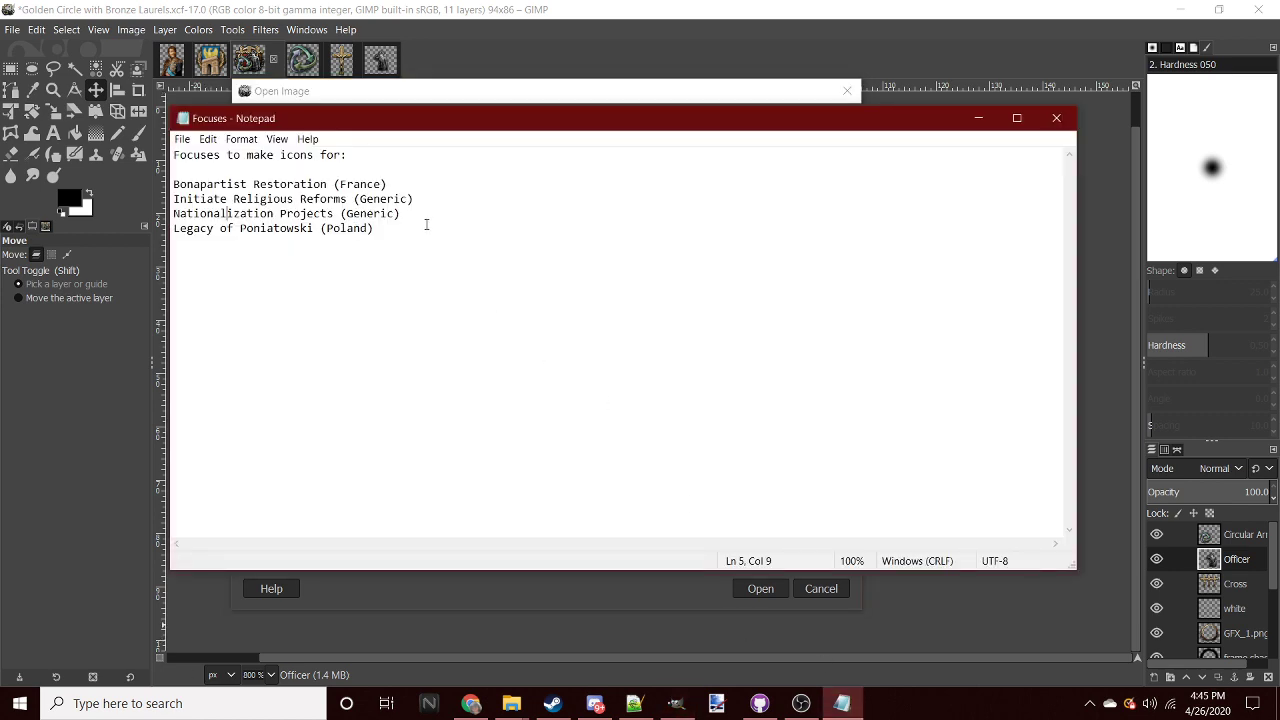
click(979, 118)
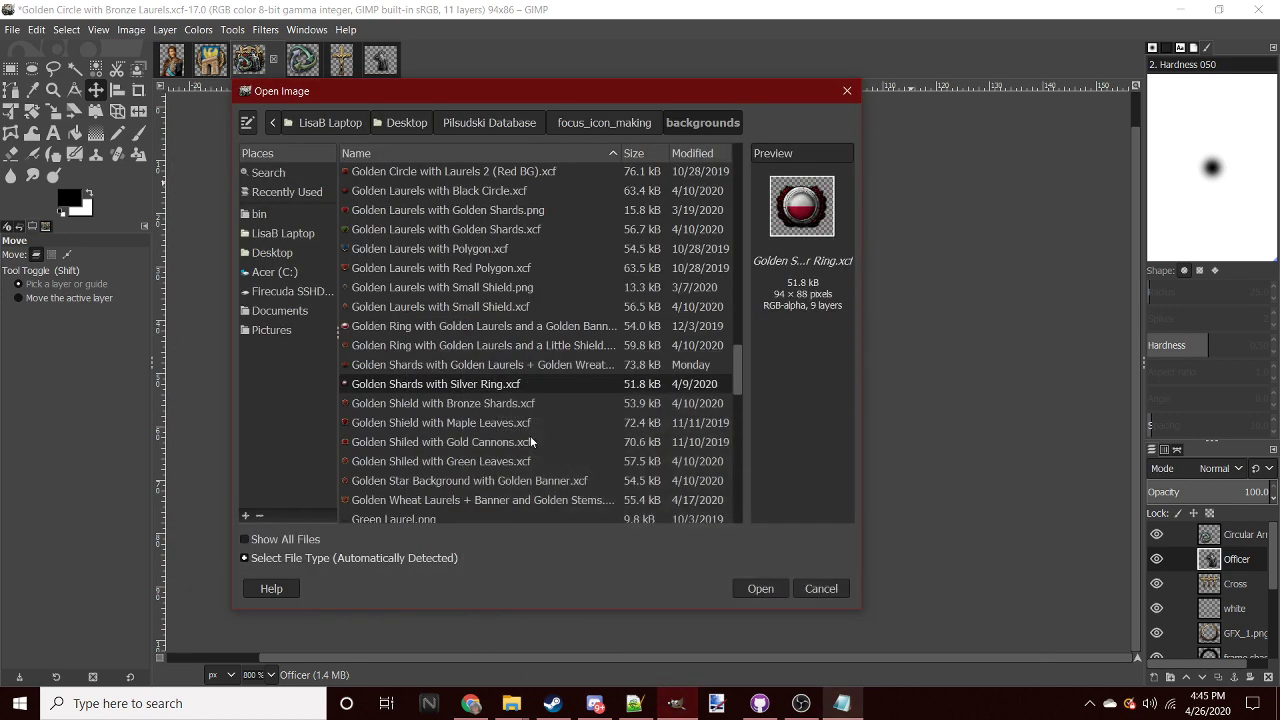
click(520, 403)
click(512, 405)
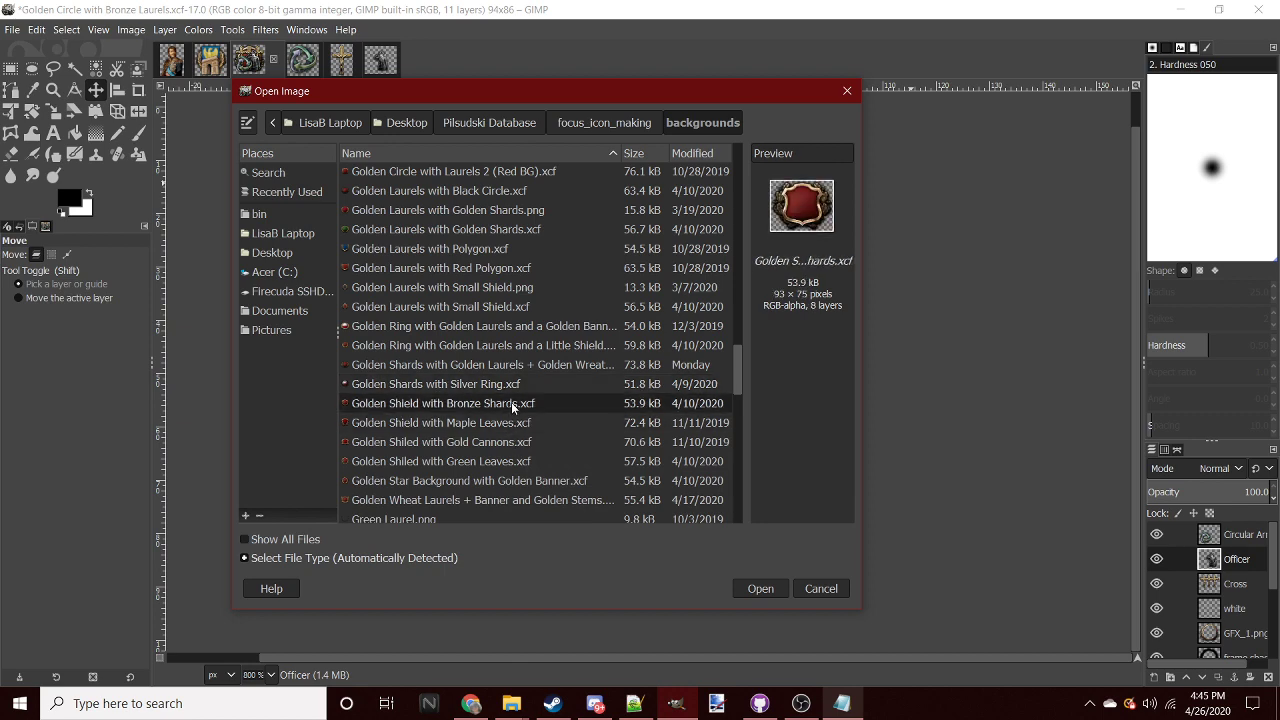
double_click(512, 403)
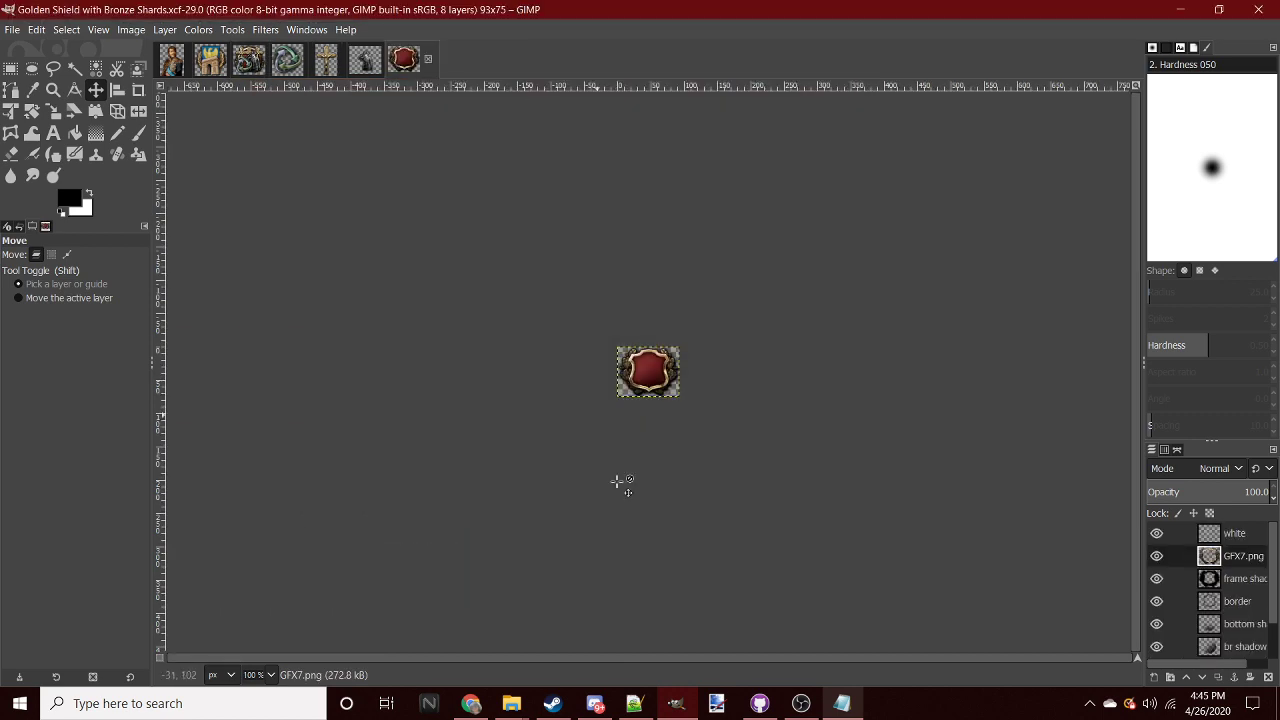
- Select Golden Star Background with Golden Banner.xcf in a second Open Image dialog
click(12, 30)
click(34, 86)
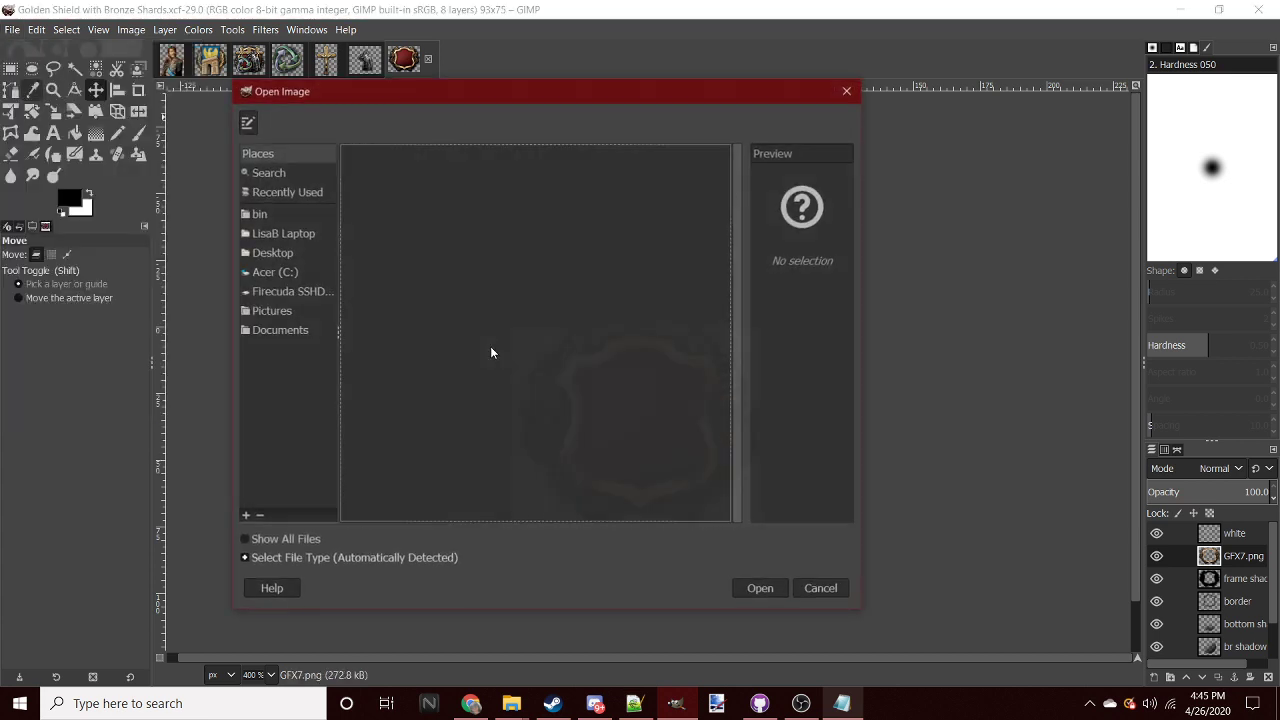
click(489, 381)
click(478, 419)
click(484, 458)
click(449, 439)
click(461, 418)
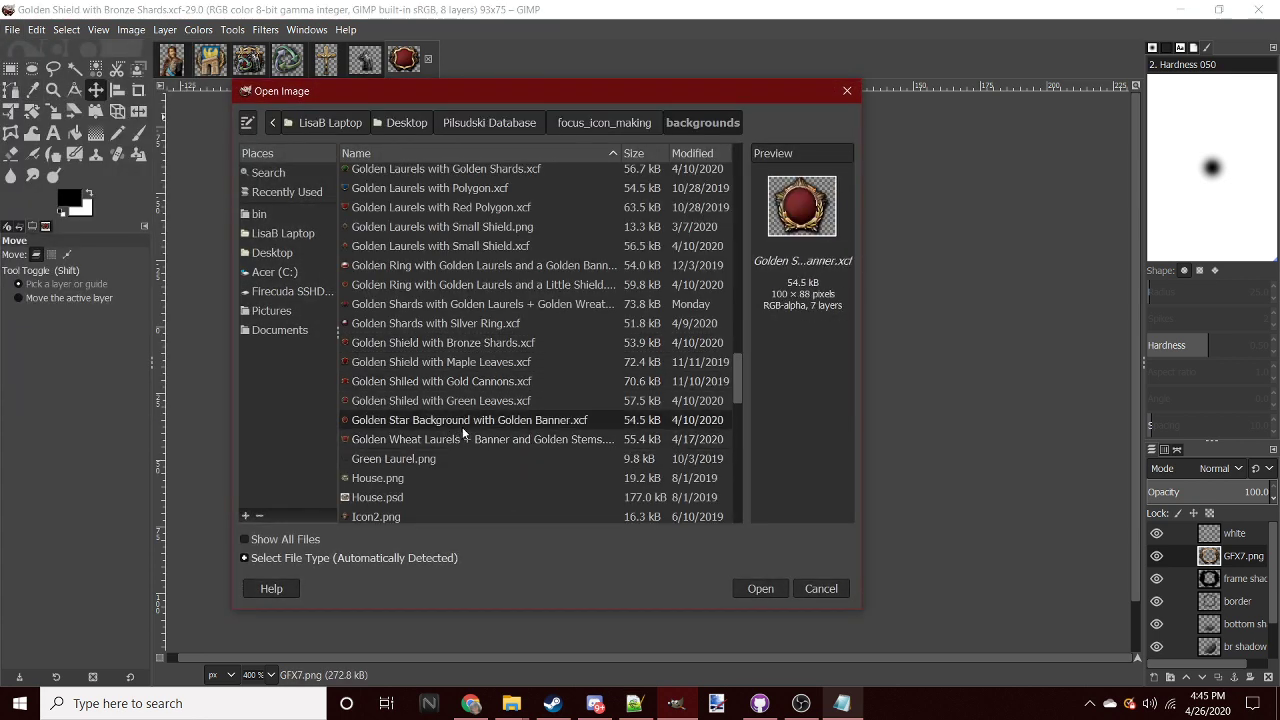
- Open Golden Star Background with Golden Banner and zoom in on the star frame
double_click(469, 418)
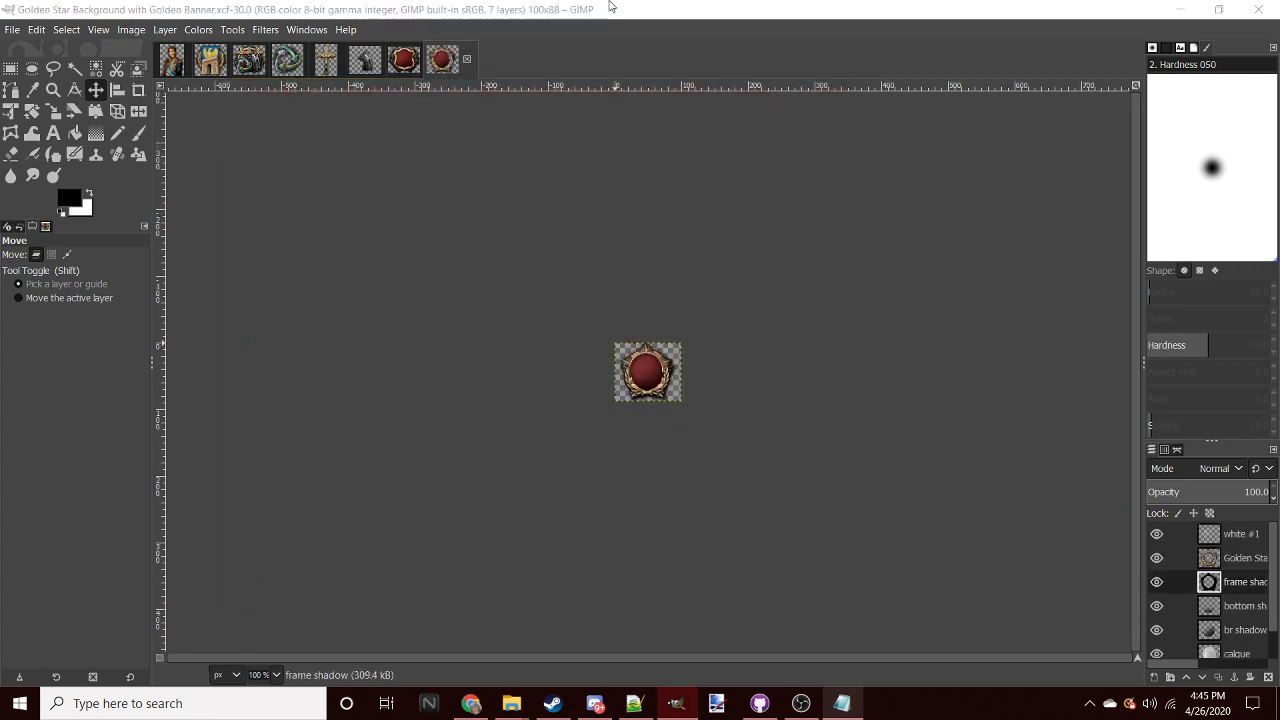
scroll(652, 385, up, 3)
scroll(654, 383, up, 2)
scroll(694, 343, up, 2)
key(1)
scroll(706, 372, up, 3)
key(1)
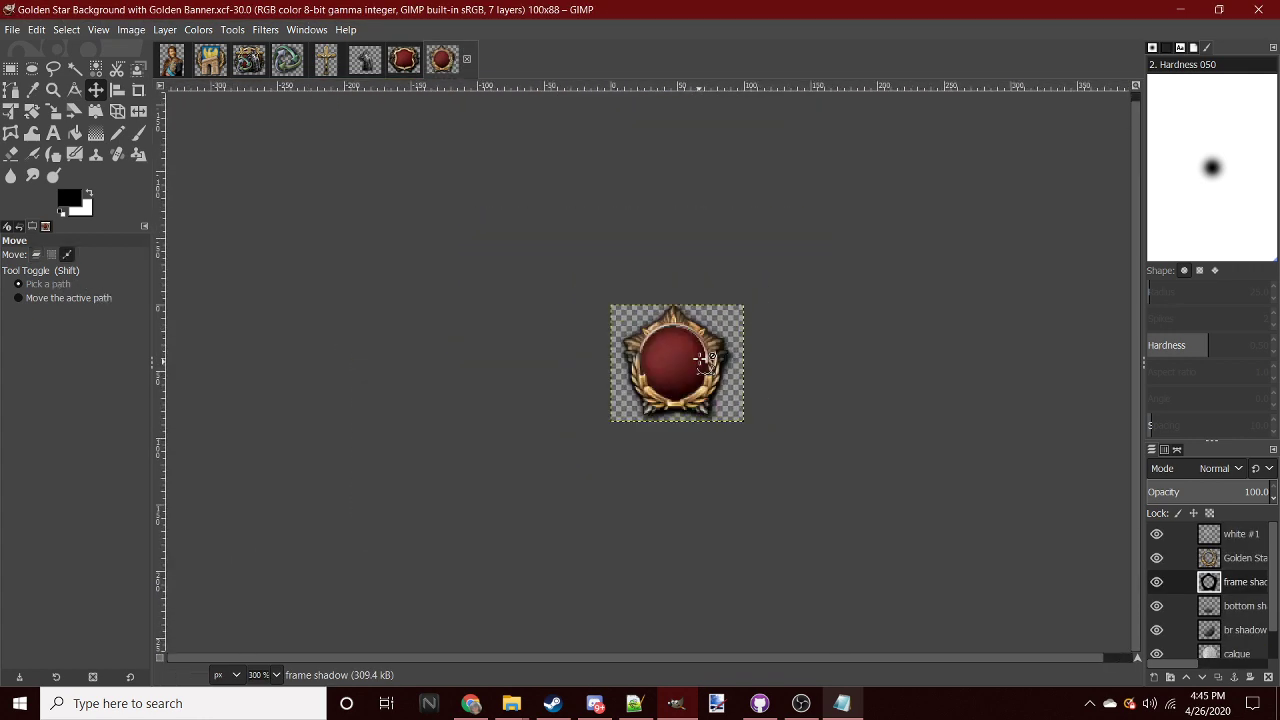
scroll(705, 362, up, 4)
key(1)
scroll(700, 362, up, 4)
key(1)
scroll(690, 390, up, 4)
- Bring up the New Layer dialog from the Layers panel menu
key(1)
scroll(694, 367, up, 4)
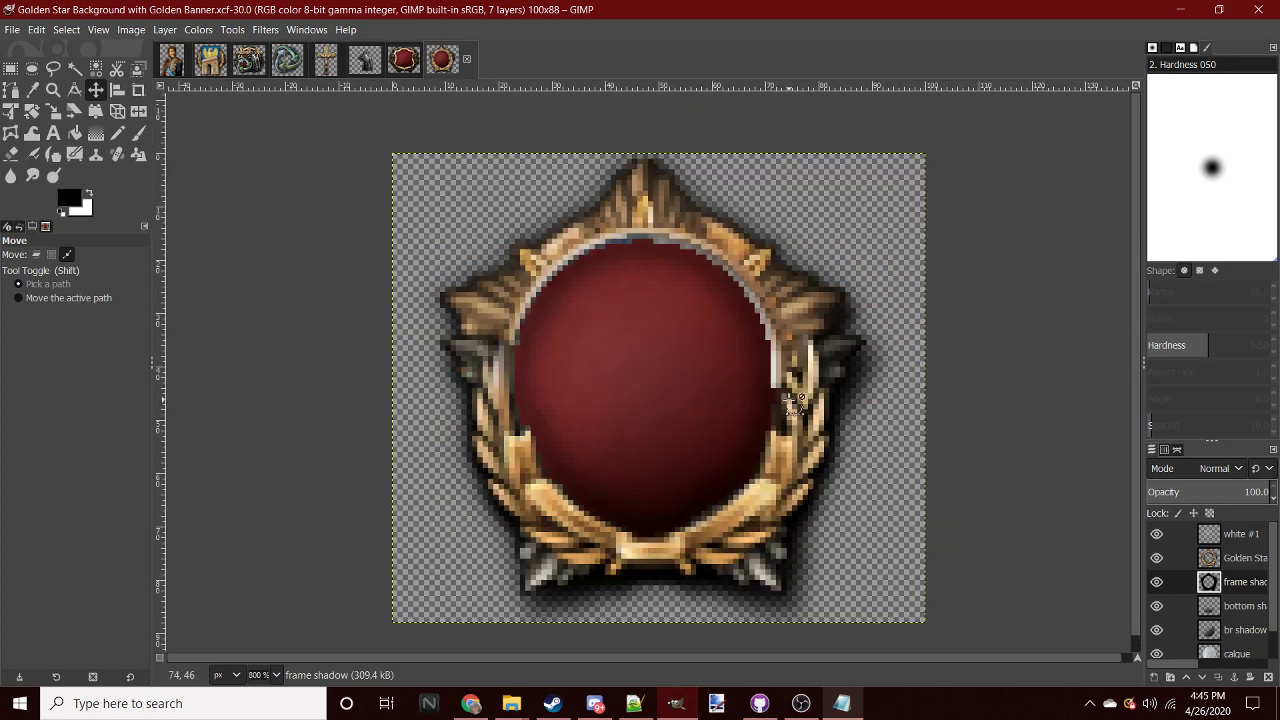
right_click(1242, 545)
click(1104, 123)
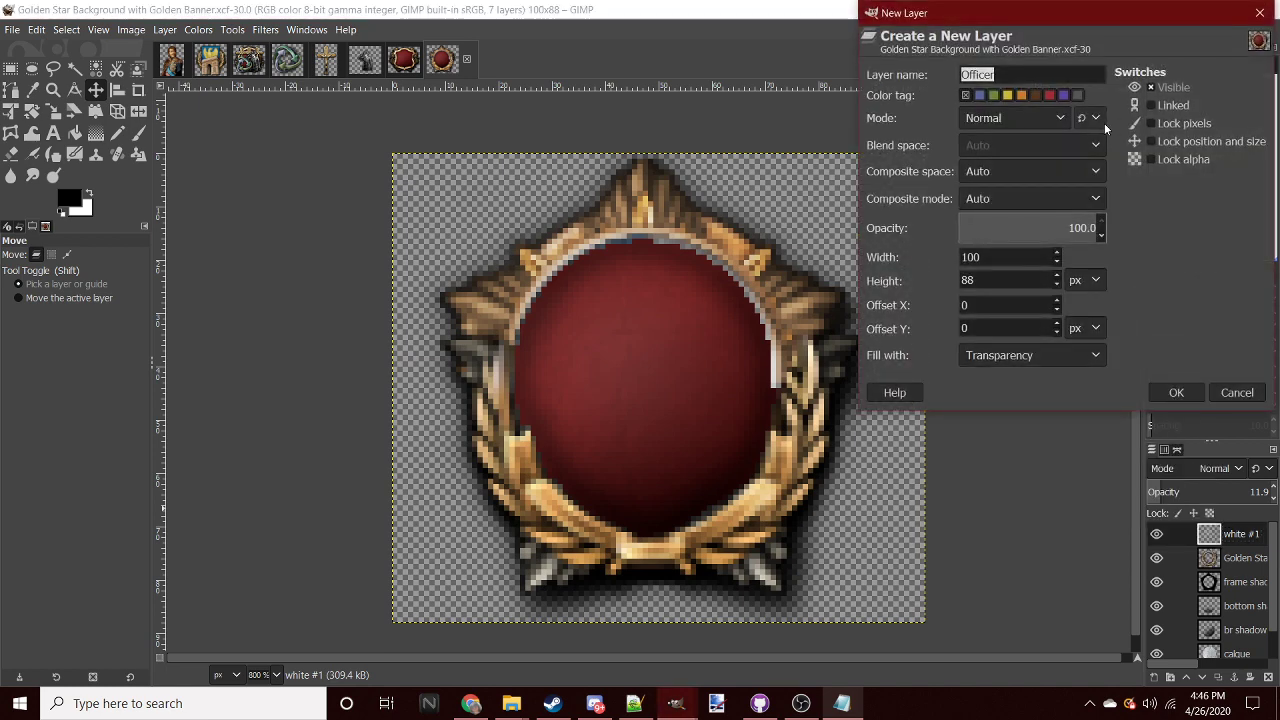
- Cancel the new layer and browse to the focus_icon_making folder in the Open Image dialog
click(1259, 13)
click(16, 32)
click(40, 87)
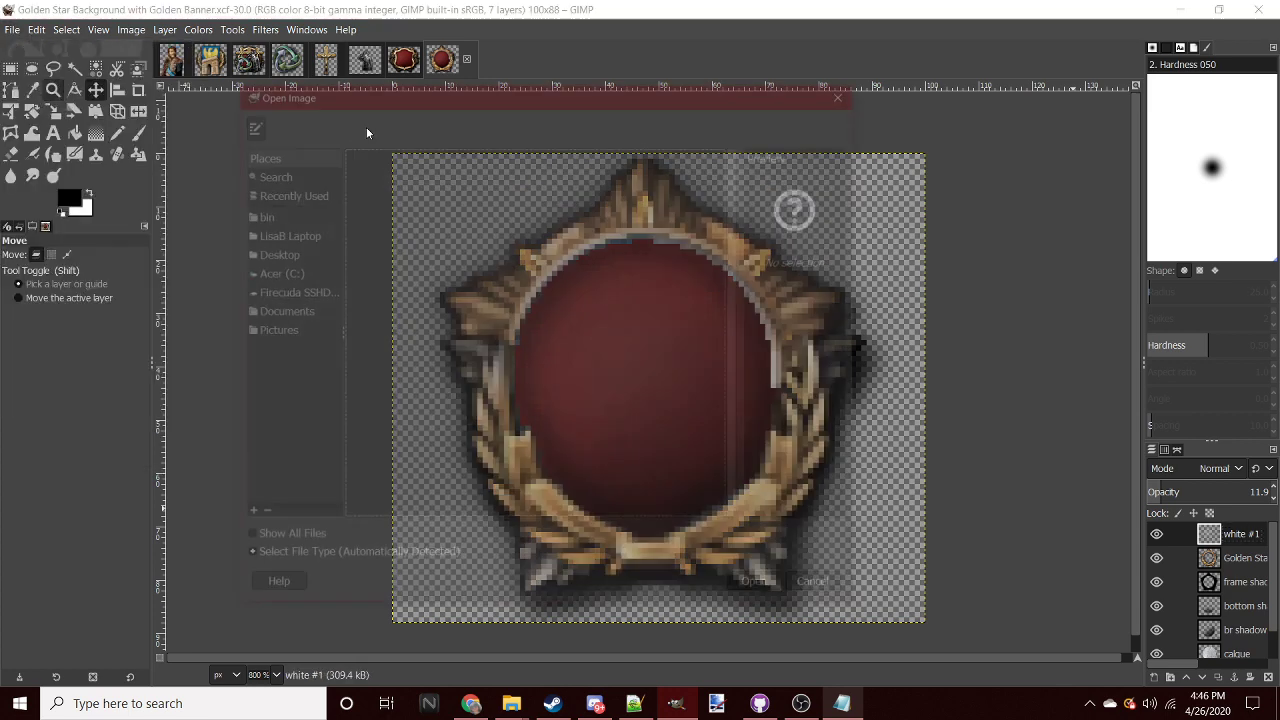
click(594, 123)
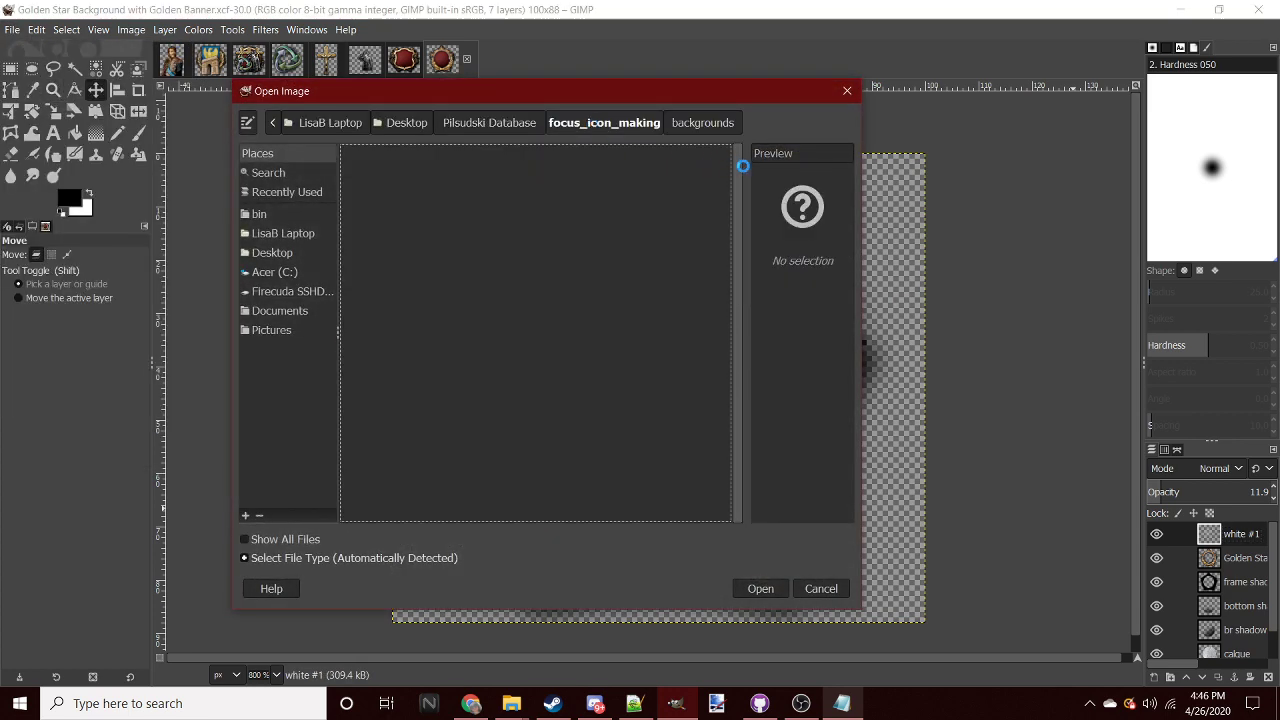
drag(738, 152, 772, 394)
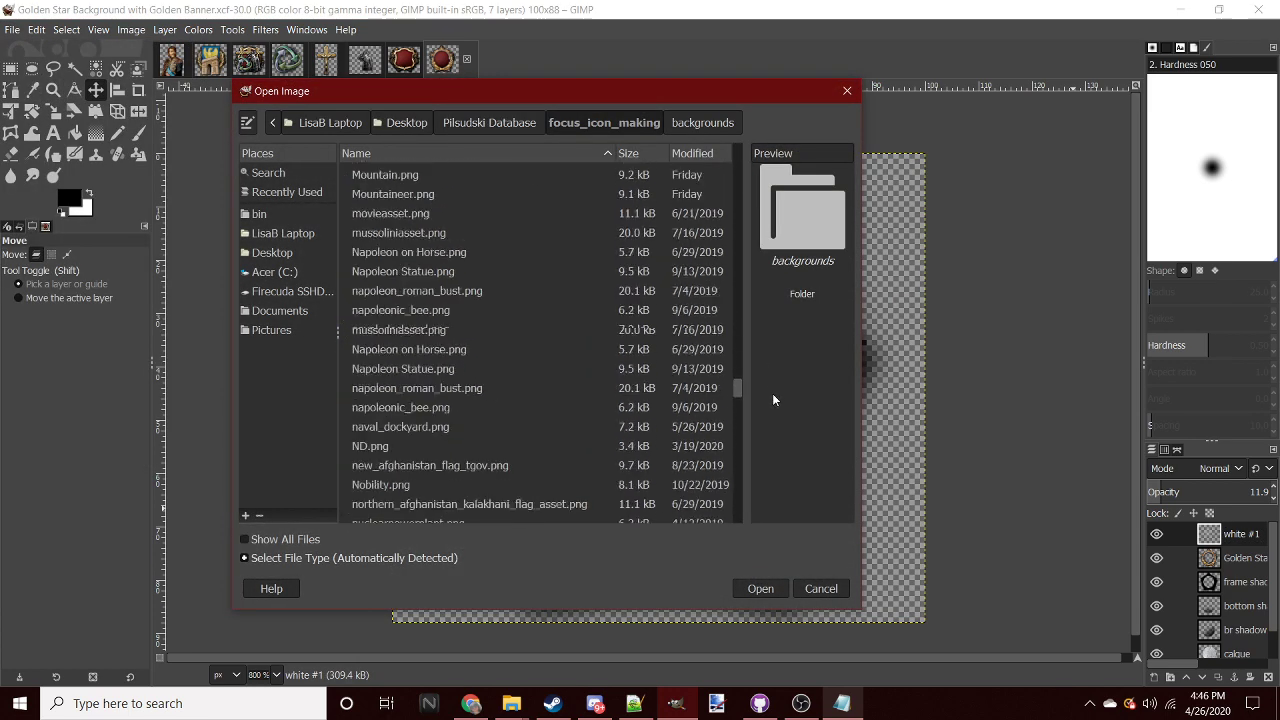
- Preview the Polish-themed assets, including Pilsudski Coat of Arms and Polish Tankers in Tank
click(354, 388)
click(401, 443)
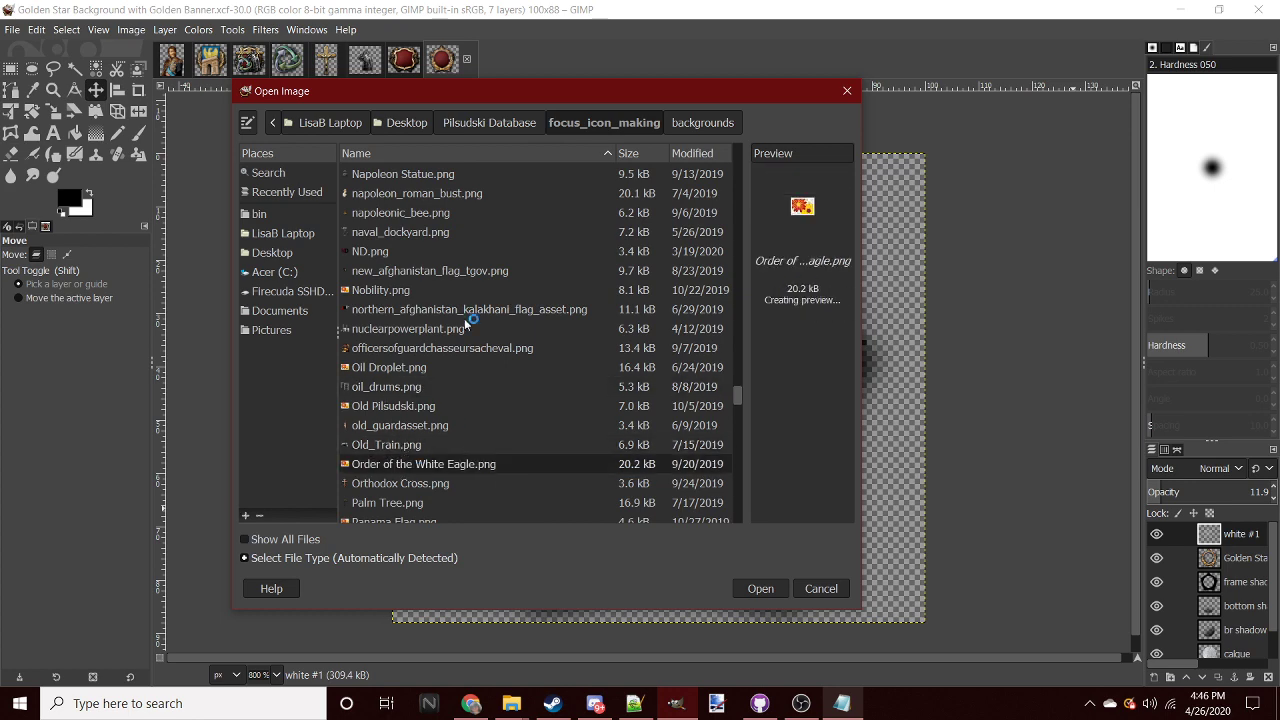
scroll(468, 305, down, 5)
click(466, 310)
click(458, 388)
click(425, 446)
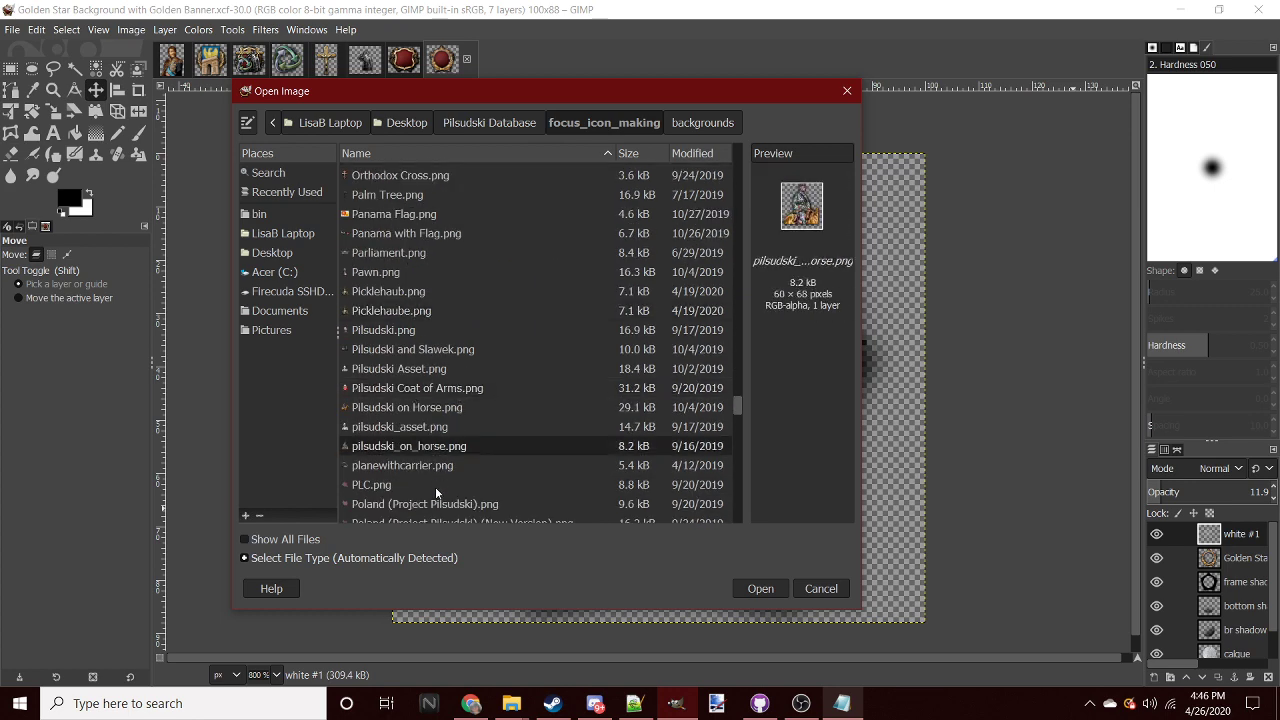
click(435, 485)
scroll(455, 256, down, 5)
click(459, 253)
click(462, 350)
click(476, 410)
scroll(473, 385, down, 5)
click(472, 272)
click(485, 362)
click(491, 442)
scroll(491, 400, down, 5)
scroll(485, 350, down, 5)
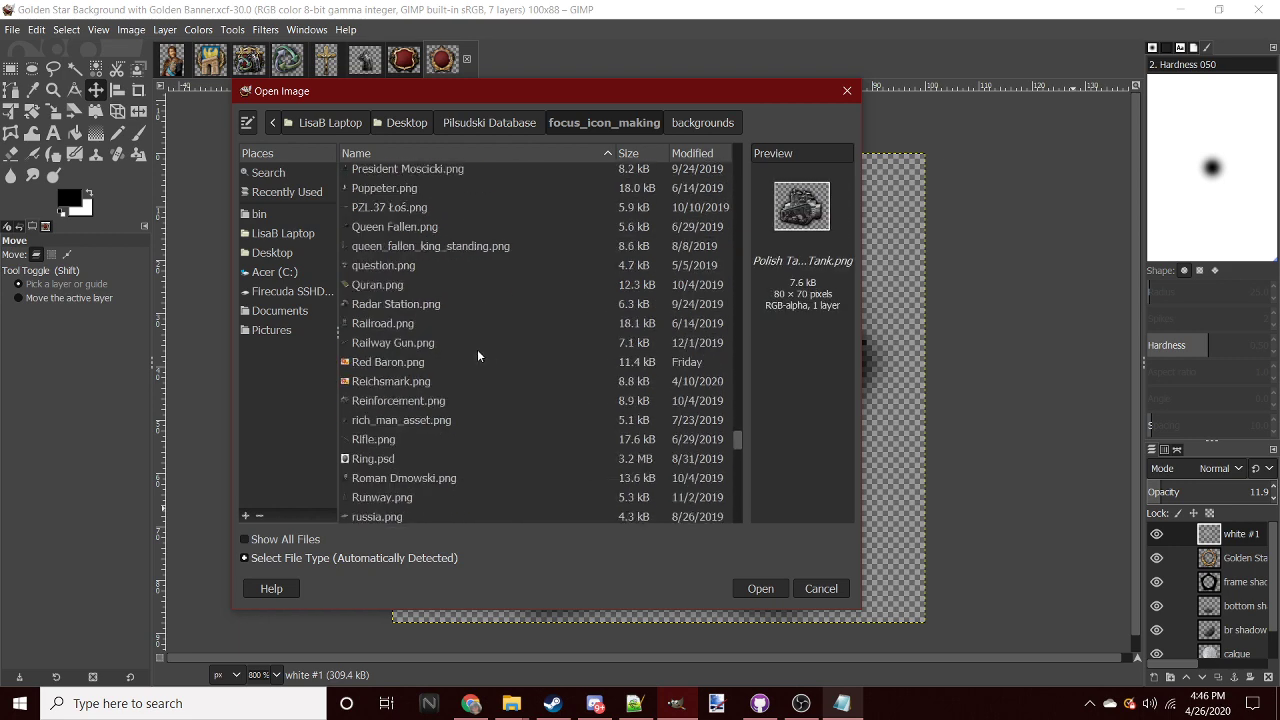
- Preview the Railroad and Puppeteer images while scrolling through the asset list
click(374, 330)
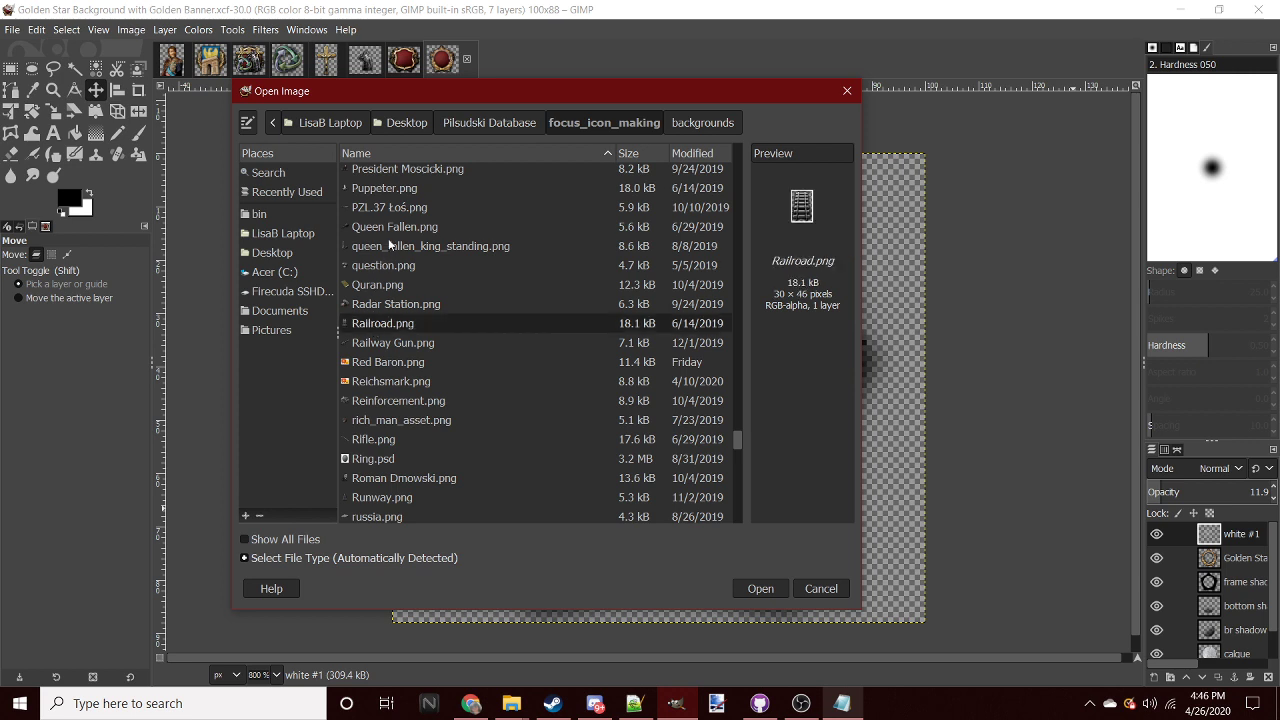
click(385, 189)
scroll(526, 424, down, 3)
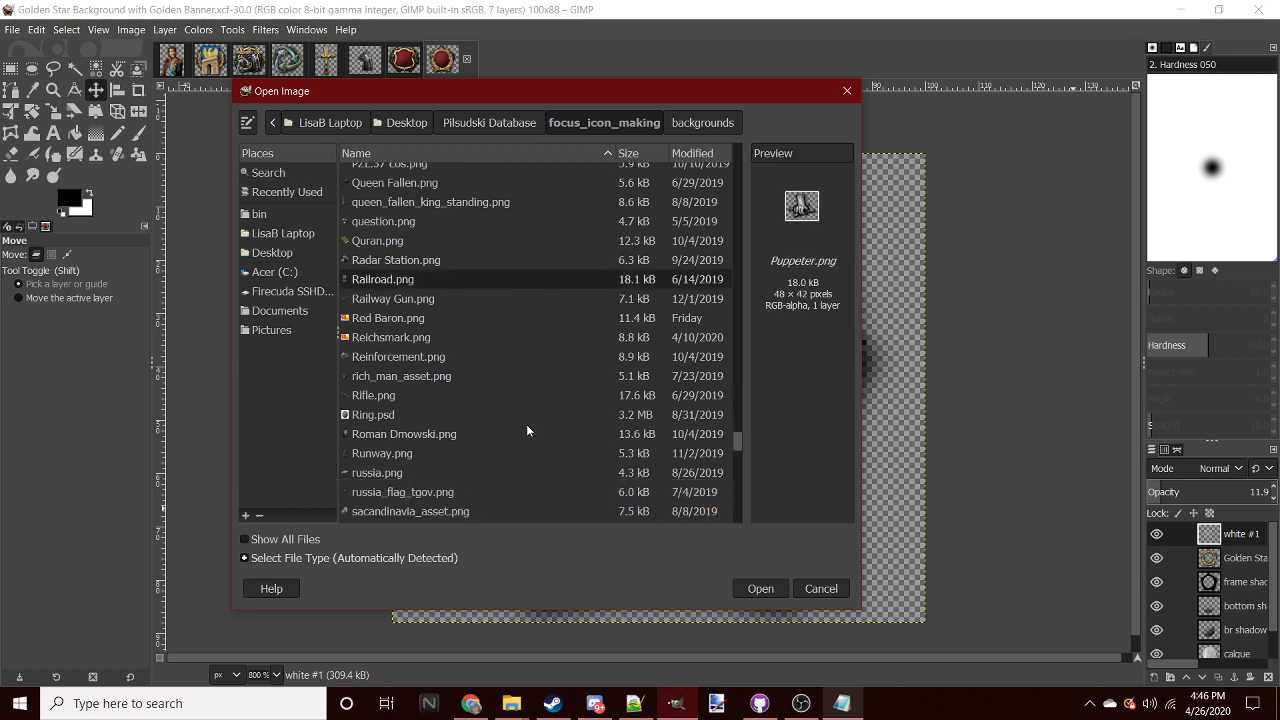
scroll(430, 400, down, 3)
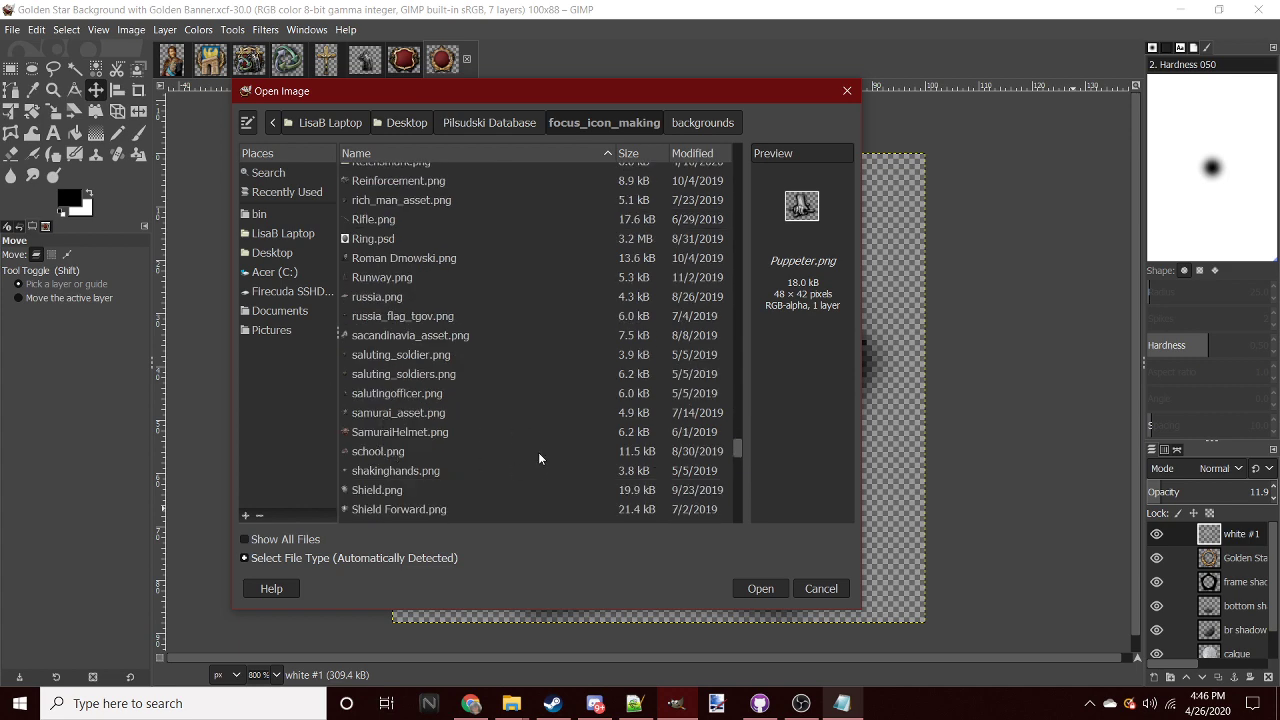
scroll(538, 452, down, 3)
scroll(530, 450, up, 4)
scroll(480, 420, up, 3)
scroll(414, 400, down, 2)
scroll(405, 415, down, 1)
scroll(400, 423, down, 2)
scroll(398, 440, down, 2)
scroll(394, 455, down, 2)
scroll(390, 455, down, 2)
scroll(390, 455, down, 3)
scroll(391, 458, down, 3)
scroll(392, 460, down, 3)
scroll(392, 460, down, 3)
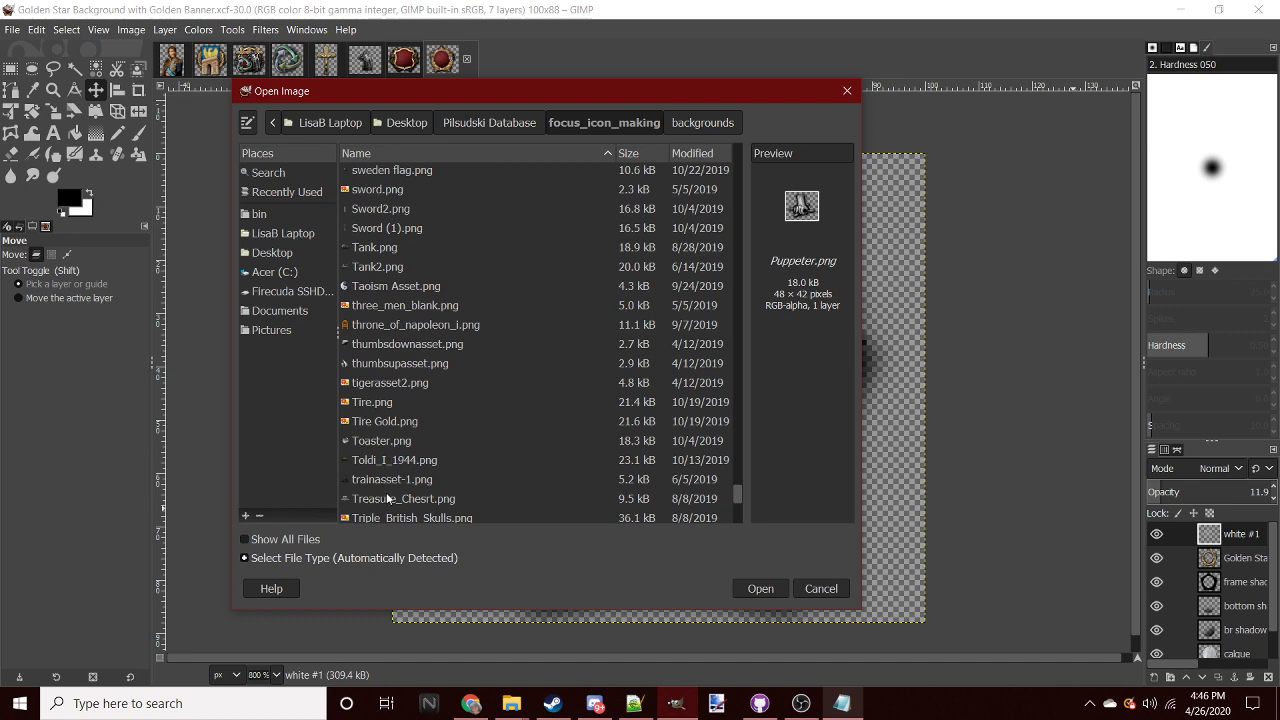
scroll(388, 490, down, 1)
scroll(555, 440, up, 3)
scroll(555, 440, up, 3)
scroll(545, 440, up, 3)
scroll(530, 432, up, 2)
scroll(526, 426, up, 5)
scroll(526, 426, up, 5)
scroll(526, 426, up, 1)
scroll(523, 424, up, 1)
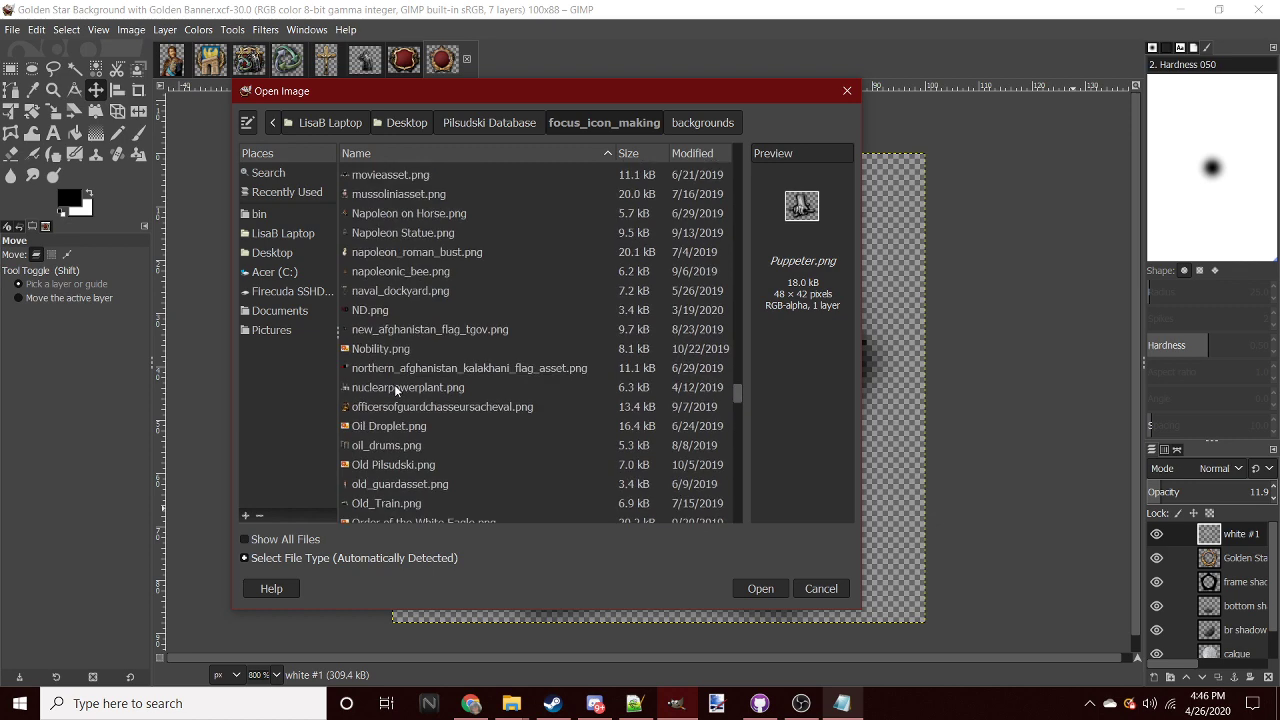
- Select Old_Train.png and FascistEagleAsset.png to open
click(370, 503)
scroll(571, 332, up, 3)
scroll(501, 358, up, 3)
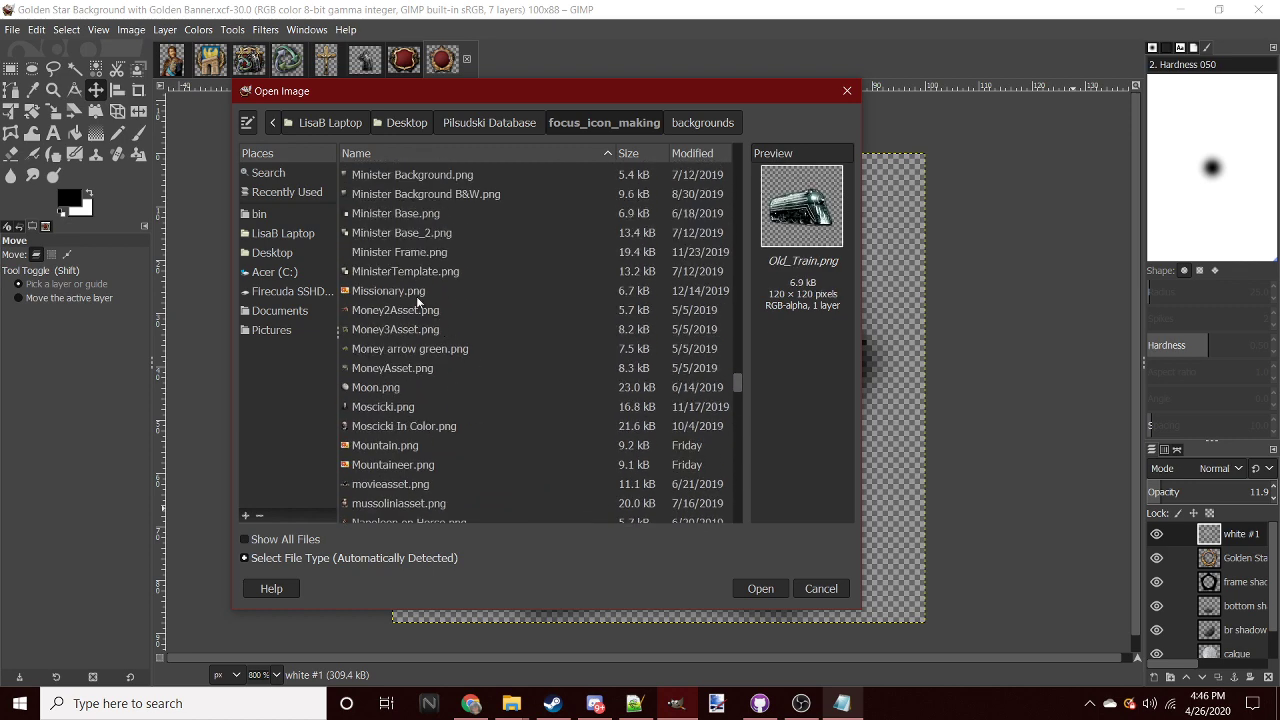
scroll(389, 278, up, 3)
scroll(390, 278, up, 3)
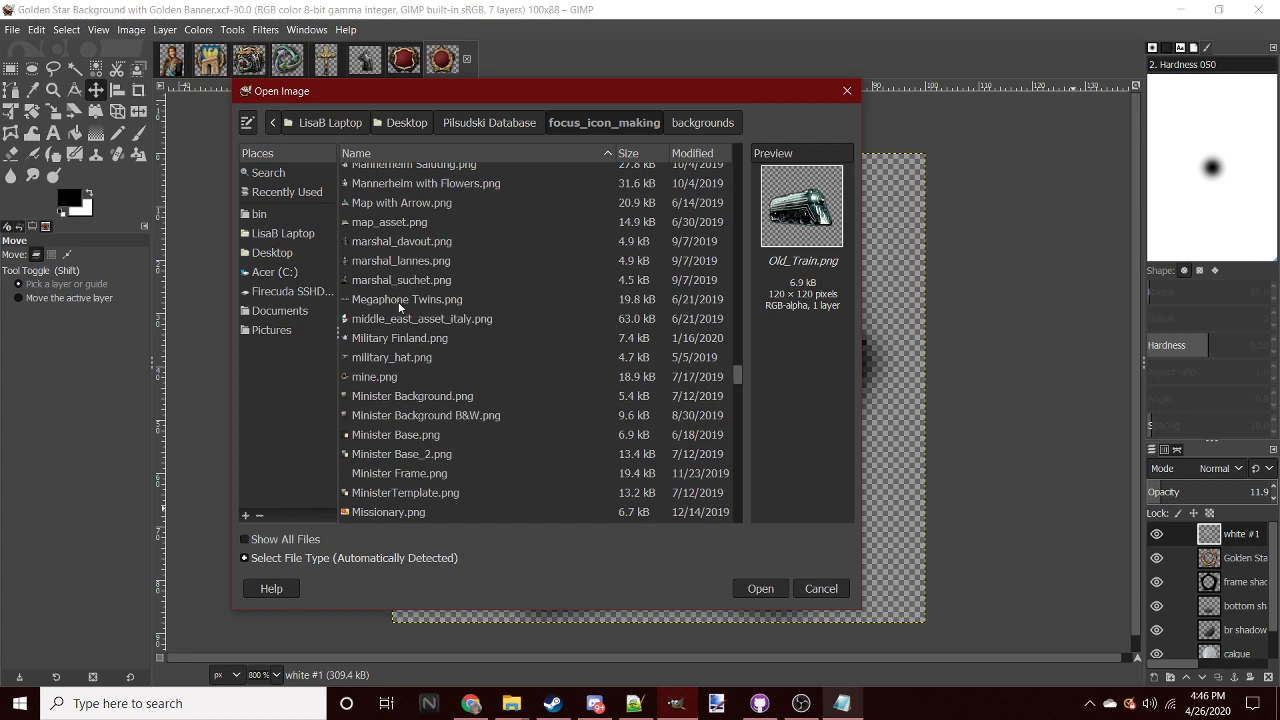
scroll(400, 290, up, 3)
scroll(380, 243, up, 1)
scroll(423, 308, up, 3)
scroll(423, 308, up, 2)
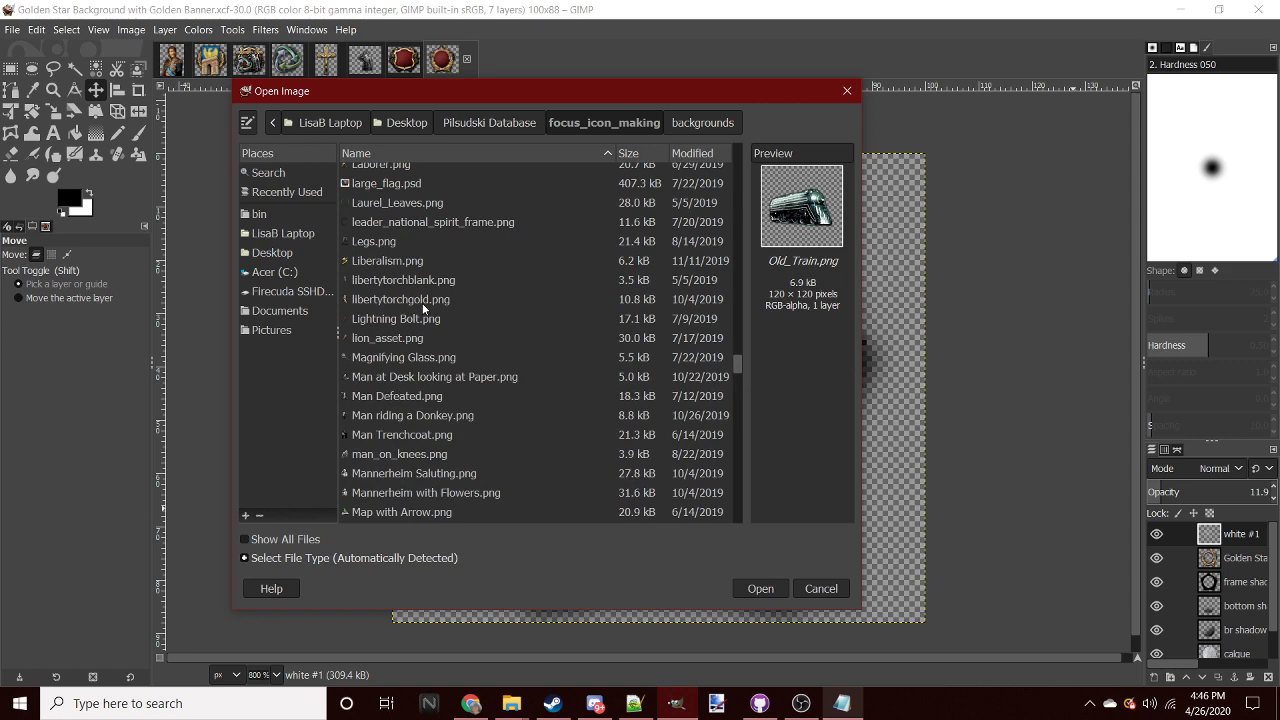
scroll(423, 308, down, 5)
scroll(500, 320, down, 5)
scroll(540, 350, down, 5)
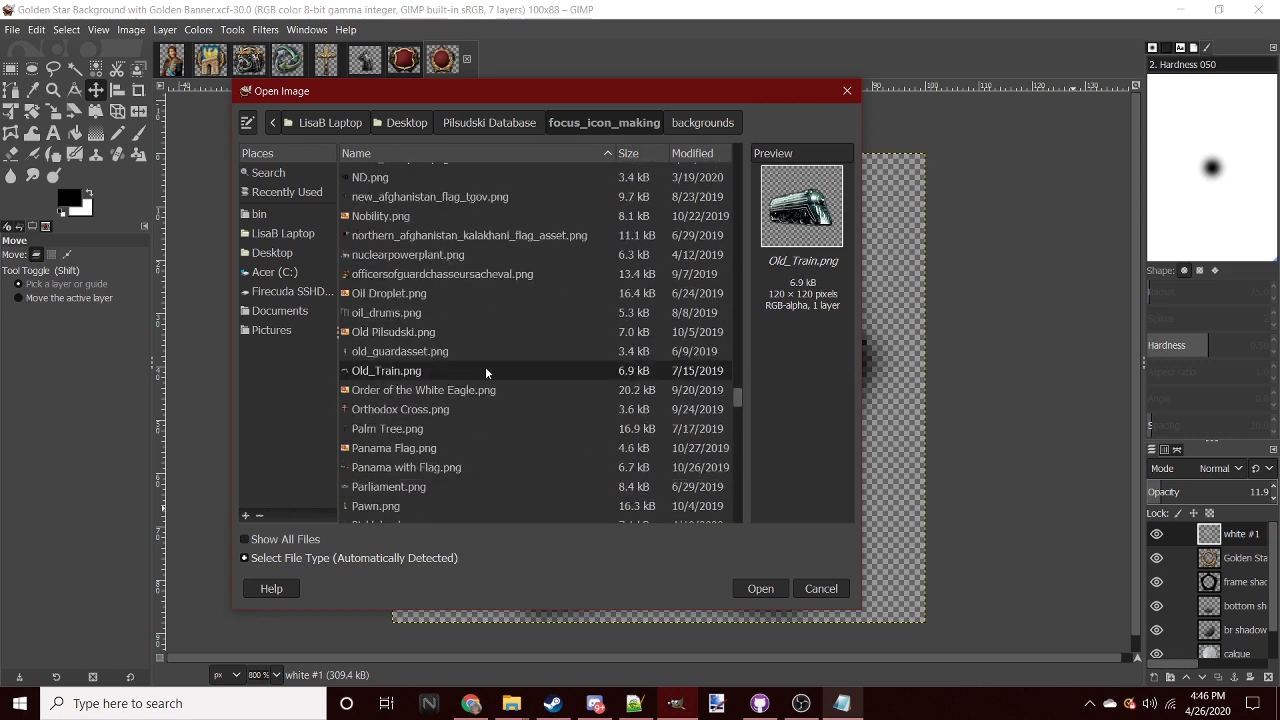
scroll(485, 366, down, 5)
mouse_move(737, 406)
mouse_down()
mouse_move(819, 285)
mouse_move(822, 302)
mouse_up()
click(452, 275)
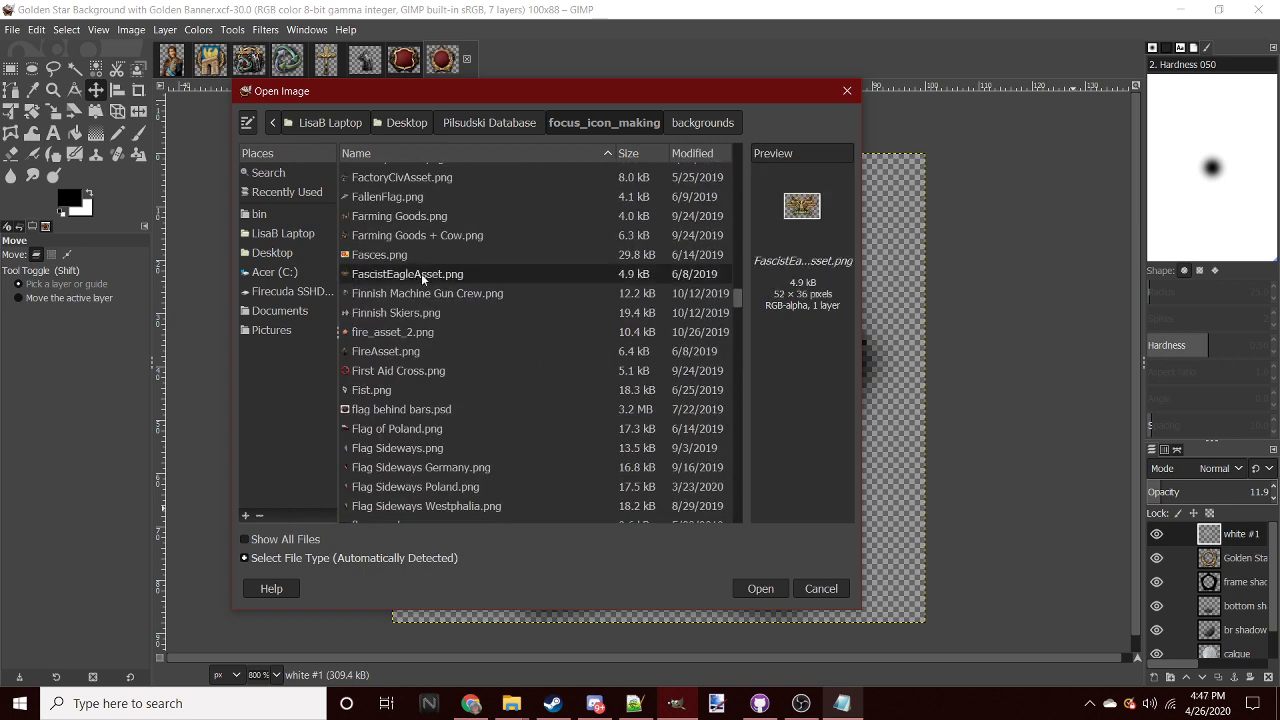
- Open the chosen asset images and add a new 'Rail' layer to the golden star badge
click(765, 588)
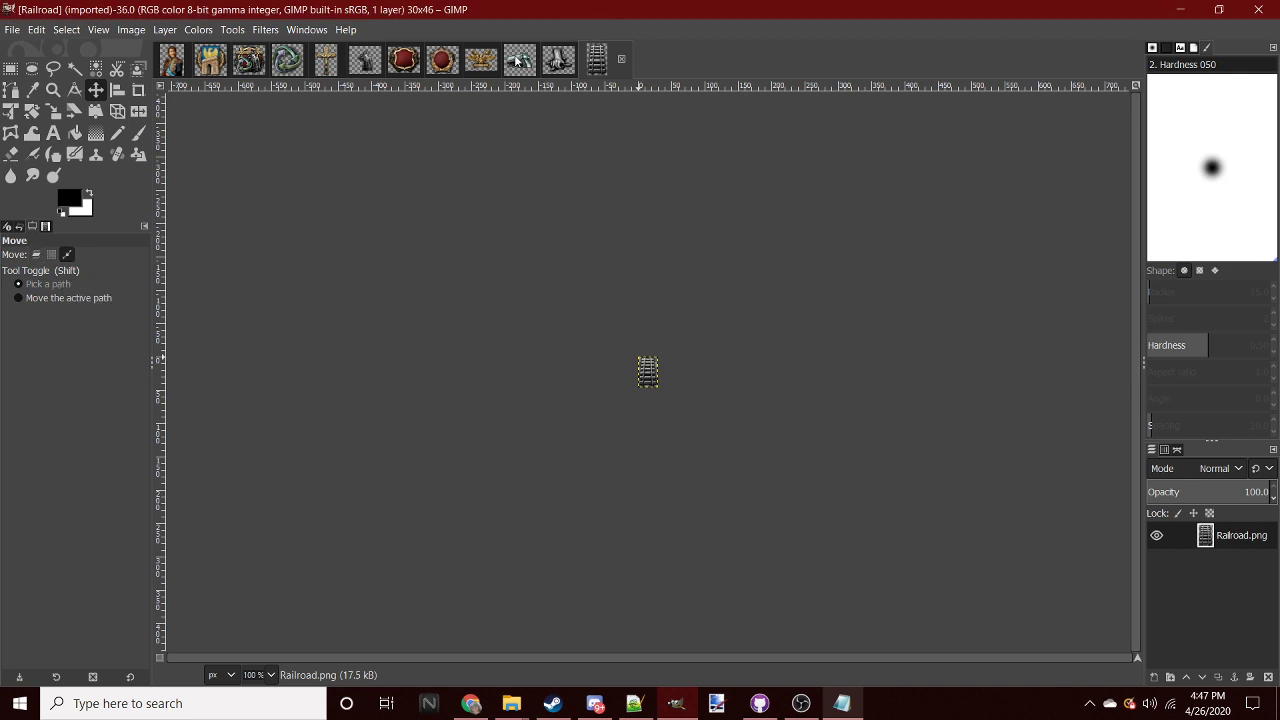
click(428, 62)
right_click(1230, 543)
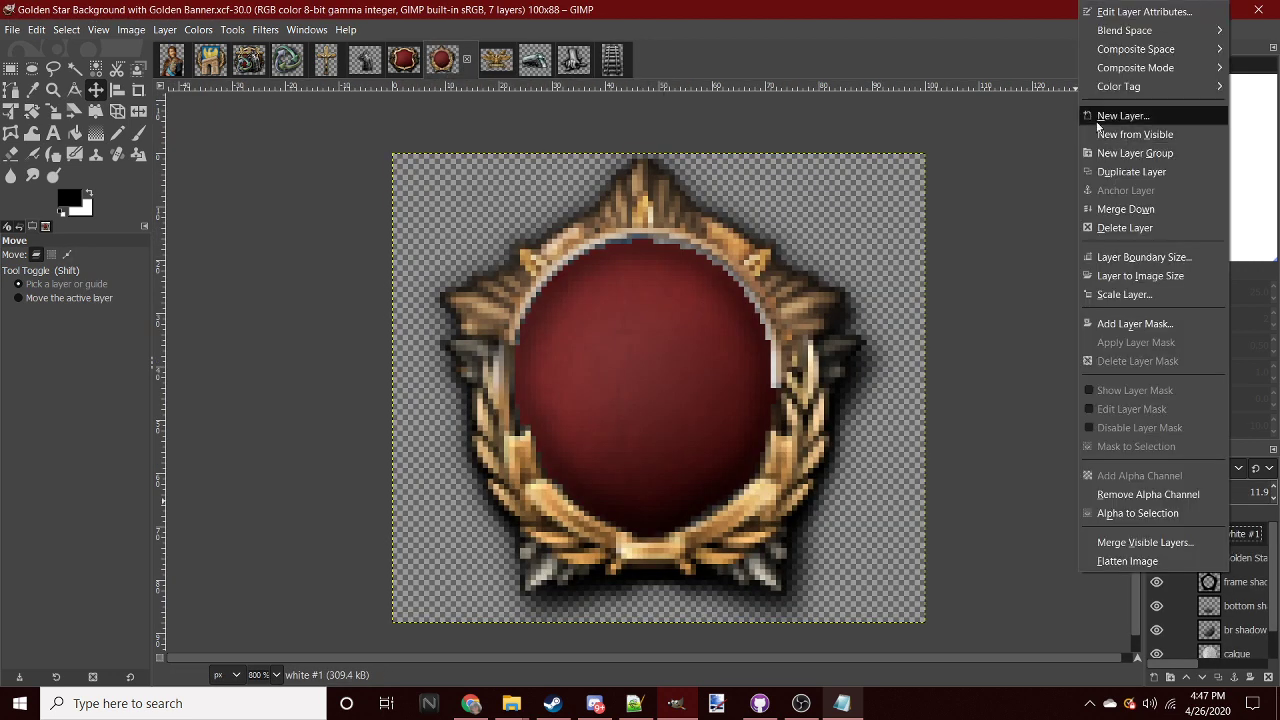
click(1096, 121)
text(Rail)
key(Return)
- Paste the railroad twice, anchoring one piece at the frame's lower left and one at its lower right
key(ctrl+v)
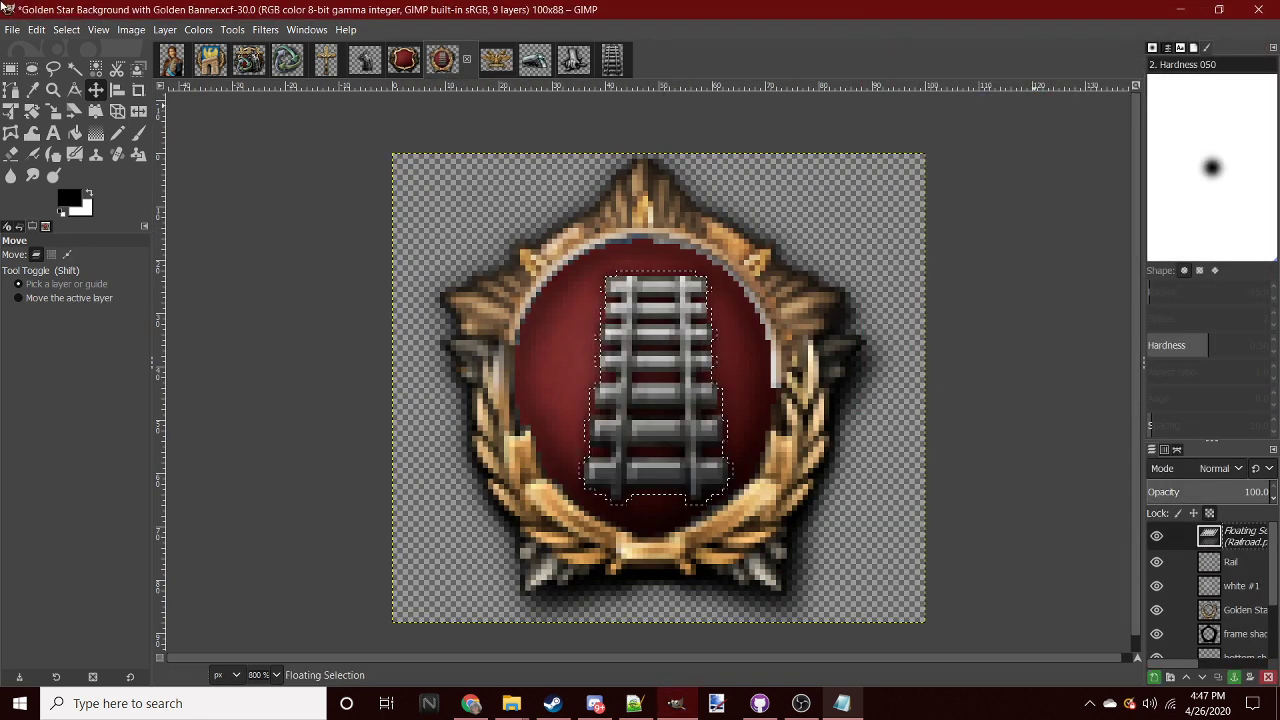
click(10, 70)
drag(655, 390, 560, 455)
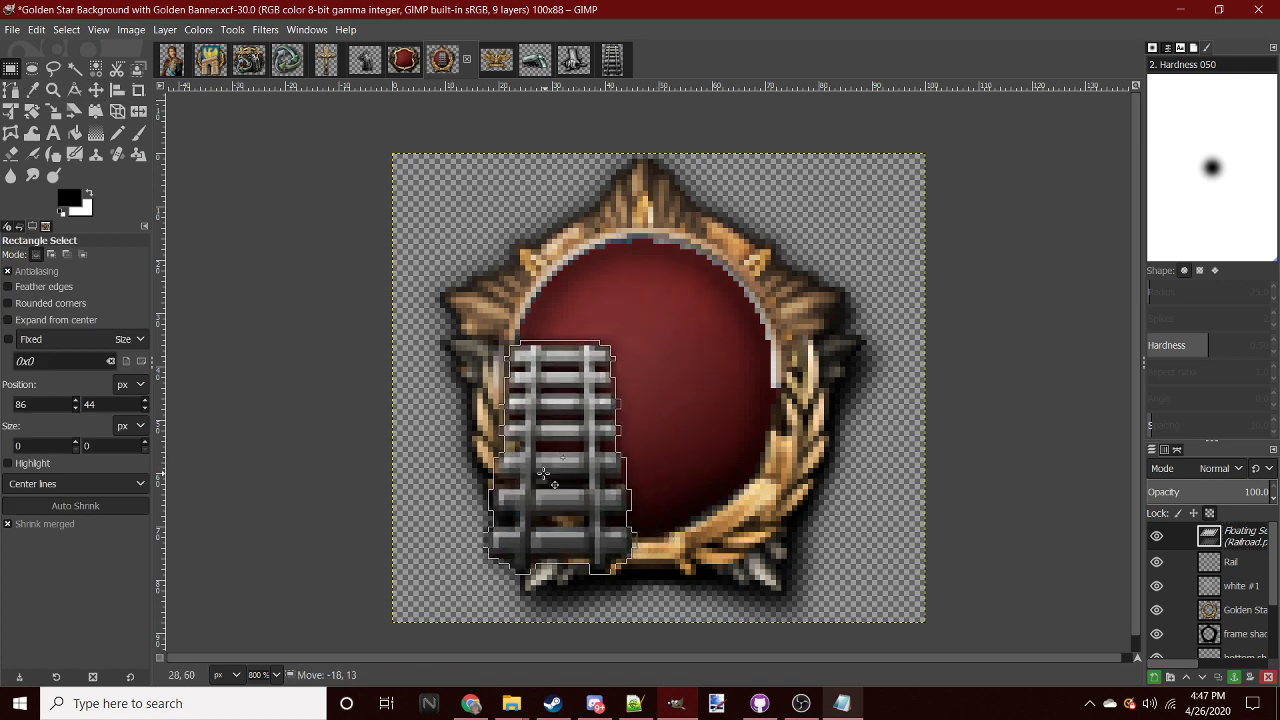
click(735, 427)
key(ctrl+v)
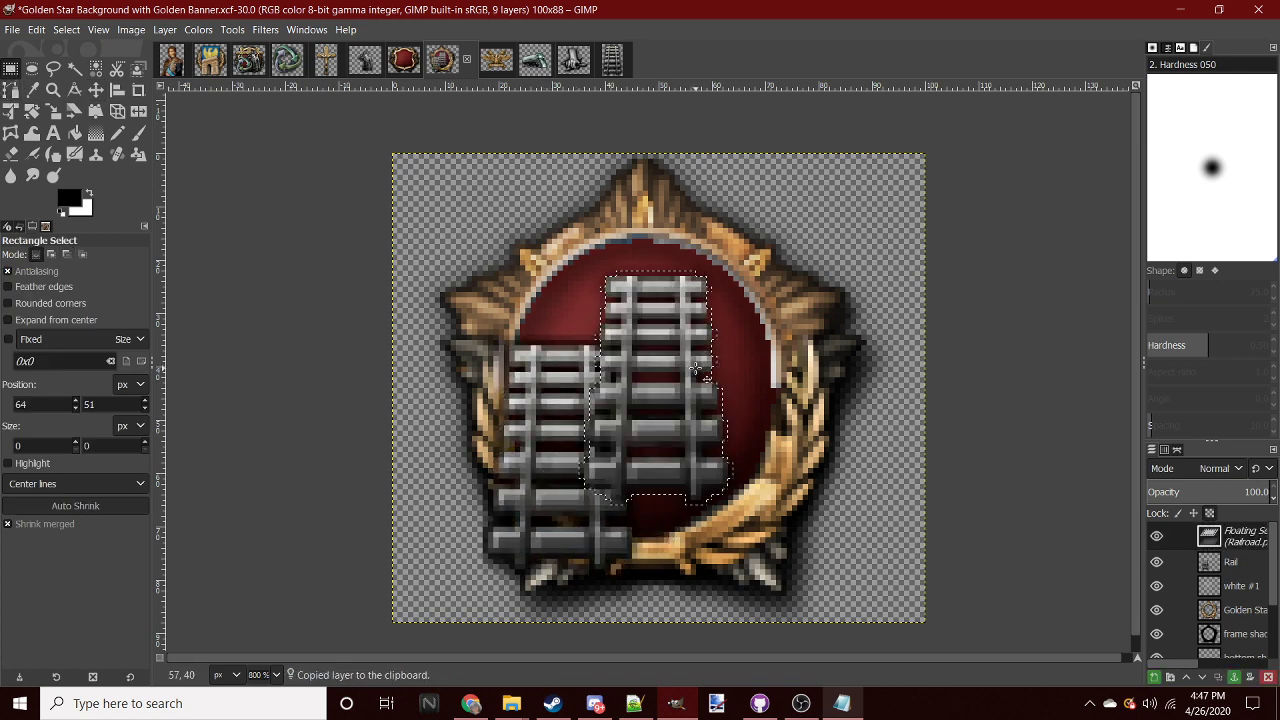
drag(684, 372, 772, 460)
click(970, 396)
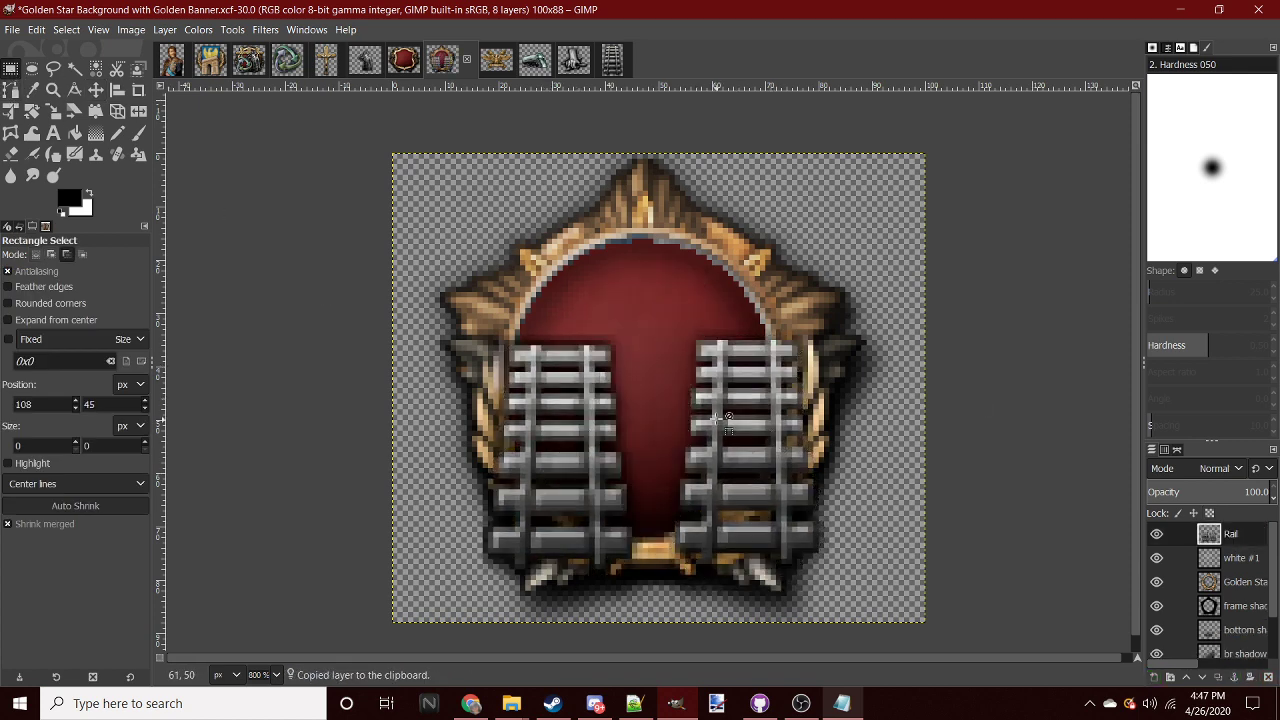
- Add a new 'Train' layer to the badge and paste the train onto it
key(1)
key(4)
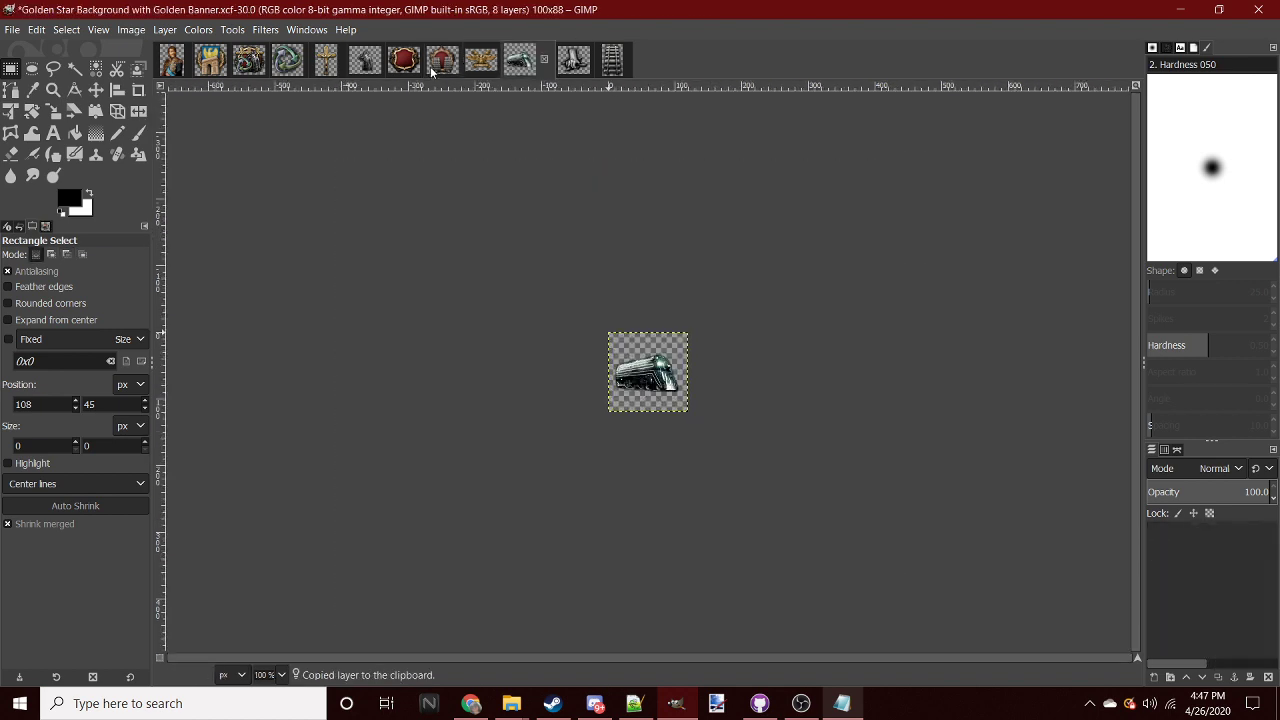
right_click(1248, 538)
click(1119, 114)
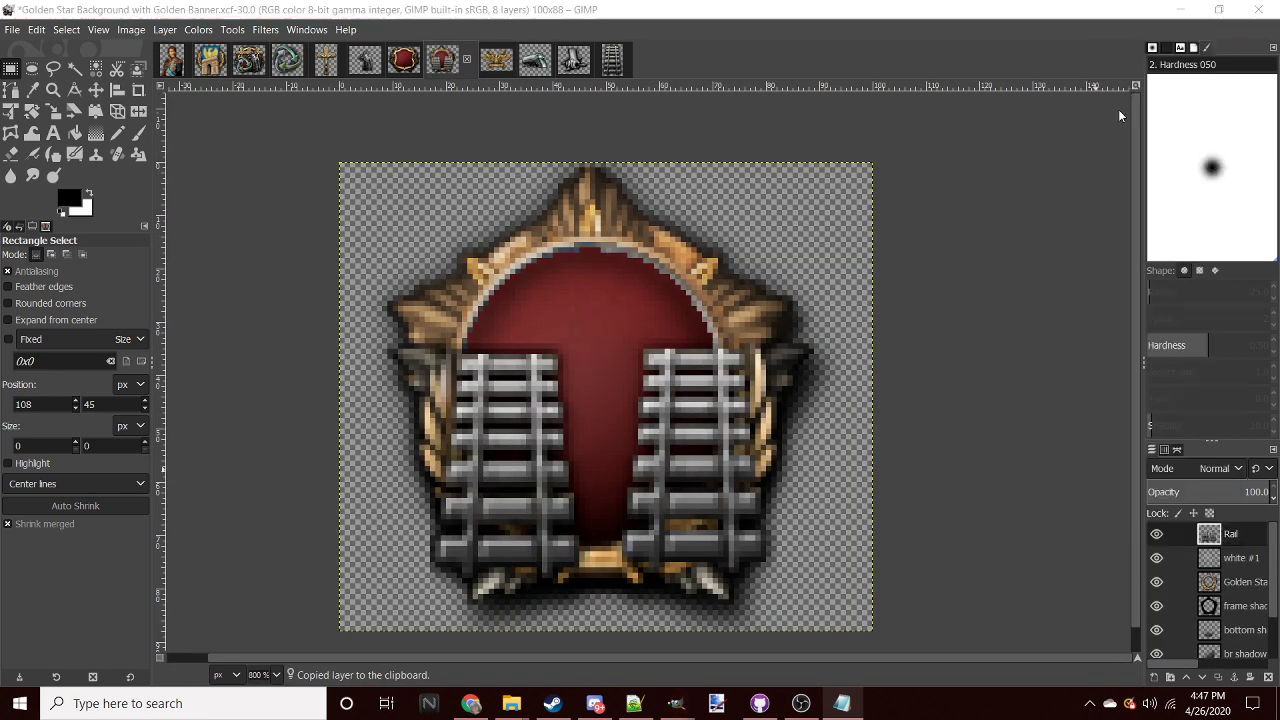
text(Train)
key(Return)
key(ctrl+v)
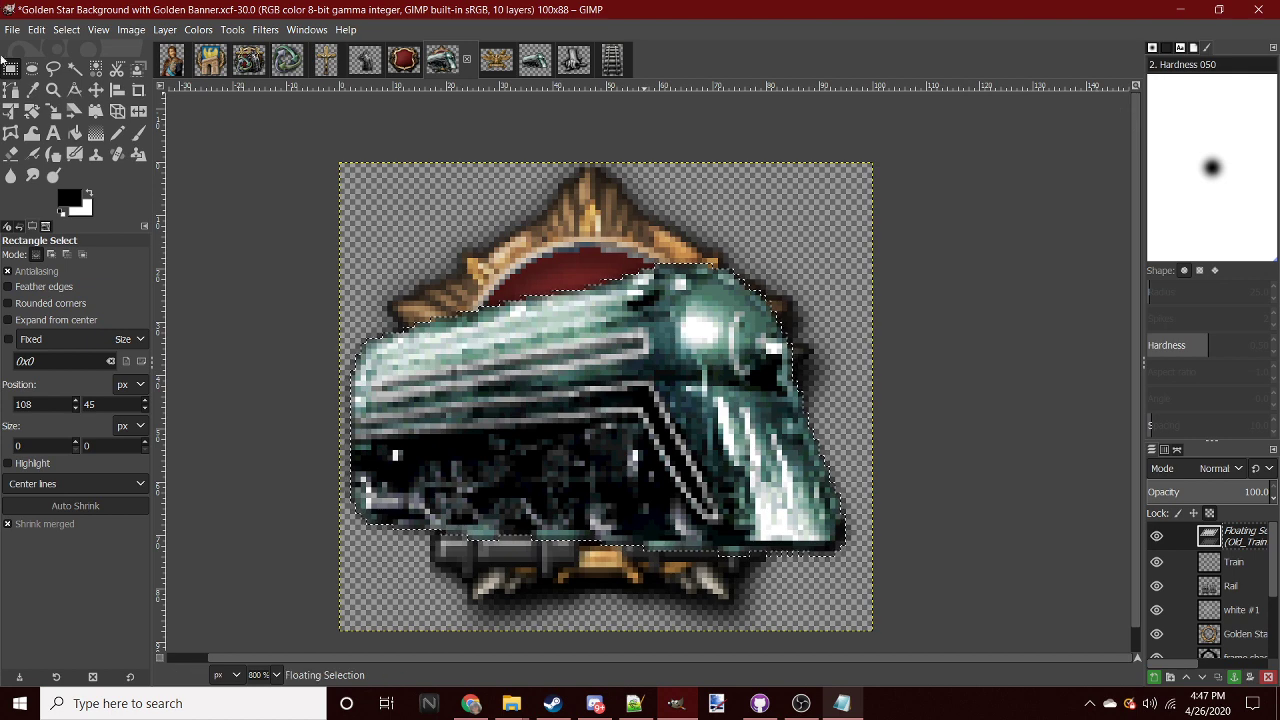
- Scale the pasted train down and anchor it on the Train layer
key(shift+s)
click(220, 226)
mouse_move(600, 420)
mouse_down()
mouse_move(680, 375)
mouse_move(641, 432)
mouse_up()
click(1089, 198)
key(ctrl+c)
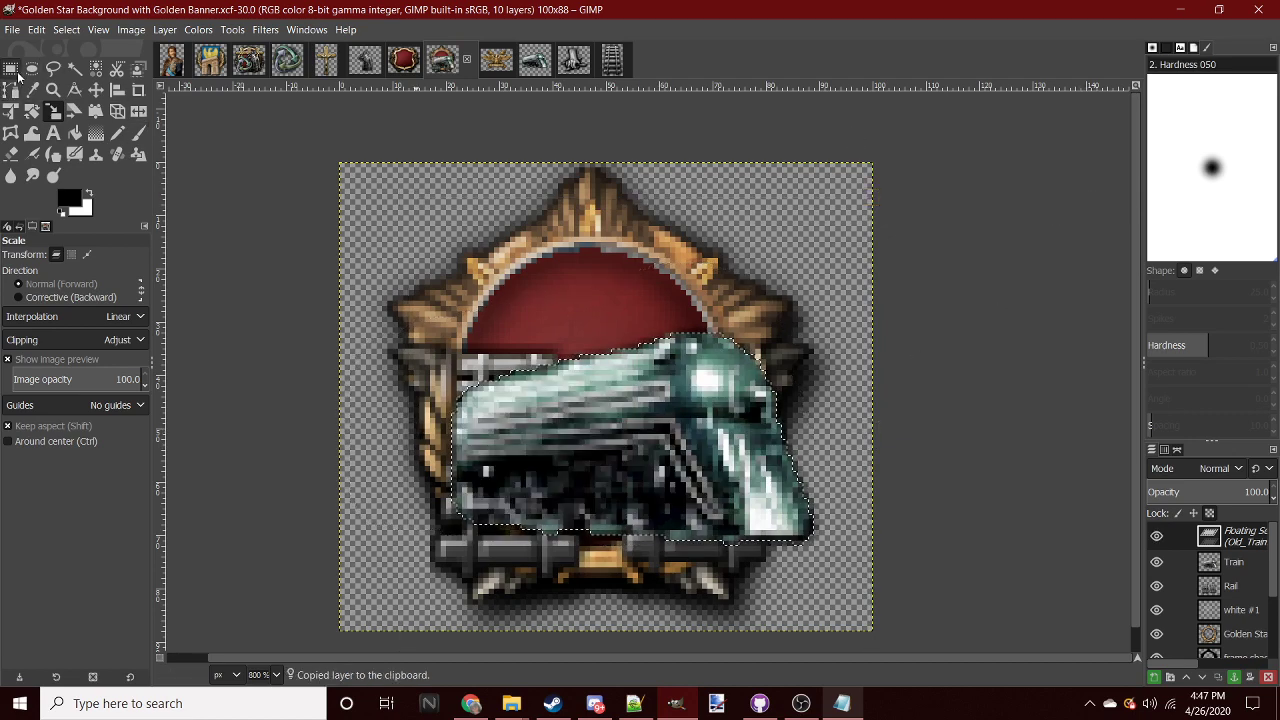
click(10, 68)
- Move the train over the frame's top, stack Train below Rail, and nudge the rails lower
key(ctrl+h)
key(m)
drag(639, 471, 605, 400)
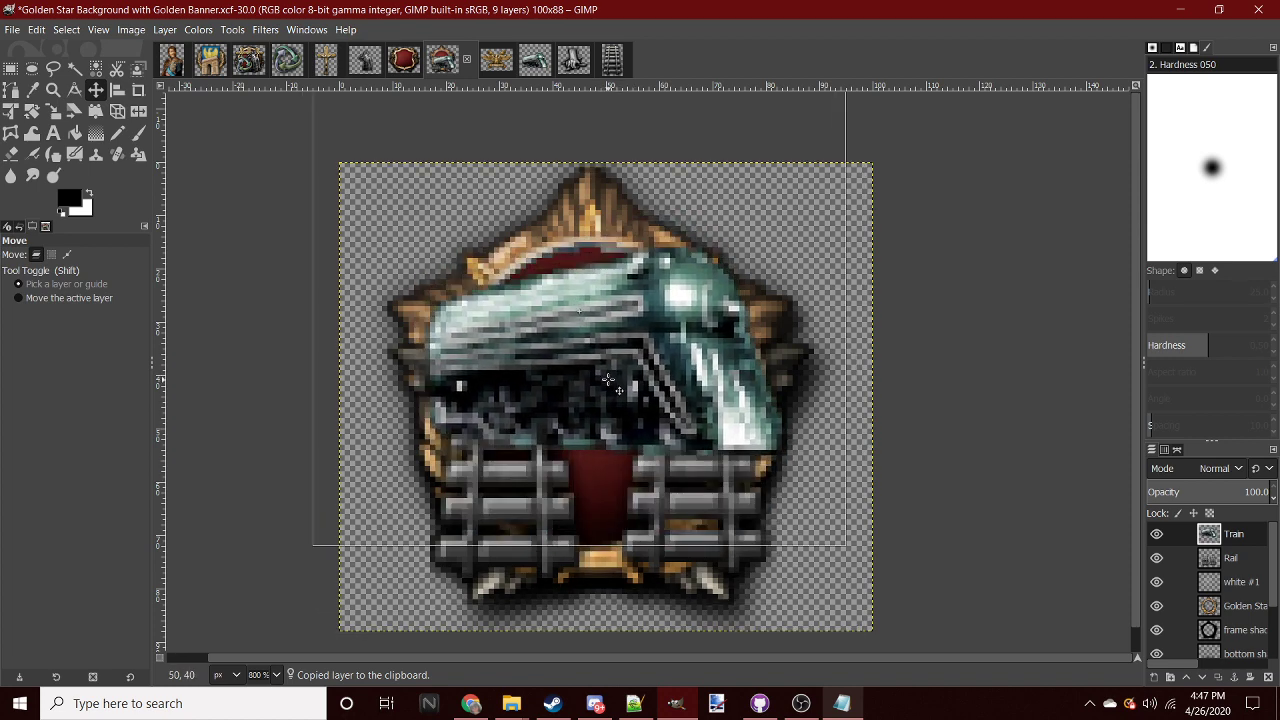
drag(1225, 534, 1225, 572)
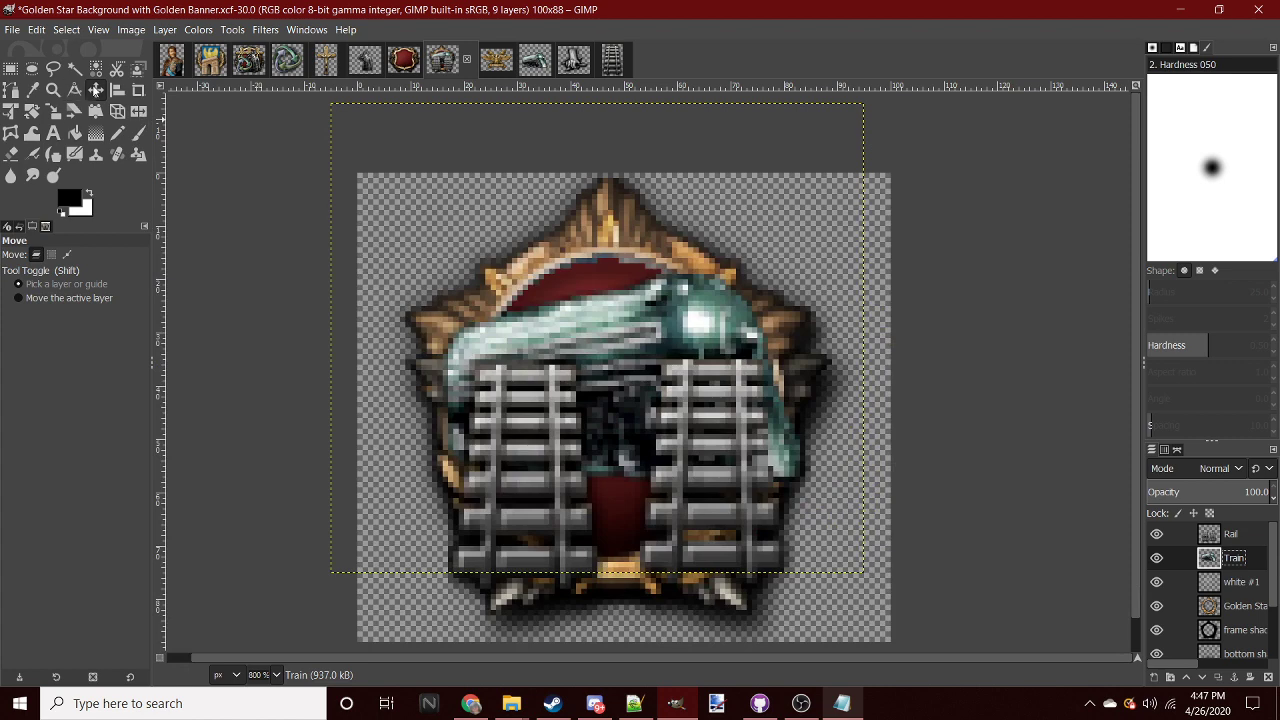
drag(503, 452, 513, 520)
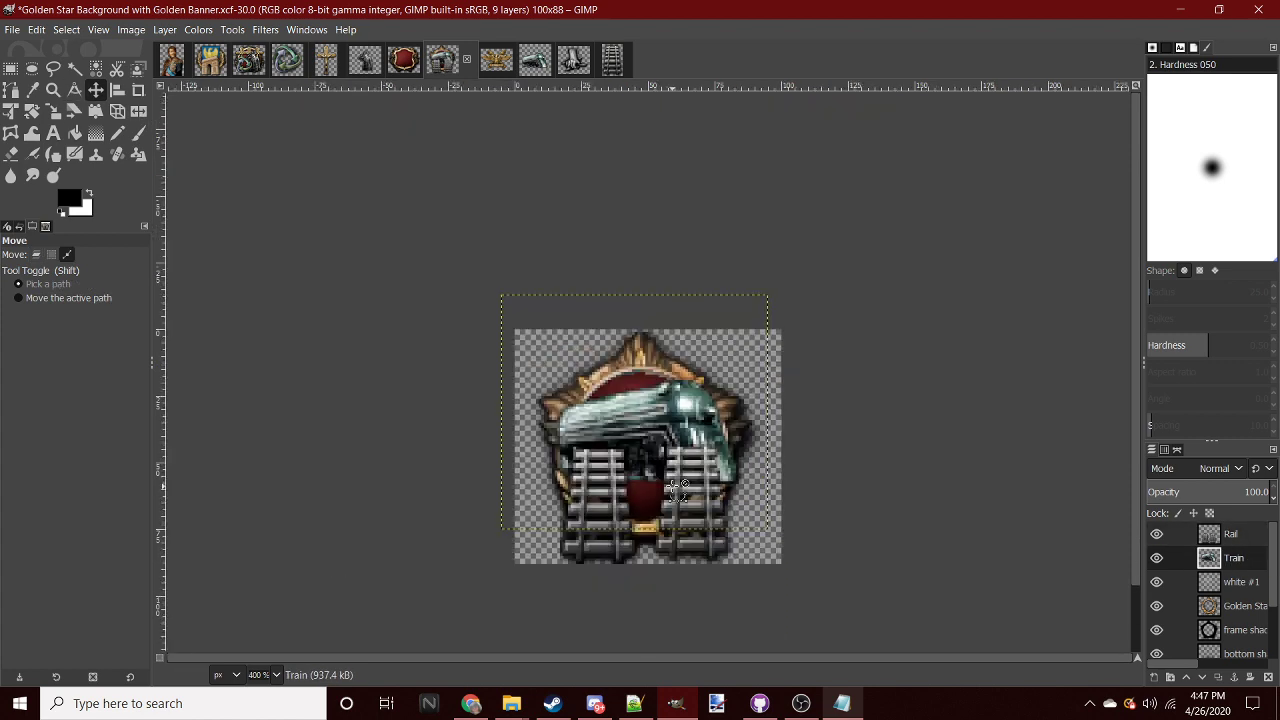
scroll(660, 420, up, 4)
click(497, 62)
- Create a 'Fascist' layer, paste the eagle, and anchor it lower over the rails
click(441, 60)
right_click(1226, 534)
click(1088, 116)
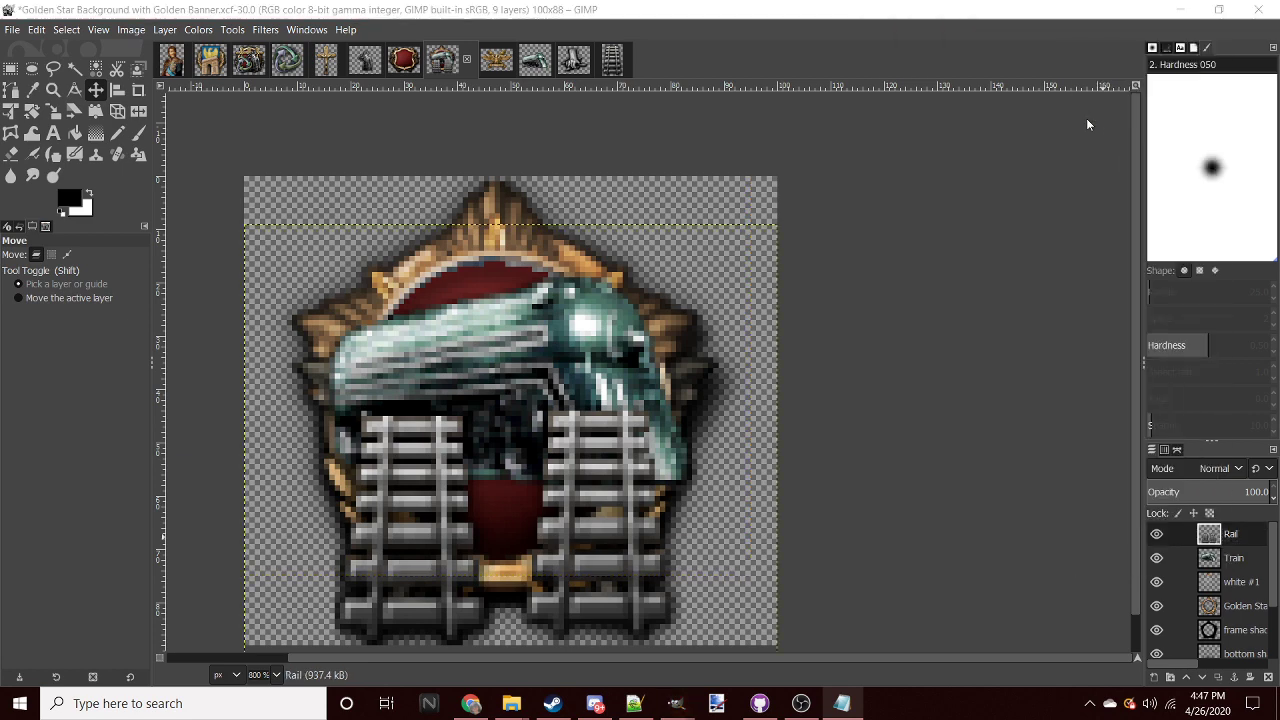
text(Fascist)
key(Return)
key(ctrl+v)
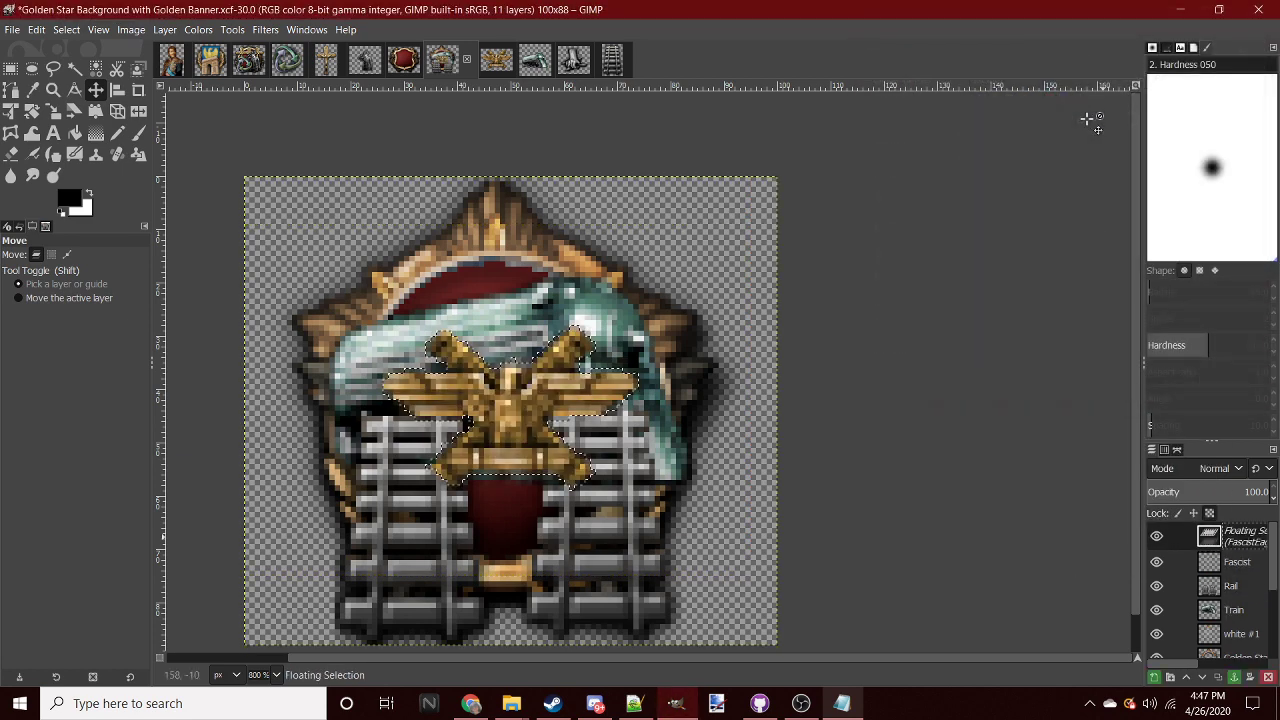
key(r)
drag(530, 404, 530, 504)
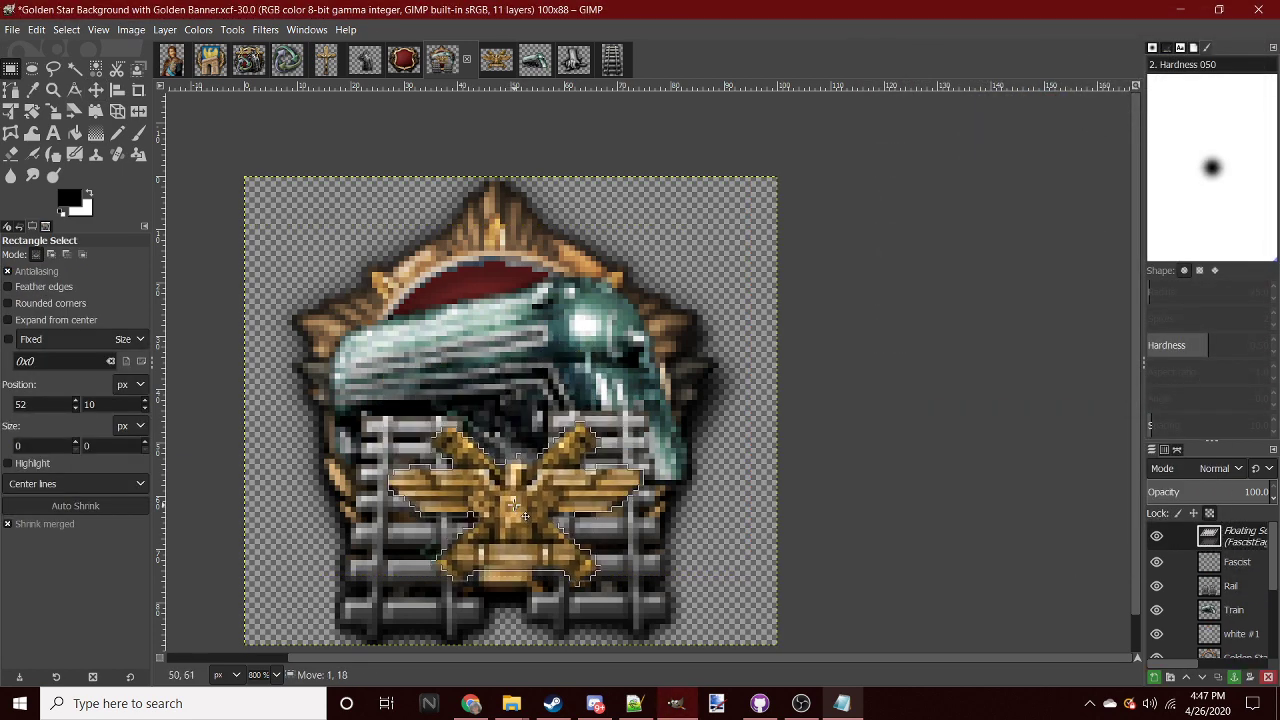
key(ctrl+h)
- Erase a small spot on the Fascist eagle layer
scroll(628, 496, down, 5)
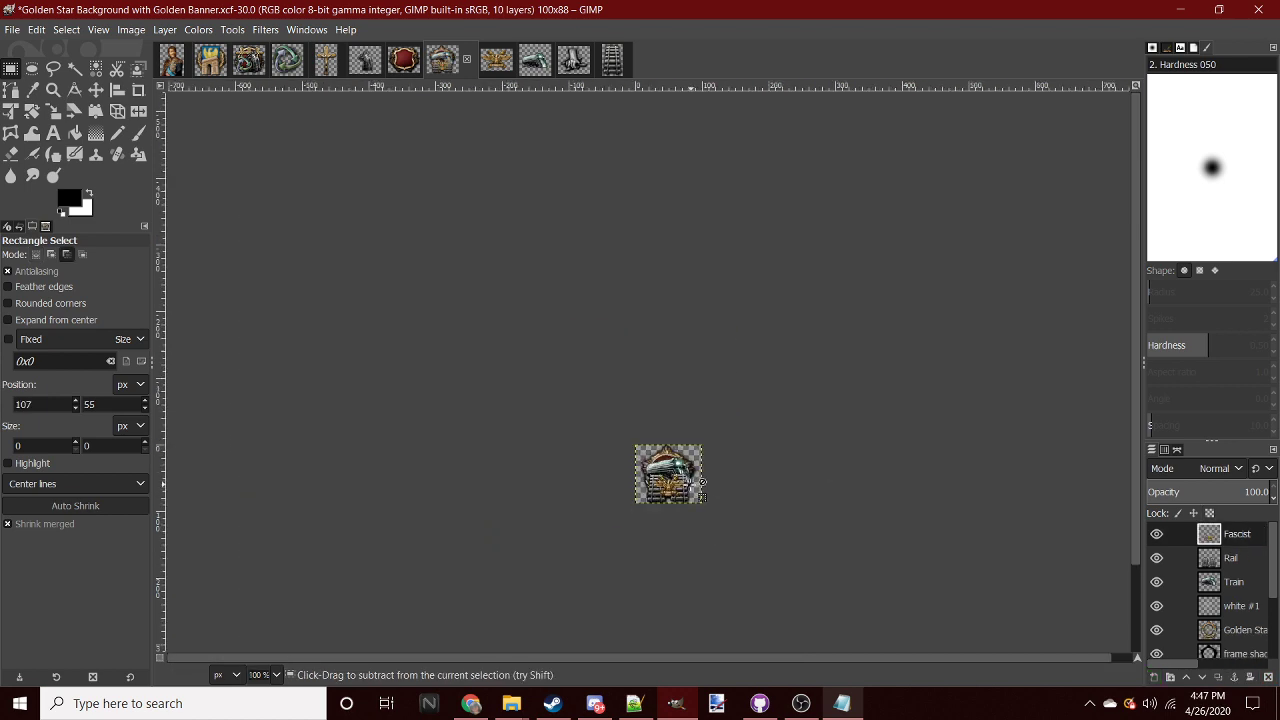
scroll(679, 505, up, 7)
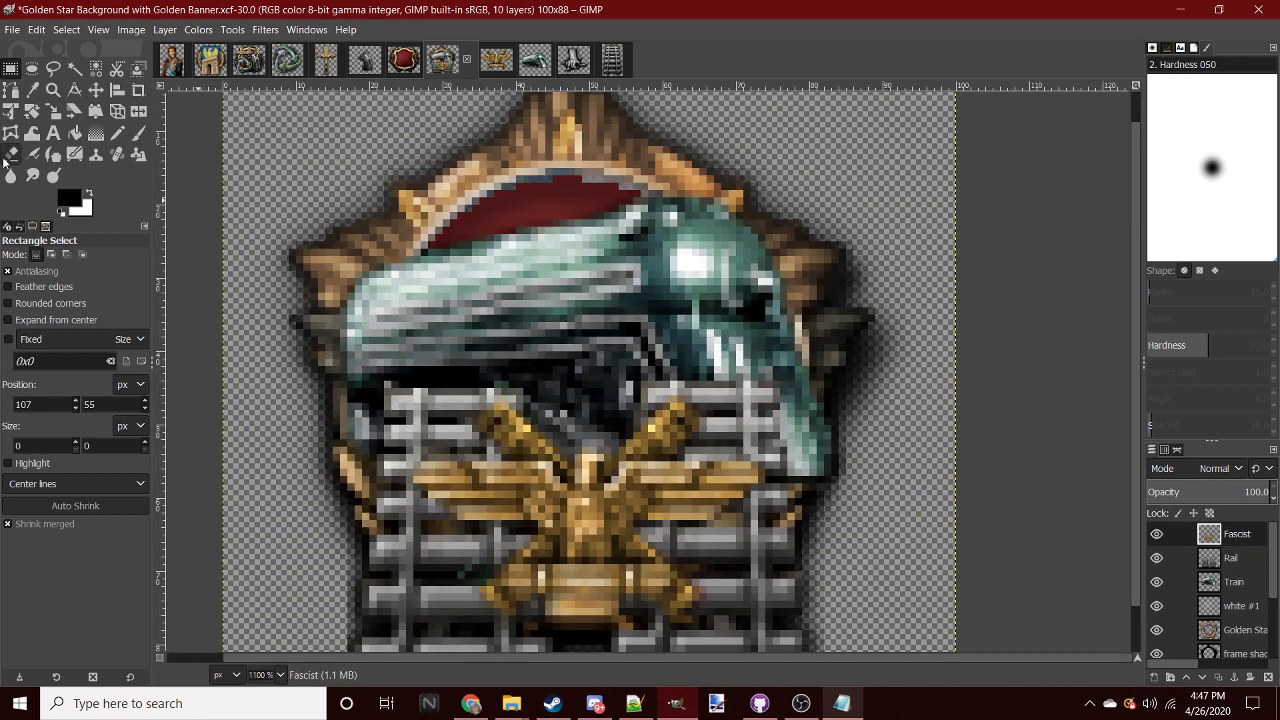
click(10, 155)
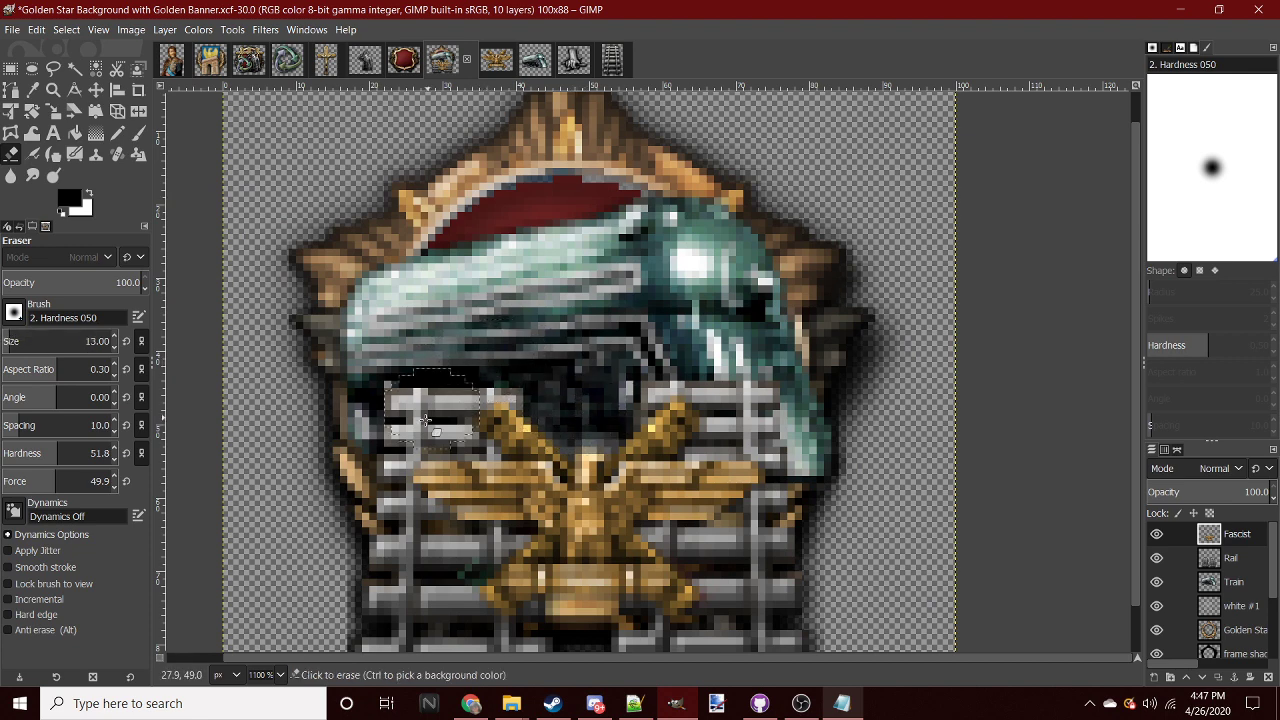
click(380, 468)
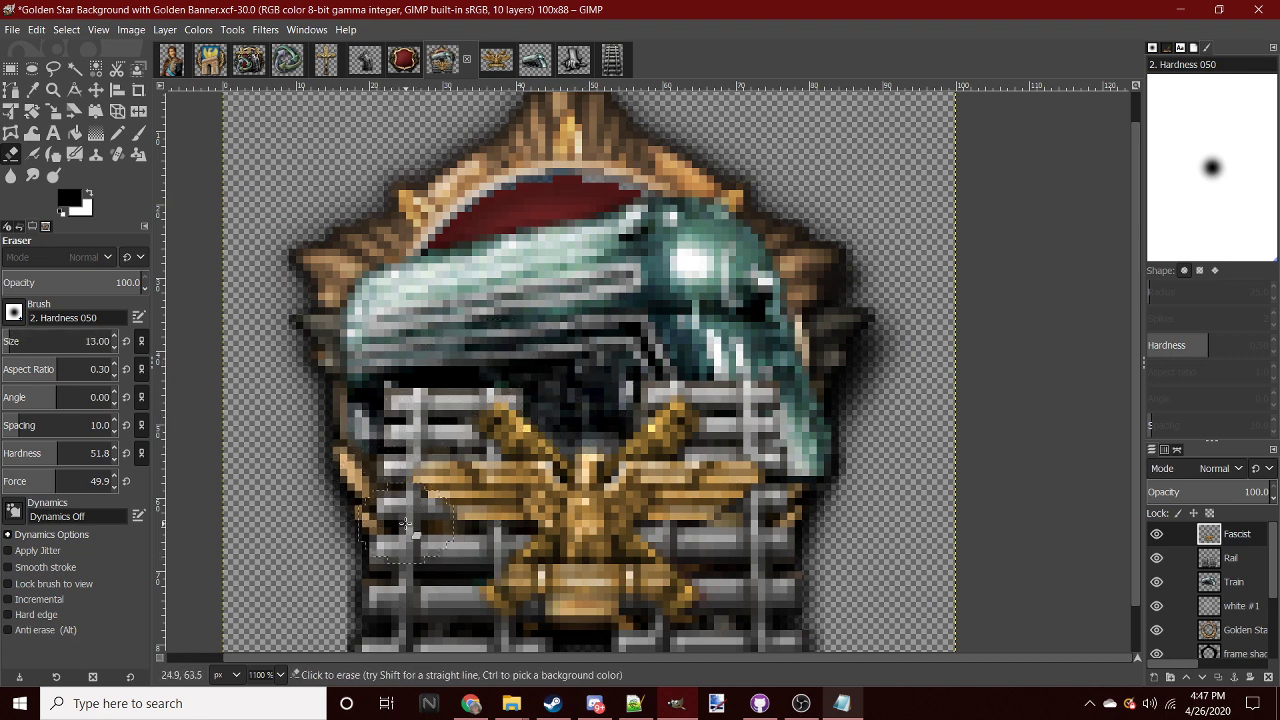
- Paste the eagle onto a new Fascist #1 layer and paint it into a solid black silhouette
scroll(464, 561, down, 1)
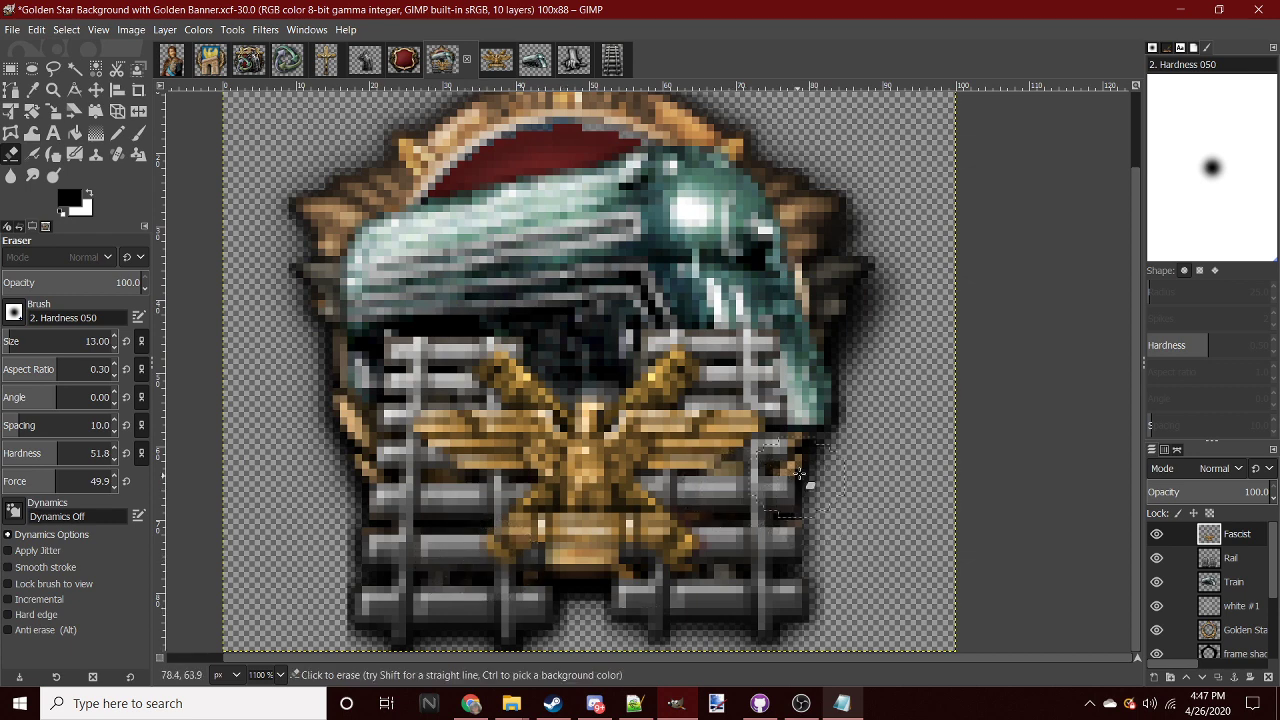
right_click(1221, 534)
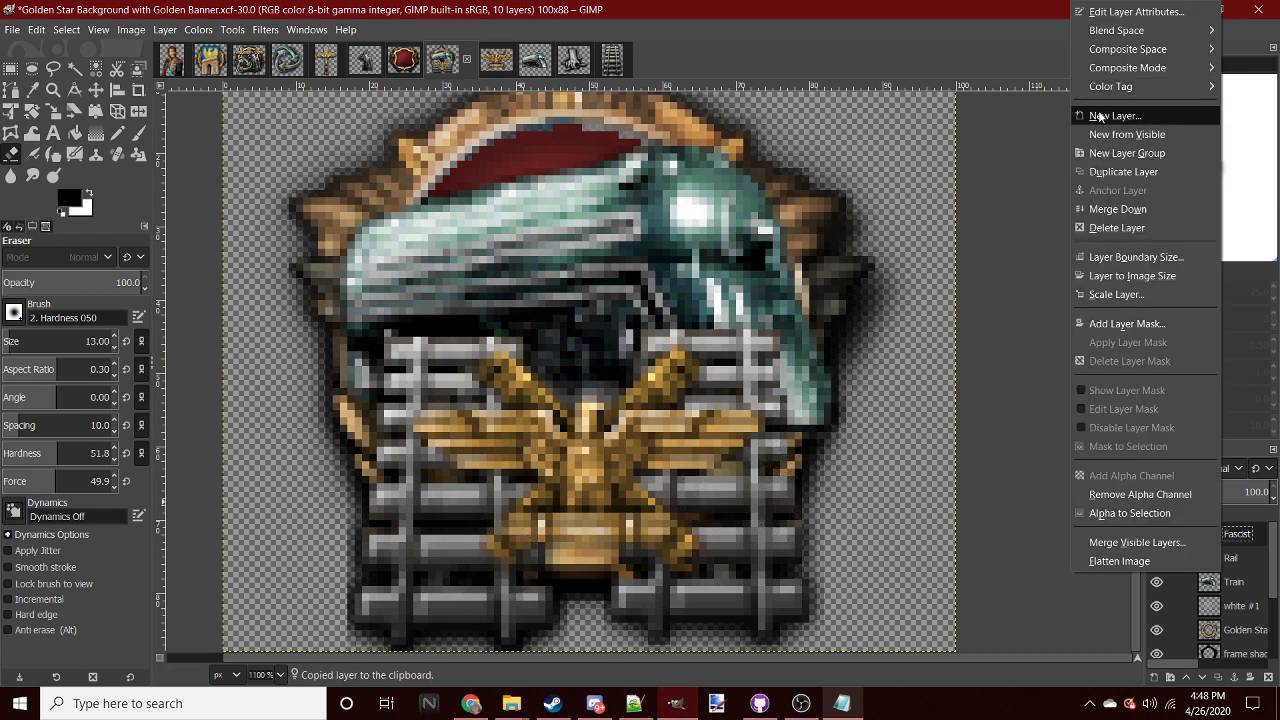
click(1160, 116)
click(1176, 474)
key(ctrl+v)
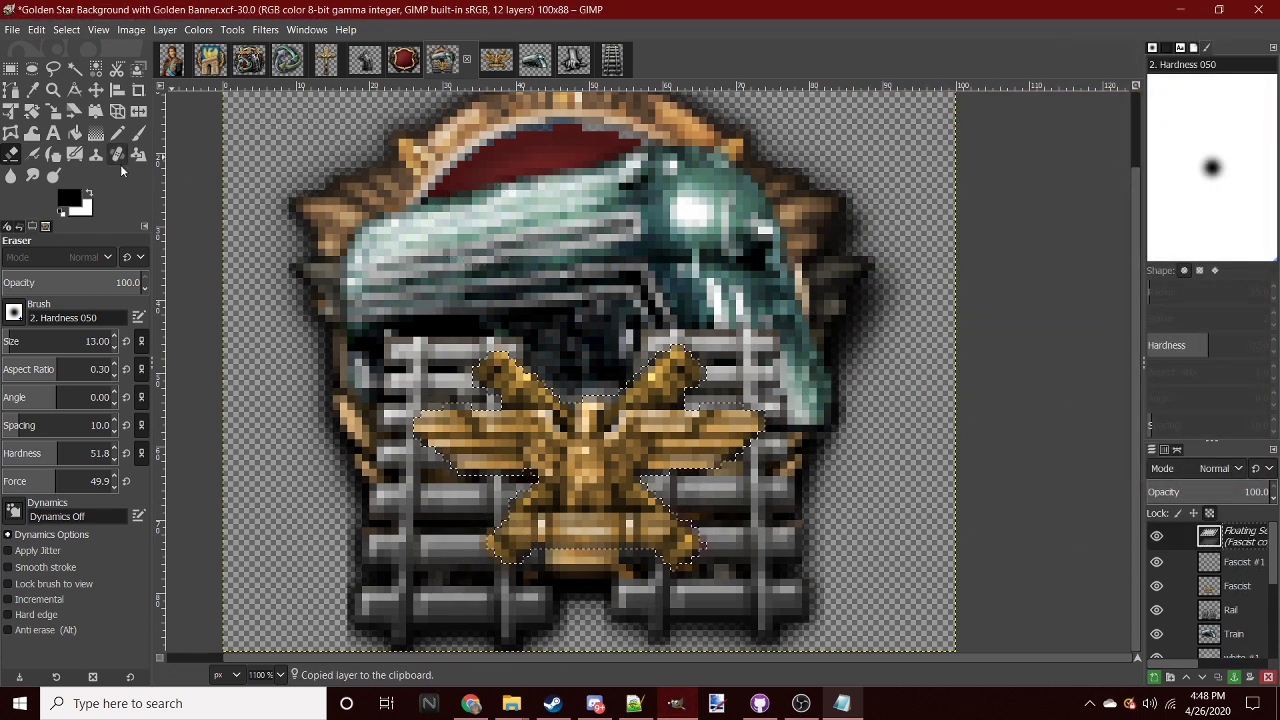
click(139, 133)
drag(50, 341, 100, 341)
drag(600, 450, 847, 330)
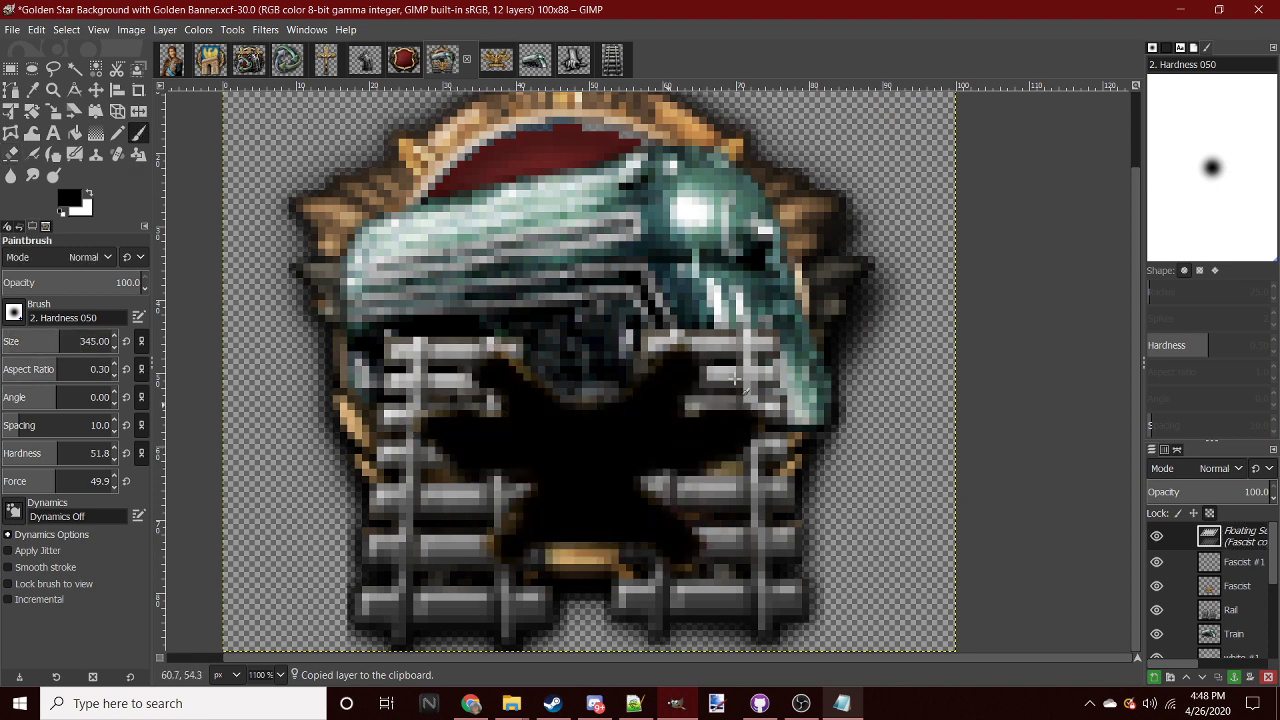
key(r)
click(1122, 496)
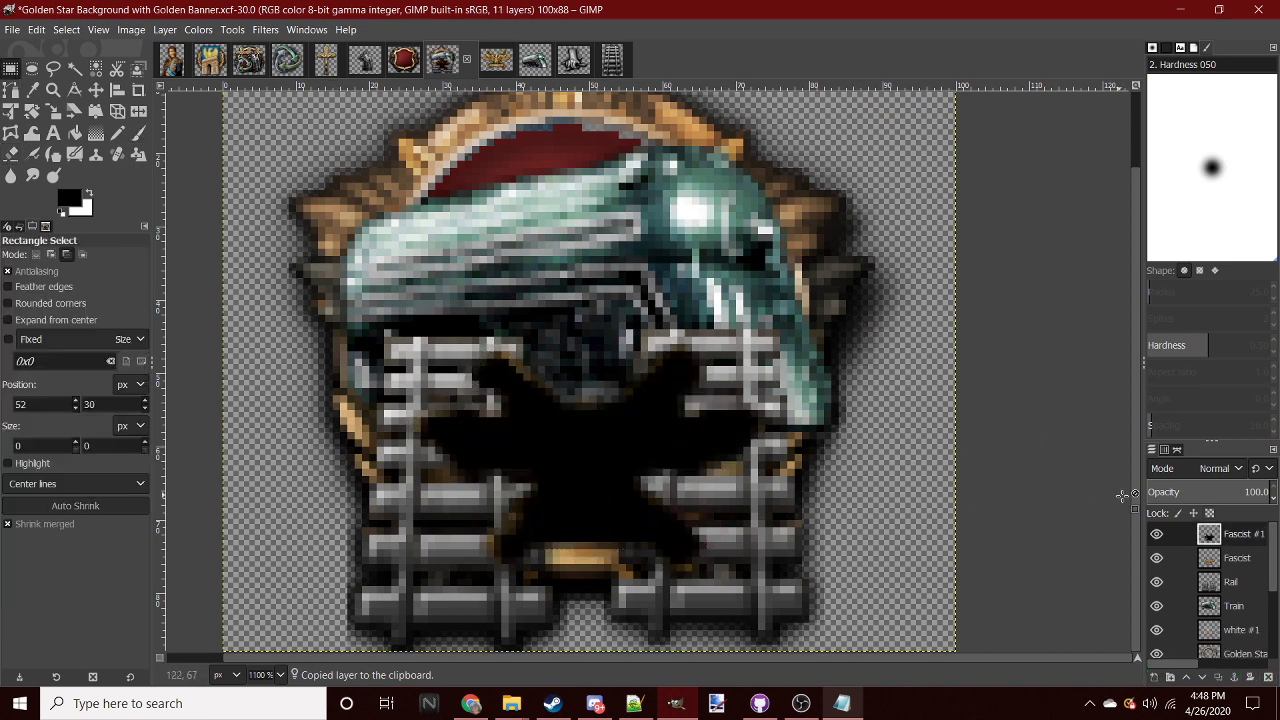
- Paste the eagle onto a new Fascist #2 layer, Gaussian-blur it, and merge it down
right_click(1205, 540)
click(1114, 116)
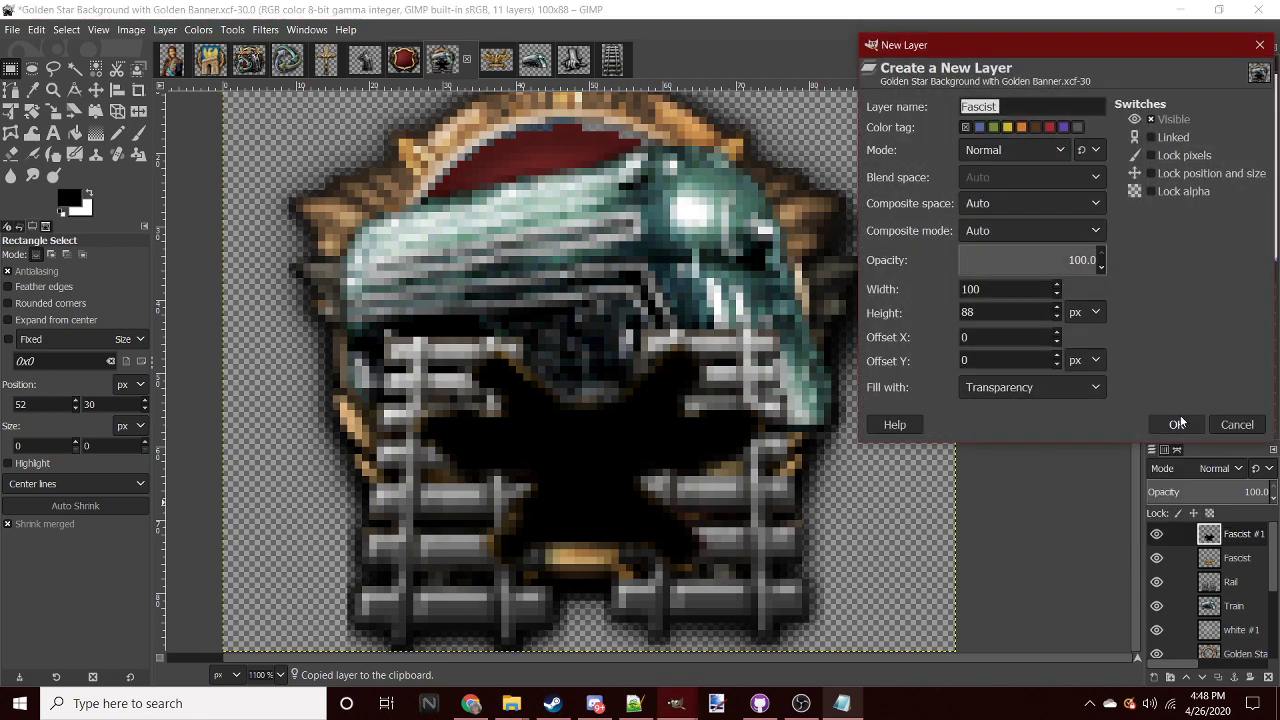
click(1166, 423)
key(ctrl+v)
click(362, 205)
click(264, 32)
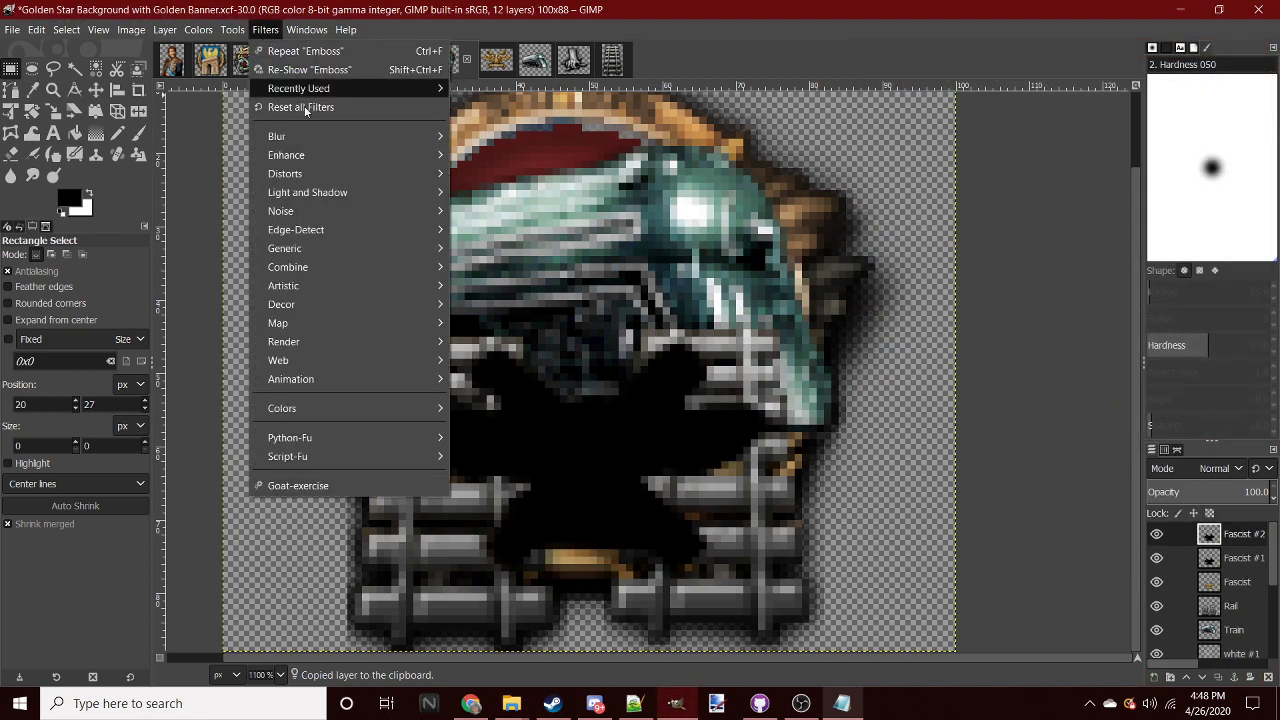
click(499, 136)
click(309, 326)
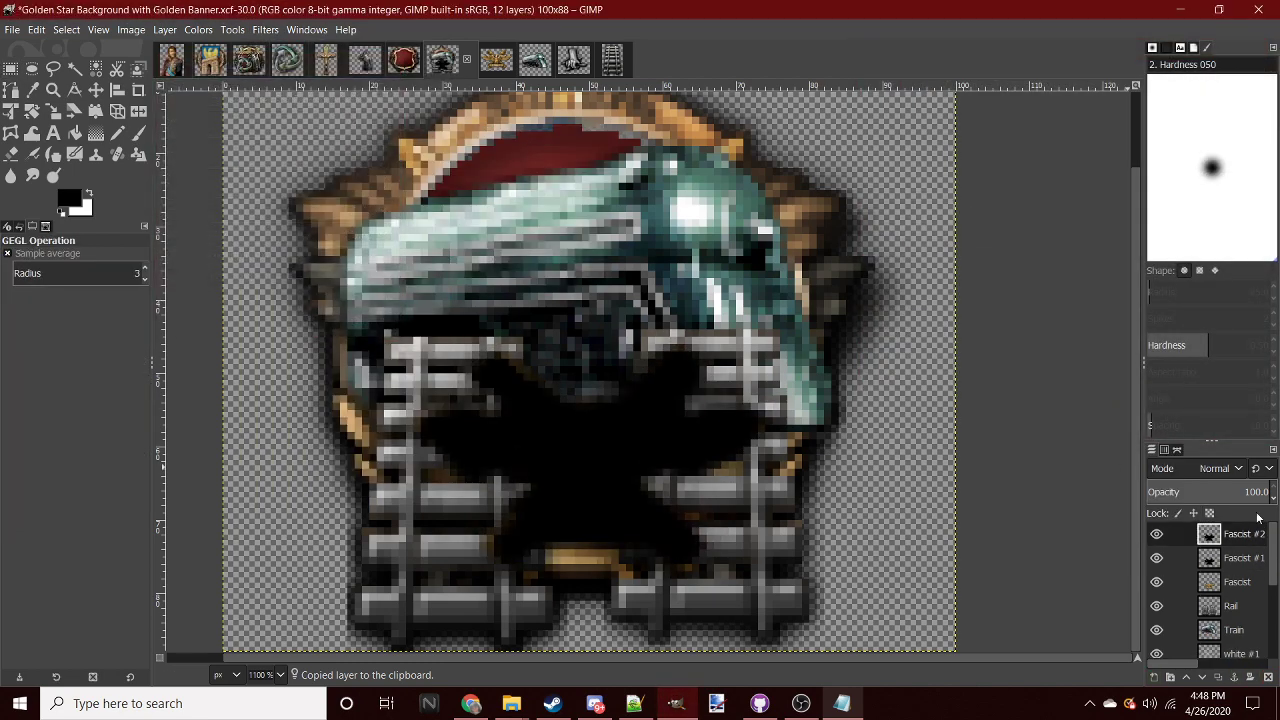
right_click(1260, 540)
click(1160, 212)
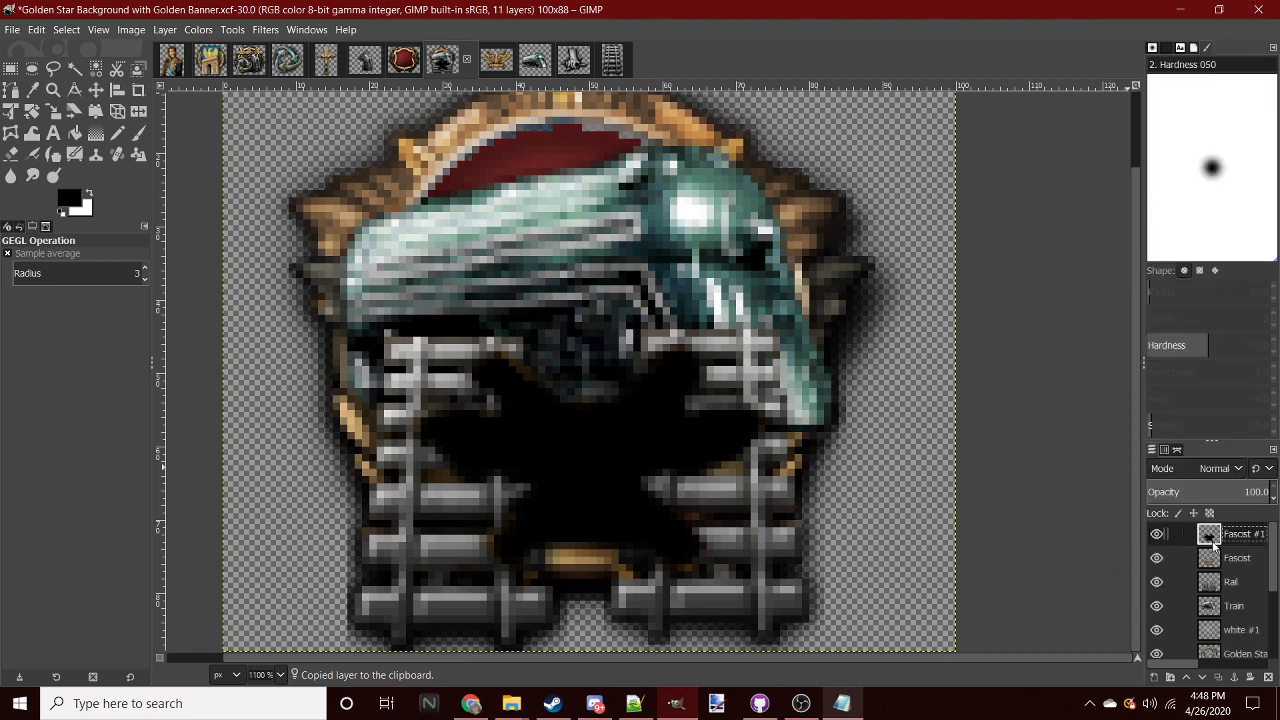
- Paste the golden eagle again, anchor it, and fit the whole badge in view
key(ctrl+v)
key(r)
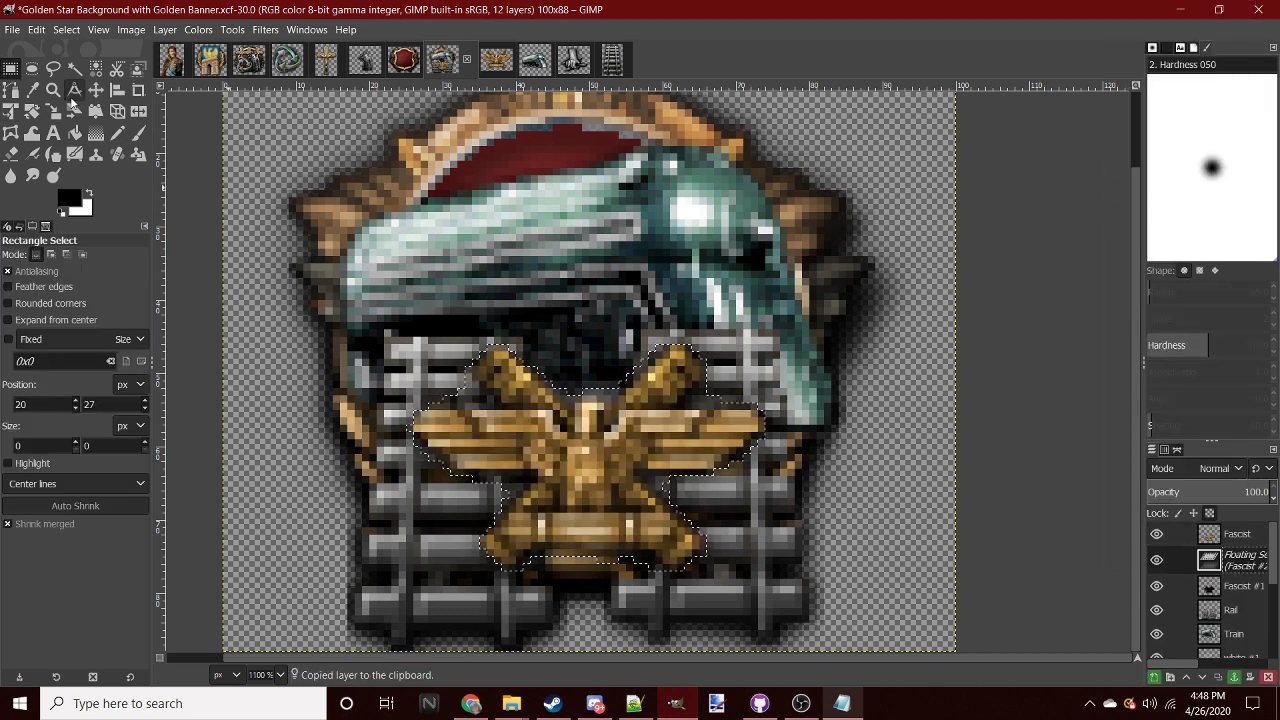
key(ctrl+h)
key(1)
key(4)
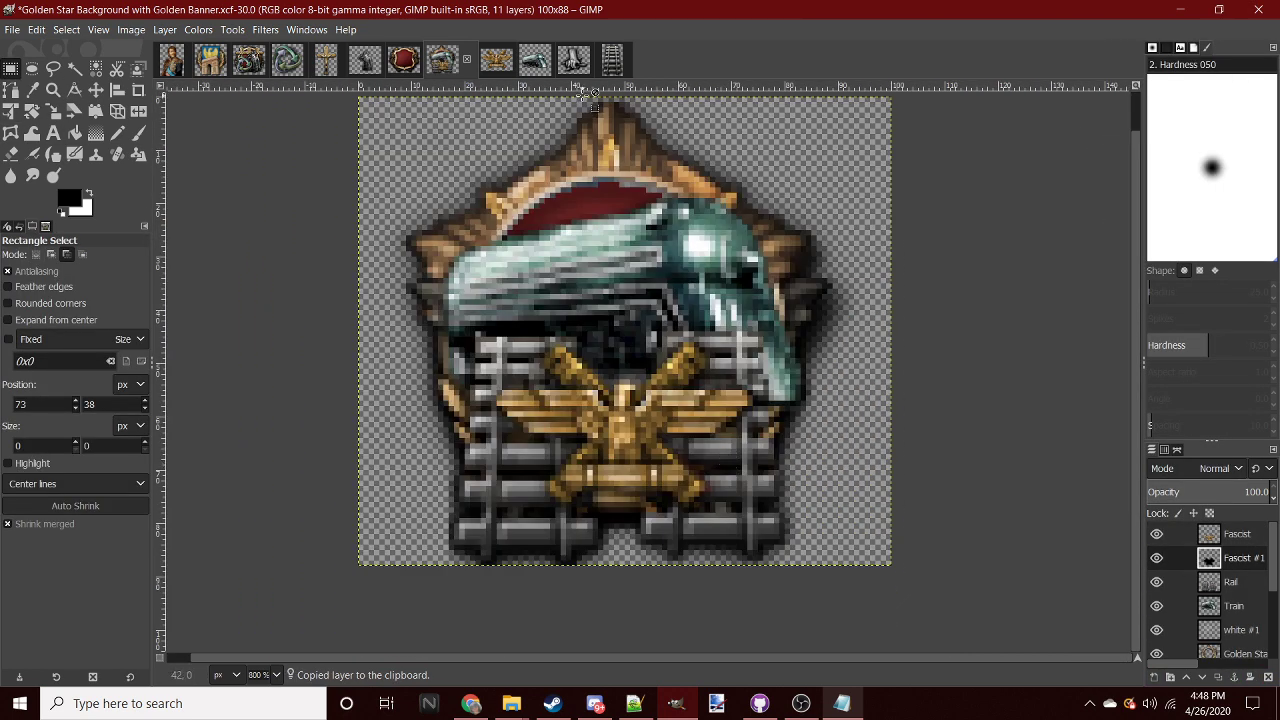
click(575, 63)
- Add a 'Puppet Hand' layer and anchor the pasted grey fist at the badge top
click(438, 63)
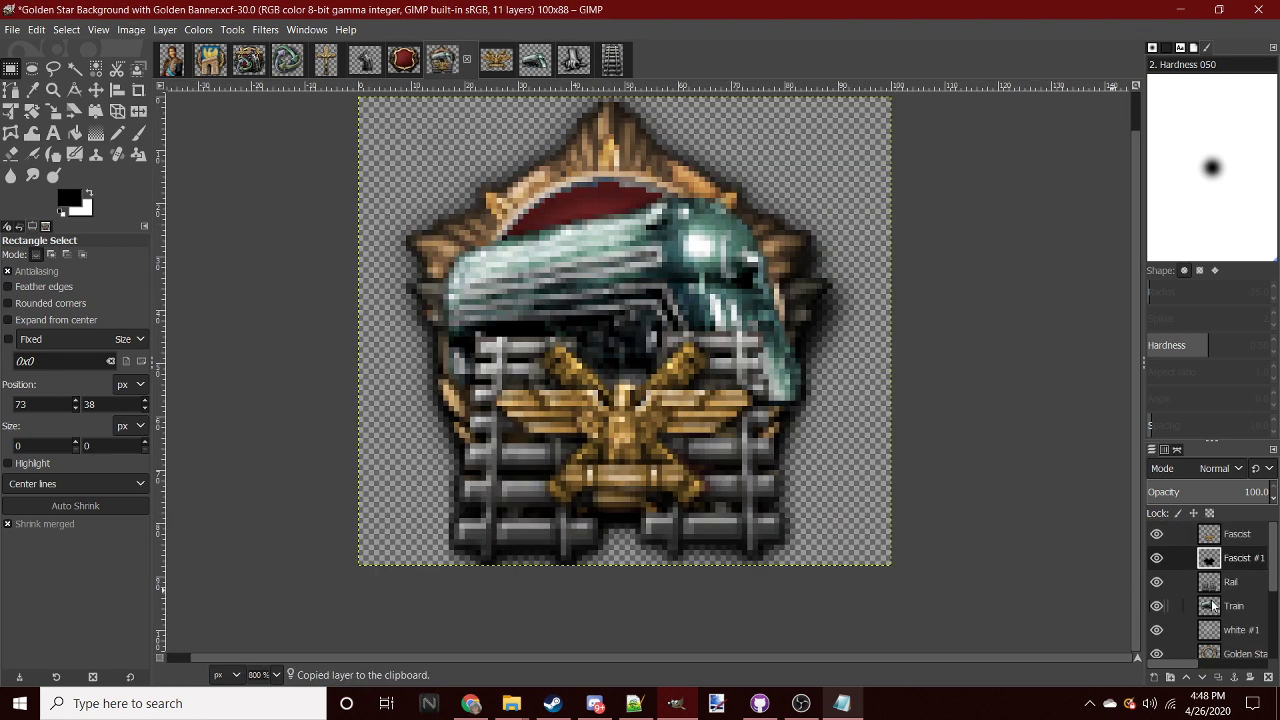
right_click(1215, 540)
click(1117, 119)
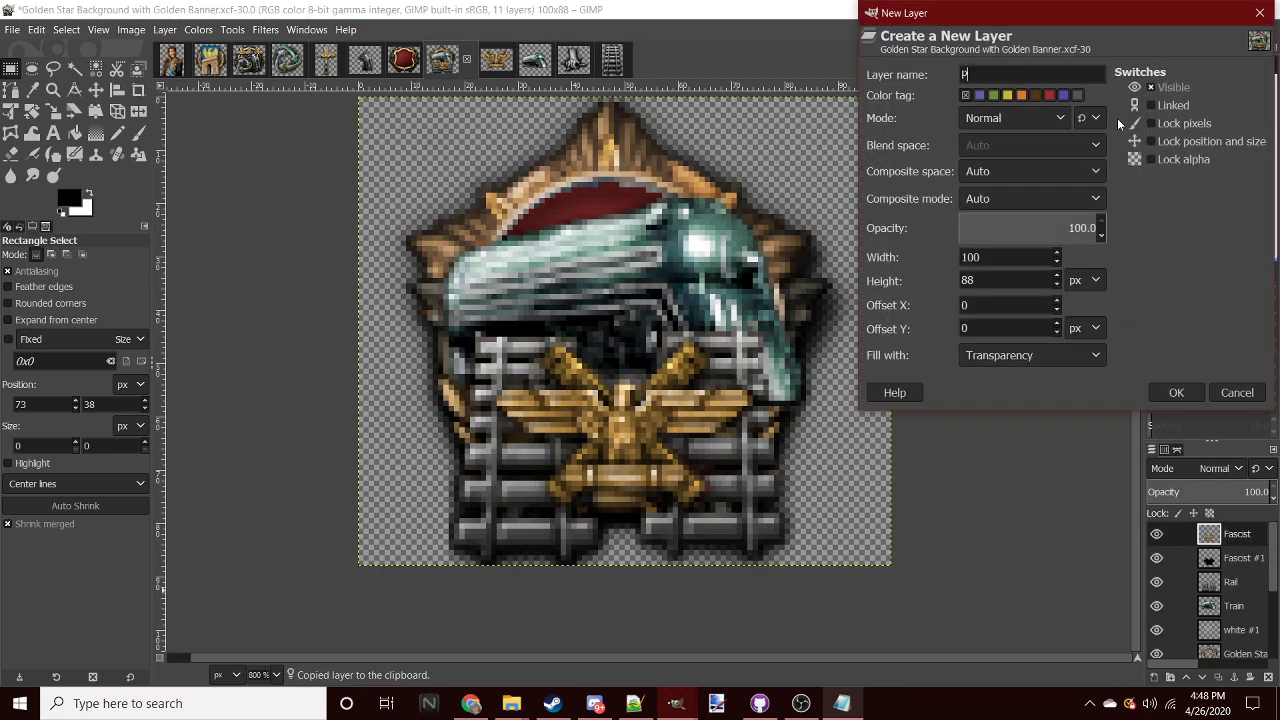
text(Puppet Hand)
key(Return)
key(ctrl+v)
click(12, 90)
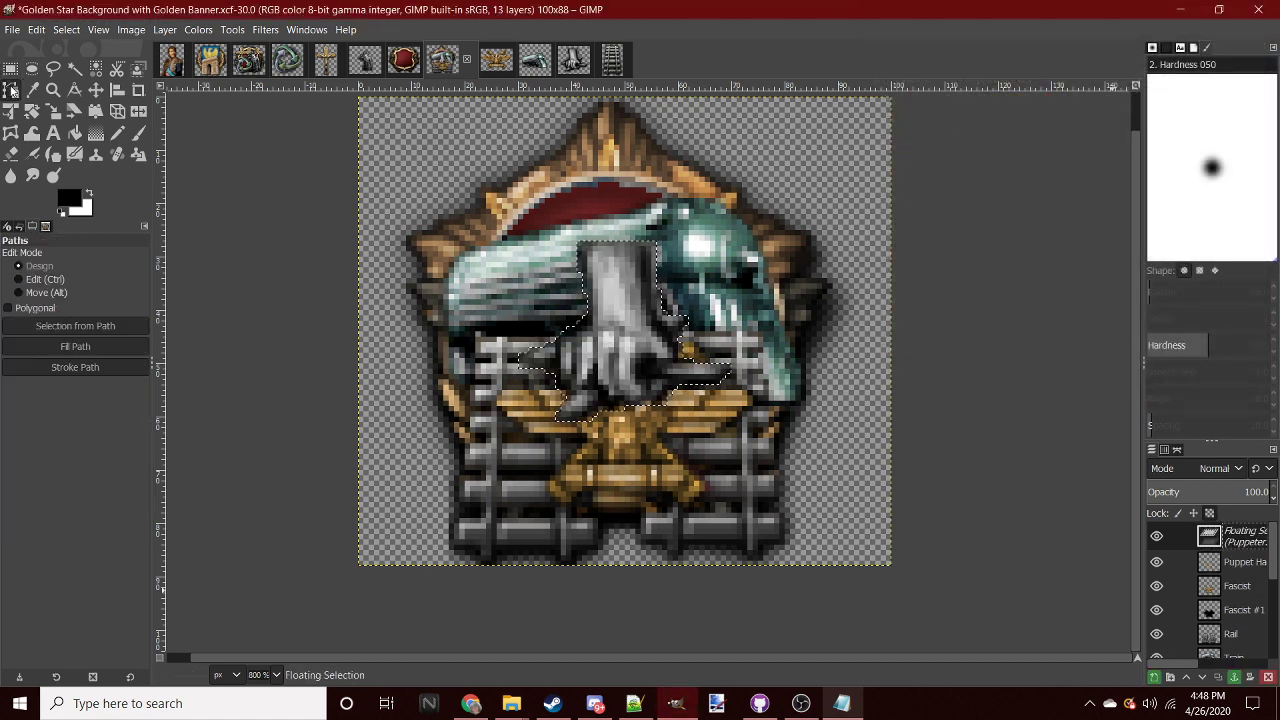
key(r)
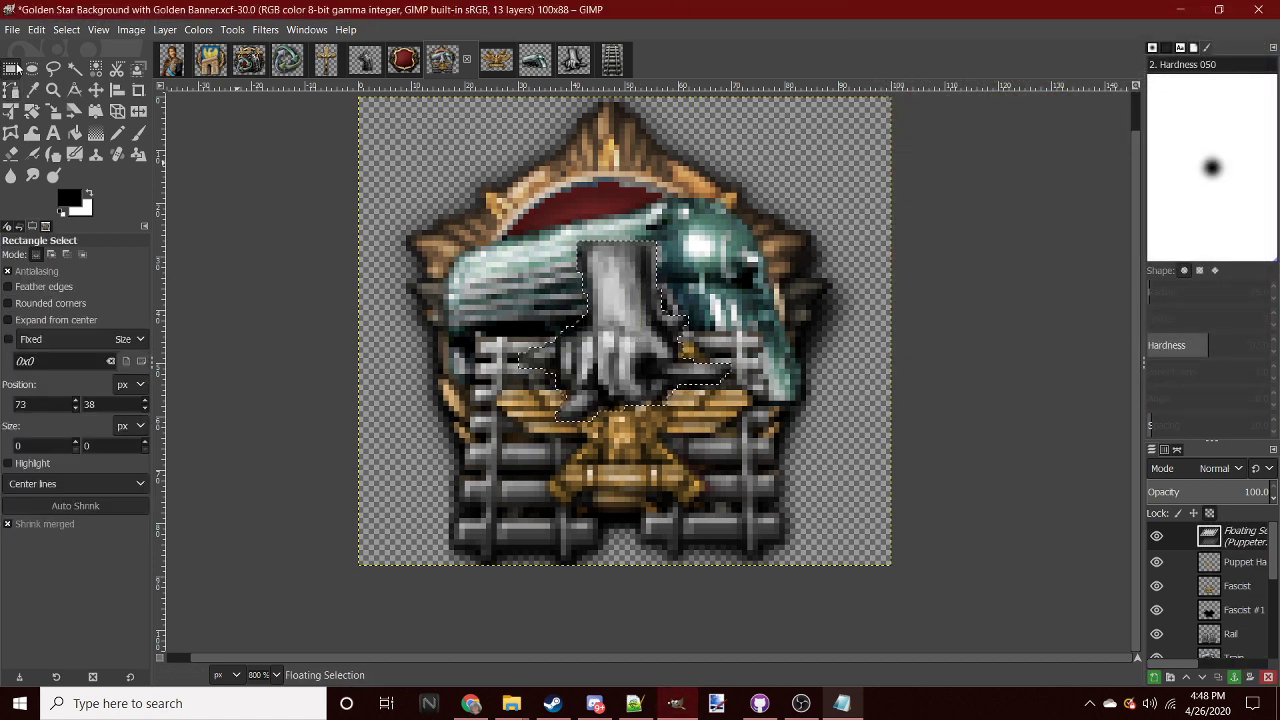
drag(633, 330, 617, 190)
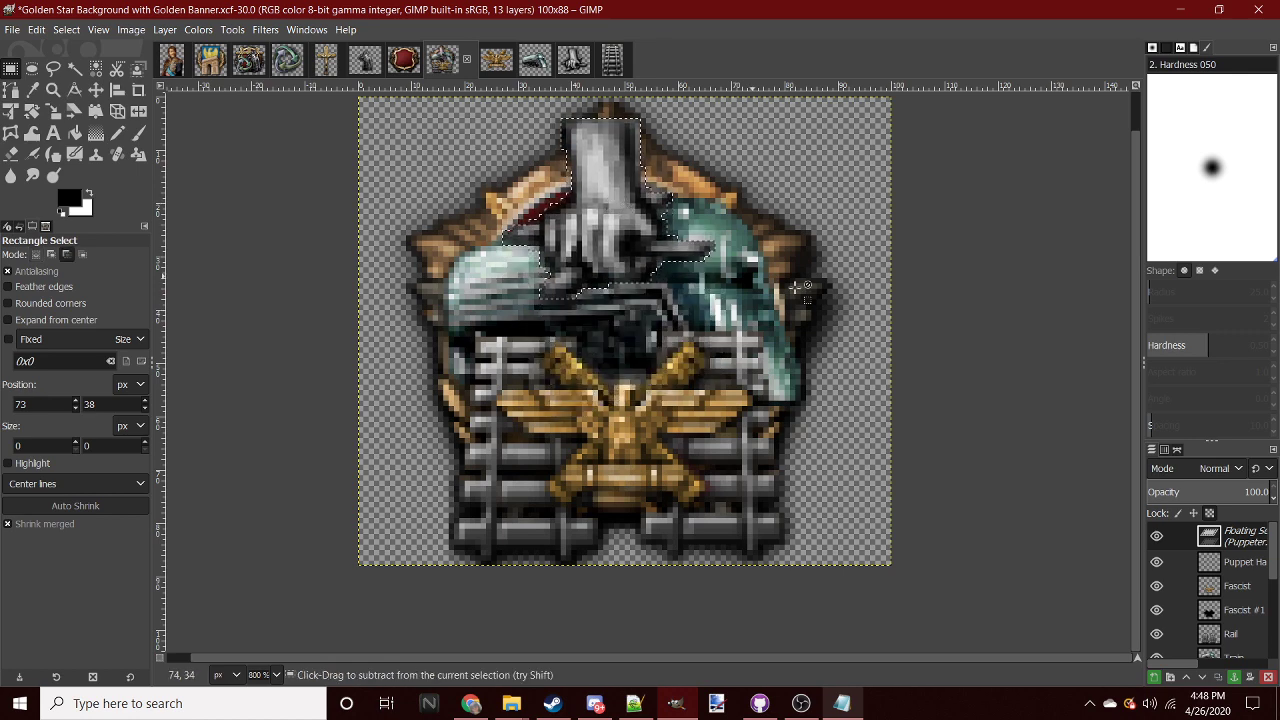
click(793, 289)
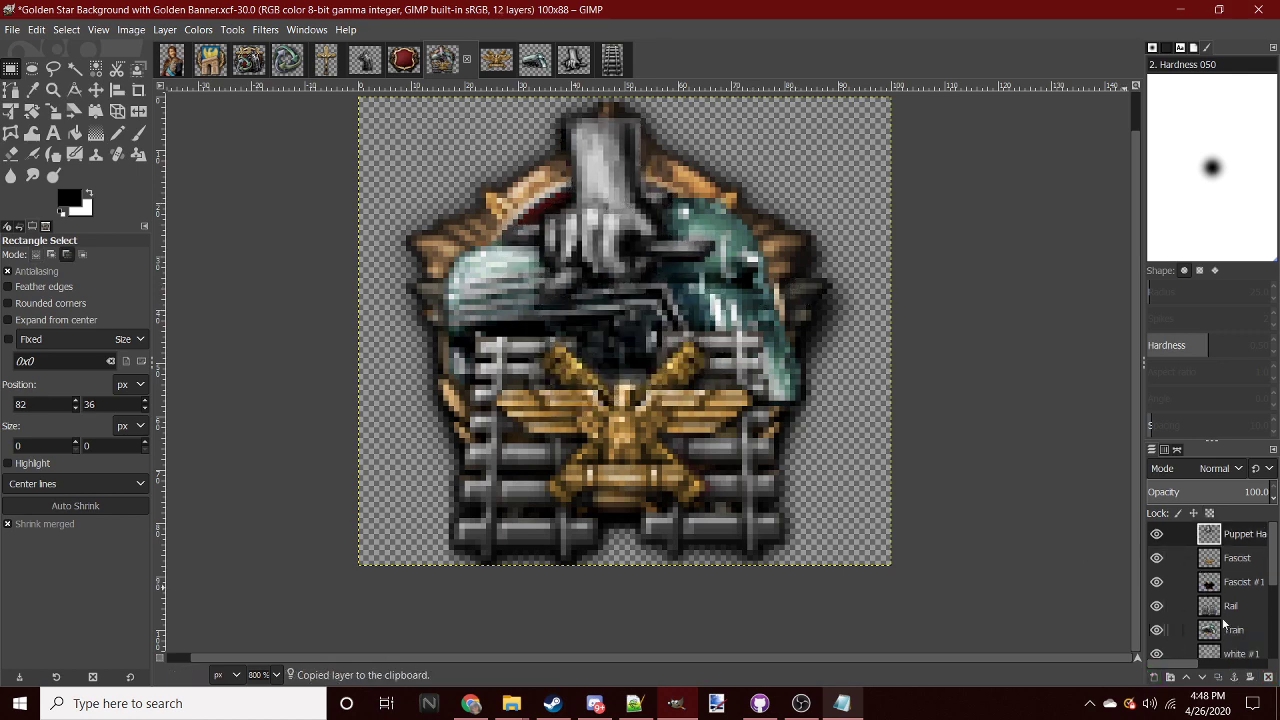
- Cut the Train layer, raise the rails toward the centre, and merge the layer down
key(ctrl+x)
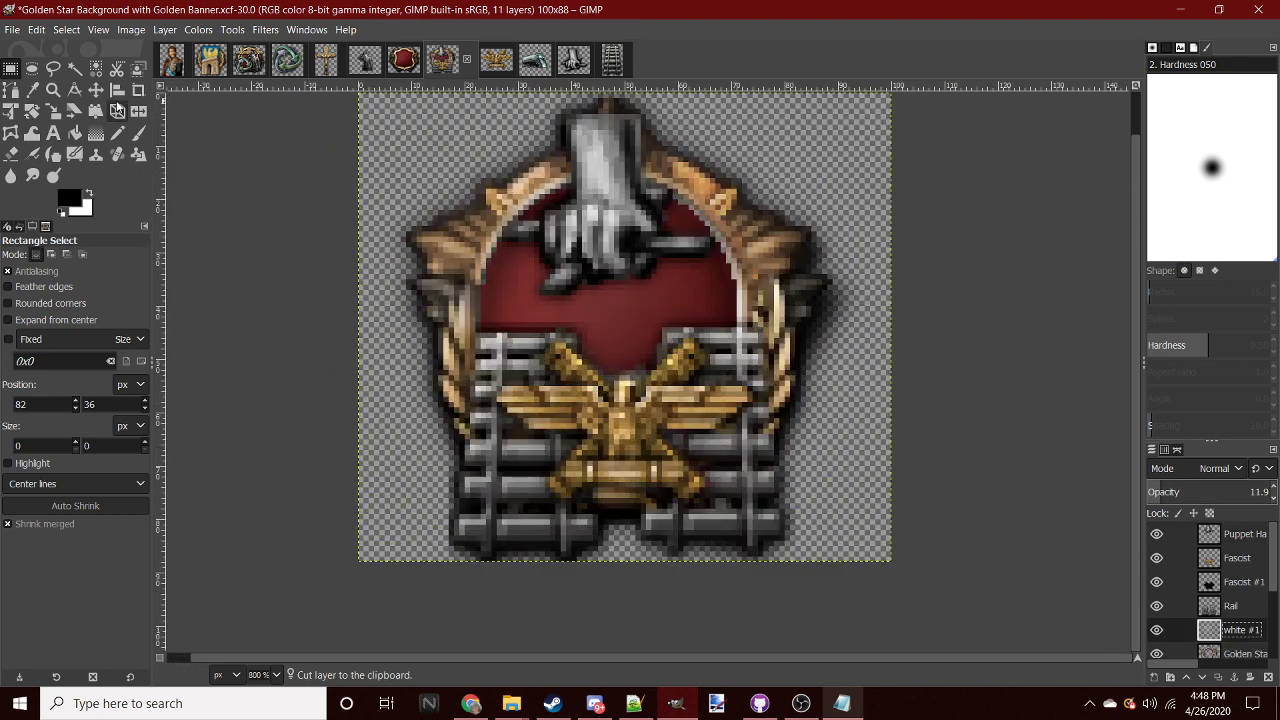
click(96, 89)
drag(501, 533, 533, 427)
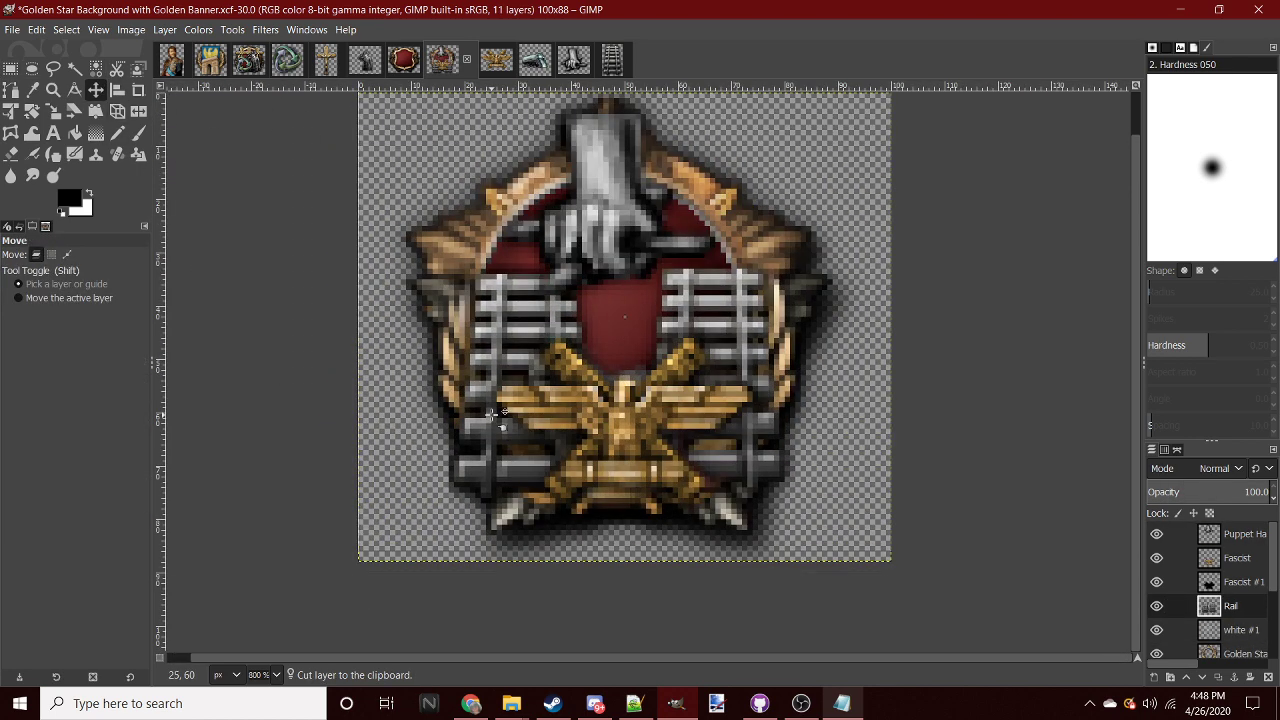
right_click(1257, 583)
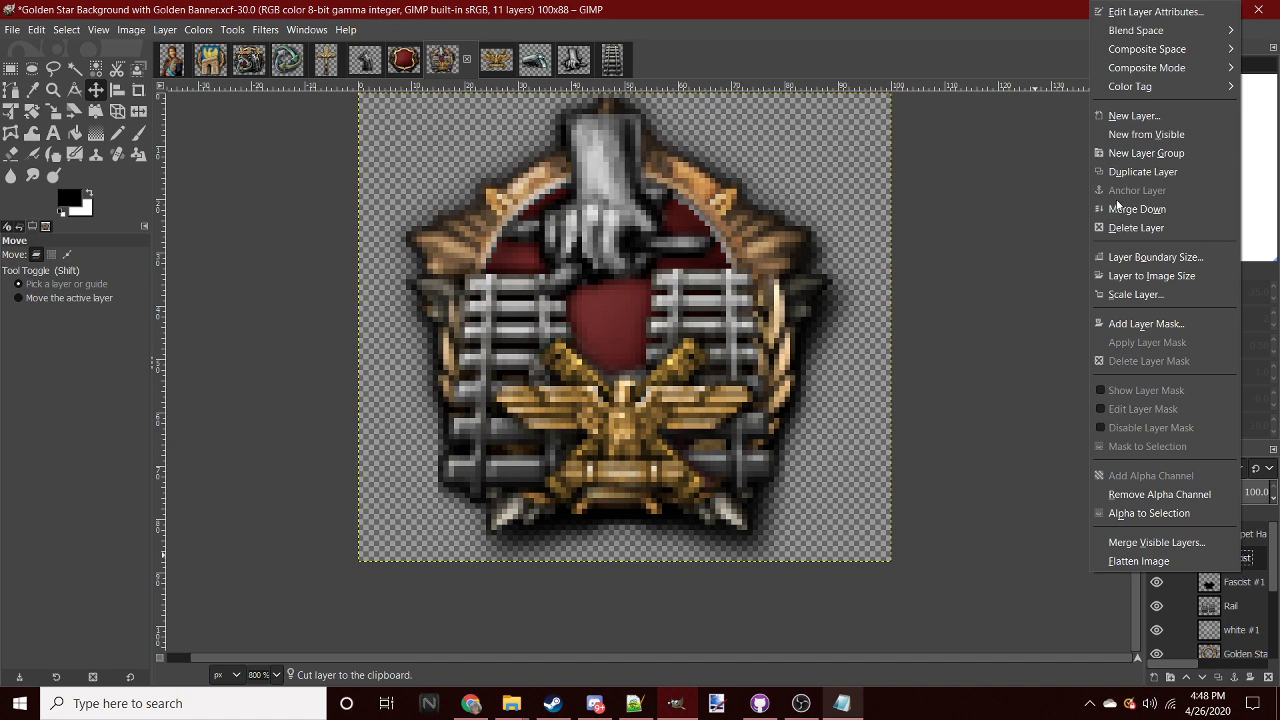
click(1100, 208)
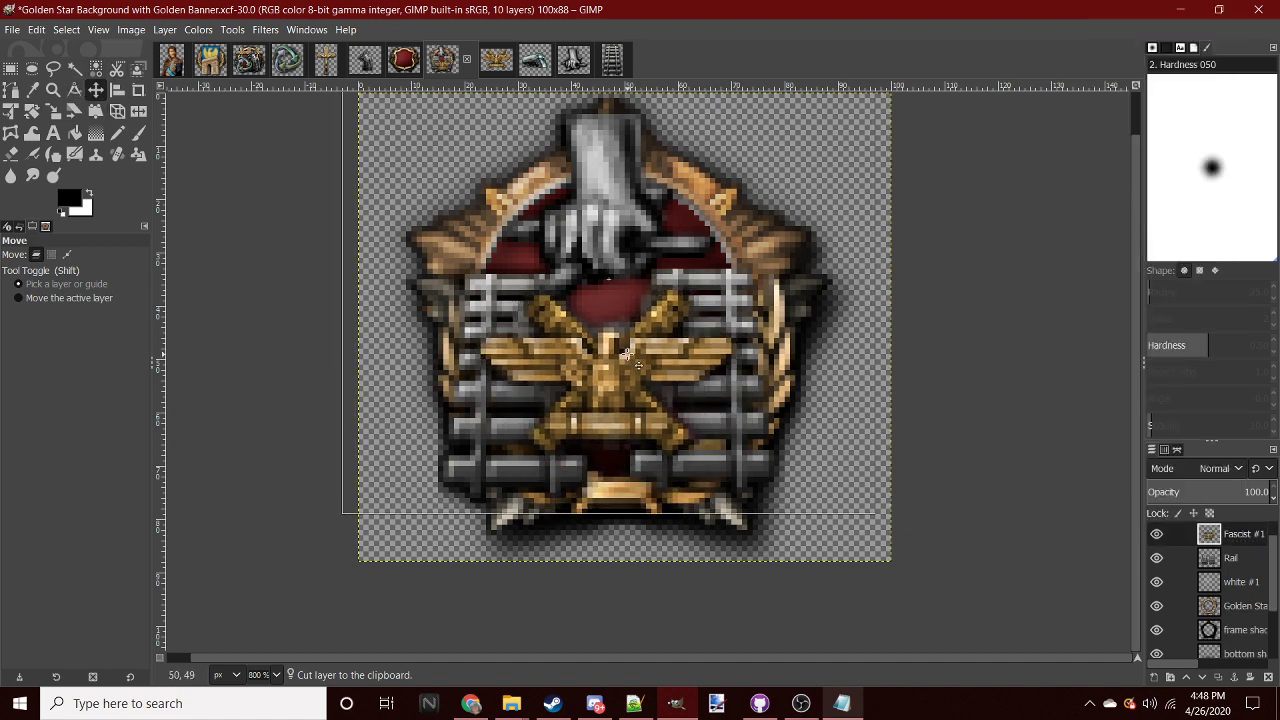
- Make Fascist #1 the active layer and bring up the File > Open image browser
scroll(692, 410, down, 5)
scroll(697, 410, up, 3)
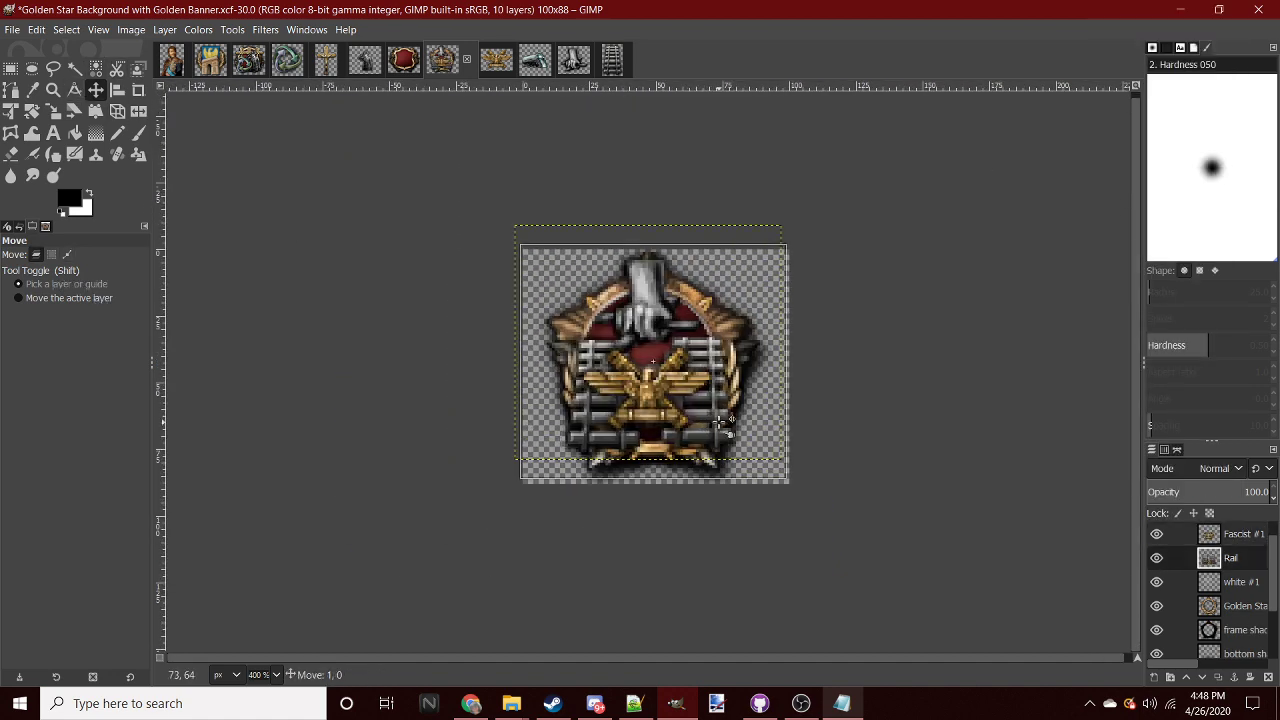
click(720, 425)
click(720, 423)
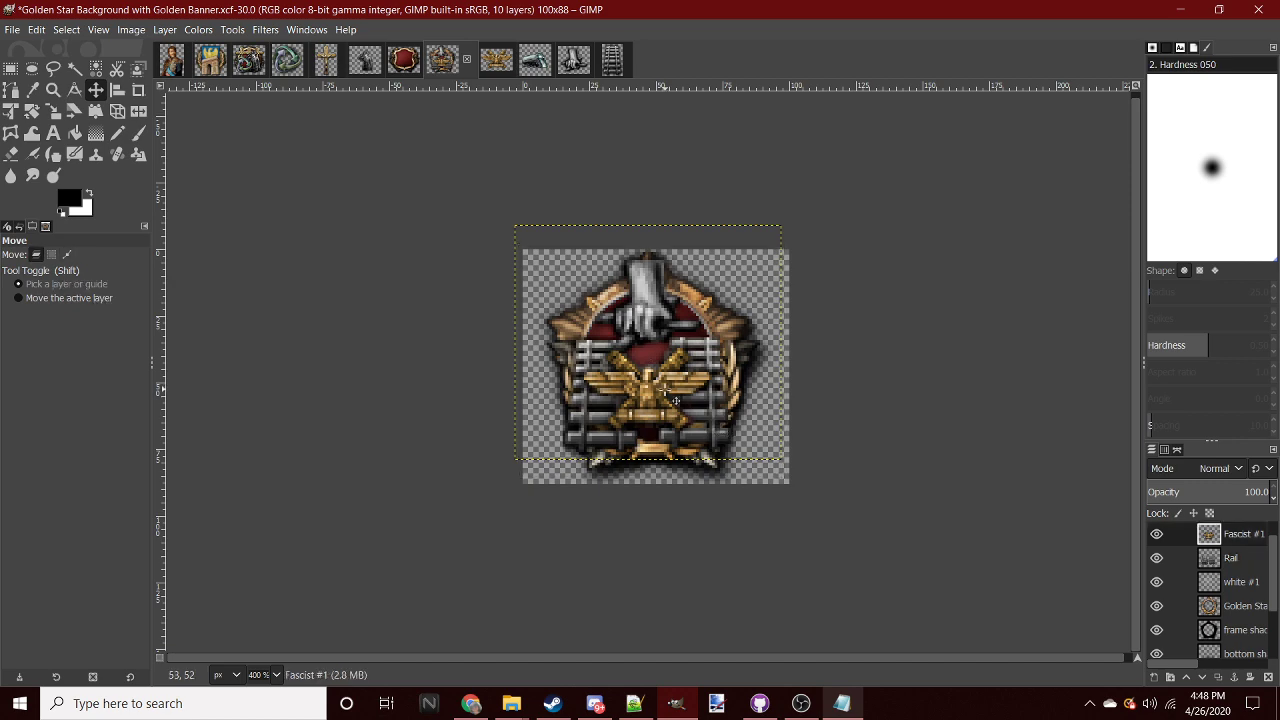
scroll(690, 398, down, 3)
scroll(690, 398, down, 2)
scroll(688, 398, up, 5)
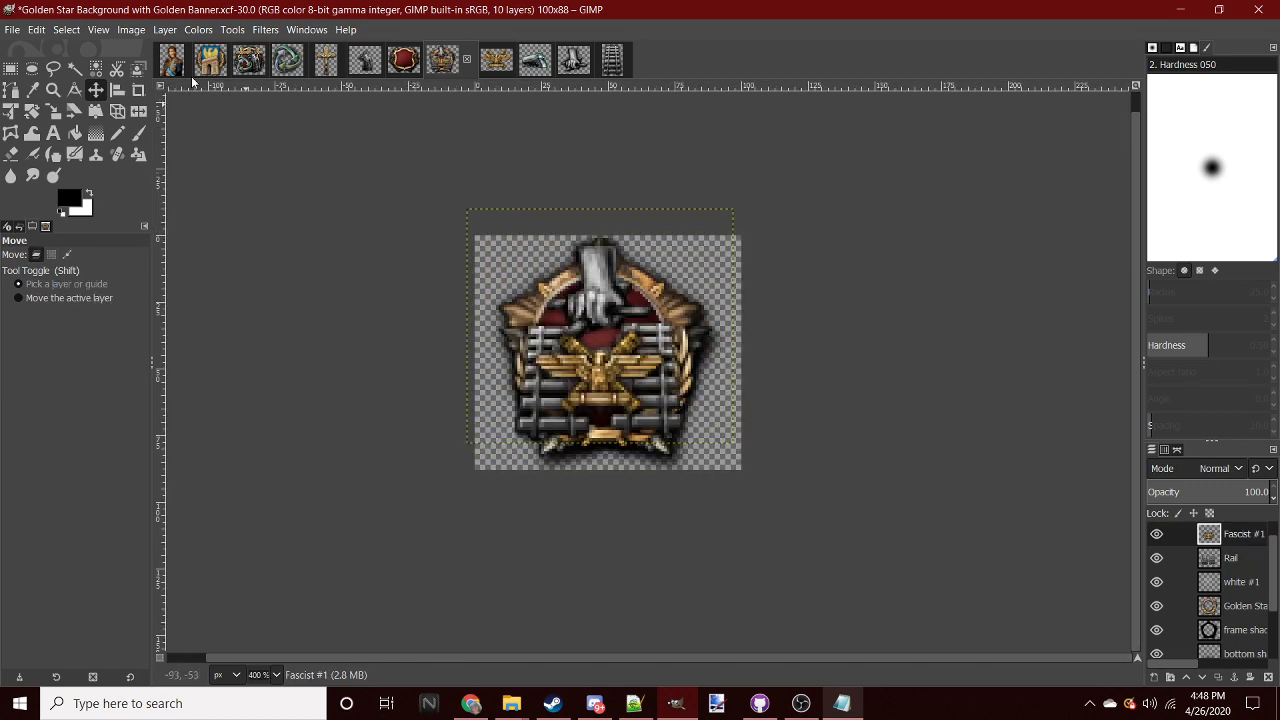
click(12, 29)
click(35, 88)
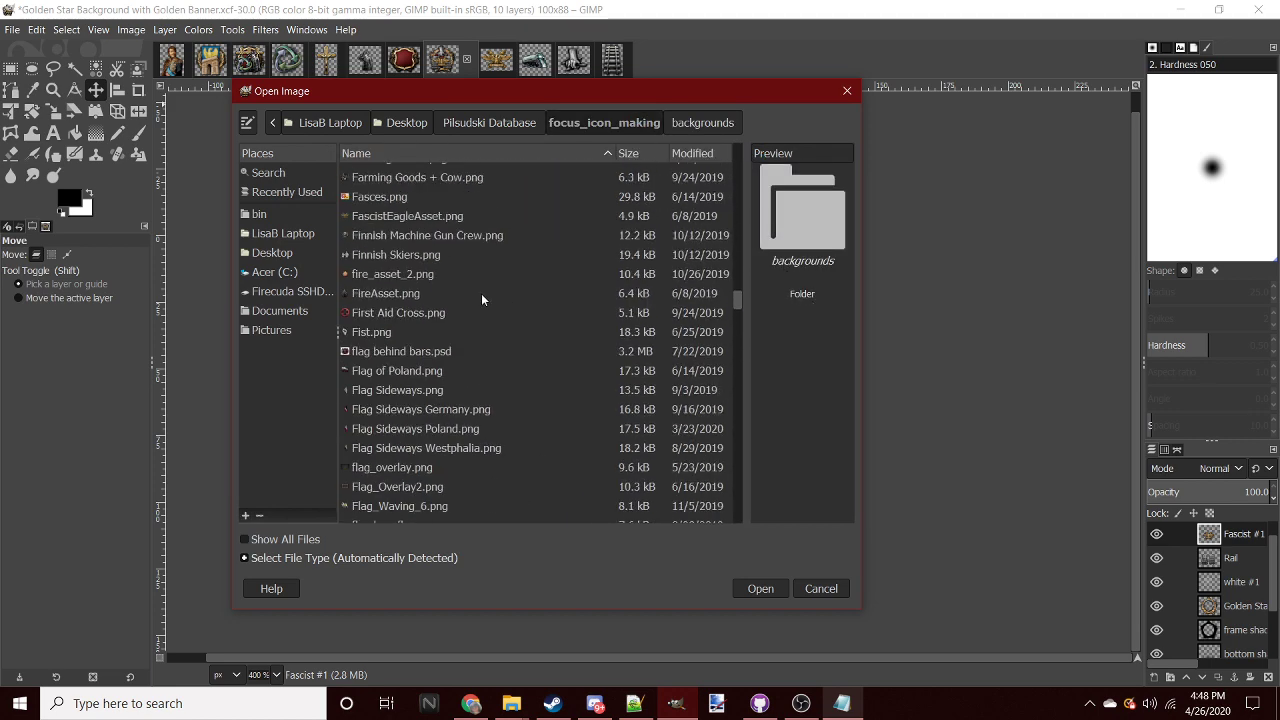
- Open Factories5.png and copy the factory picture
scroll(392, 402, up, 5)
scroll(370, 386, up, 3)
click(370, 326)
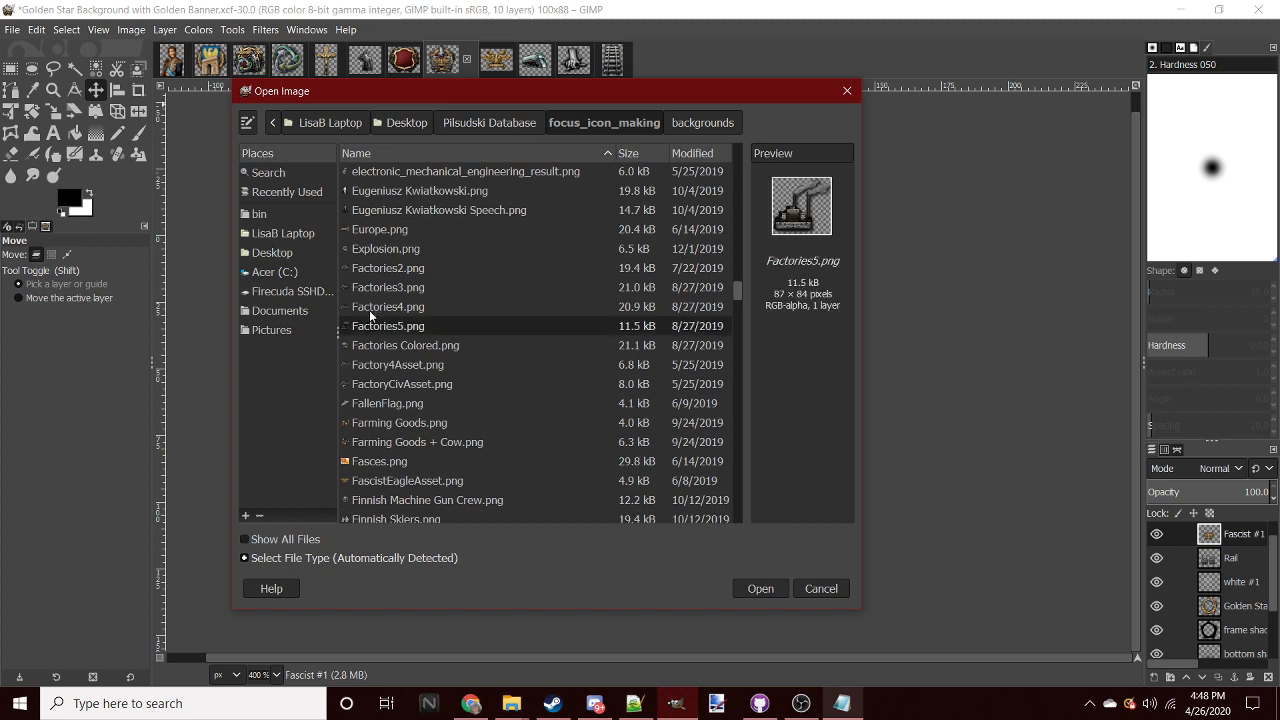
click(377, 308)
double_click(383, 327)
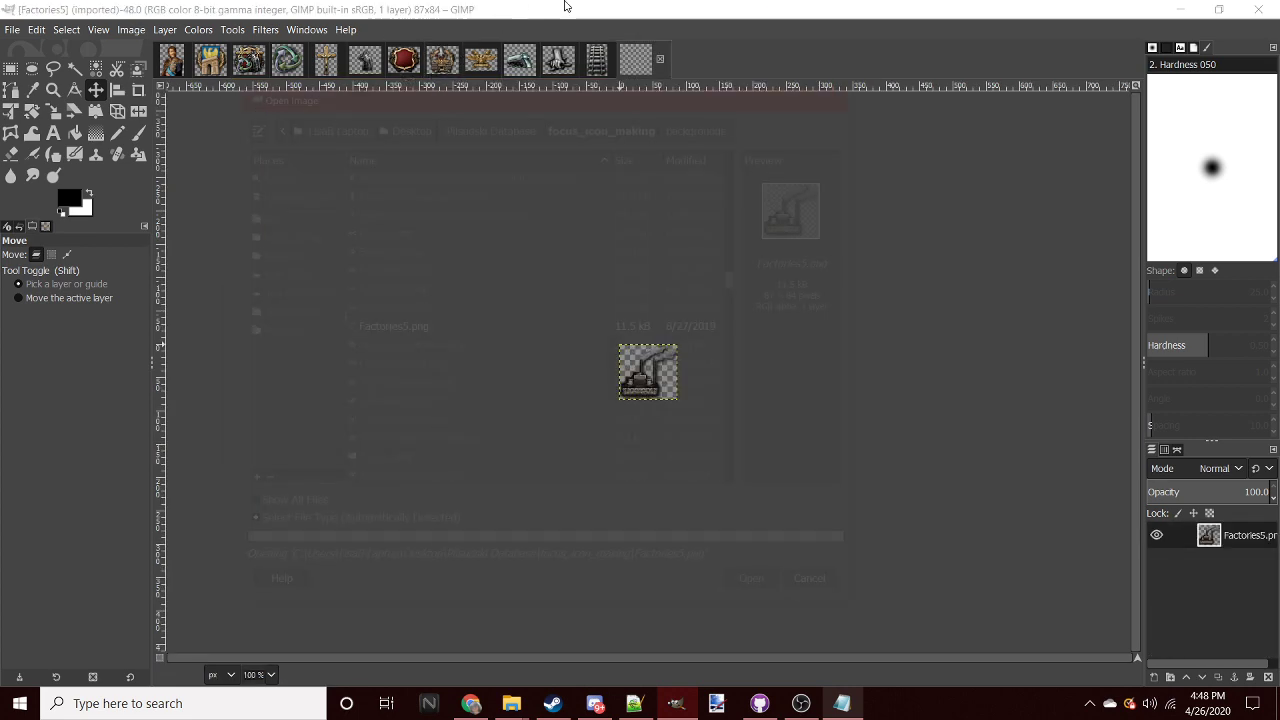
key(ctrl+c)
- Add a new 'Factory' layer to the badge and paste the factory onto it
click(442, 59)
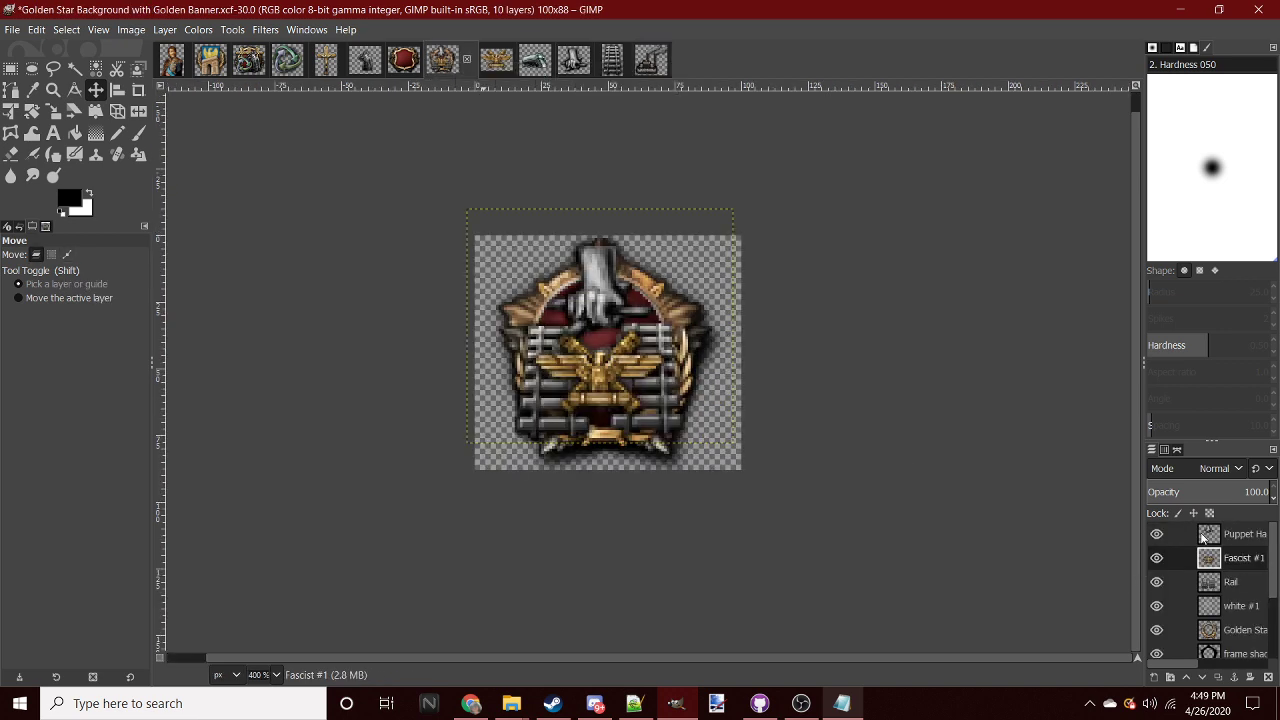
right_click(1212, 534)
click(1120, 118)
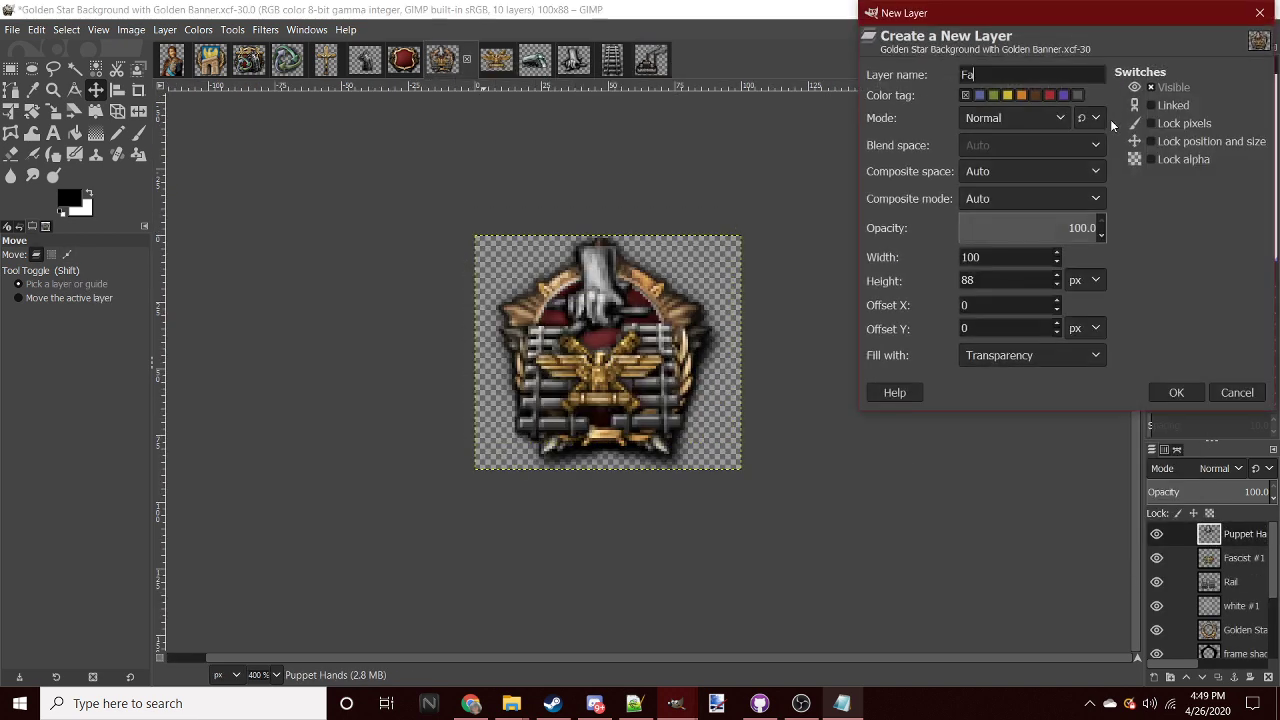
text(Factory)
key(Return)
key(ctrl+v)
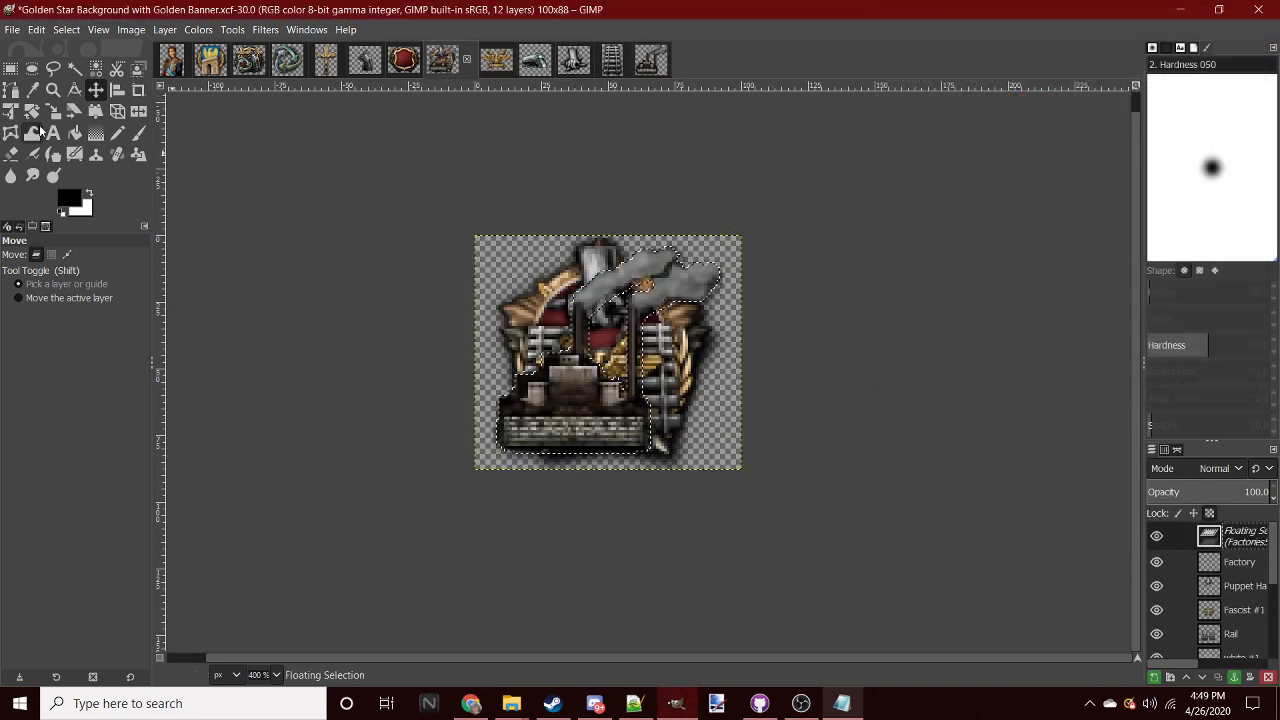
- Scale the factory down to 56×54 pixels and anchor it in the lower right
click(53, 111)
click(555, 315)
mouse_move(555, 315)
mouse_down()
mouse_move(598, 343)
mouse_move(836, 342)
mouse_up()
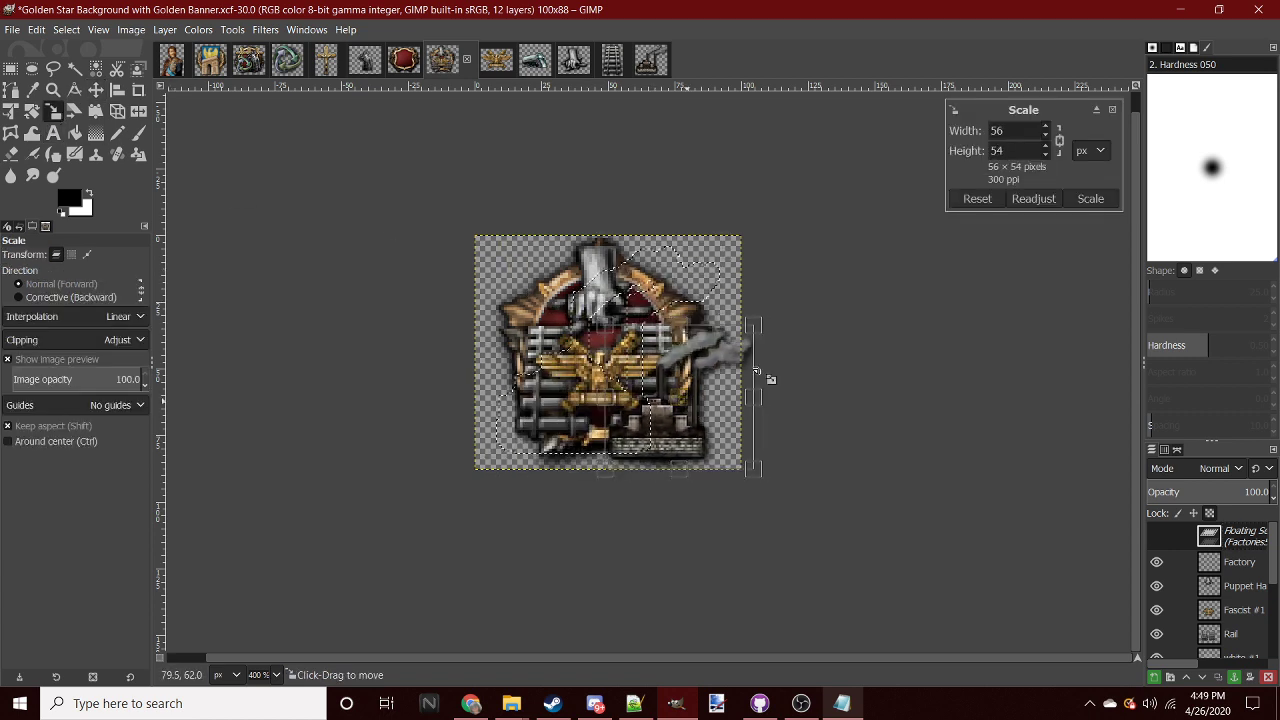
drag(686, 413, 668, 398)
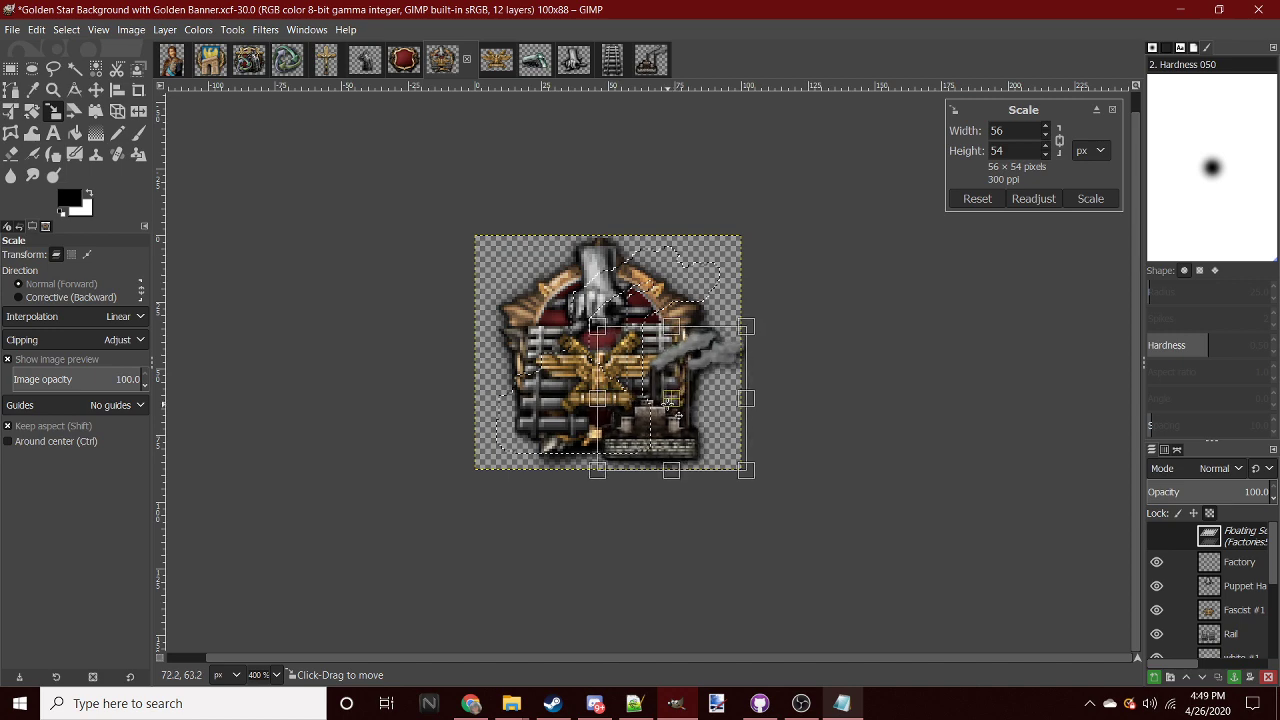
click(1088, 198)
key(ctrl+c)
key(r)
key(ctrl+h)
key(minus)
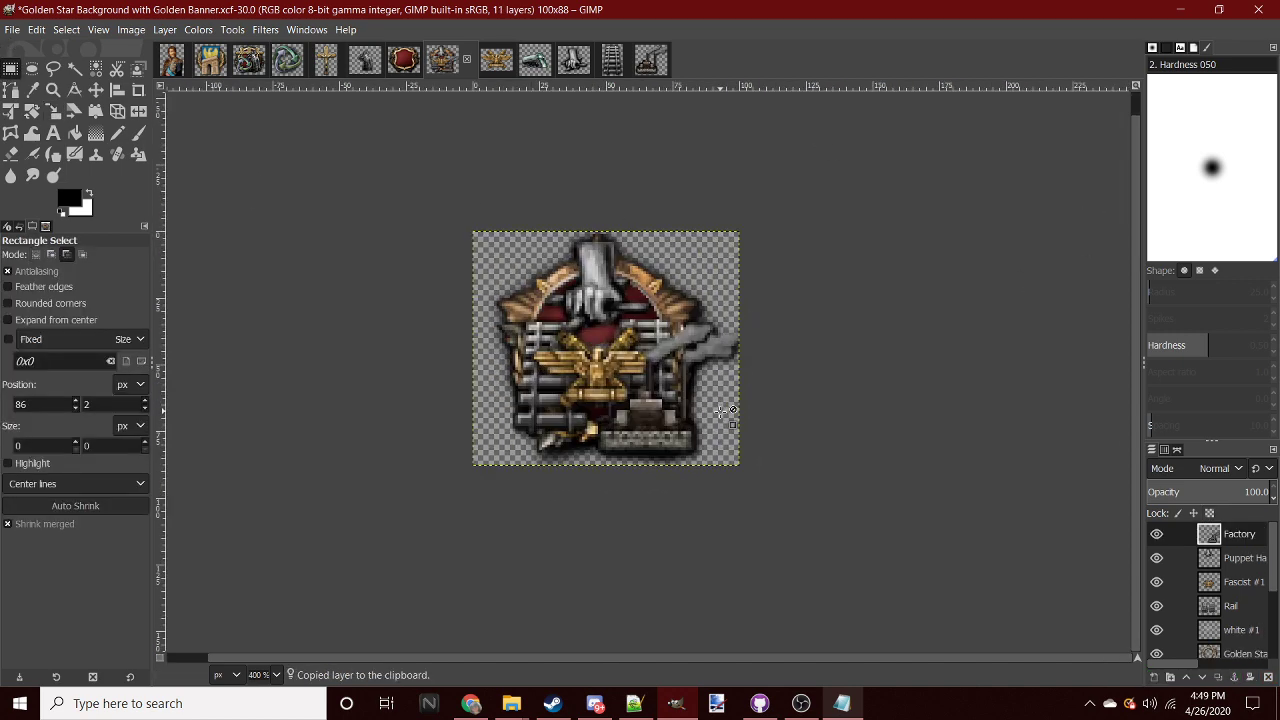
- Paste a mirrored factory copy on the left via Factory #1, then merge it into Factory
ctrl+scroll(720, 410, up, 2)
right_click(1214, 541)
click(1085, 116)
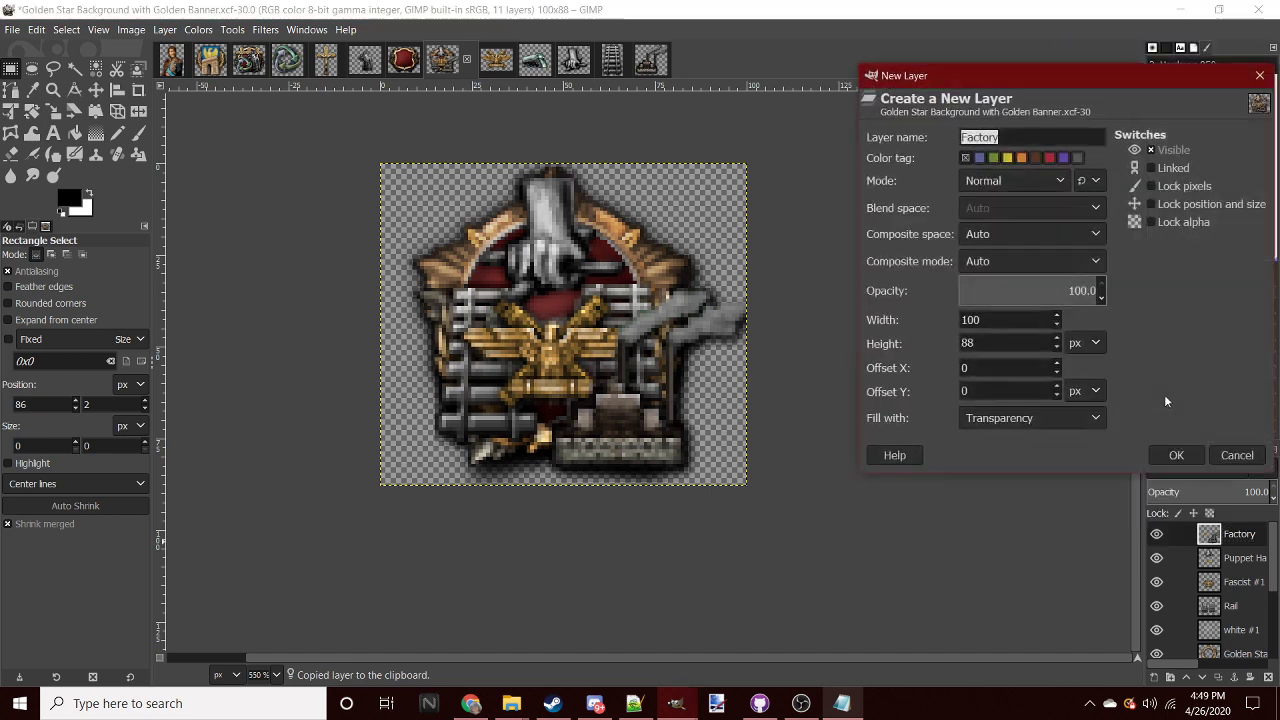
click(1176, 456)
key(ctrl+v)
click(115, 112)
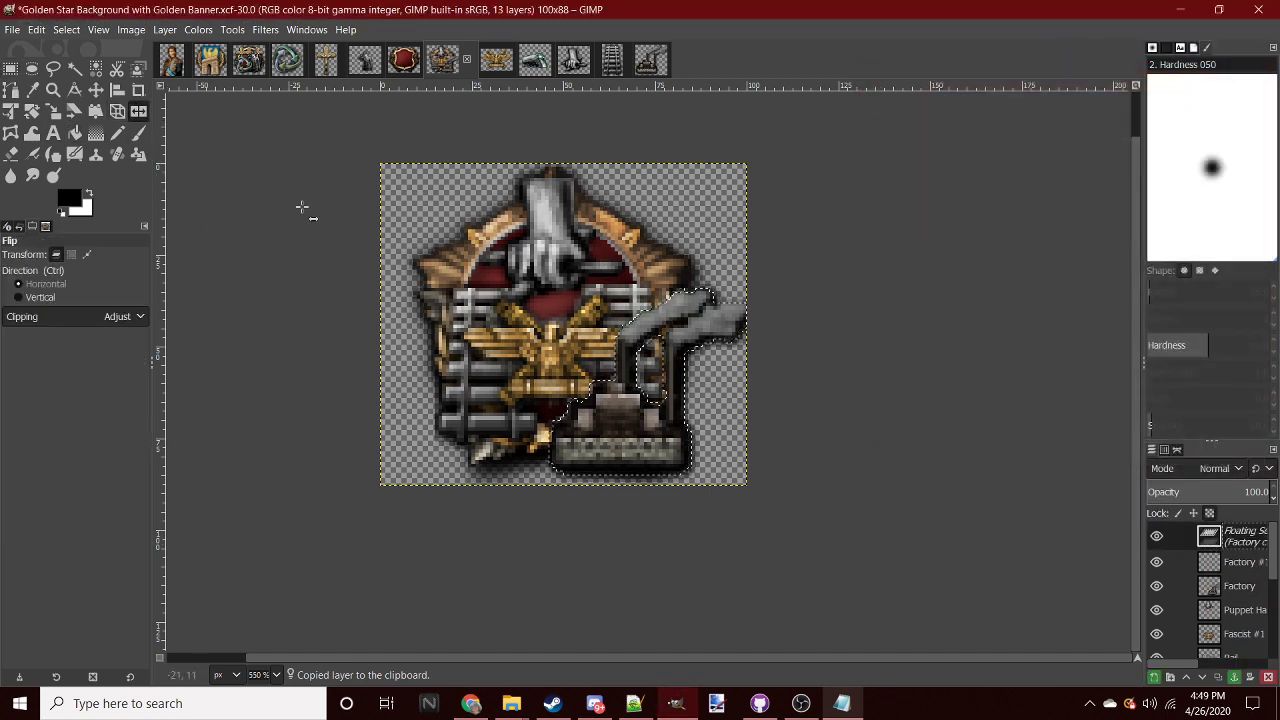
click(650, 360)
key(r)
key(ctrl+h)
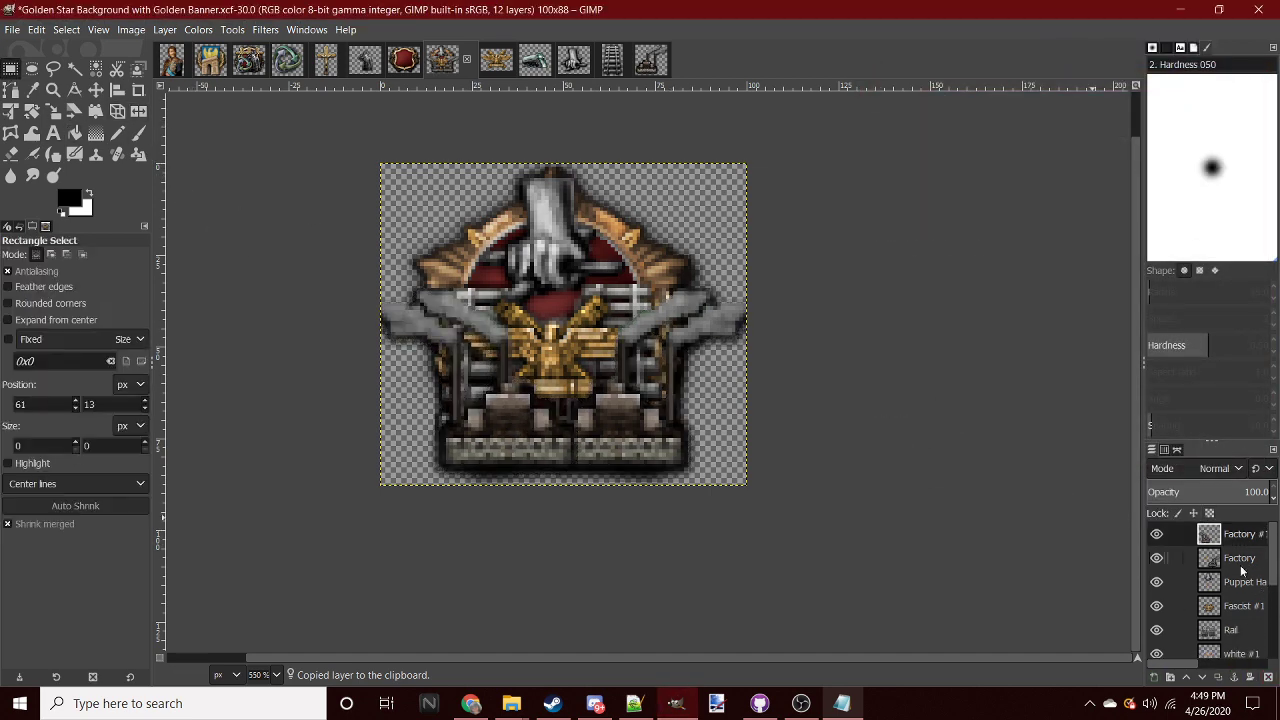
right_click(1228, 548)
click(1140, 206)
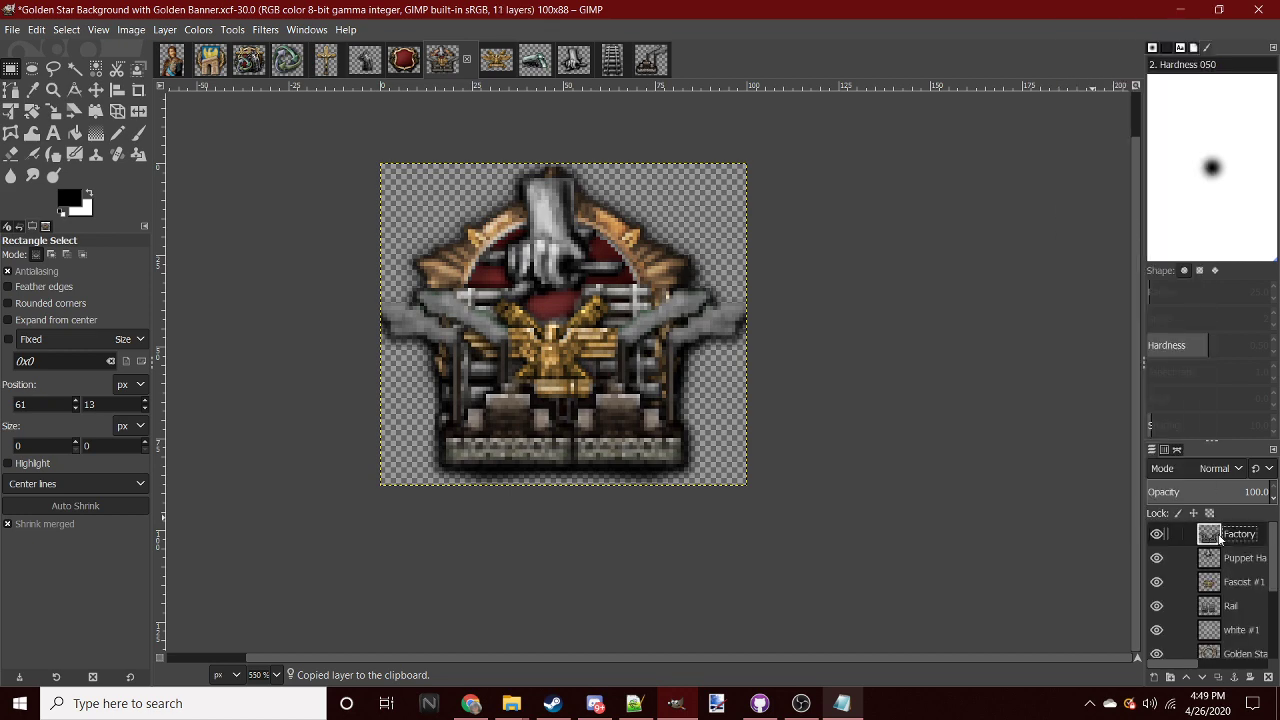
- Restack the layers so Factory sits directly beneath Fascist #1
drag(1219, 540, 1230, 594)
scroll(632, 388, down, 2)
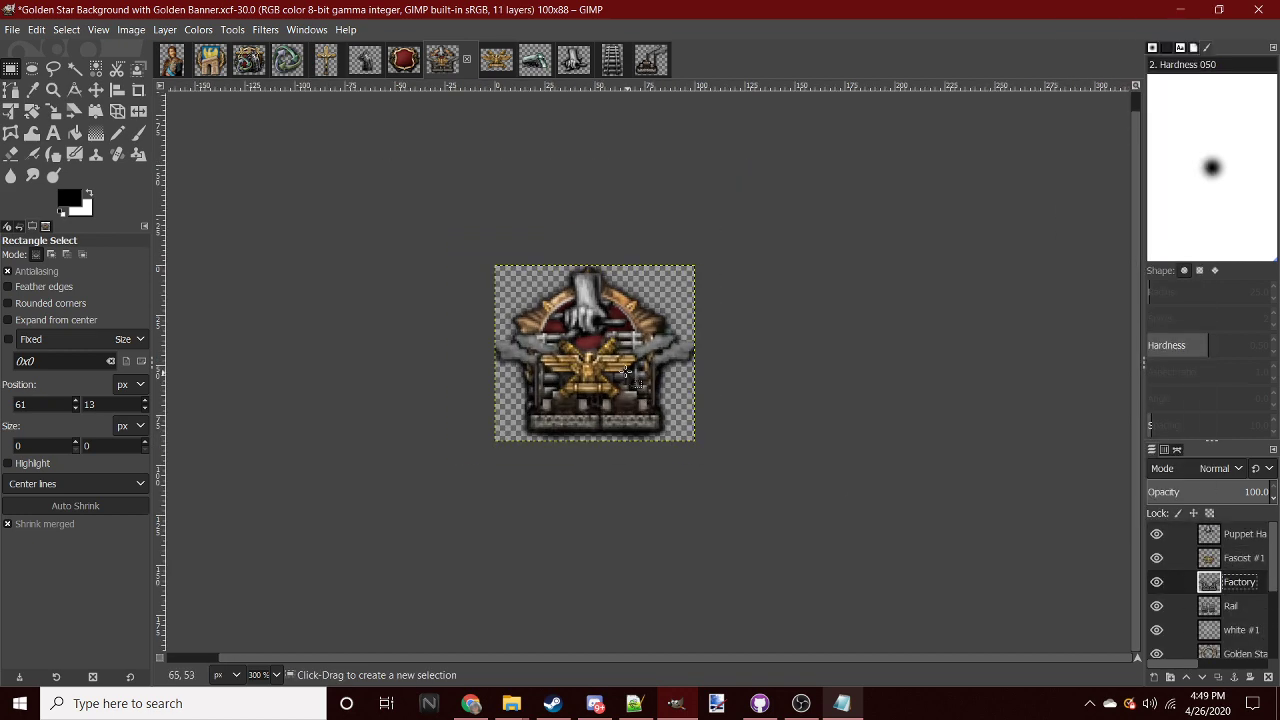
scroll(608, 362, up, 2)
drag(1213, 558, 1220, 530)
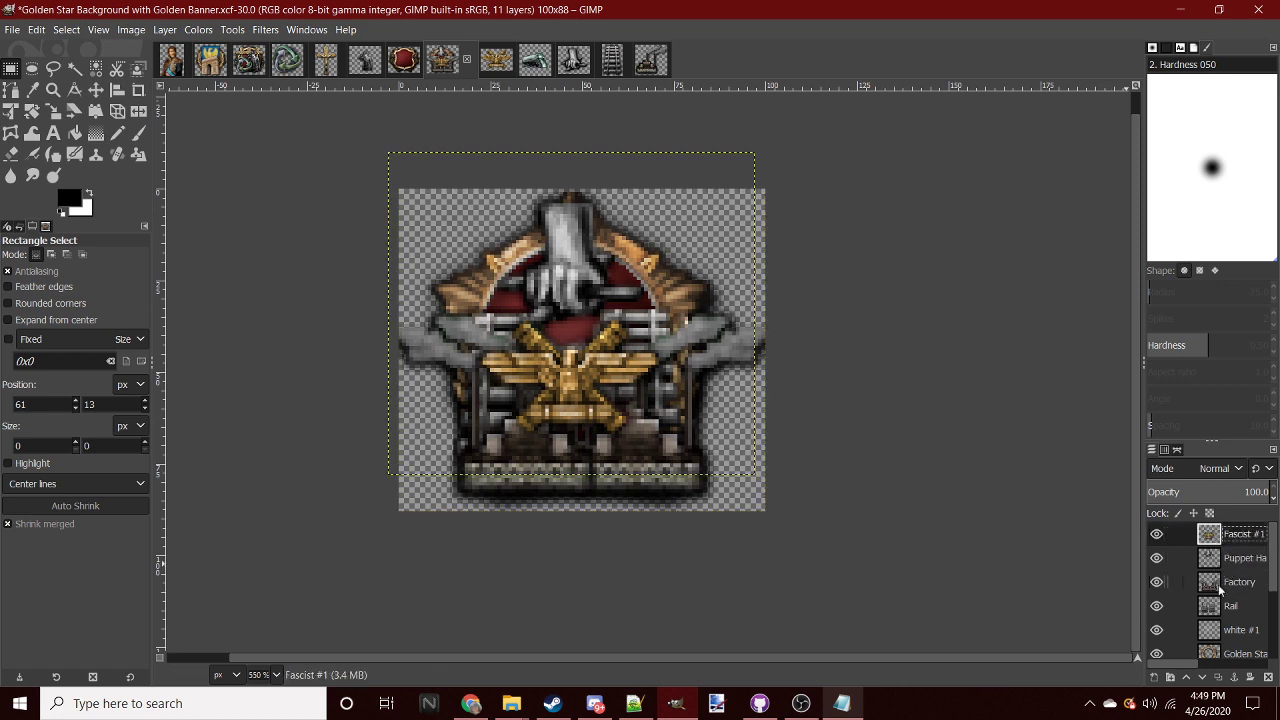
drag(1219, 592, 1216, 560)
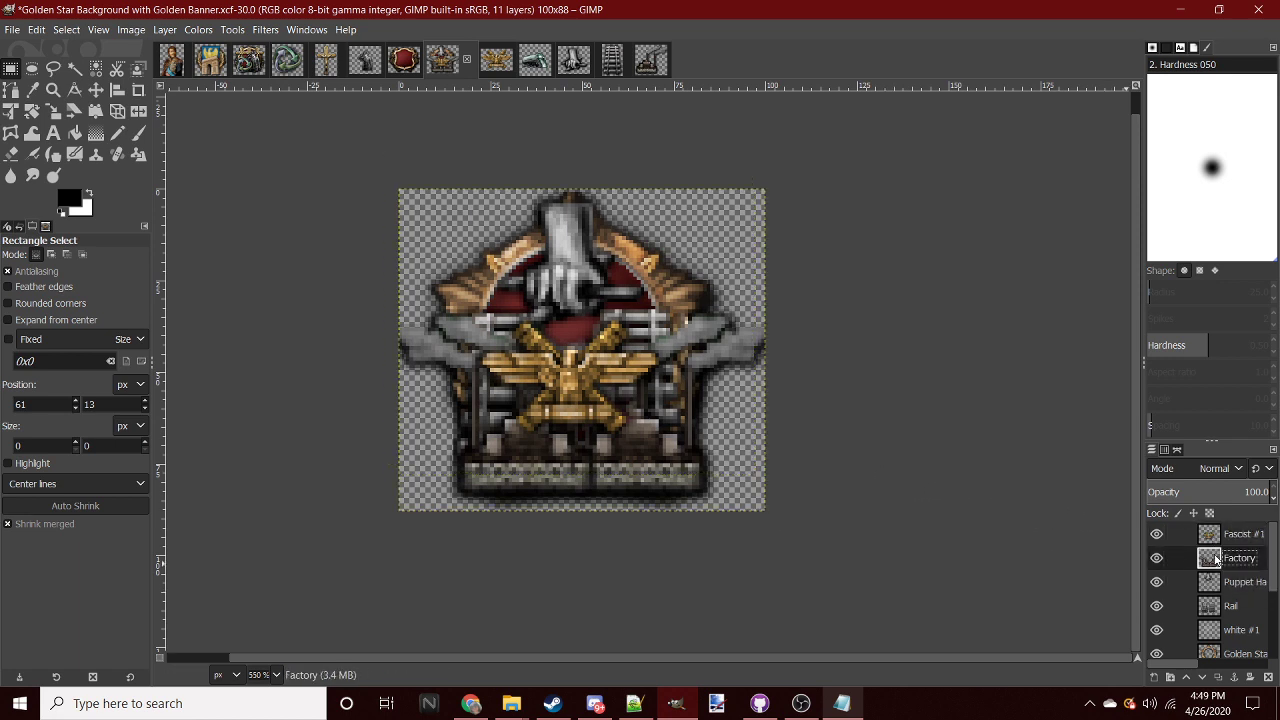
scroll(700, 420, down, 3)
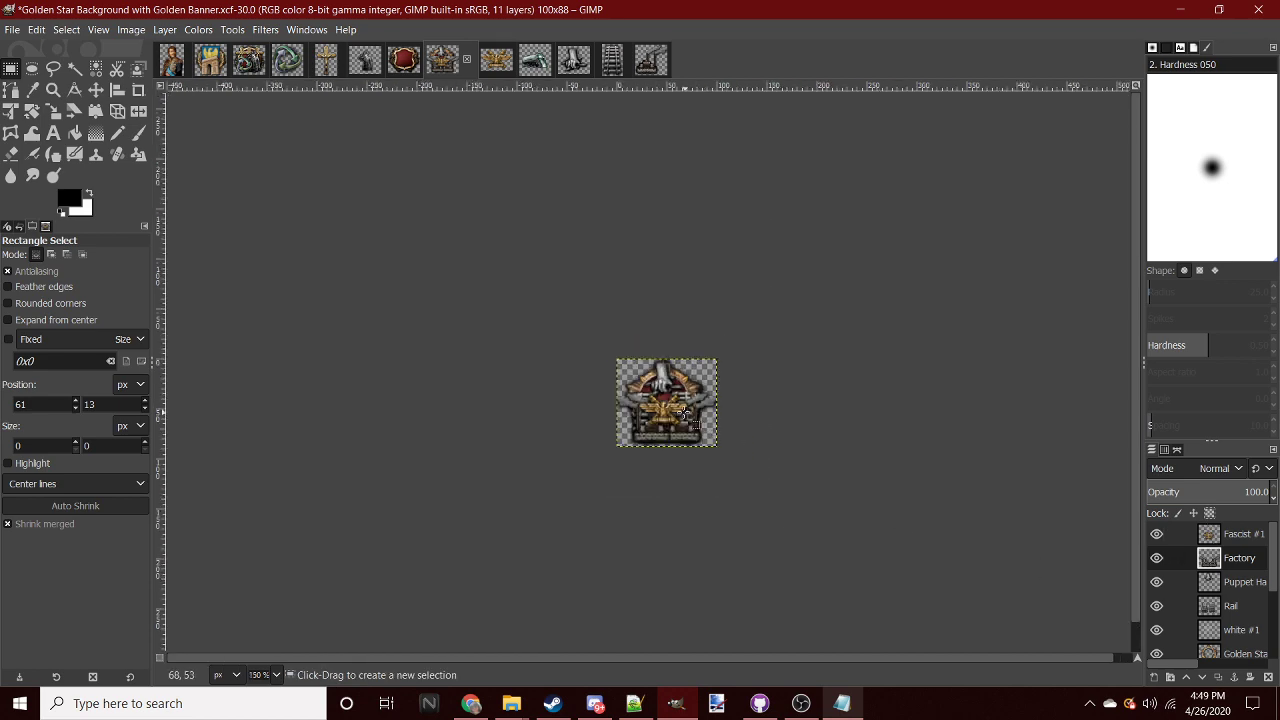
scroll(700, 420, up, 5)
- Select the Rail layer and drag its artwork up 8 pixels with the Move tool
click(1221, 608)
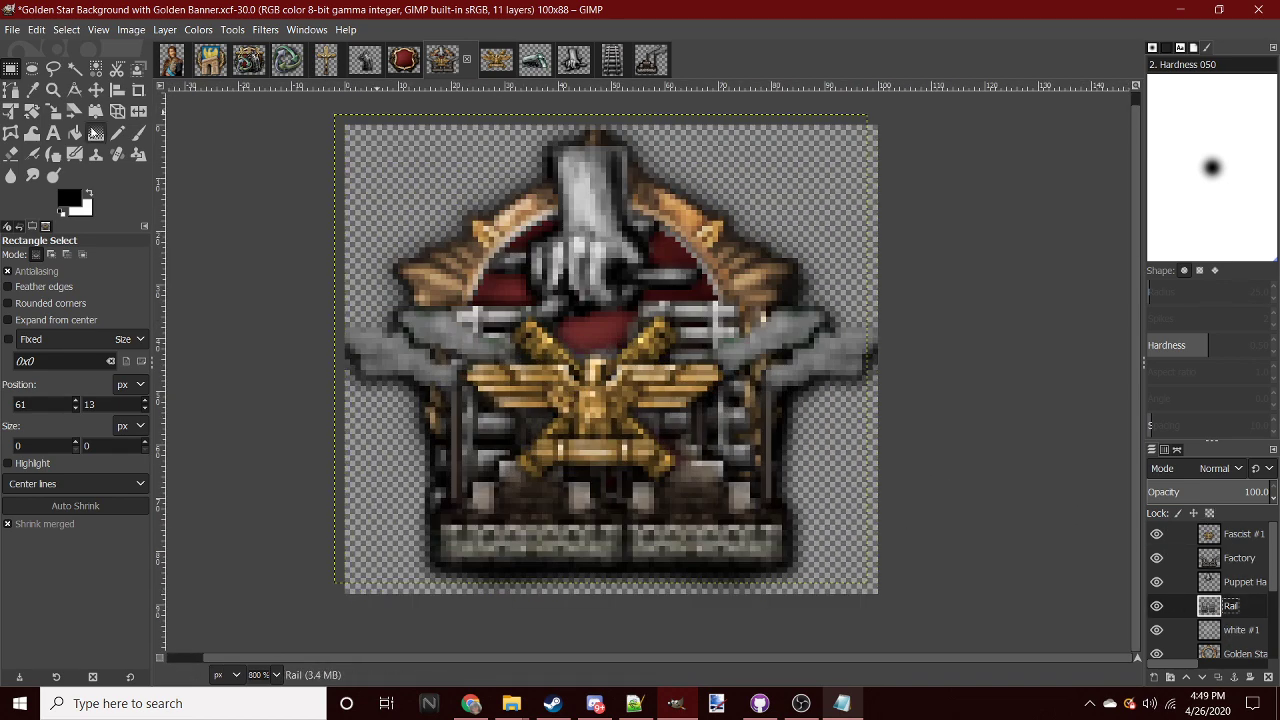
click(96, 89)
drag(695, 323, 695, 281)
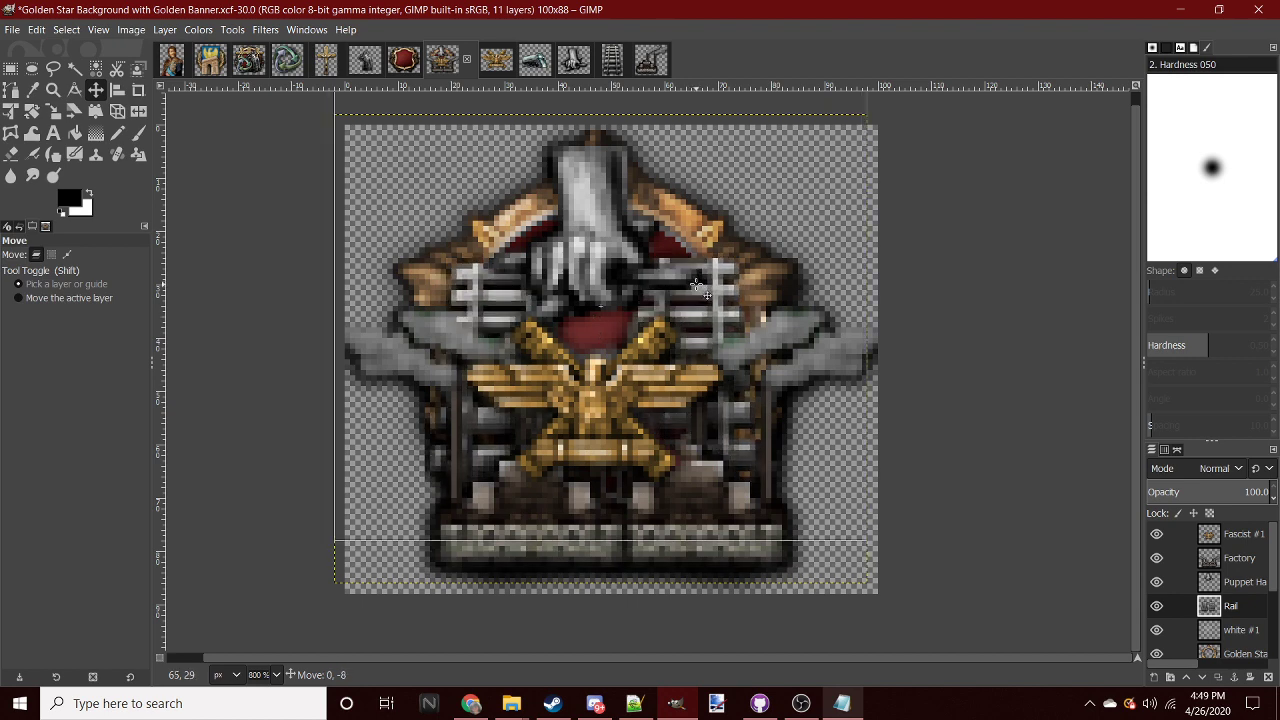
scroll(748, 471, down, 6)
scroll(705, 430, down, 1)
scroll(719, 435, up, 6)
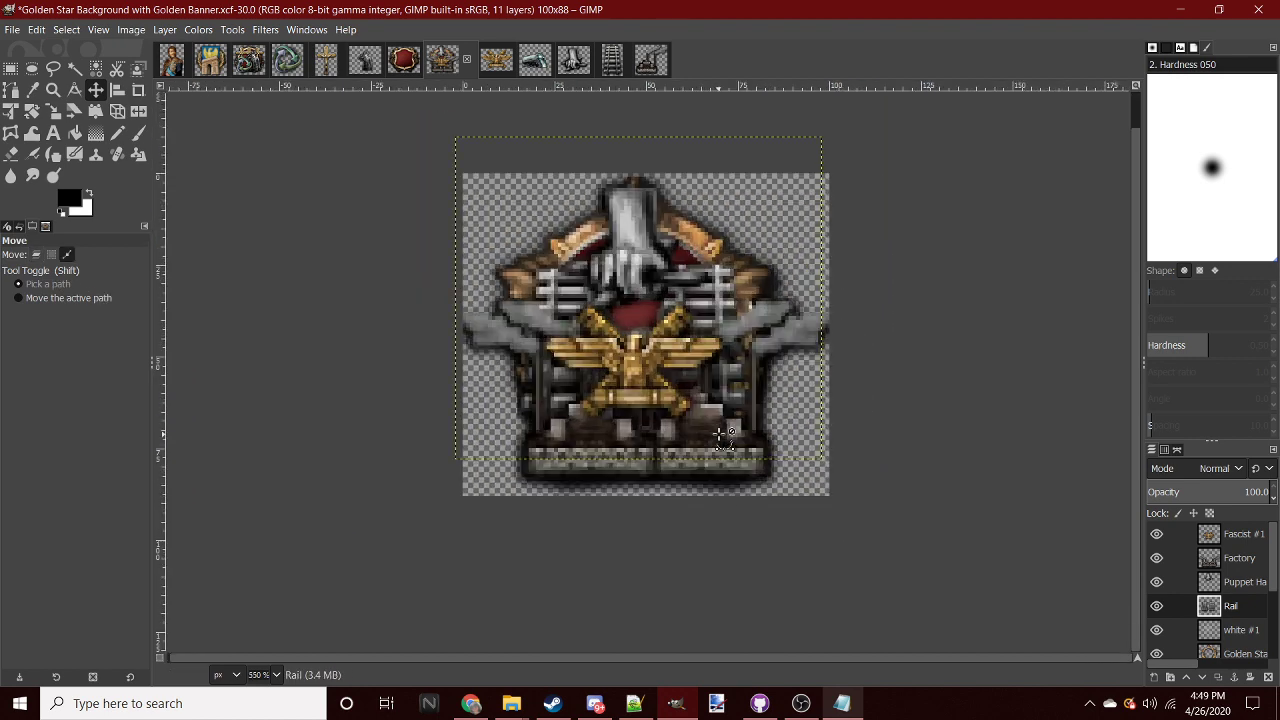
scroll(600, 440, down, 3)
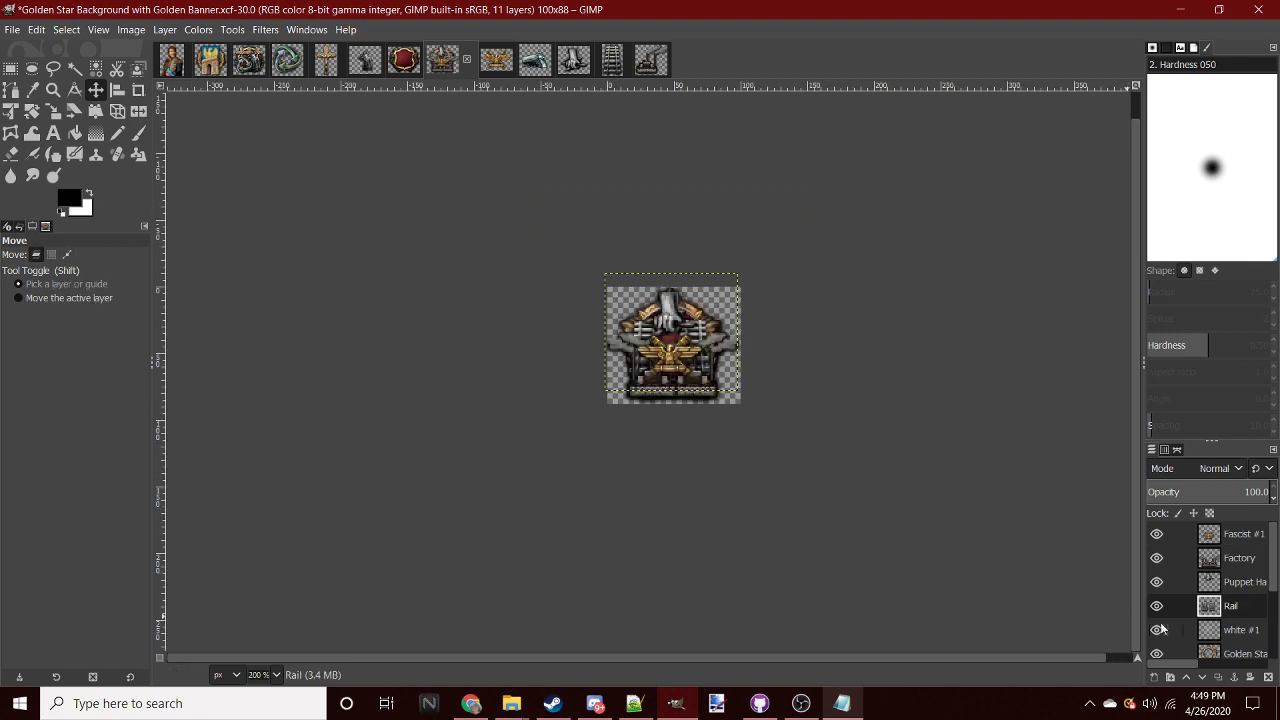
scroll(1164, 627, down, 1)
- Select the Golden Star background layer and bring the Focuses notes to the front
click(1196, 628)
scroll(745, 347, down, 1)
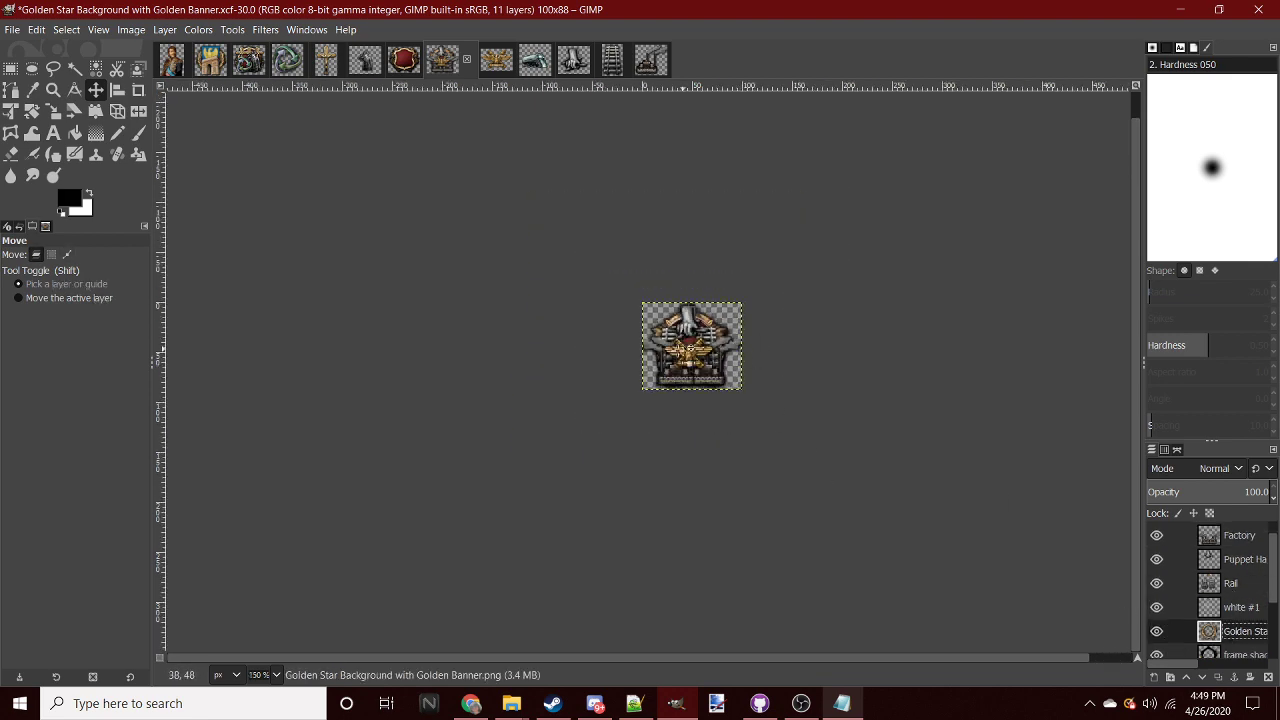
scroll(730, 345, down, 1)
scroll(720, 343, up, 2)
scroll(713, 333, down, 3)
scroll(700, 340, up, 1)
scroll(702, 342, down, 1)
scroll(710, 348, up, 2)
scroll(745, 370, up, 5)
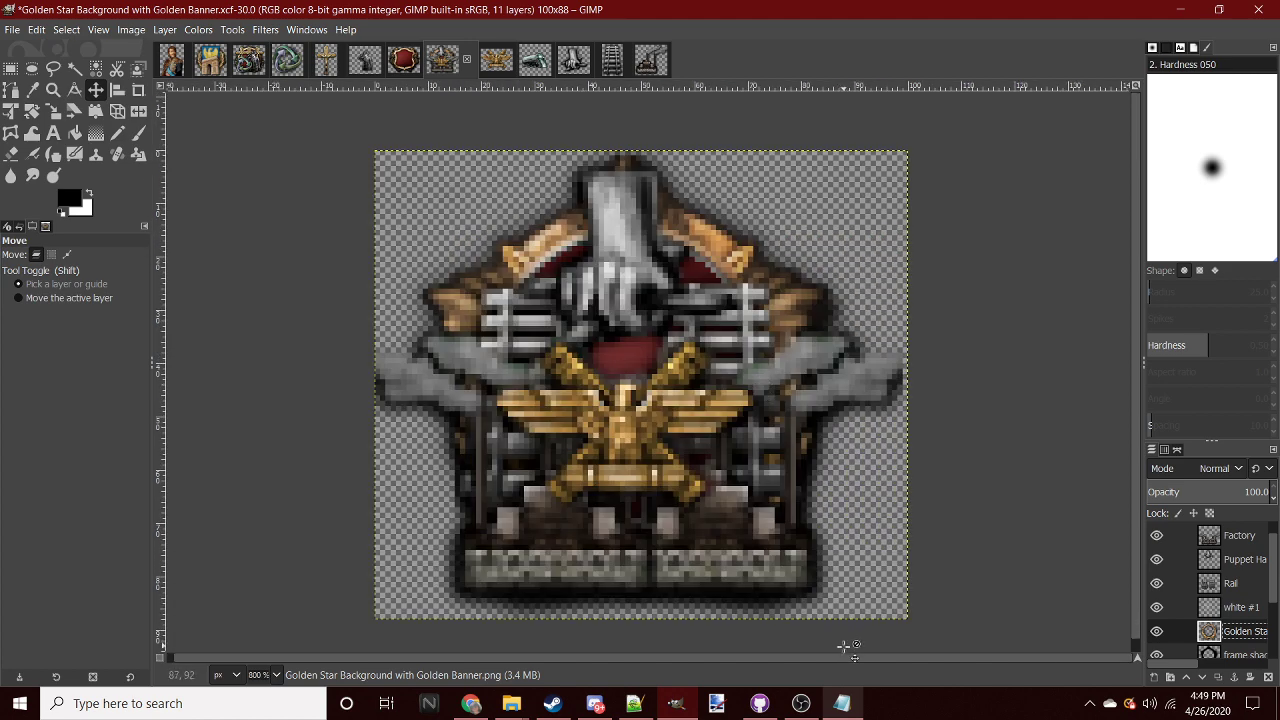
click(842, 703)
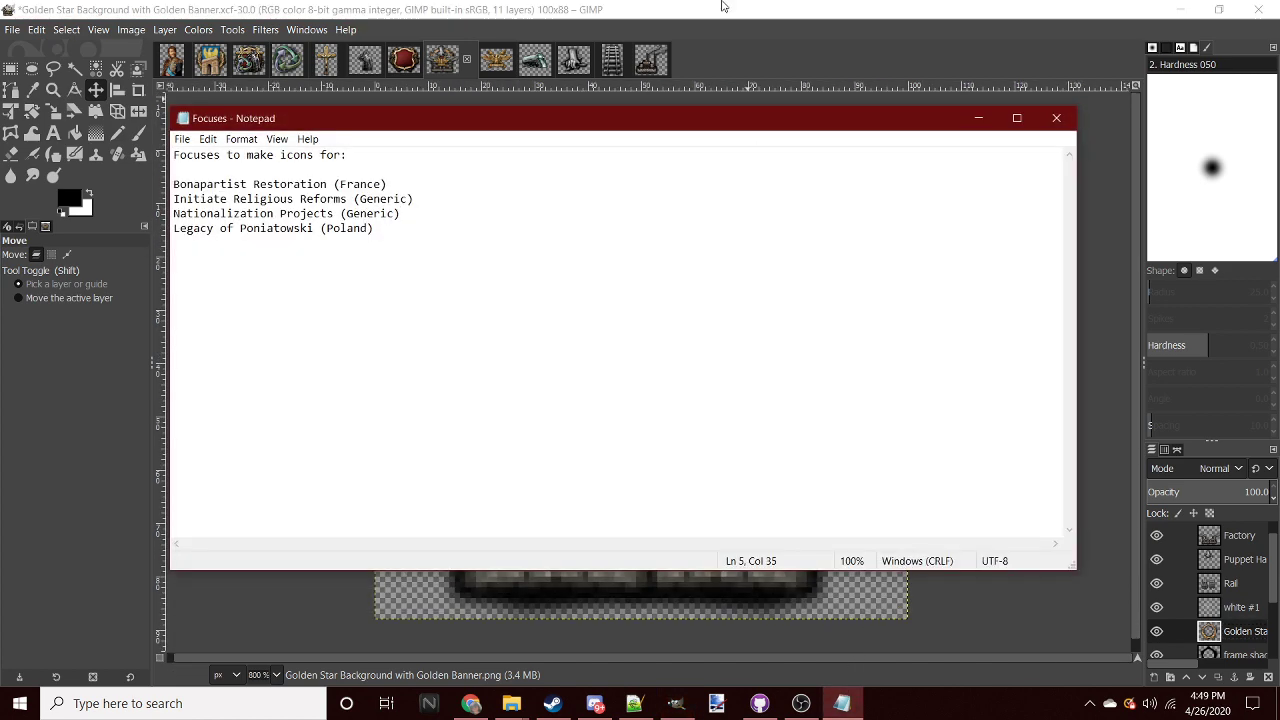
- Back in GIMP, close Old_Train, Flagpole, Railroad, Factories and FascistEagleAsset
click(576, 7)
click(549, 68)
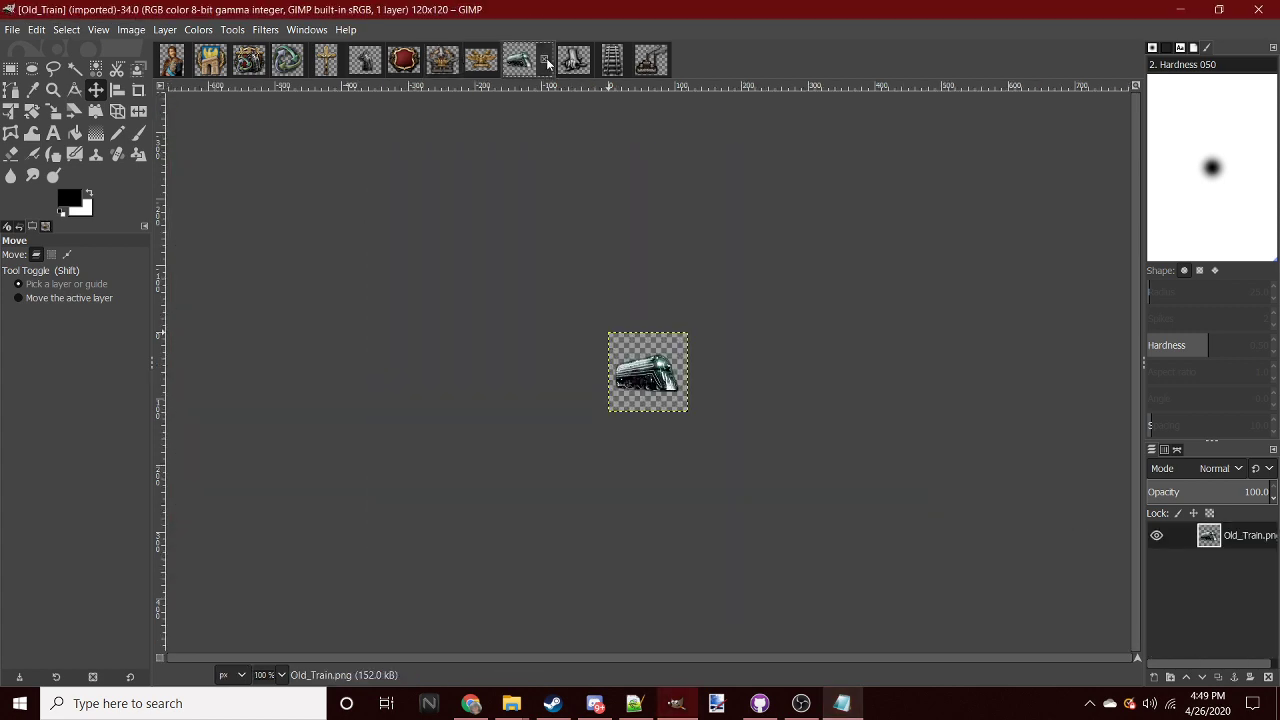
click(546, 62)
click(546, 62)
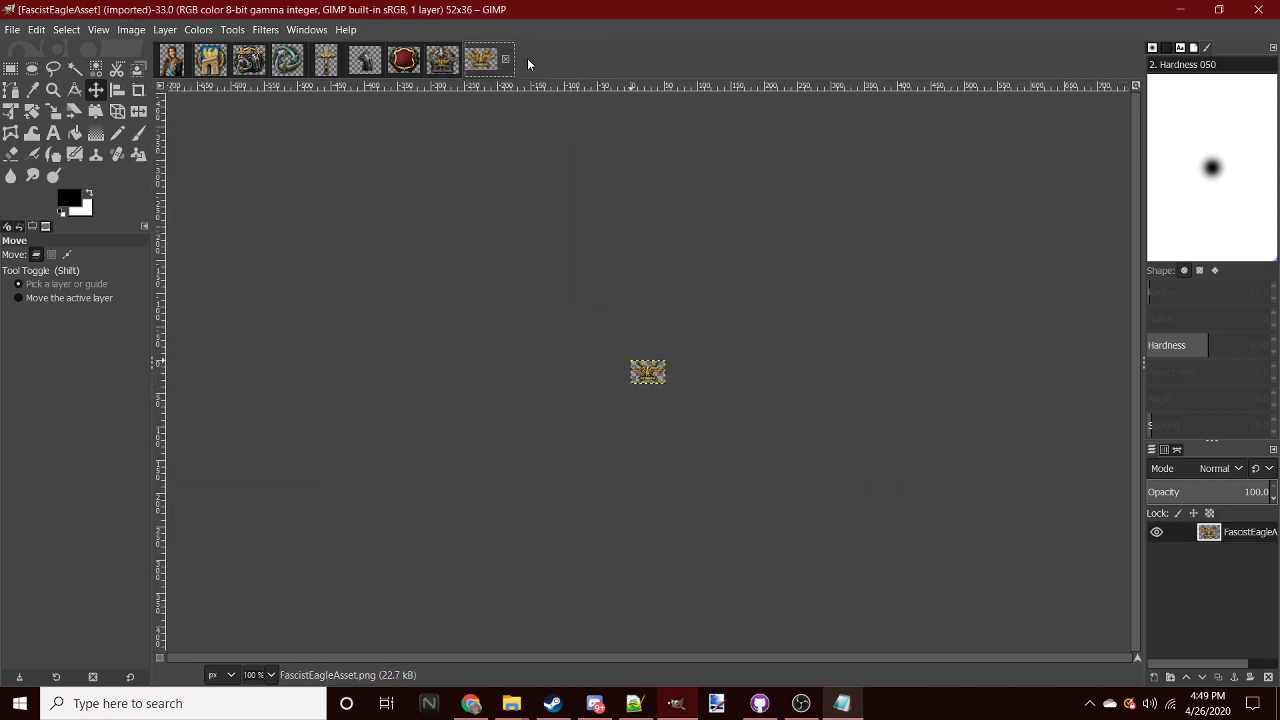
click(505, 59)
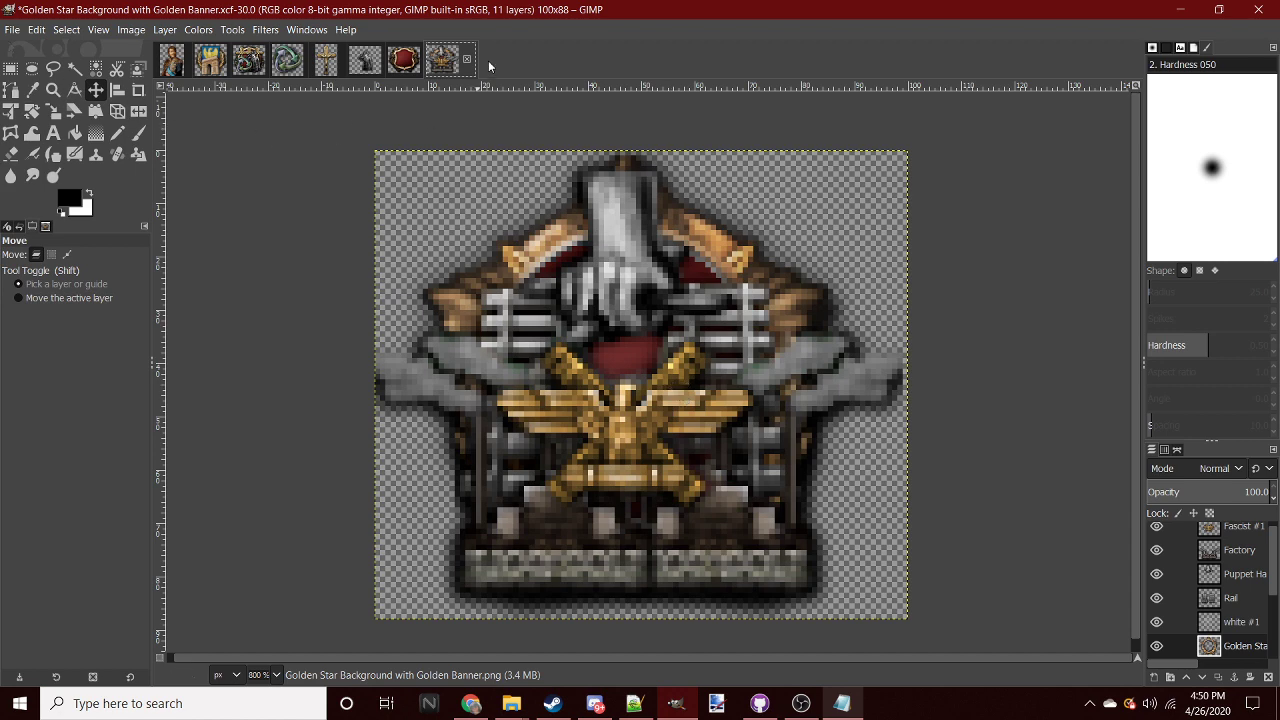
- Bring up the Golden Shield with Bronze Shards image
click(404, 60)
scroll(661, 447, down, 5)
scroll(661, 447, up, 6)
scroll(661, 447, down, 5)
scroll(661, 414, up, 5)
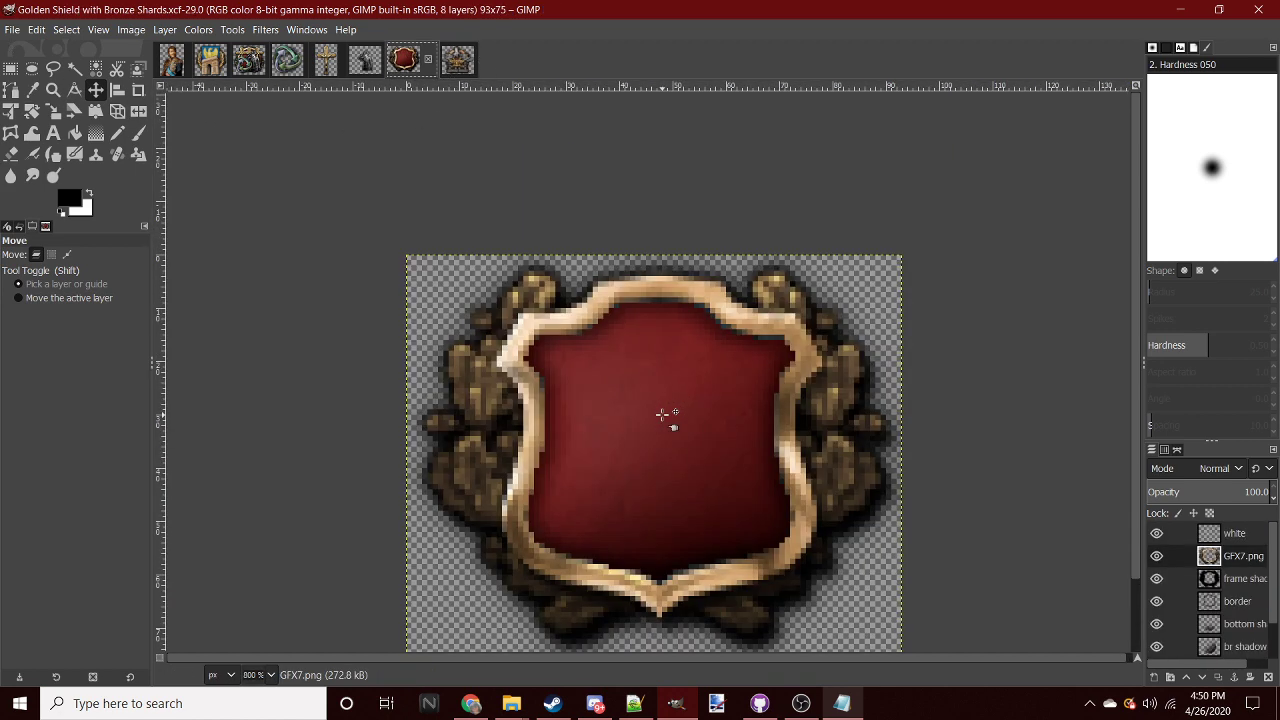
- Copy the cut-out officer portrait layer from its image
click(173, 58)
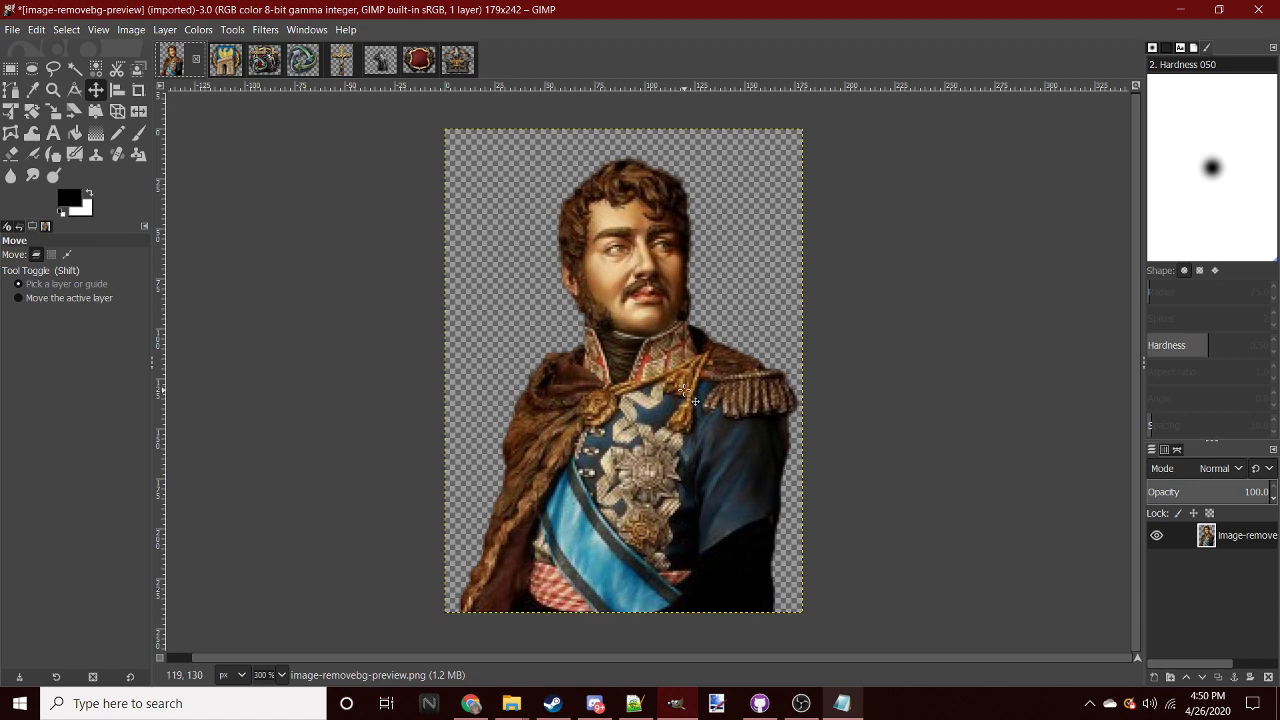
scroll(682, 389, down, 3)
scroll(682, 389, down, 2)
scroll(682, 397, up, 5)
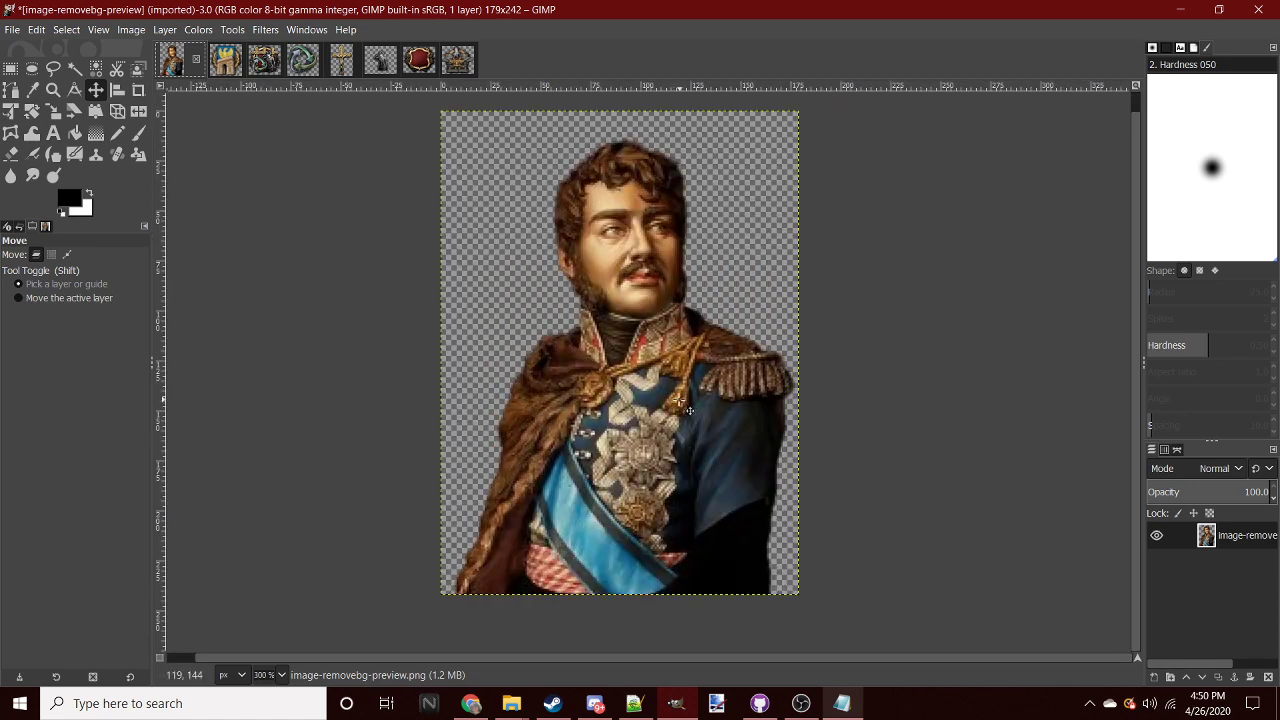
scroll(677, 400, down, 4)
scroll(677, 400, up, 5)
scroll(680, 400, down, 6)
scroll(705, 400, up, 1)
scroll(705, 400, up, 3)
scroll(700, 390, down, 4)
scroll(697, 370, up, 5)
scroll(693, 354, down, 4)
scroll(693, 354, up, 4)
scroll(671, 353, down, 2)
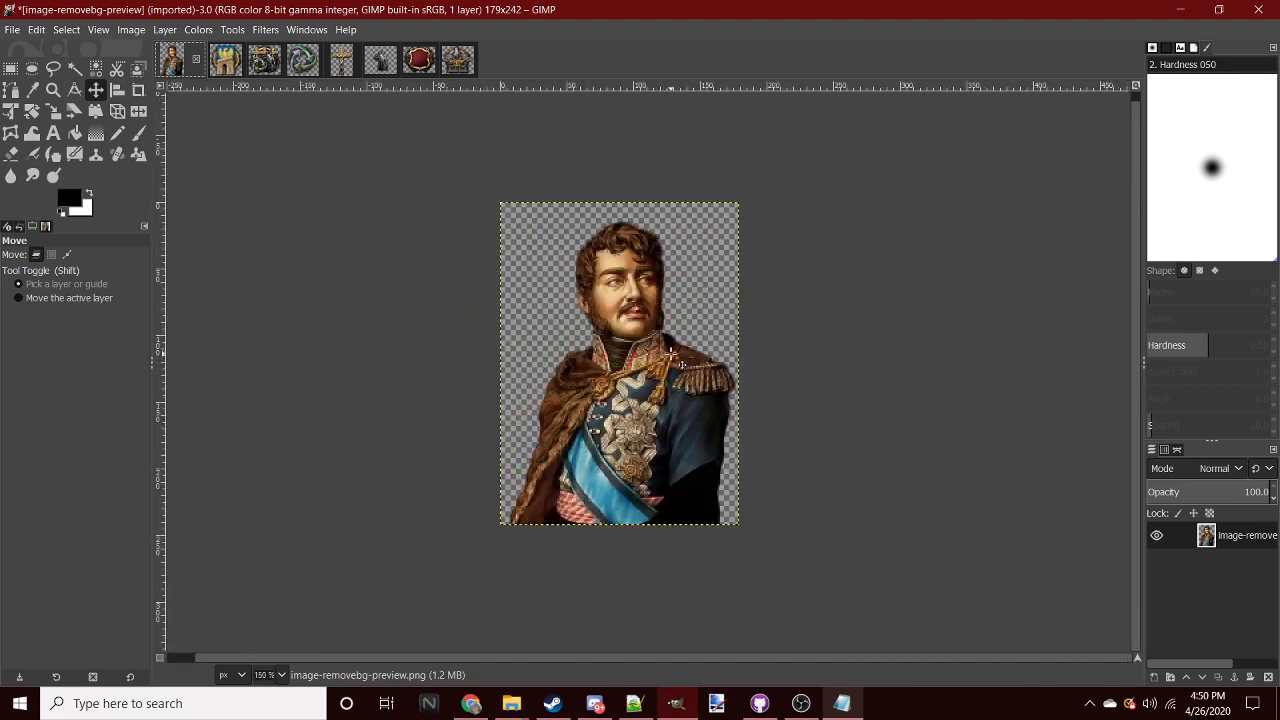
click(420, 58)
- Crop the portrait to its 179×188 head and shoulders, then return to the Golden Shield
click(172, 62)
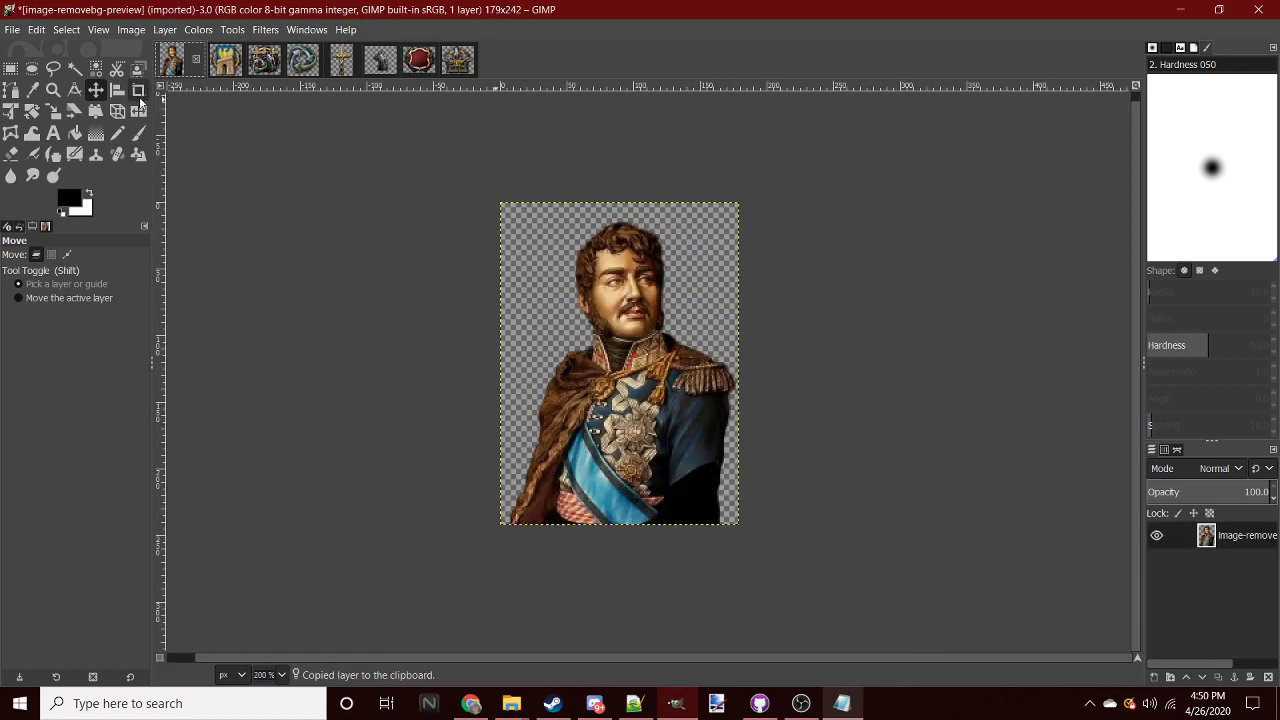
key(shift+c)
mouse_move(490, 195)
mouse_down()
mouse_move(749, 429)
mouse_move(845, 453)
mouse_up()
key(Return)
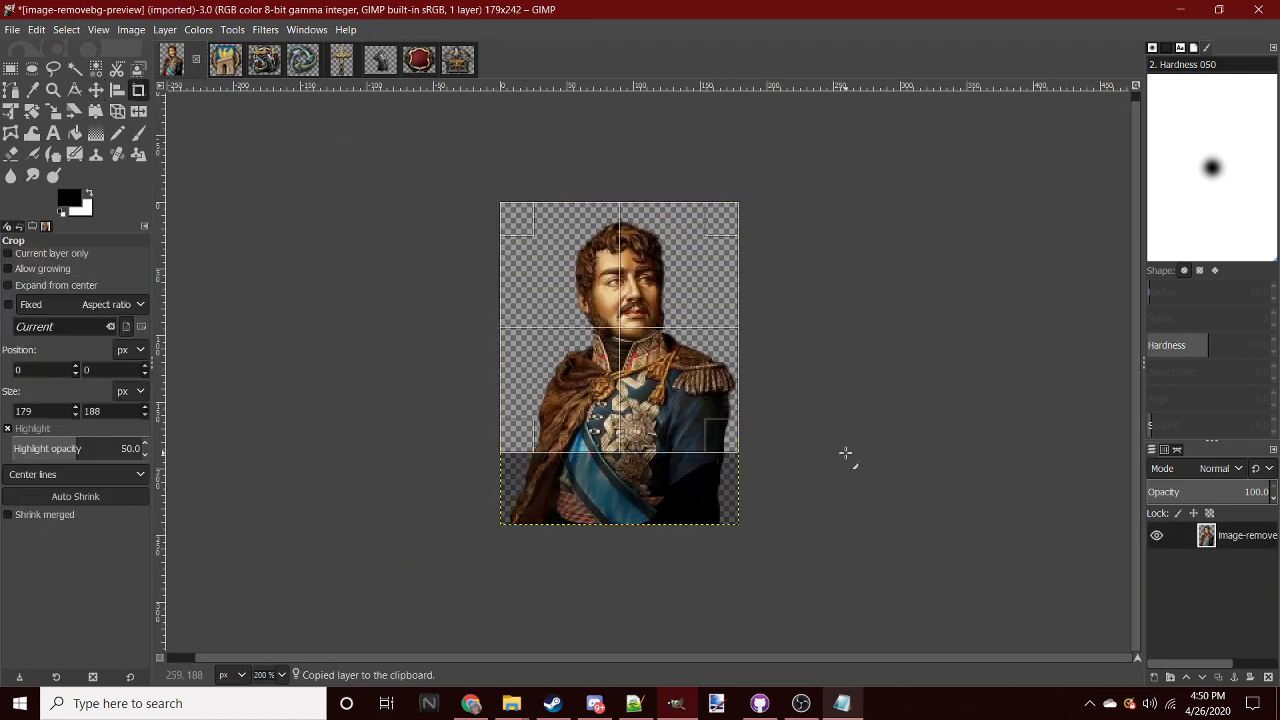
click(419, 60)
right_click(1232, 533)
- Paste the portrait onto a new Poniatowski layer and scale it to 63×66
click(1103, 107)
text(Poniatowsk)
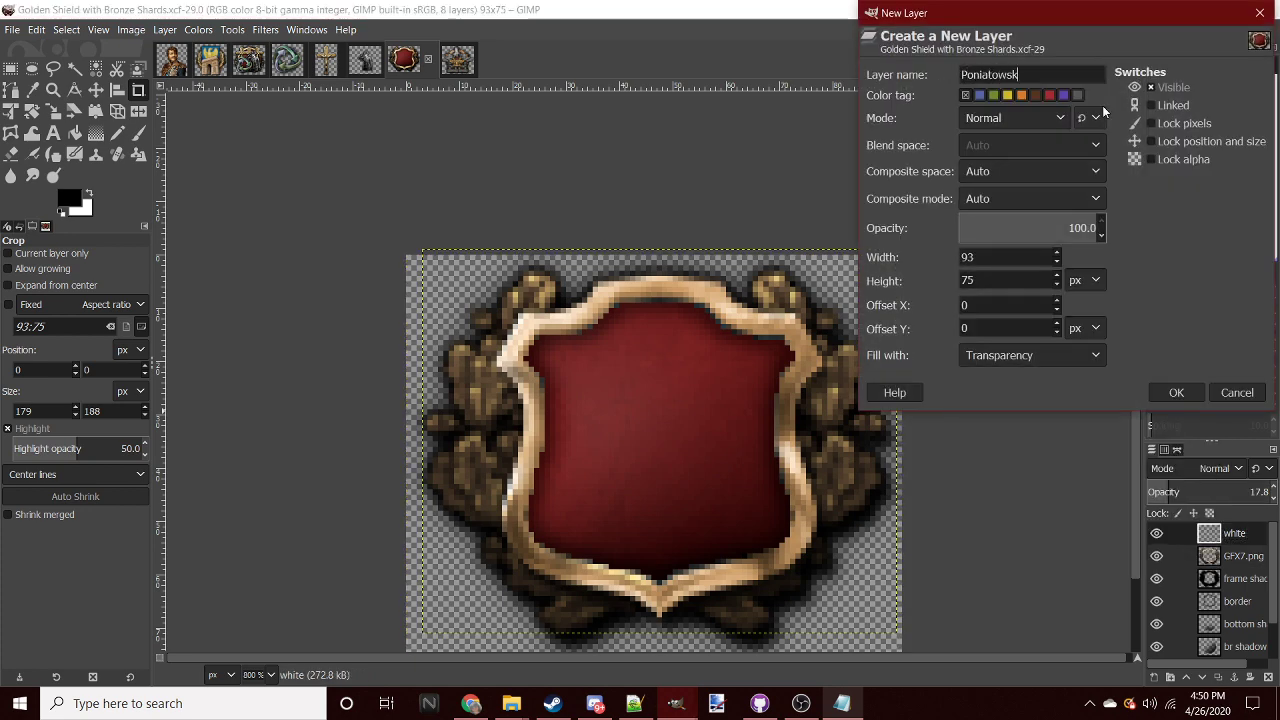
key(Return)
key(ctrl+v)
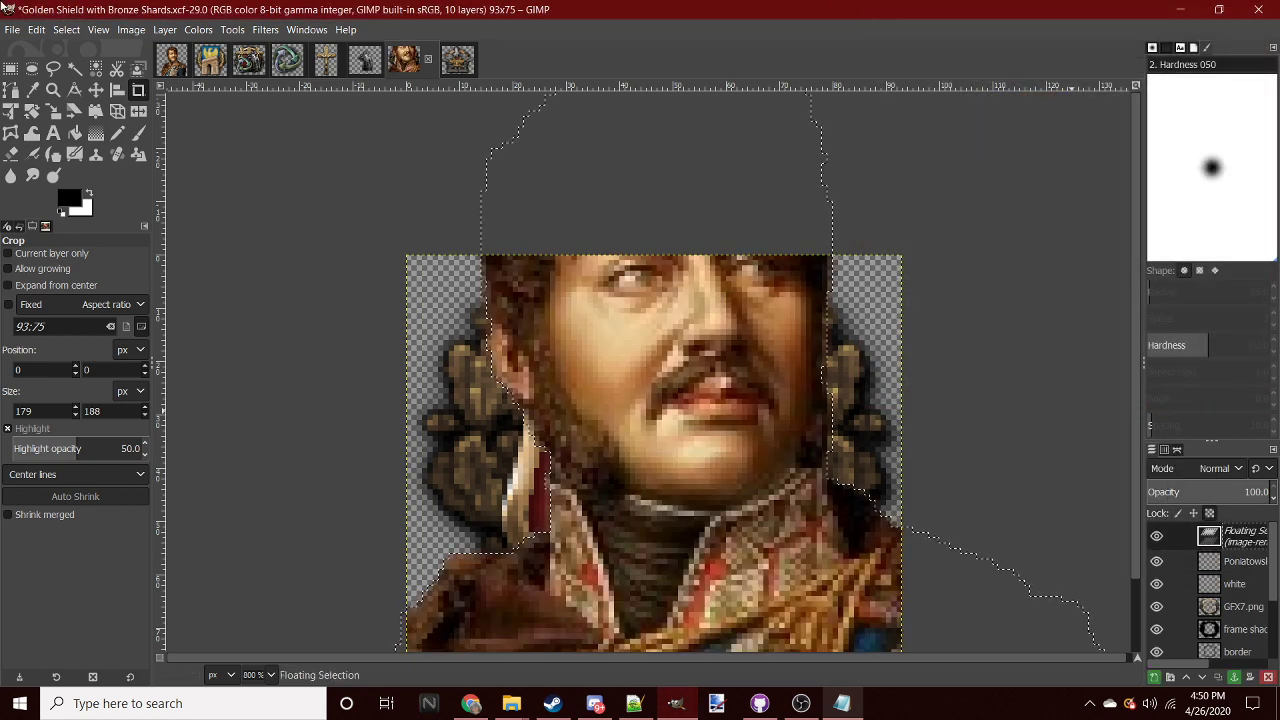
key(shift+s)
key(2)
click(700, 450)
mouse_move(600, 340)
mouse_down()
mouse_move(728, 420)
mouse_move(708, 440)
mouse_move(672, 422)
mouse_up()
scroll(690, 450, up, 1)
scroll(680, 458, up, 2)
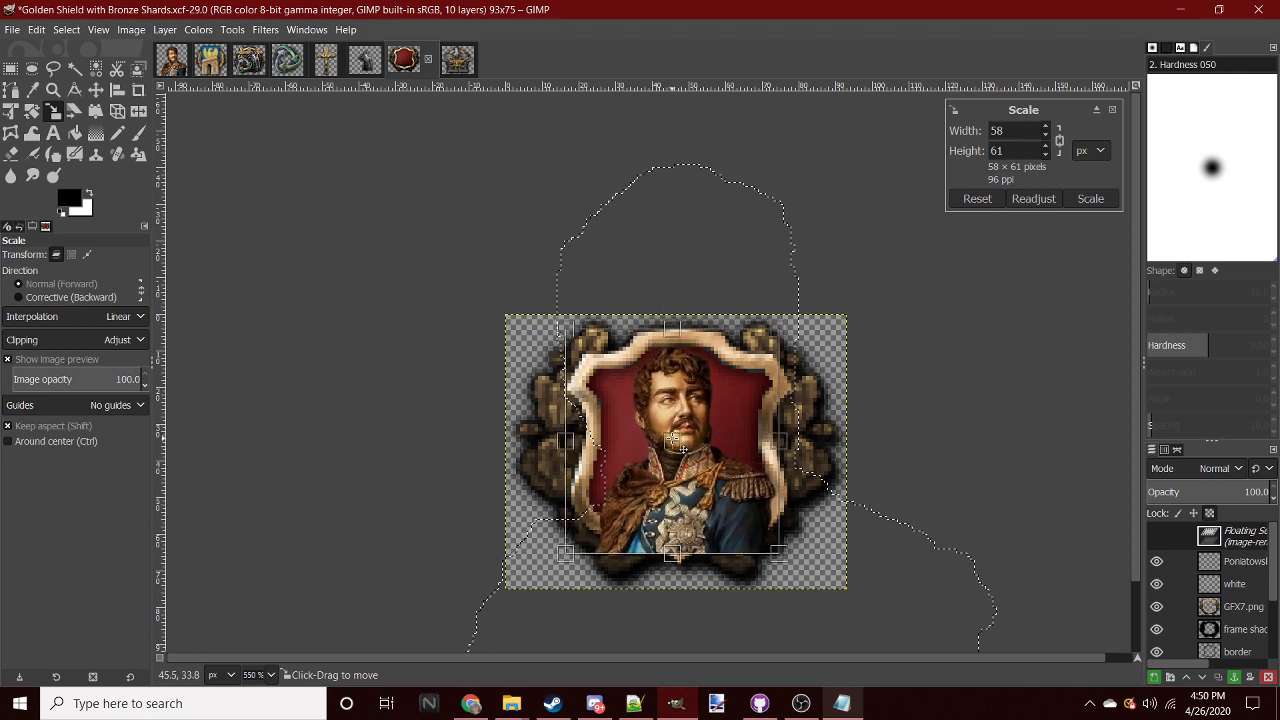
drag(775, 532, 785, 542)
drag(623, 371, 617, 367)
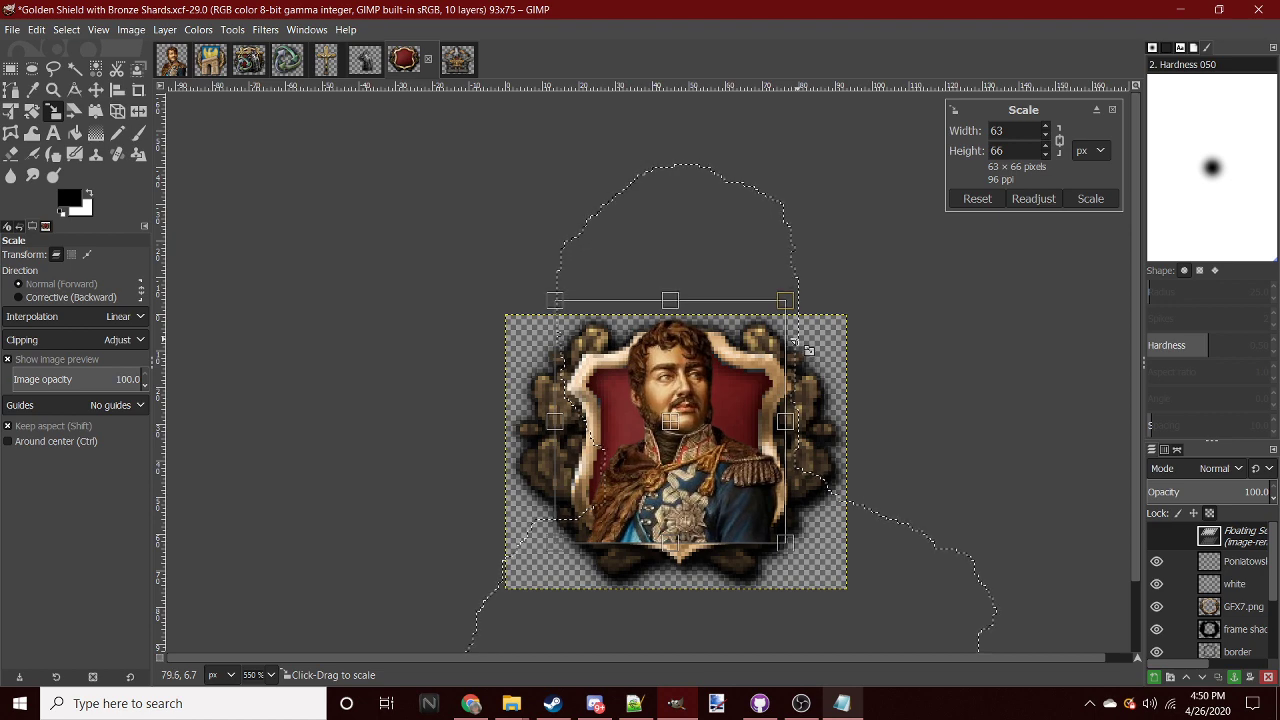
click(1090, 199)
- Anchor the scaled portrait, clear the selection and fit the whole image in view
key(r)
key(ctrl+h)
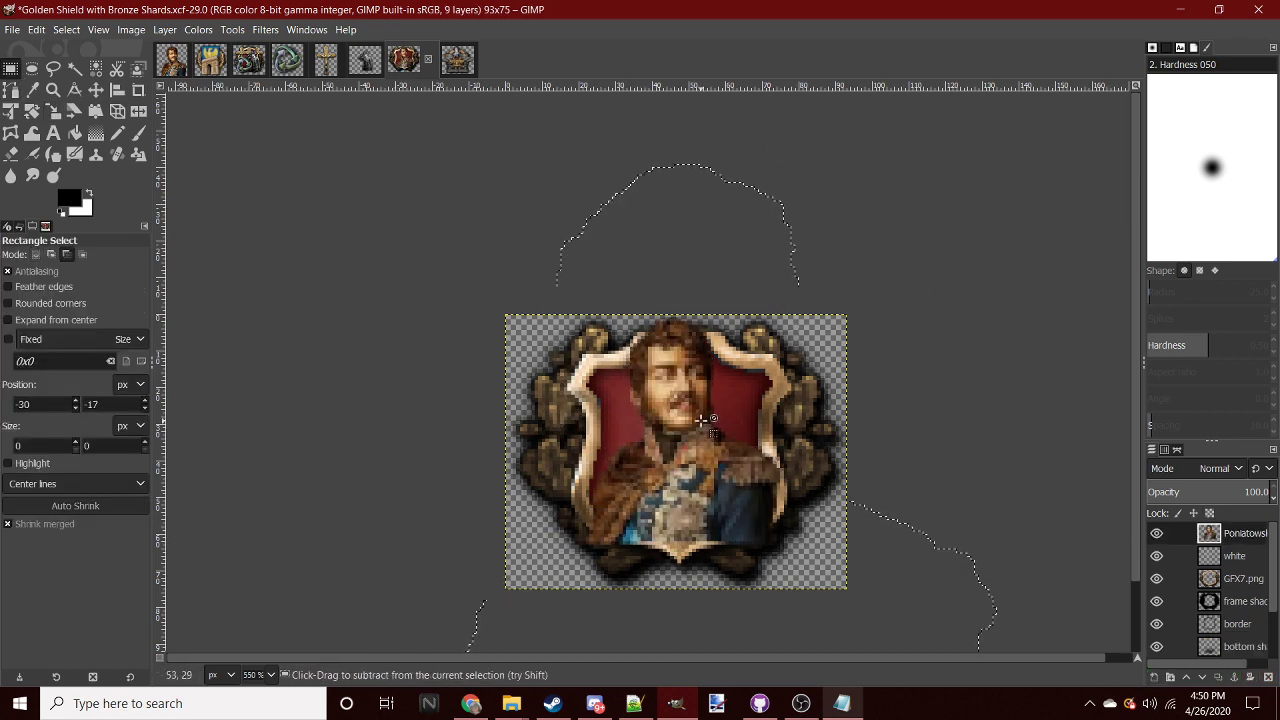
key(ctrl+shift+a)
key(shift+ctrl+j)
click(11, 154)
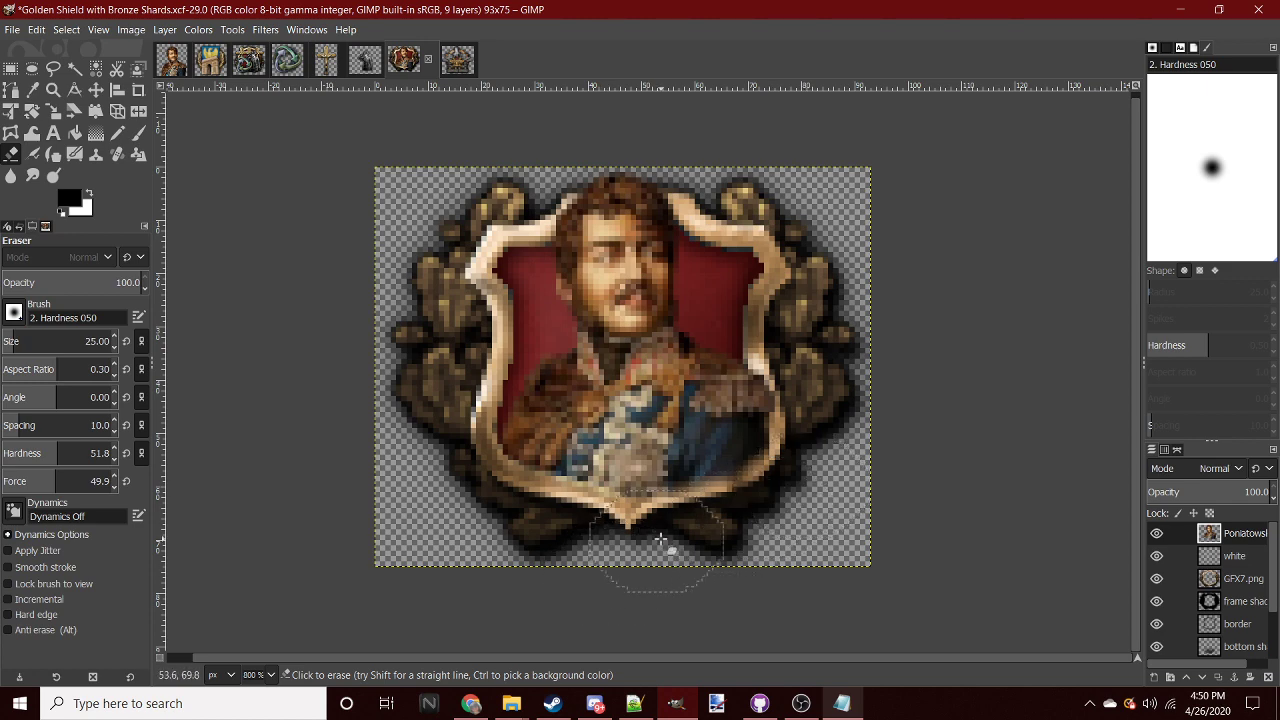
ctrl+scroll(697, 520, down, 5)
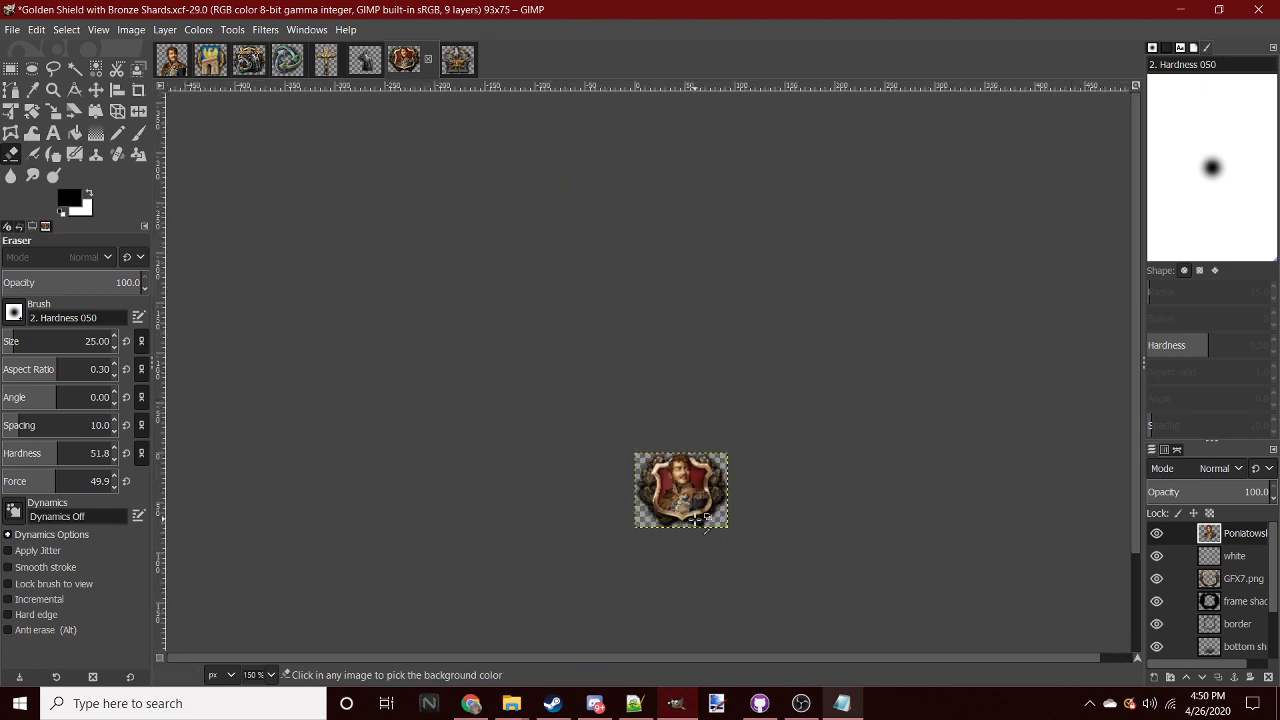
- Paste the portrait onto a new layer and paint it solid black as a silhouette
ctrl+scroll(715, 503, up, 5)
key(ctrl+c)
right_click(1216, 542)
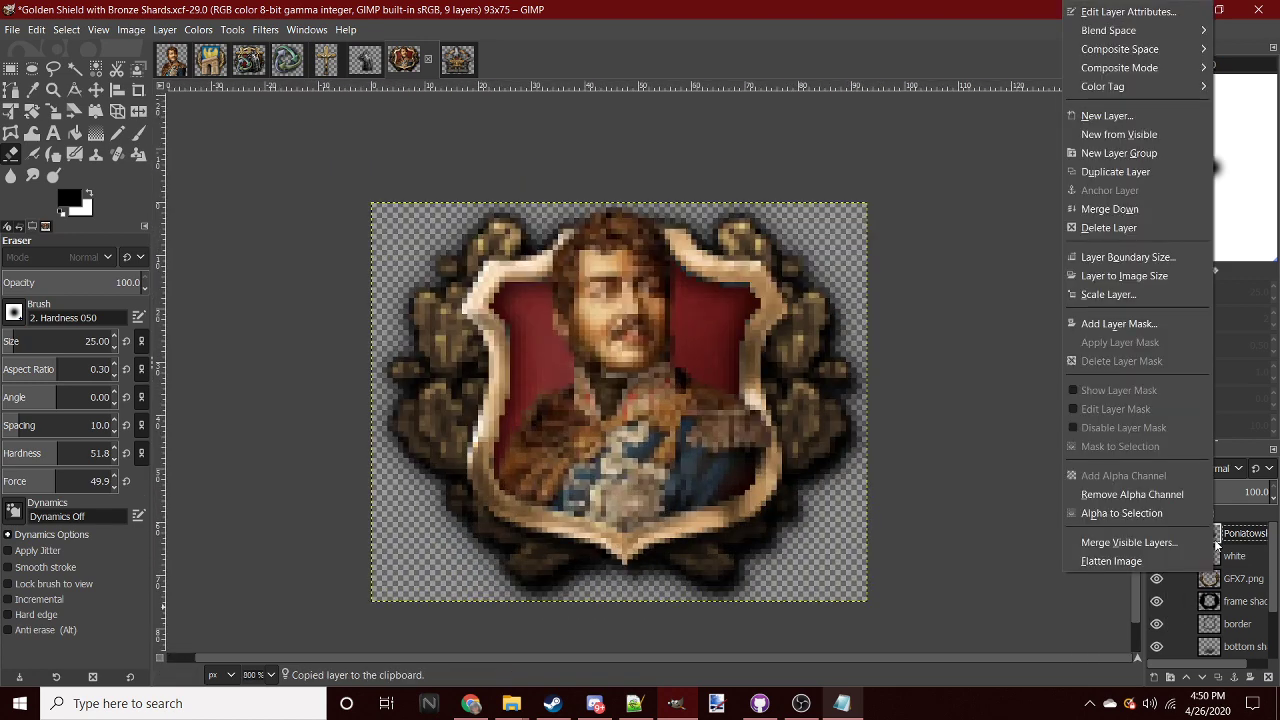
click(1093, 117)
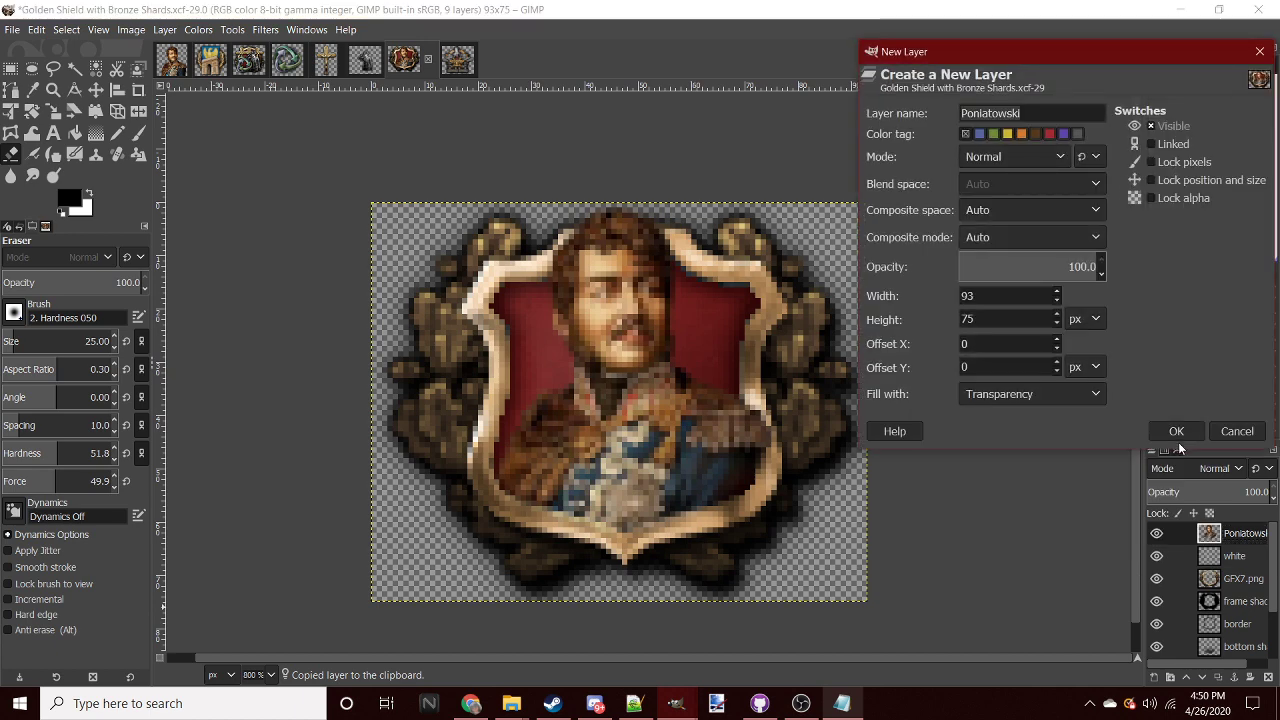
click(1178, 433)
key(ctrl+v)
key(p)
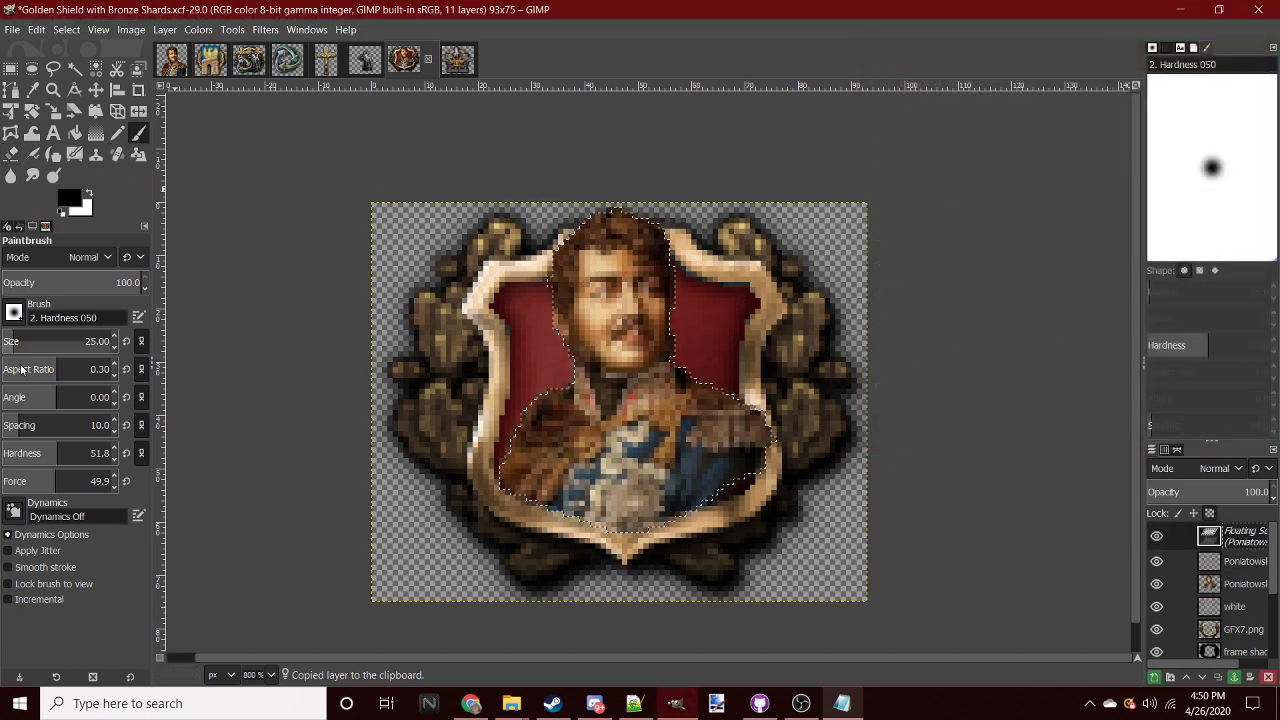
drag(20, 341, 45, 341)
drag(620, 300, 818, 335)
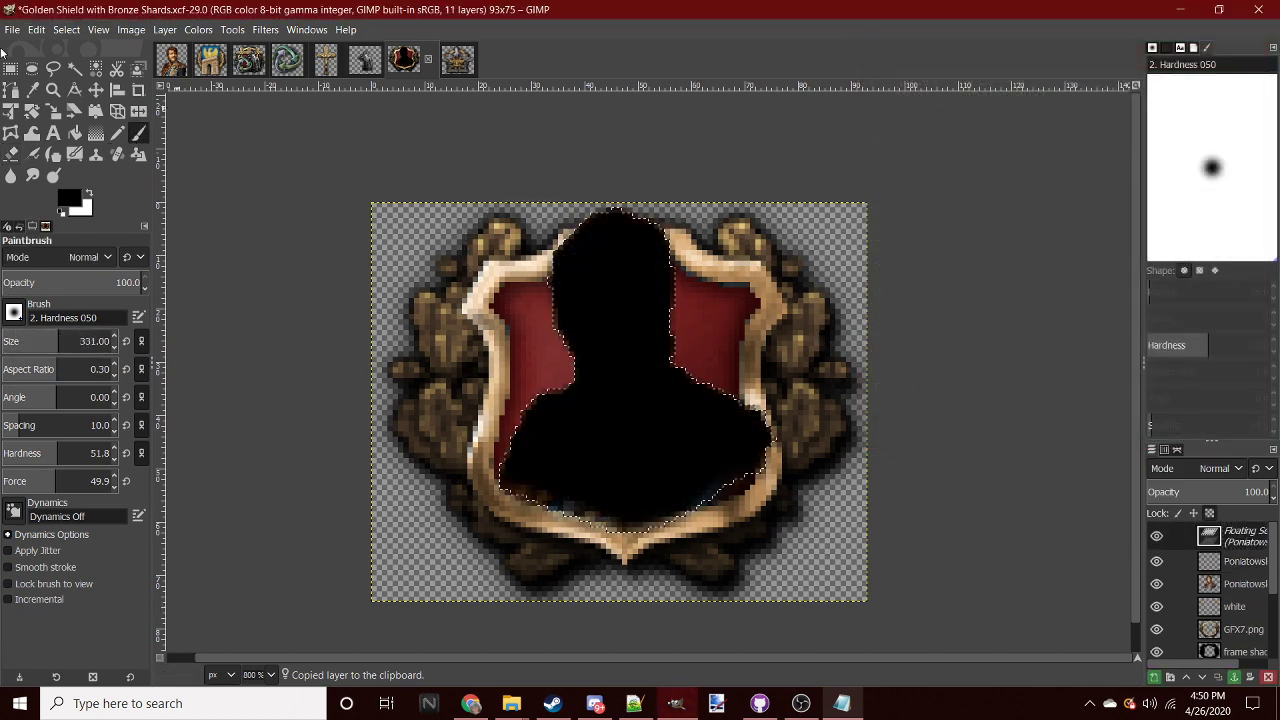
click(10, 68)
key(ctrl+h)
- Undo the extra paste and delete the duplicate black silhouette layer
right_click(1228, 536)
click(1110, 118)
click(1176, 493)
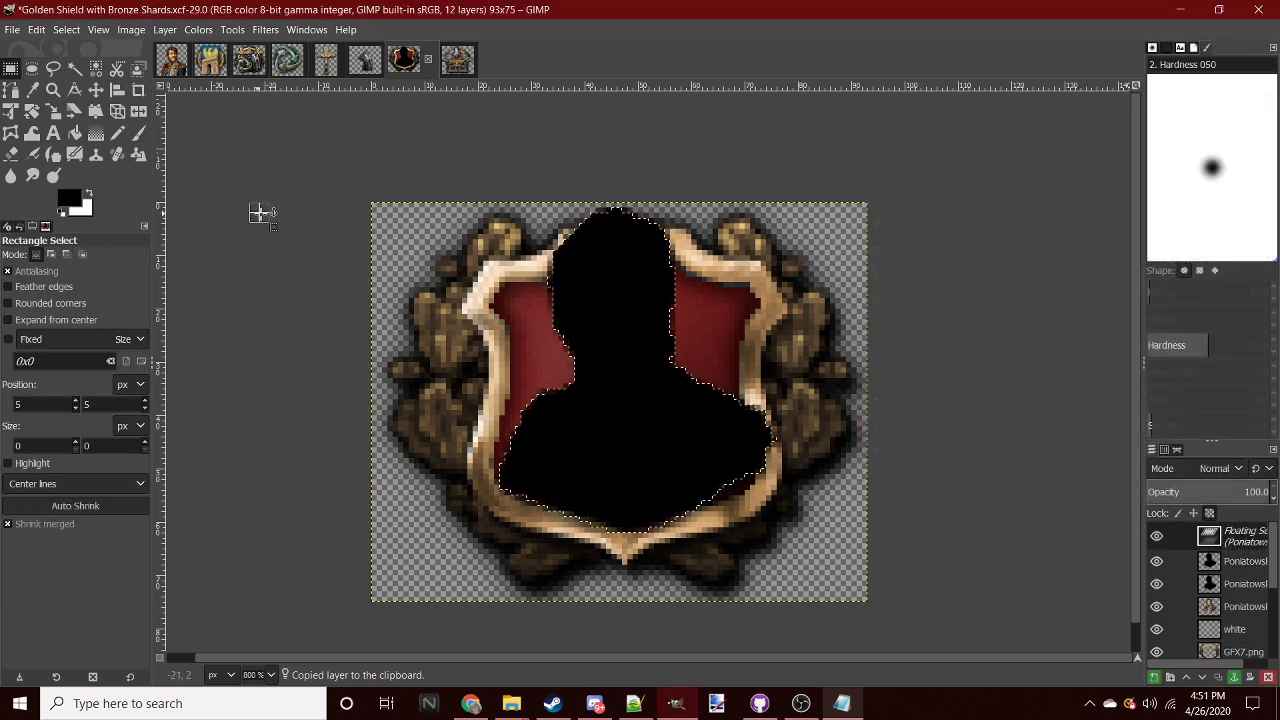
click(265, 29)
key(ctrl+z)
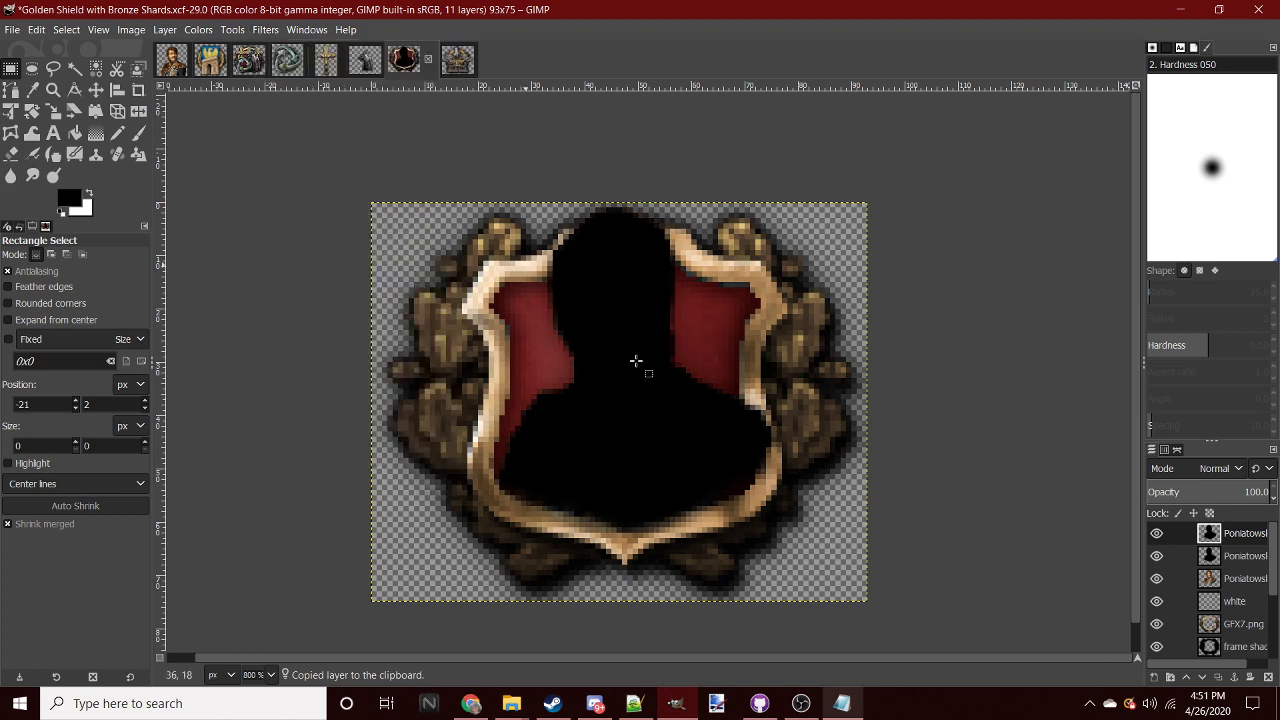
right_click(1224, 538)
click(1100, 218)
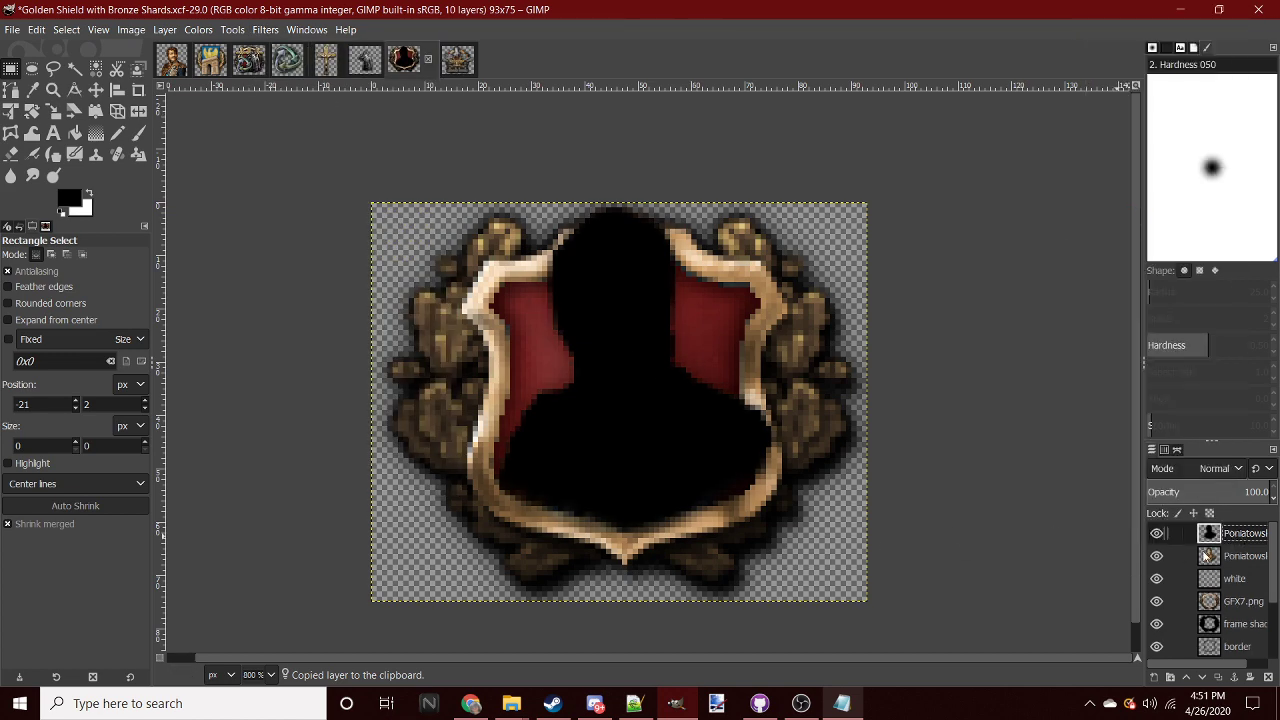
- Move the face Poniatowski layer above the silhouette and anchor a pasted portrait
drag(1214, 560, 1214, 530)
key(ctrl+v)
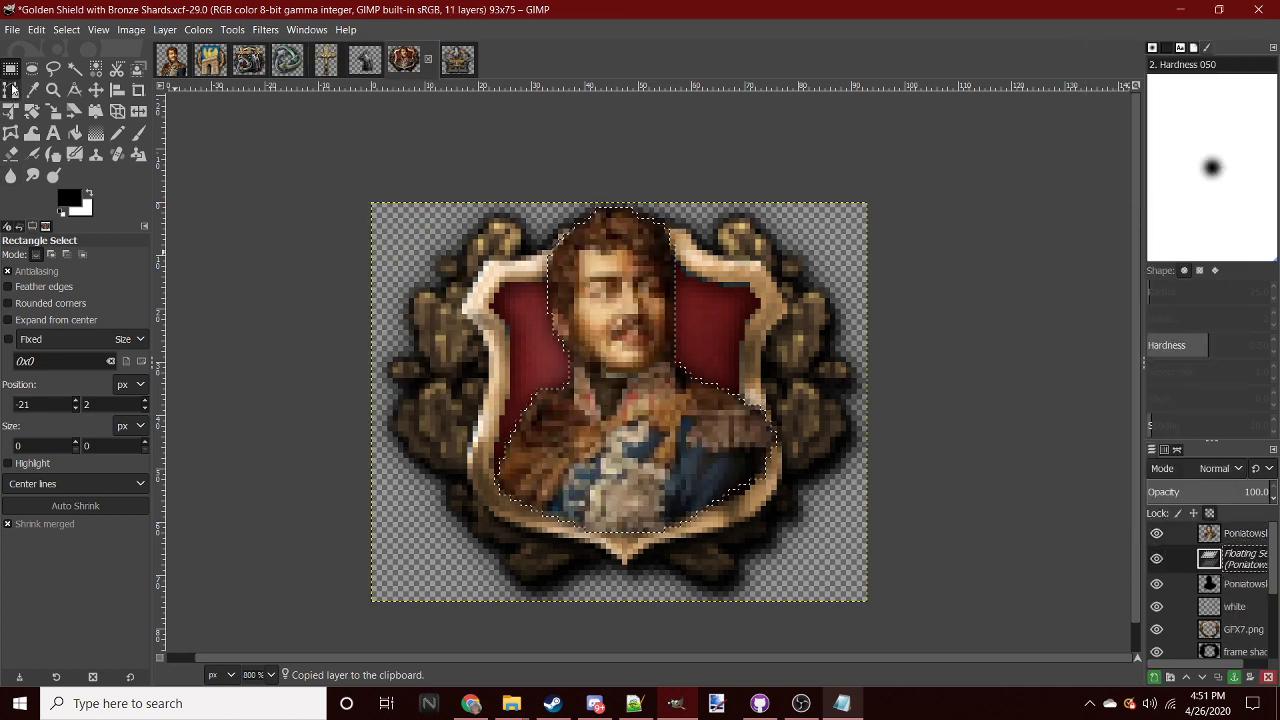
click(277, 277)
ctrl+scroll(695, 430, down, 5)
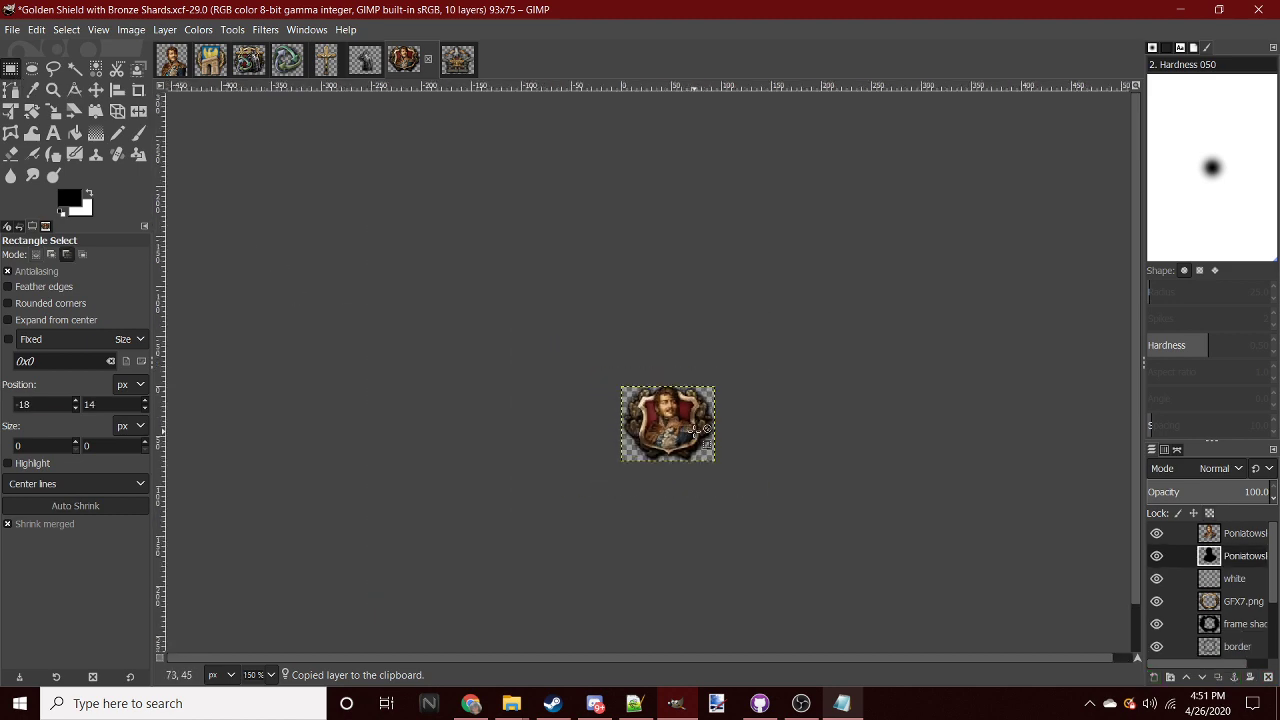
ctrl+scroll(695, 430, up, 4)
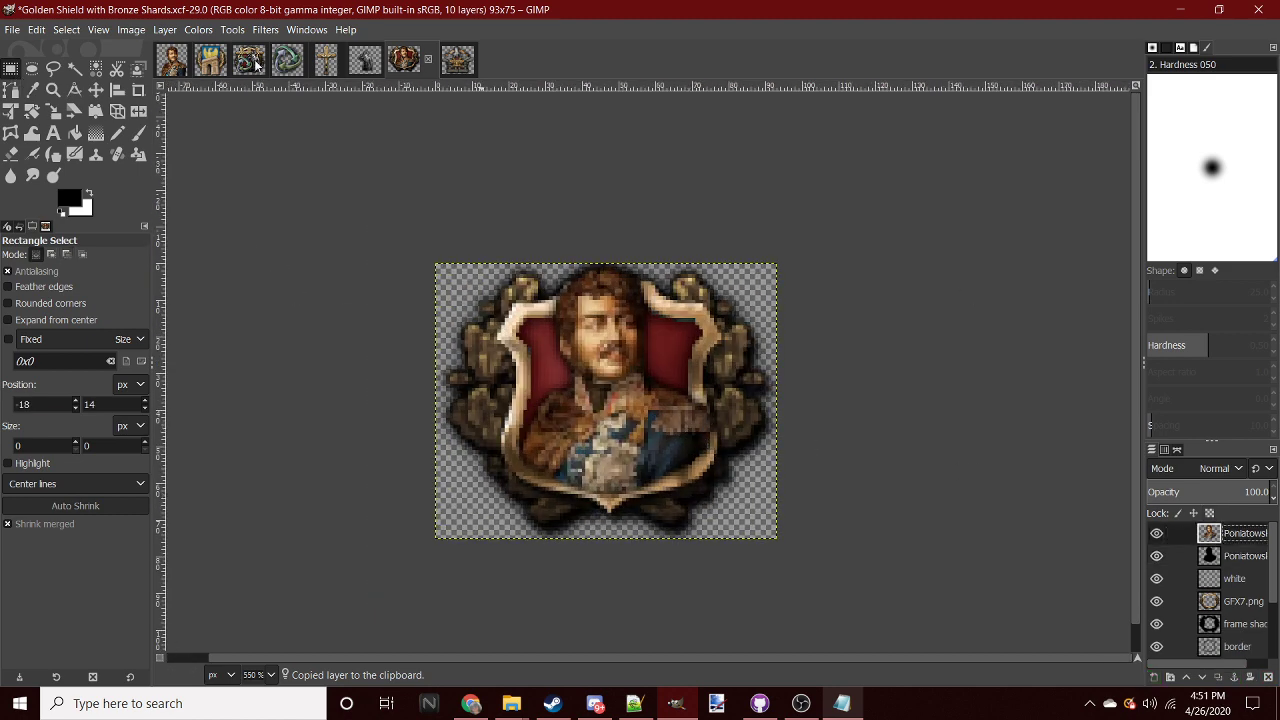
- Apply the Decor > Add Bevel filter to the portrait
click(268, 30)
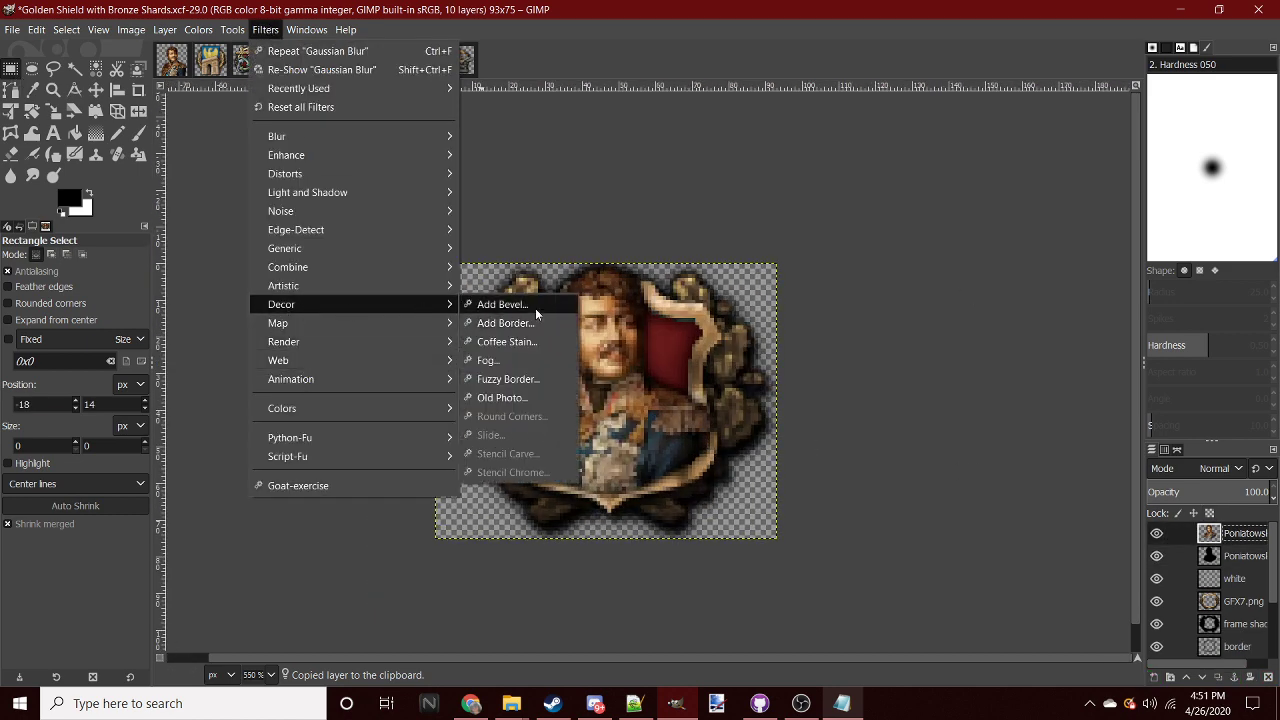
click(530, 305)
click(685, 445)
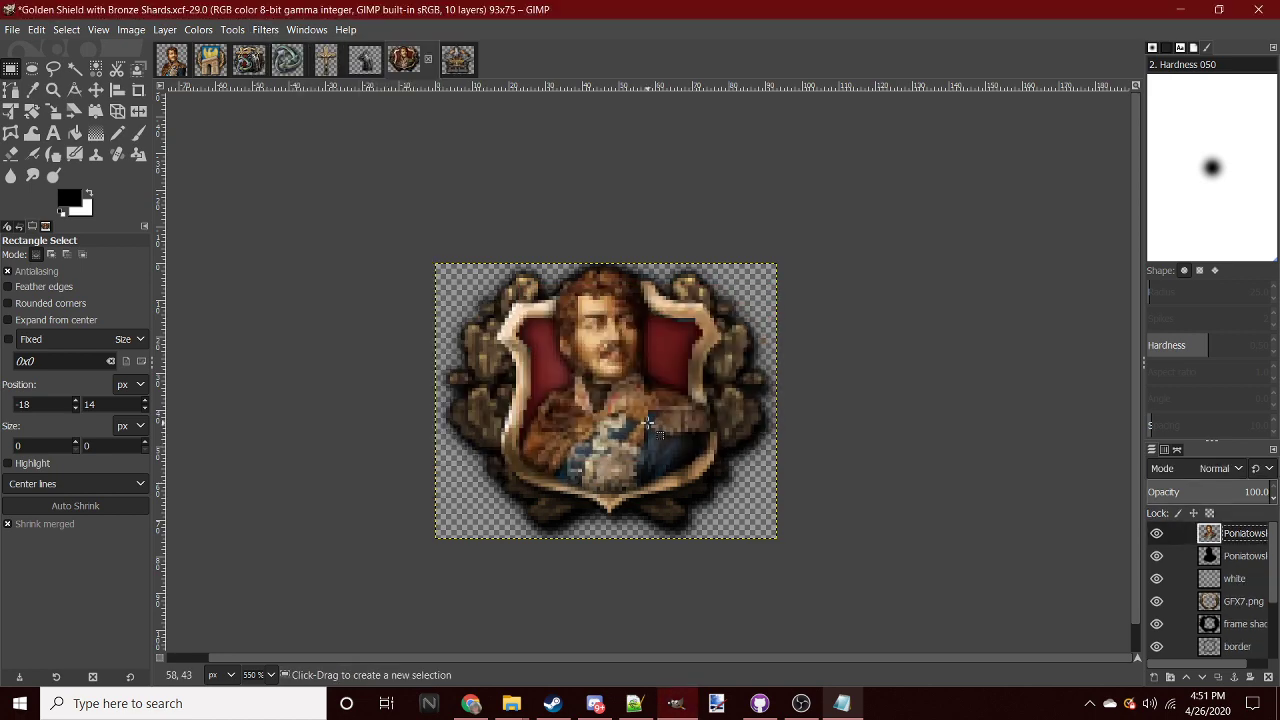
key(1)
key(grave)
- Copy the portrait onto a new layer and apply the Emboss filter
key(ctrl+c)
right_click(1232, 538)
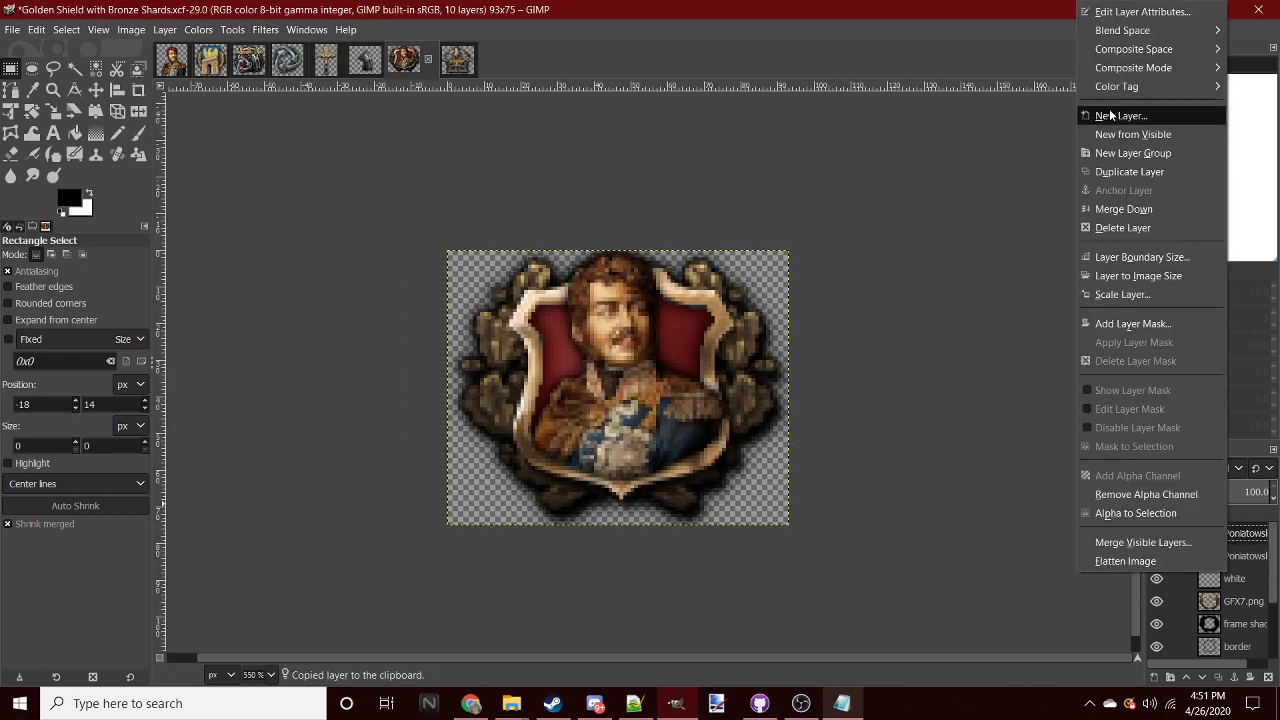
click(1120, 116)
click(1174, 437)
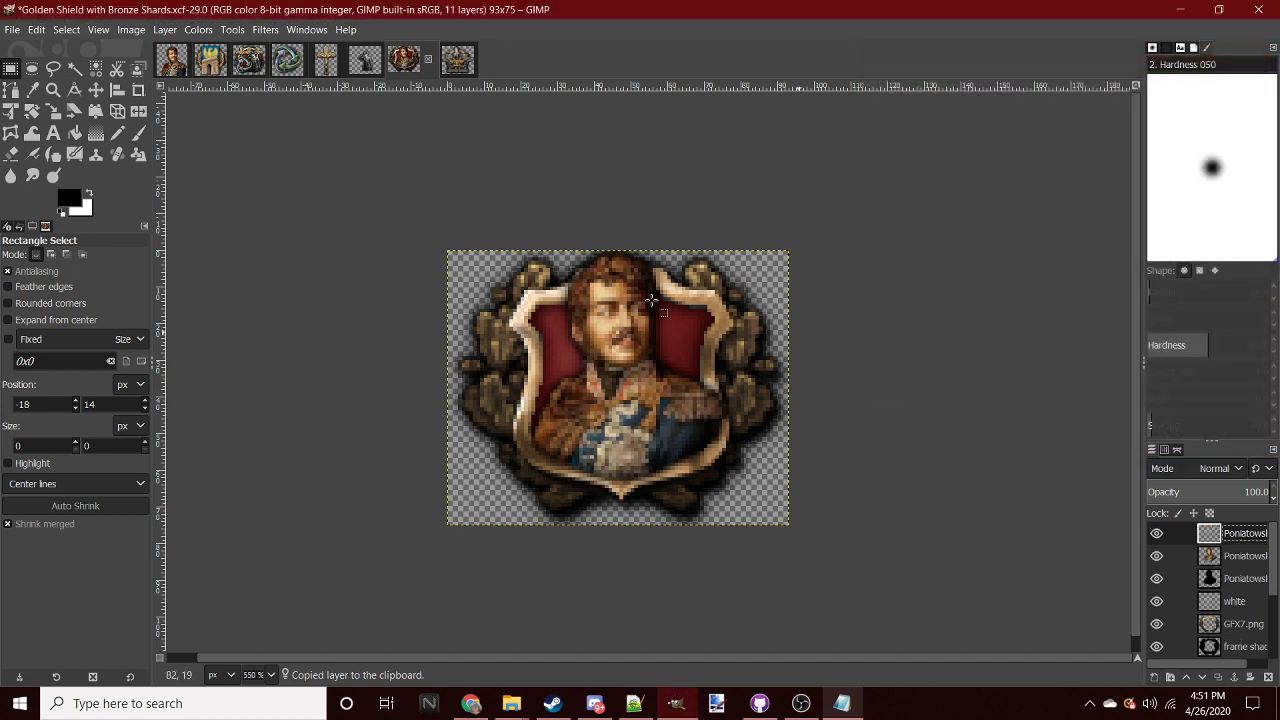
click(266, 29)
mouse_move(286, 173)
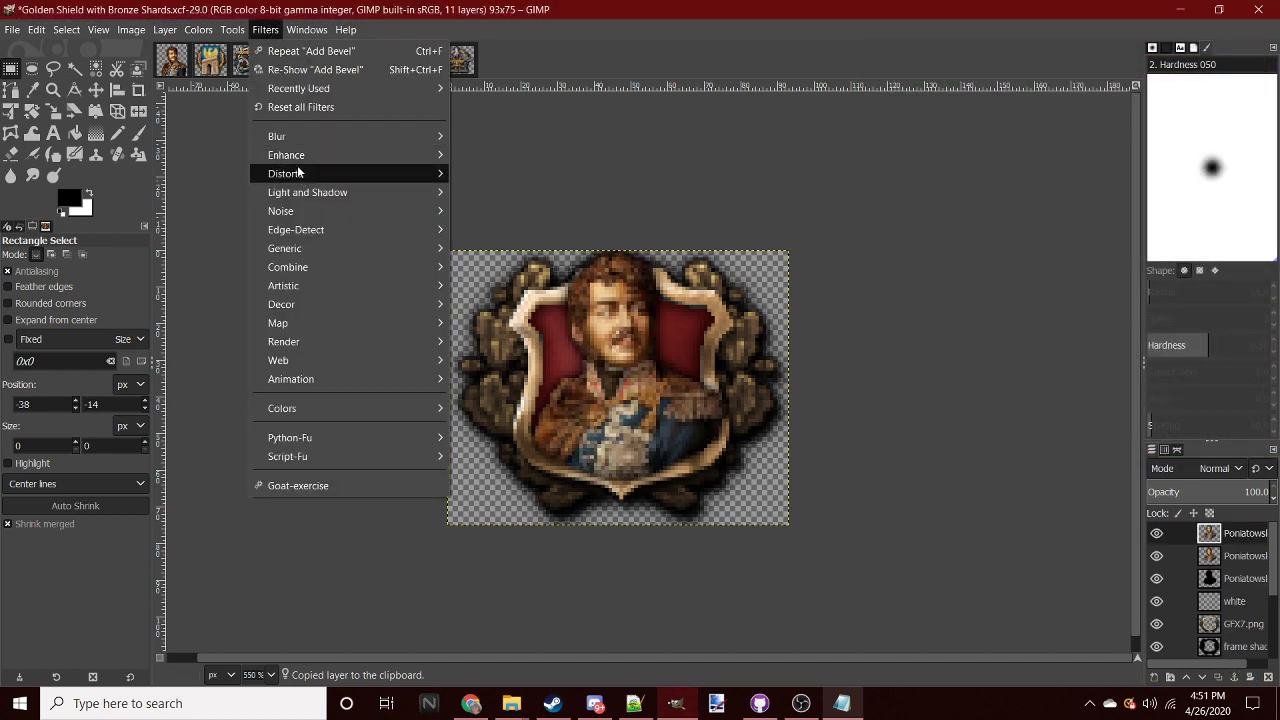
click(545, 191)
click(340, 315)
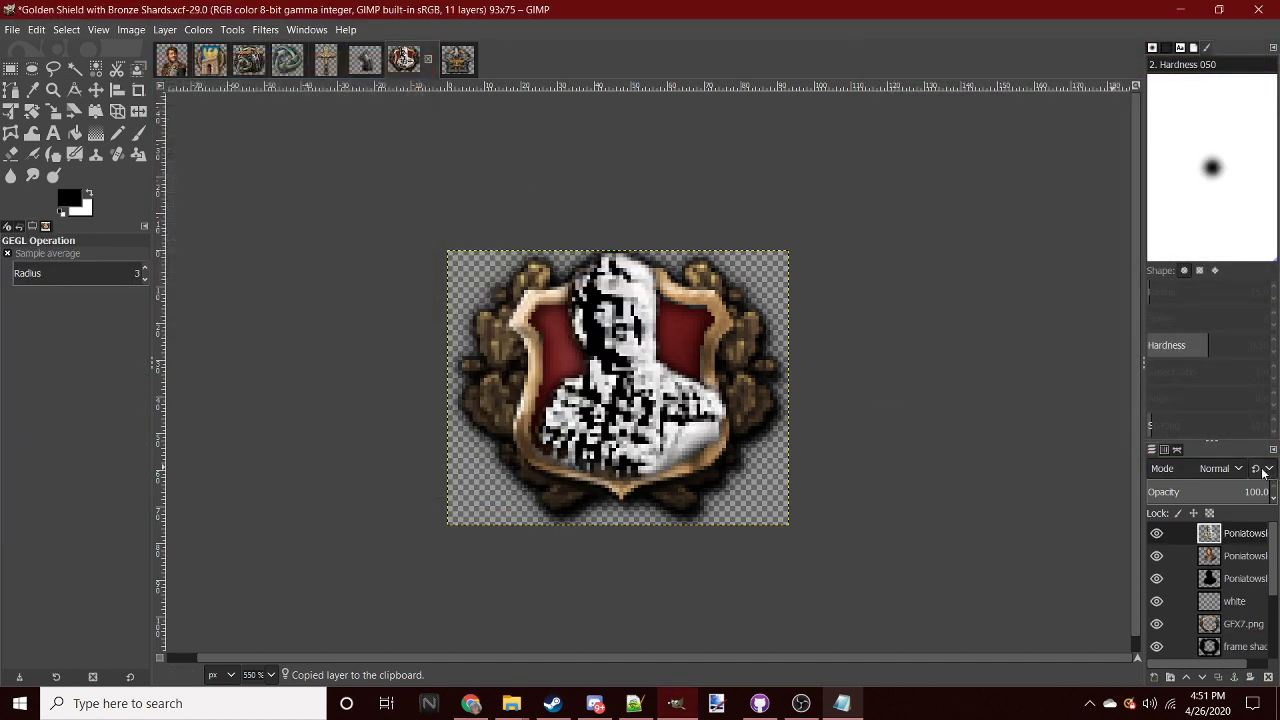
- Set the embossed layer to Multiply blending at about 27.6 opacity
click(1222, 468)
click(1137, 268)
click(1179, 490)
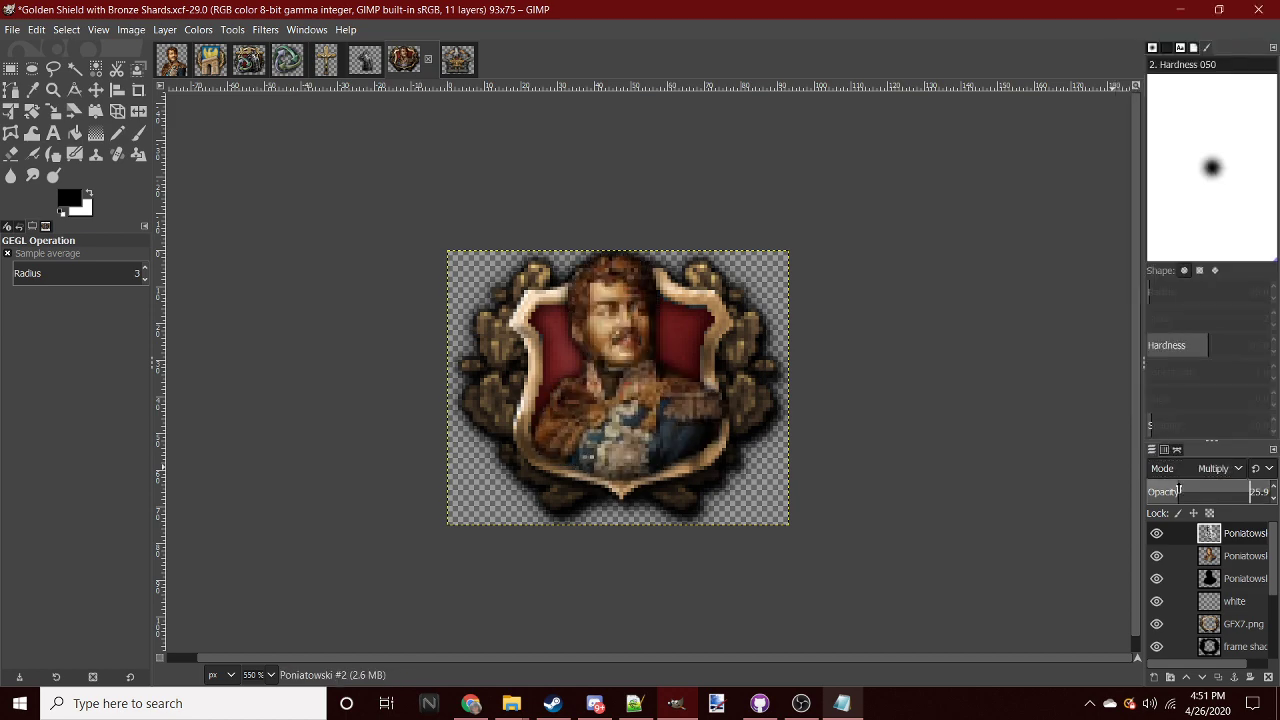
drag(1181, 490, 1178, 490)
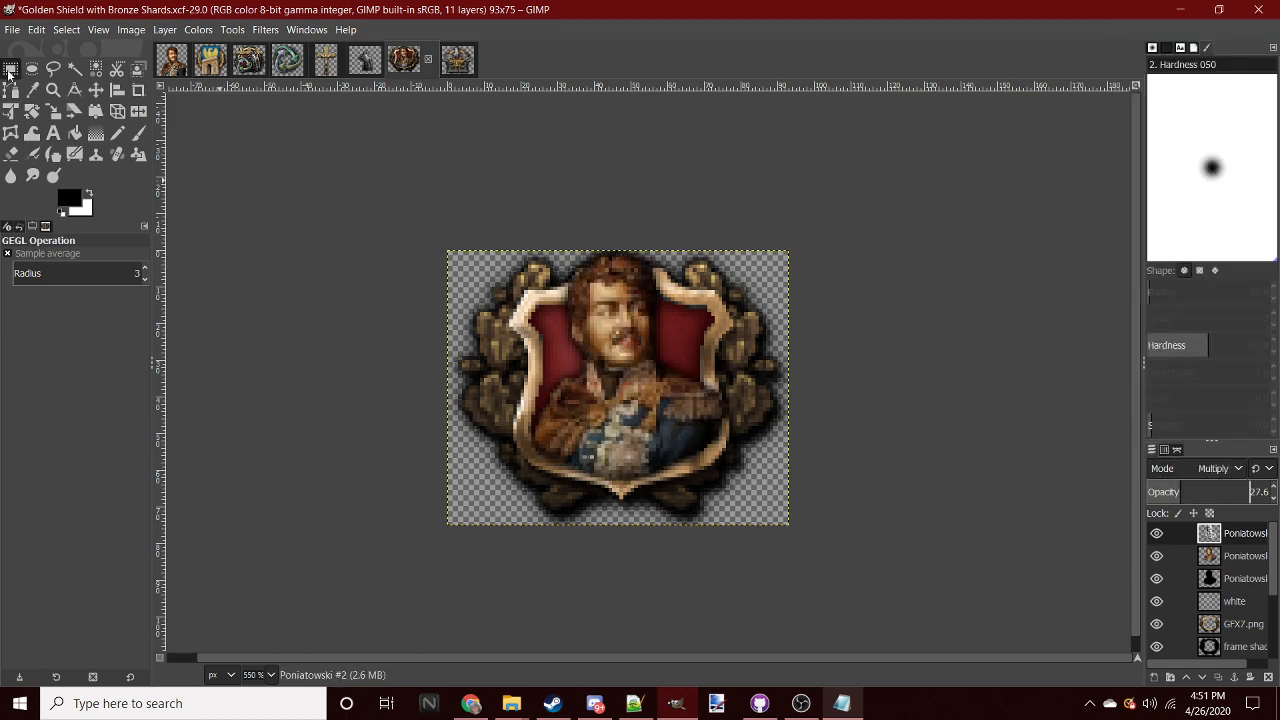
click(10, 68)
ctrl+scroll(690, 503, down, 4)
scroll(688, 503, down, 1)
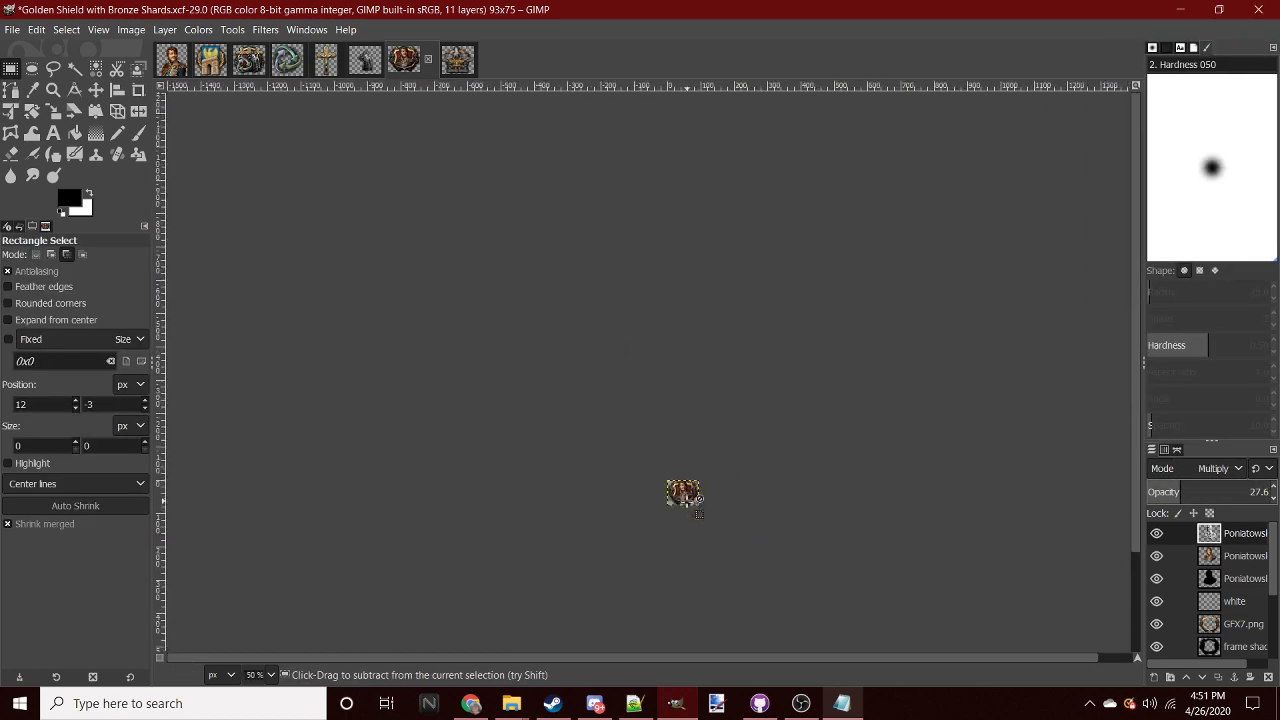
scroll(688, 503, up, 2)
scroll(688, 503, up, 2)
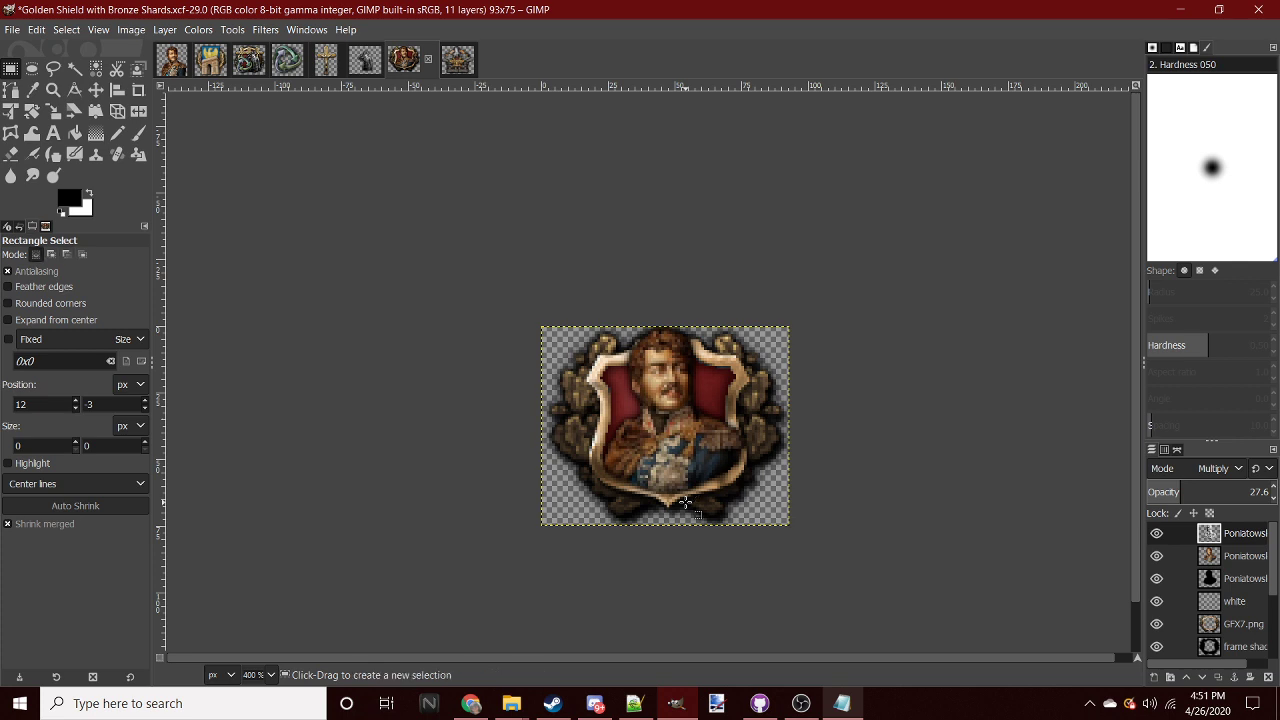
ctrl+scroll(710, 422, down, 5)
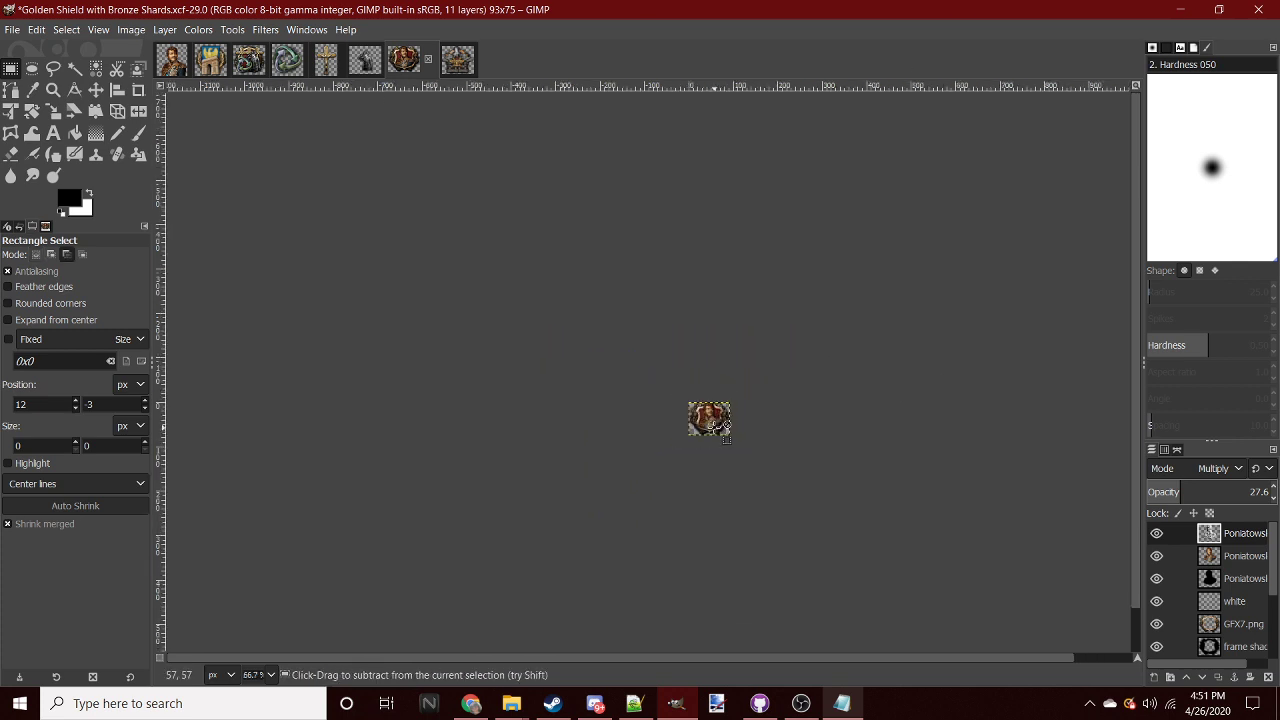
- Trial-convert the shield image to grayscale from the colour Poniatowski layer, then undo it
ctrl+scroll(722, 425, up, 6)
click(1240, 556)
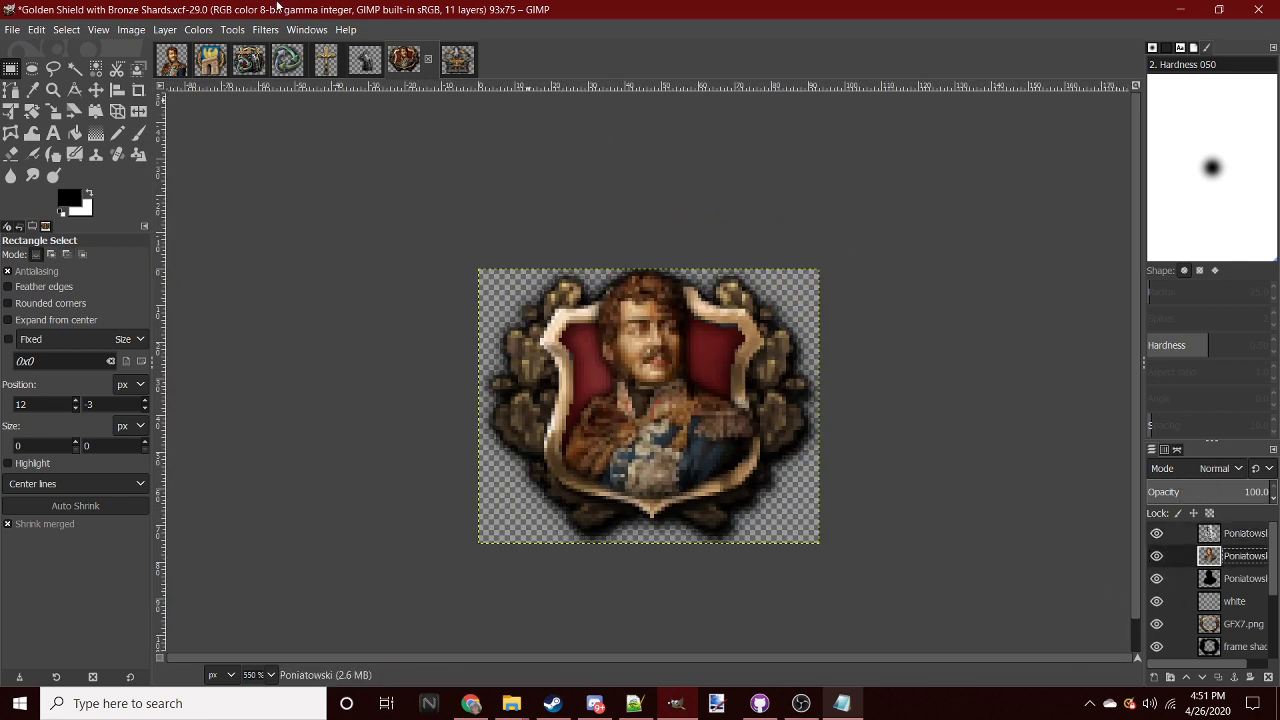
click(265, 29)
click(133, 35)
click(128, 31)
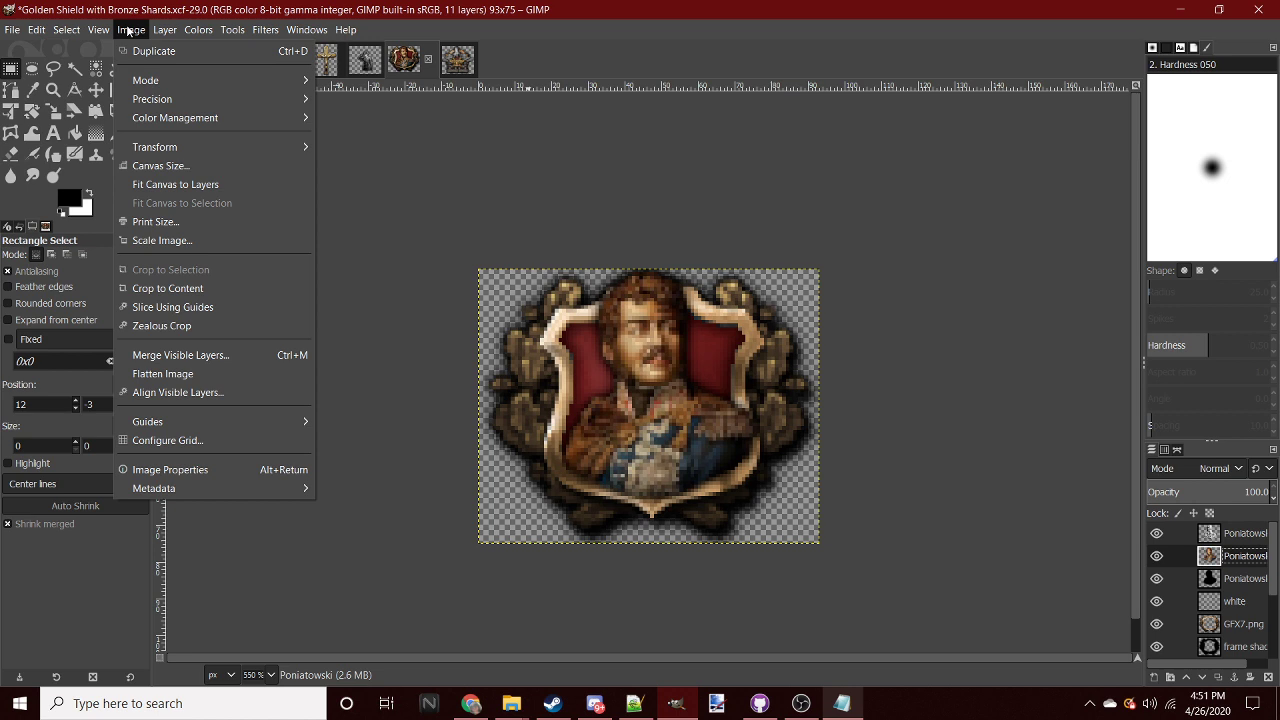
click(128, 31)
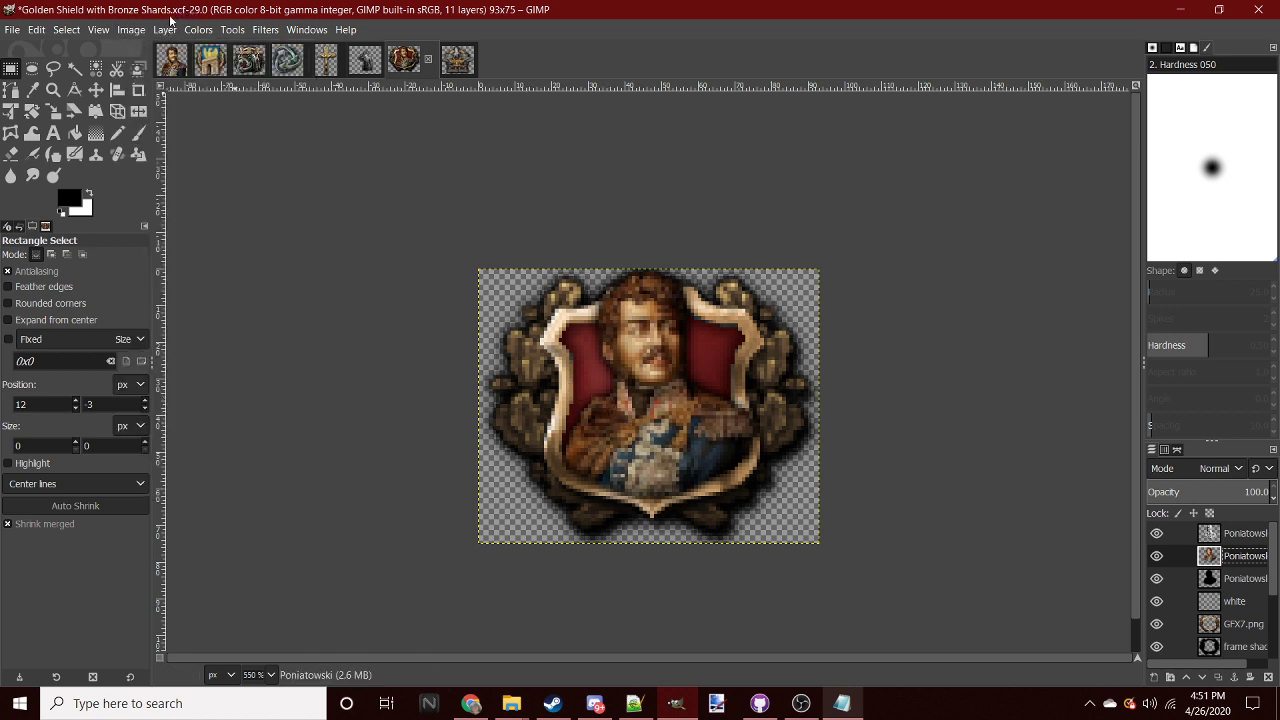
click(172, 31)
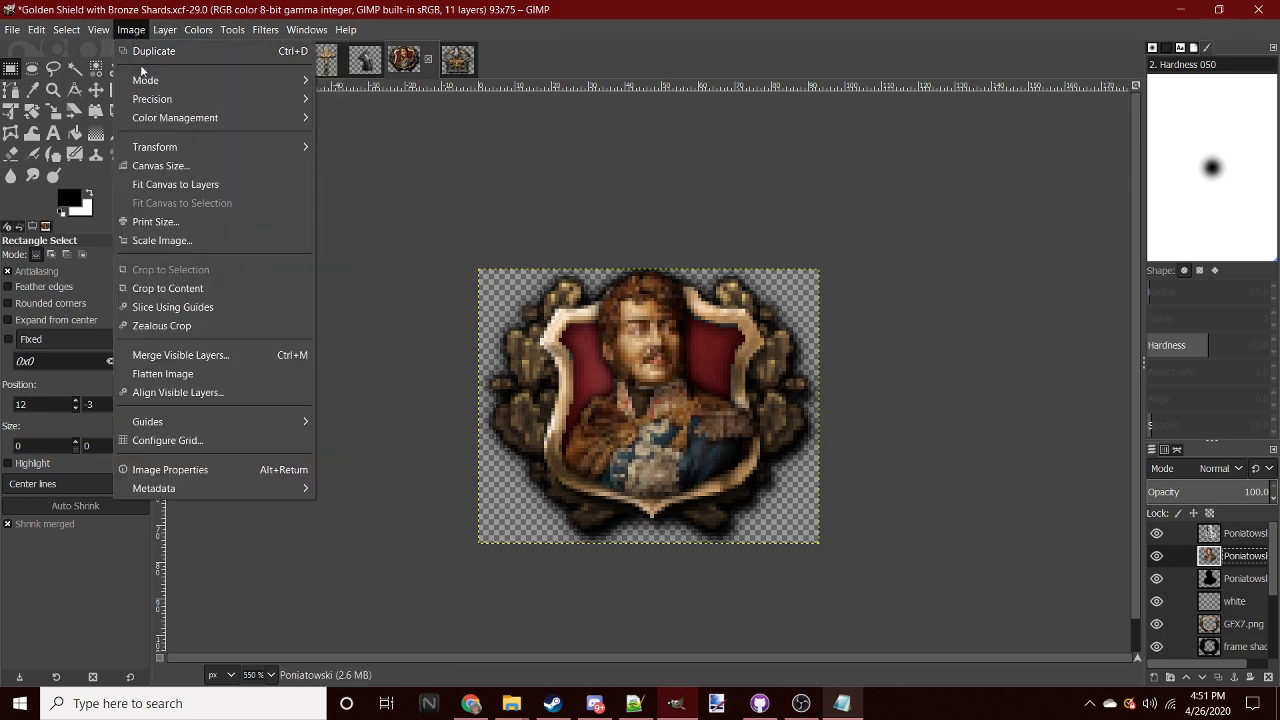
mouse_move(146, 80)
click(355, 100)
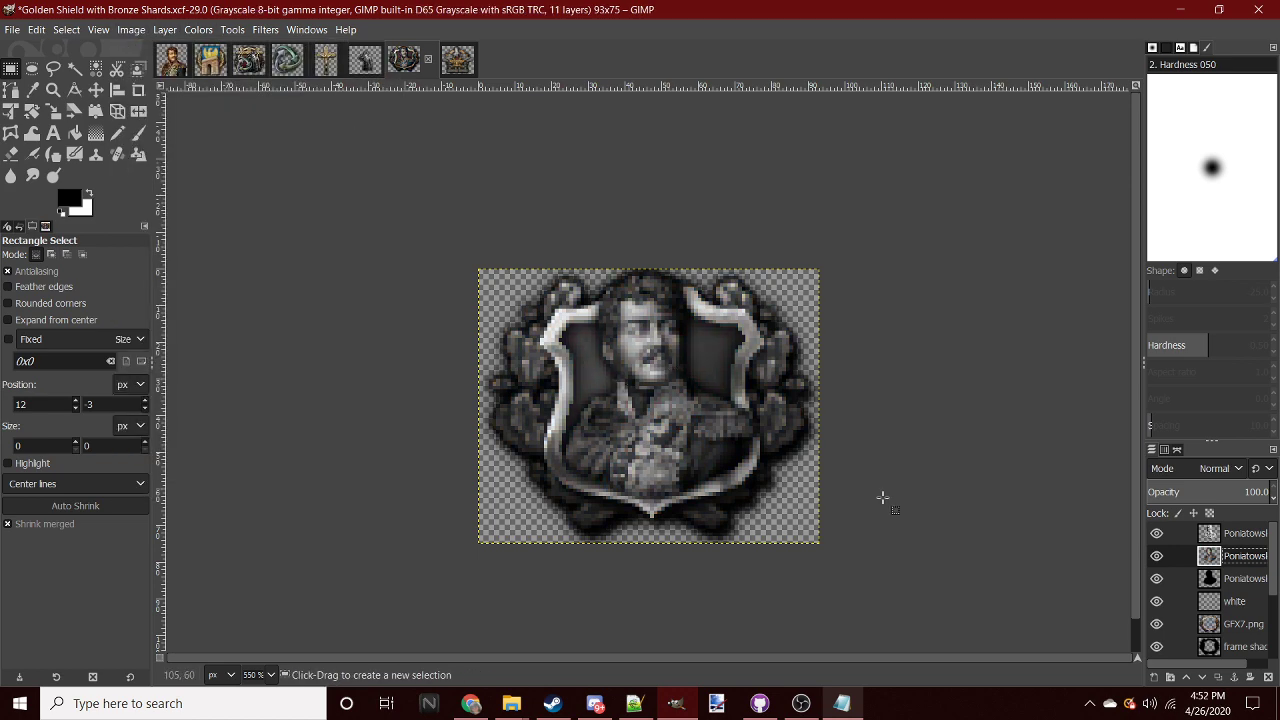
key(ctrl+z)
- Copy the Poniatowski portrait, paste it as a new image, and convert that to grayscale
key(ctrl+c)
click(36, 29)
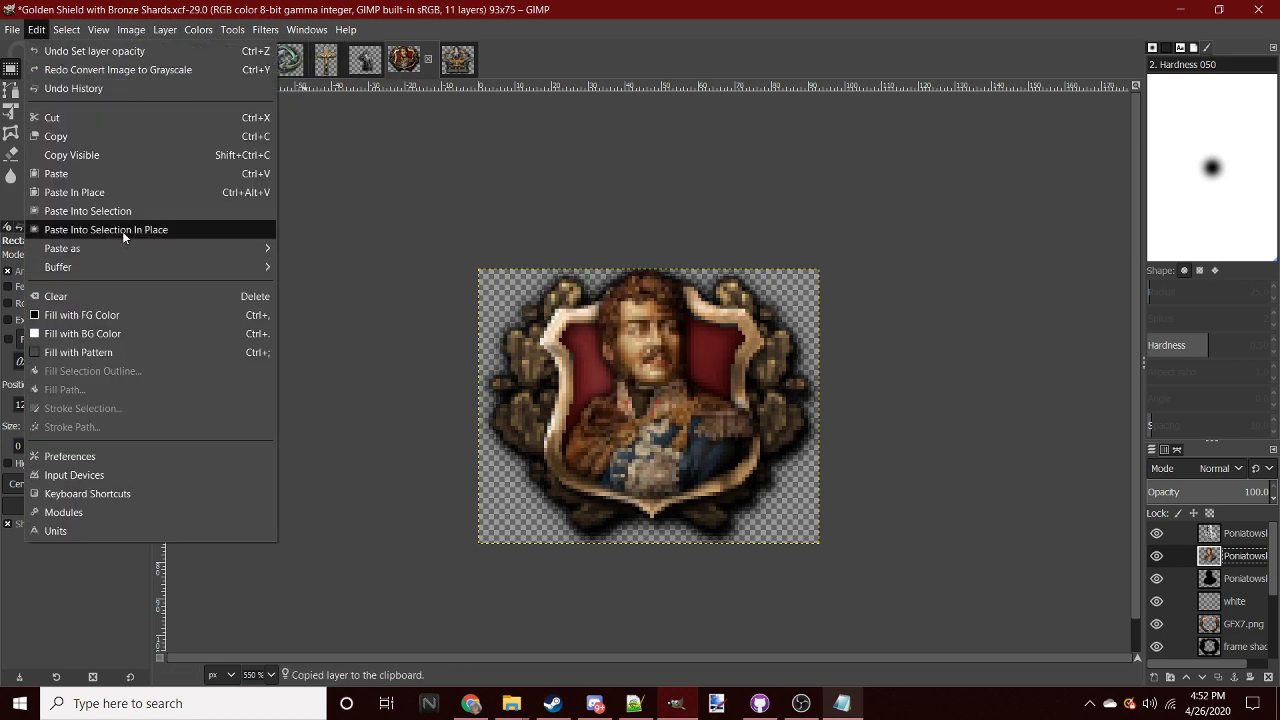
click(300, 281)
click(131, 29)
click(352, 98)
- Paste the grayscale portrait into the shield image and anchor it
ctrl+scroll(665, 365, up, 7)
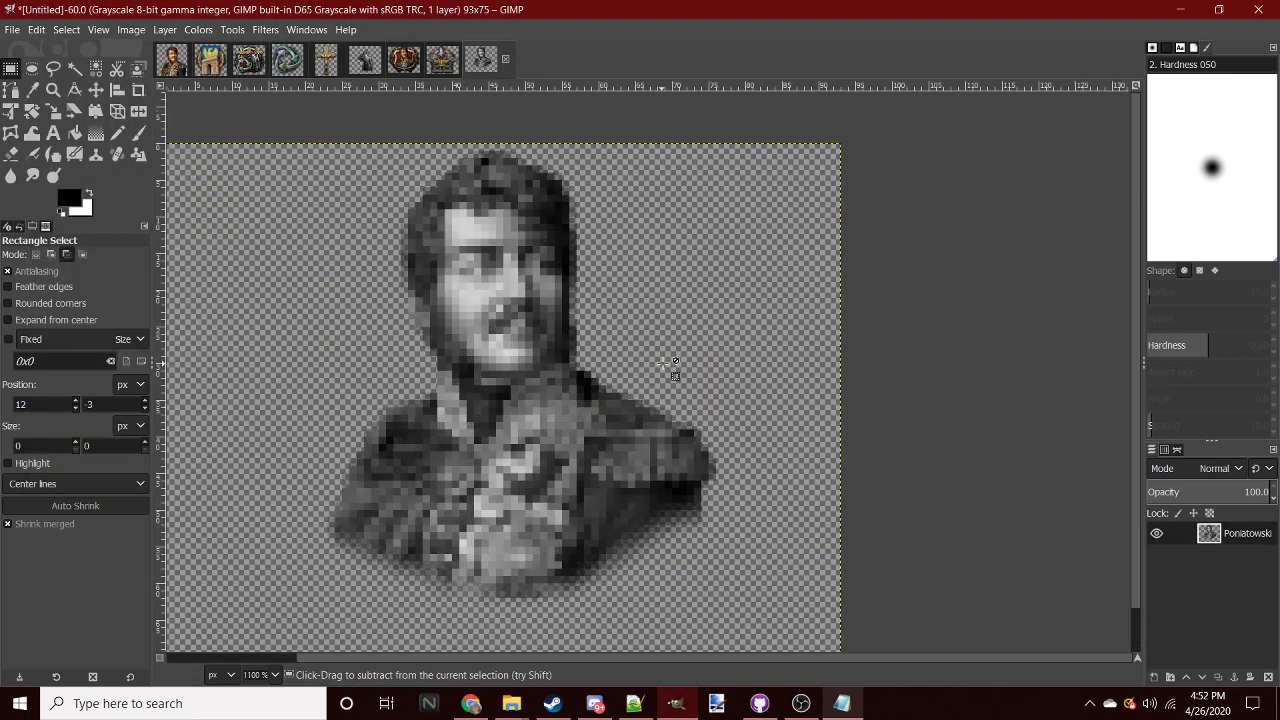
key(ctrl+c)
click(365, 60)
key(ctrl+v)
key(ctrl+z)
click(403, 60)
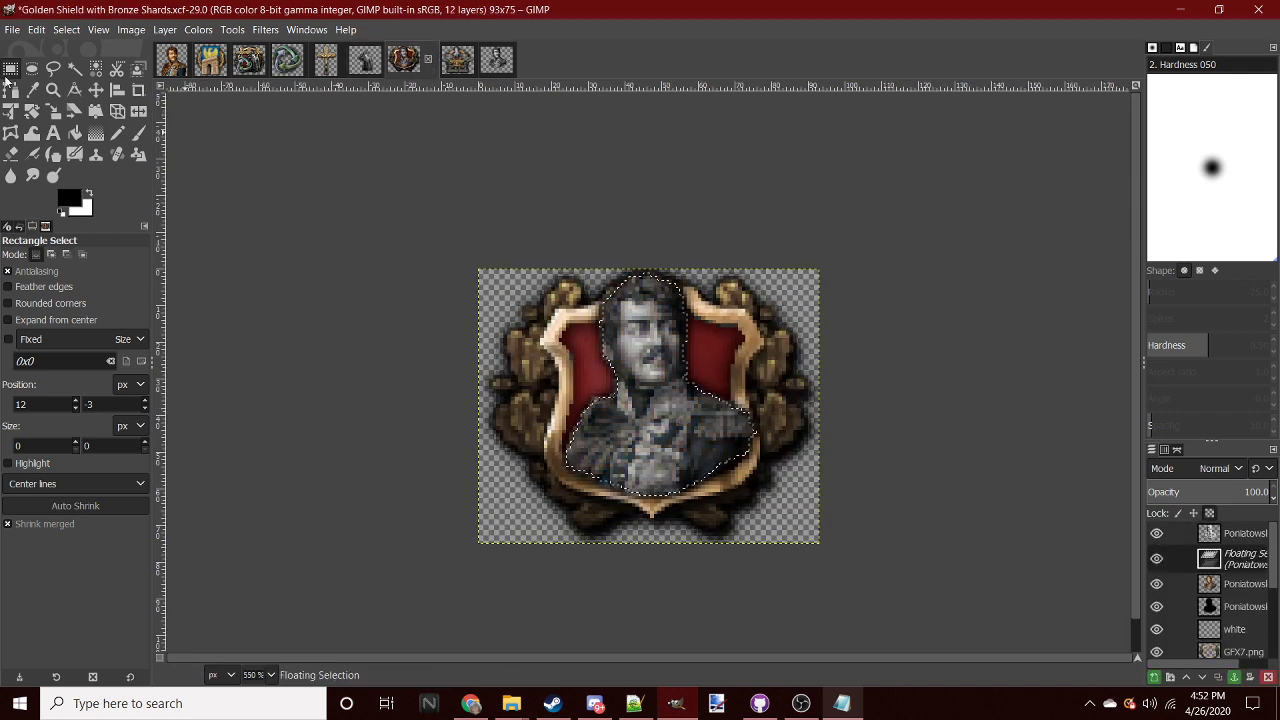
click(389, 297)
- Zoom in on the shield image and undo the grayscale portrait paste
key(1)
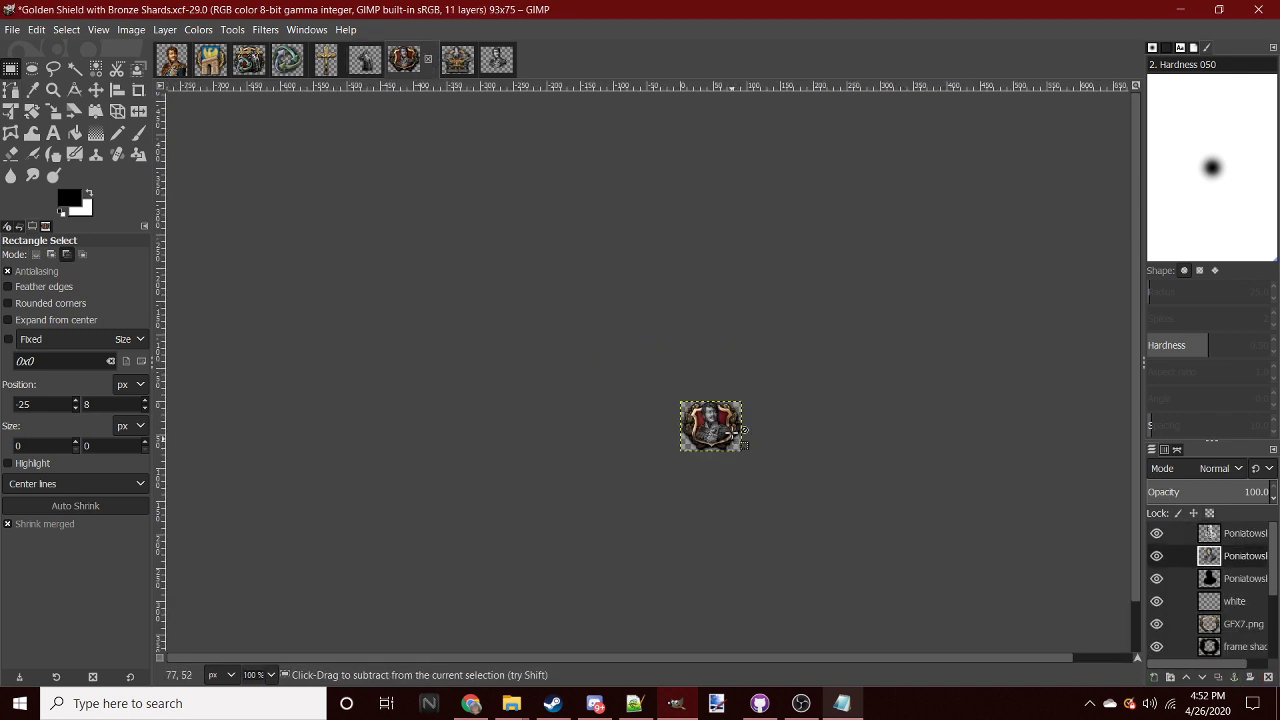
key(4)
key(ctrl+z)
scroll(715, 435, down, 3)
scroll(713, 440, down, 2)
scroll(713, 441, up, 1)
scroll(708, 441, up, 7)
scroll(651, 419, down, 3)
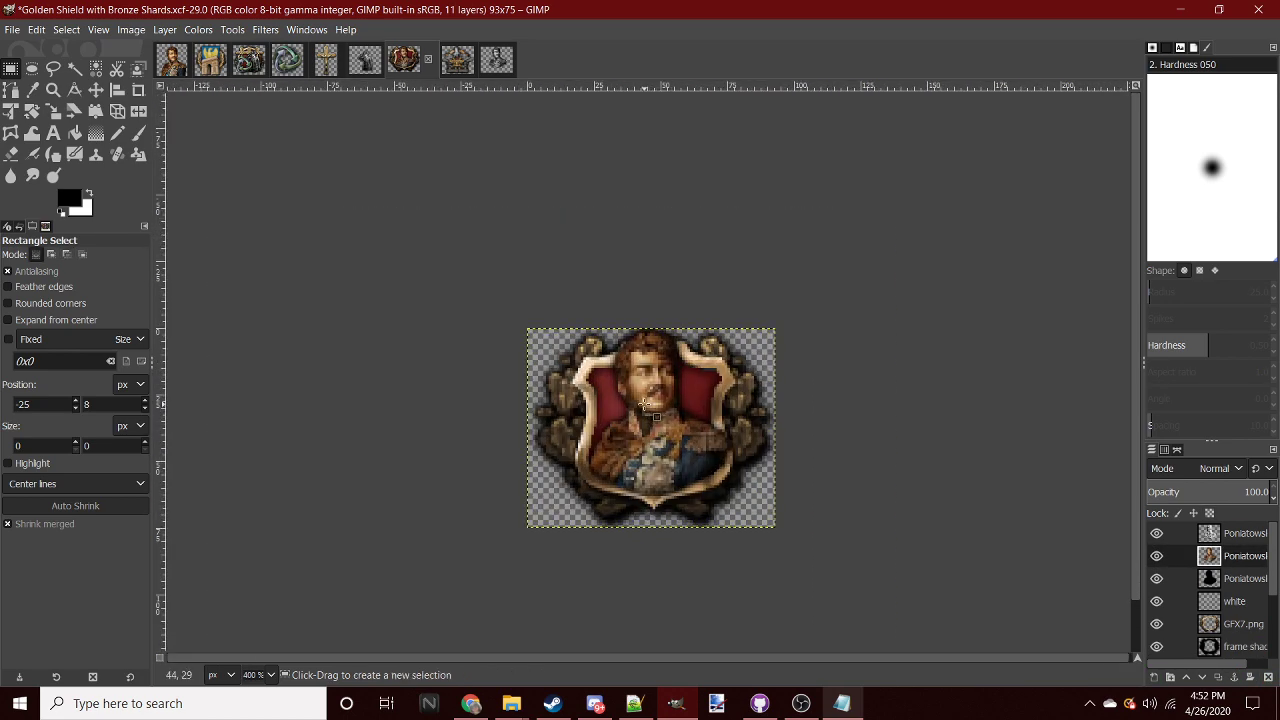
- In the Open Image dialog, preview files in the focus_icon_making folder to hunt for a flag asset
click(14, 31)
click(35, 88)
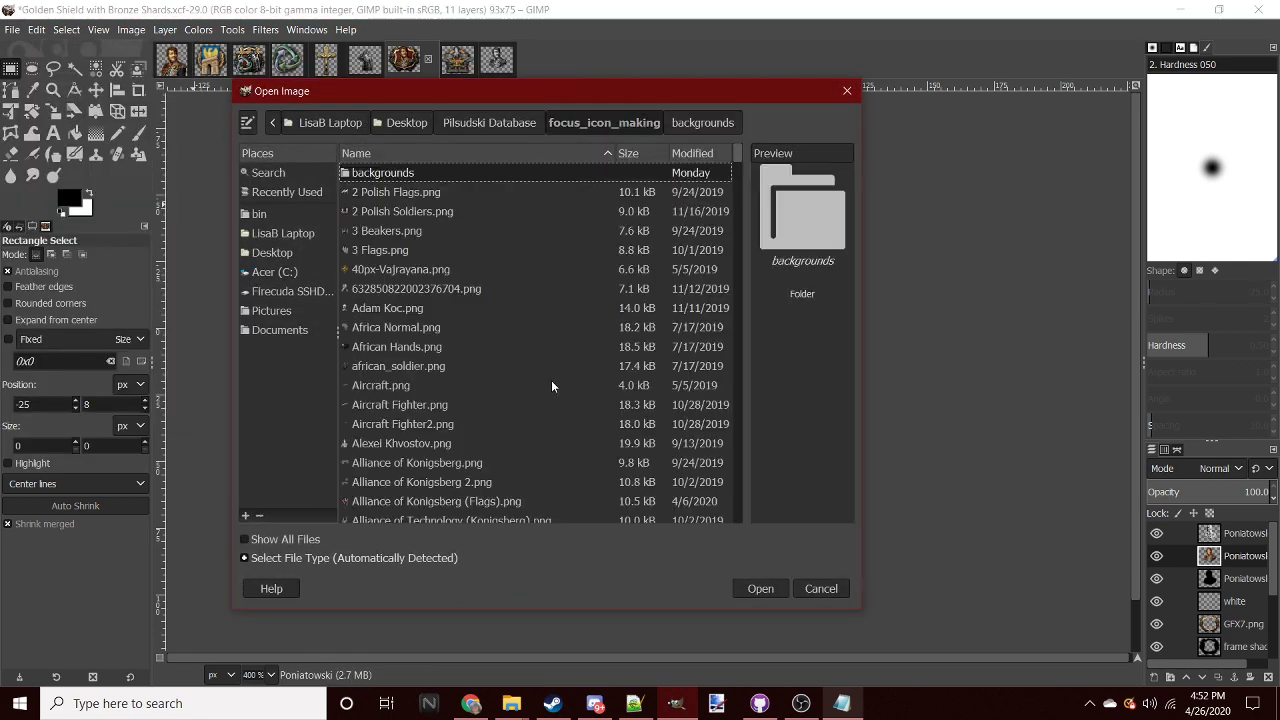
click(547, 472)
scroll(570, 380, down, 3)
click(590, 240)
click(597, 428)
scroll(580, 380, down, 3)
click(568, 337)
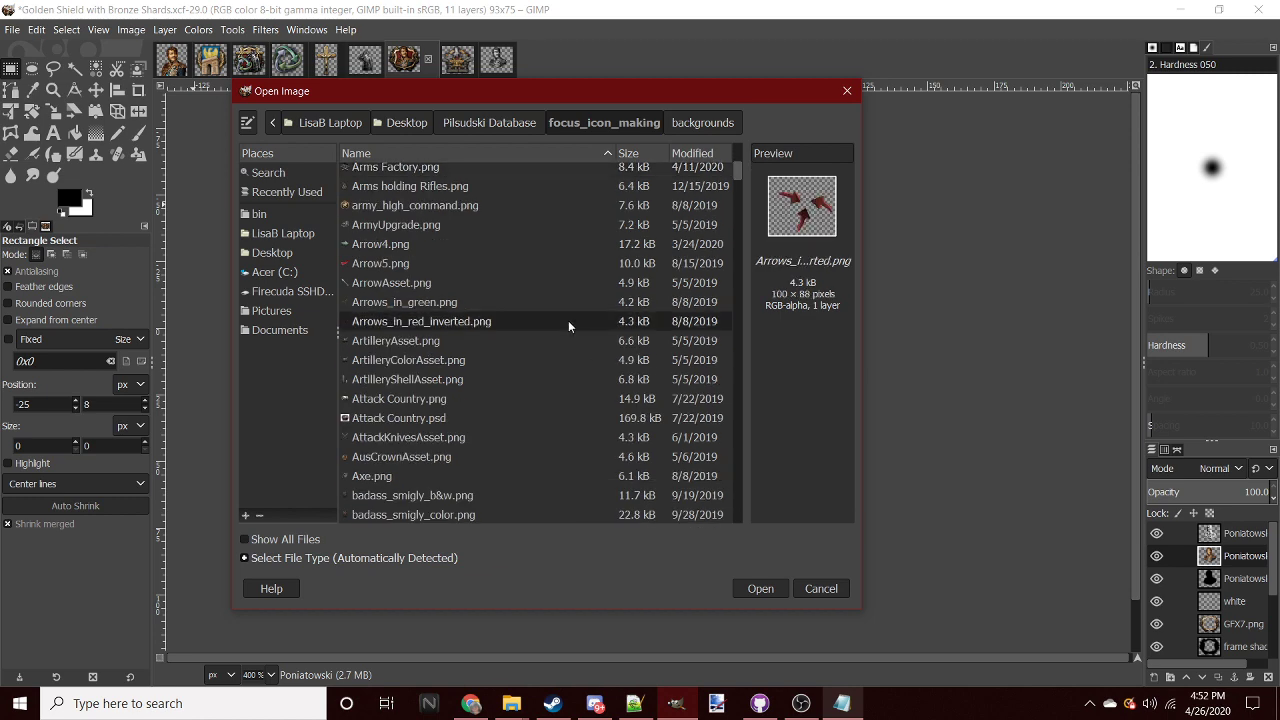
scroll(565, 330, down, 3)
scroll(550, 360, down, 1)
click(544, 400)
scroll(560, 400, down, 3)
click(574, 381)
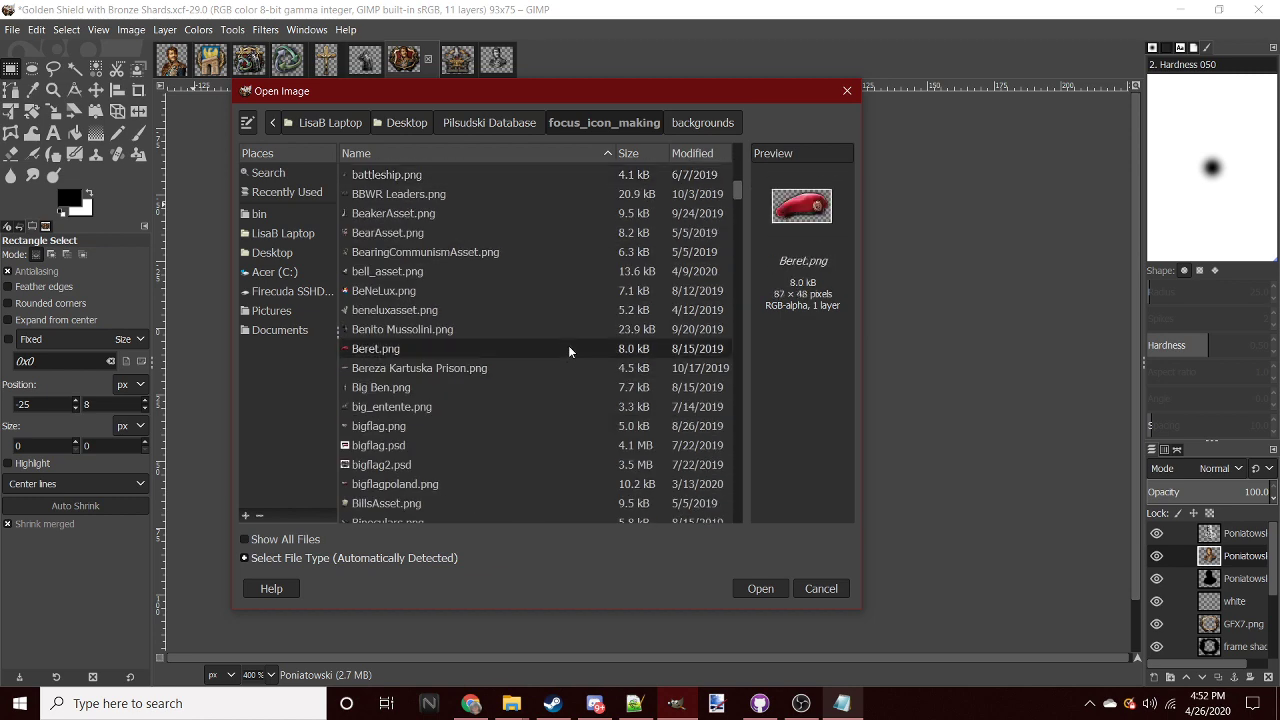
scroll(580, 340, down, 3)
click(588, 297)
click(591, 432)
scroll(570, 340, down, 3)
click(567, 408)
click(545, 447)
scroll(528, 286, down, 4)
click(535, 263)
click(541, 344)
scroll(528, 398, down, 3)
click(522, 300)
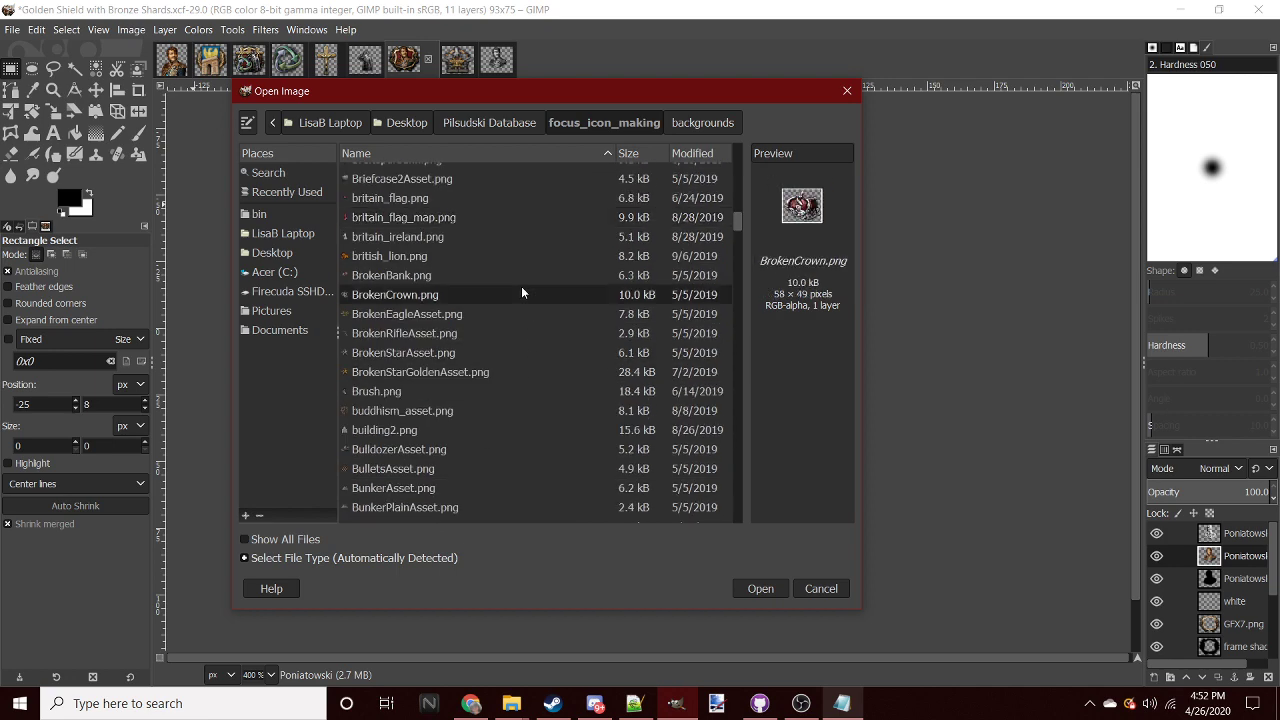
click(510, 448)
scroll(510, 442, down, 4)
click(546, 300)
click(540, 398)
click(540, 456)
scroll(555, 380, down, 4)
click(598, 313)
click(580, 410)
click(578, 449)
scroll(584, 360, down, 4)
click(586, 302)
click(565, 346)
- Keep previewing assets such as City Buildings, Cog Wheel, Eagle3, Eiffel Tower and FactoryCivAsset
click(561, 458)
scroll(556, 420, down, 4)
click(546, 295)
click(550, 376)
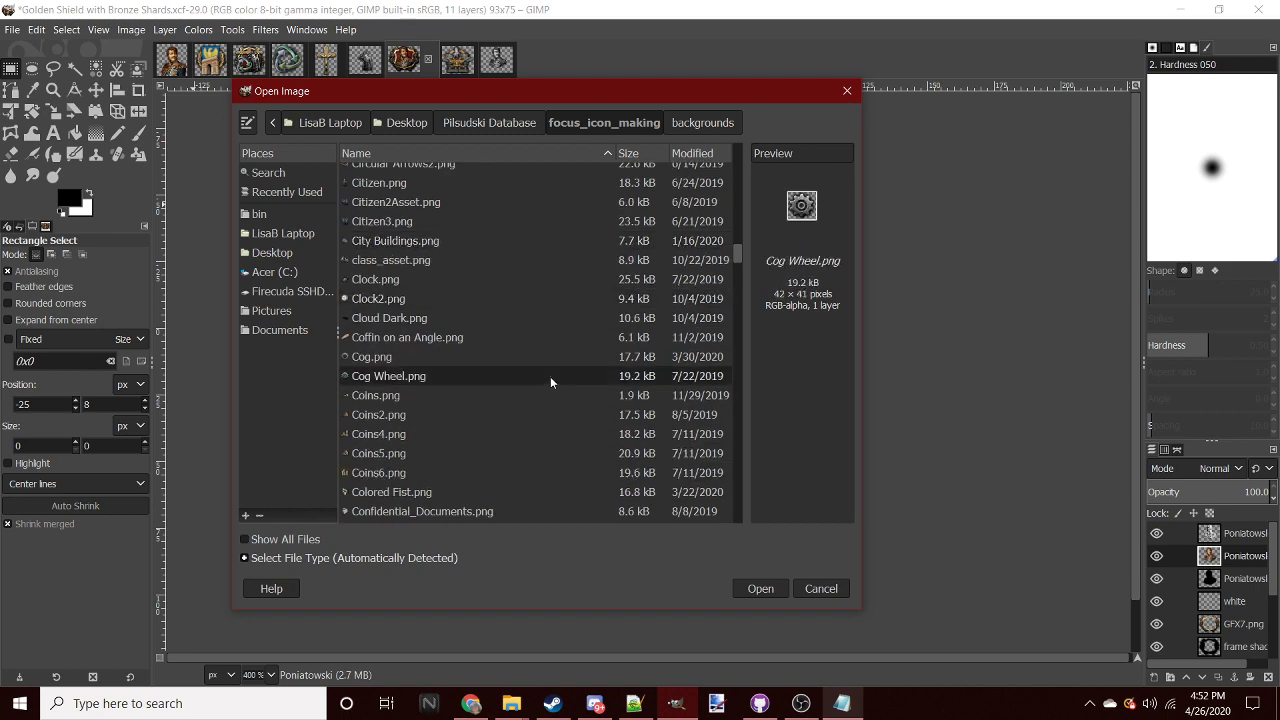
scroll(540, 400, down, 1)
scroll(536, 416, down, 5)
scroll(536, 416, down, 6)
click(505, 410)
click(438, 450)
click(482, 502)
scroll(482, 502, down, 5)
click(488, 357)
click(493, 452)
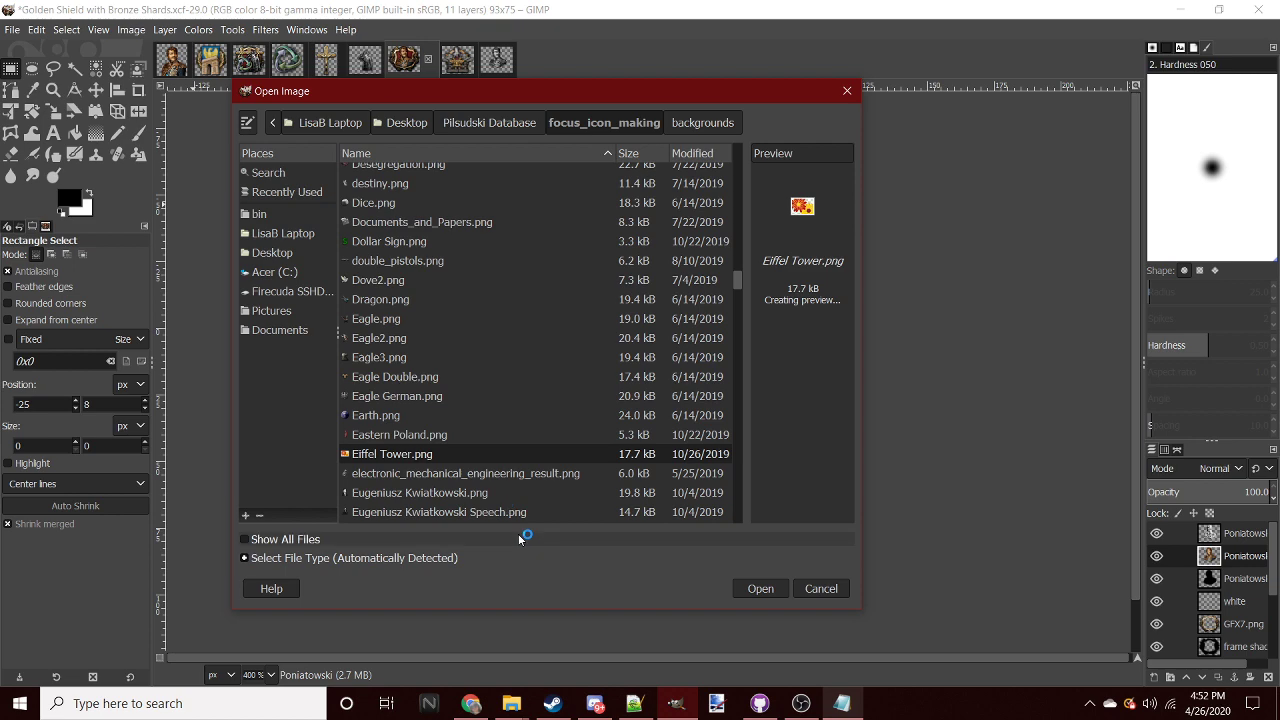
scroll(490, 380, down, 4)
click(470, 253)
click(480, 330)
click(482, 408)
click(484, 464)
scroll(480, 300, down, 4)
click(480, 362)
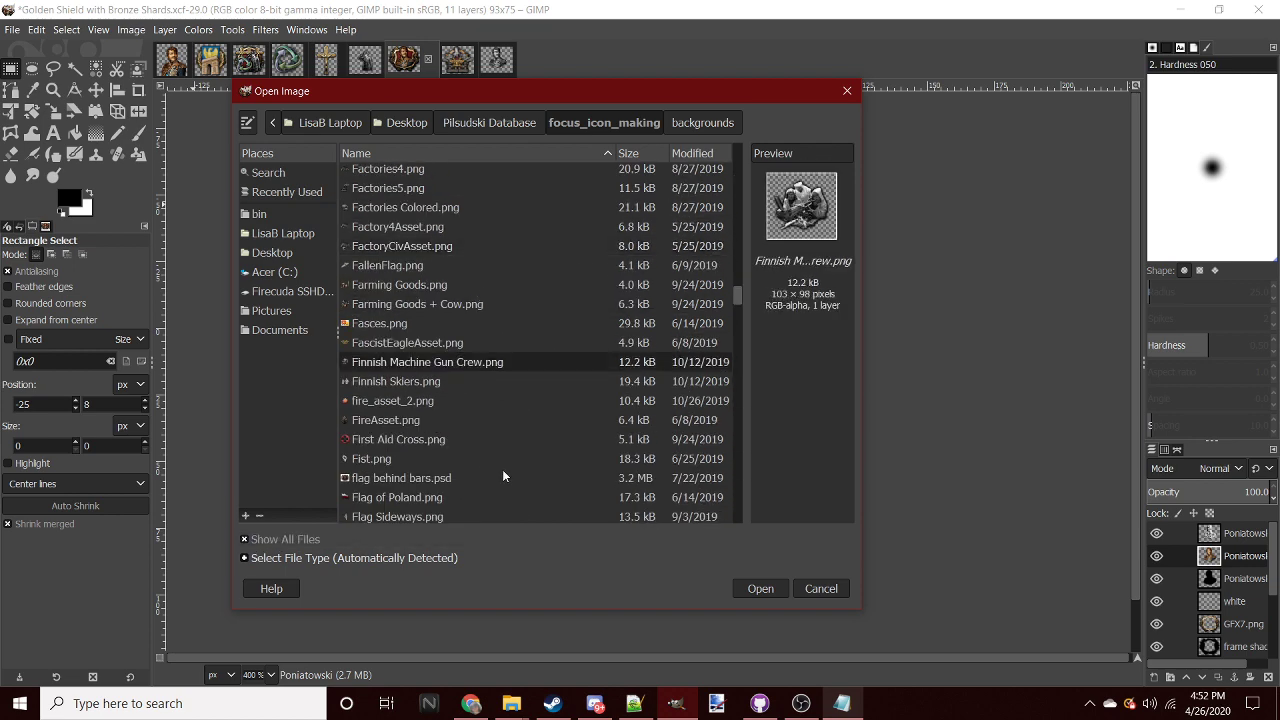
click(502, 476)
scroll(500, 470, down, 4)
click(480, 316)
click(477, 395)
- Locate Flag Sideways Poland.png in the list and open it
key(Down)
key(Down)
key(Down)
scroll(477, 396, down, 4)
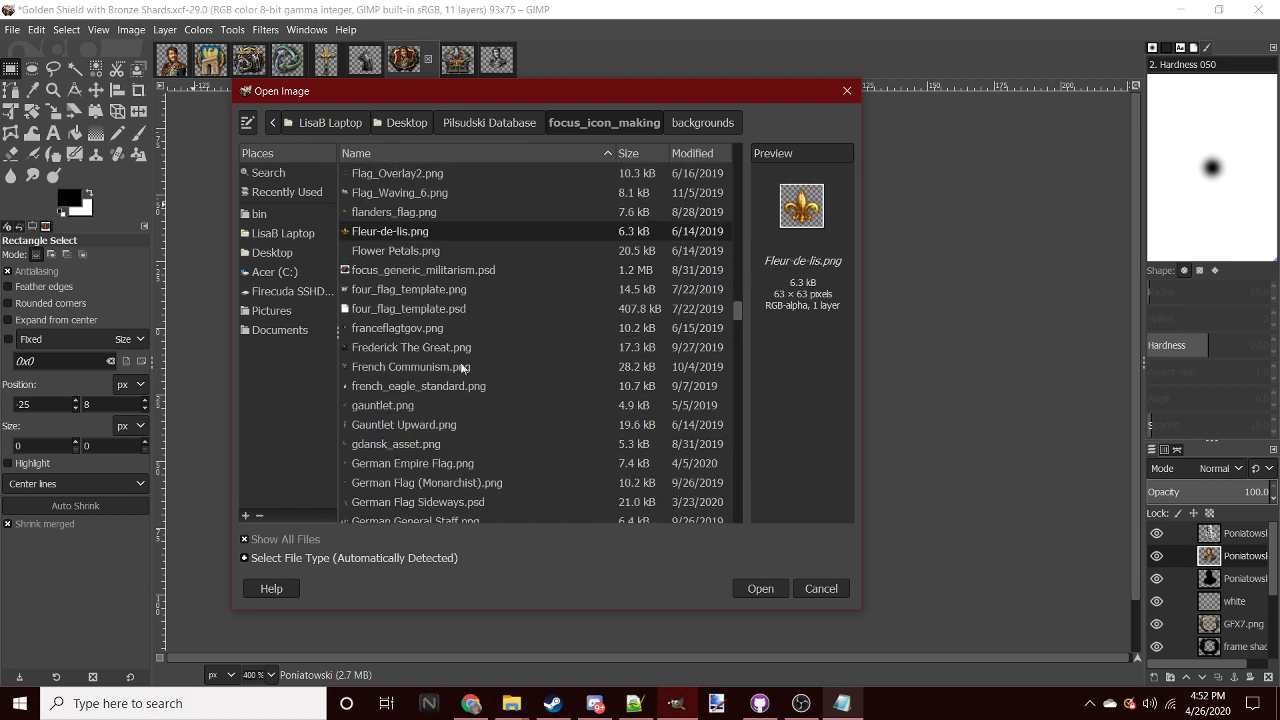
scroll(460, 368, up, 4)
scroll(460, 368, up, 4)
scroll(420, 340, up, 4)
scroll(387, 330, up, 3)
scroll(395, 355, down, 2)
scroll(405, 372, up, 4)
scroll(405, 375, down, 2)
scroll(405, 380, down, 5)
click(411, 472)
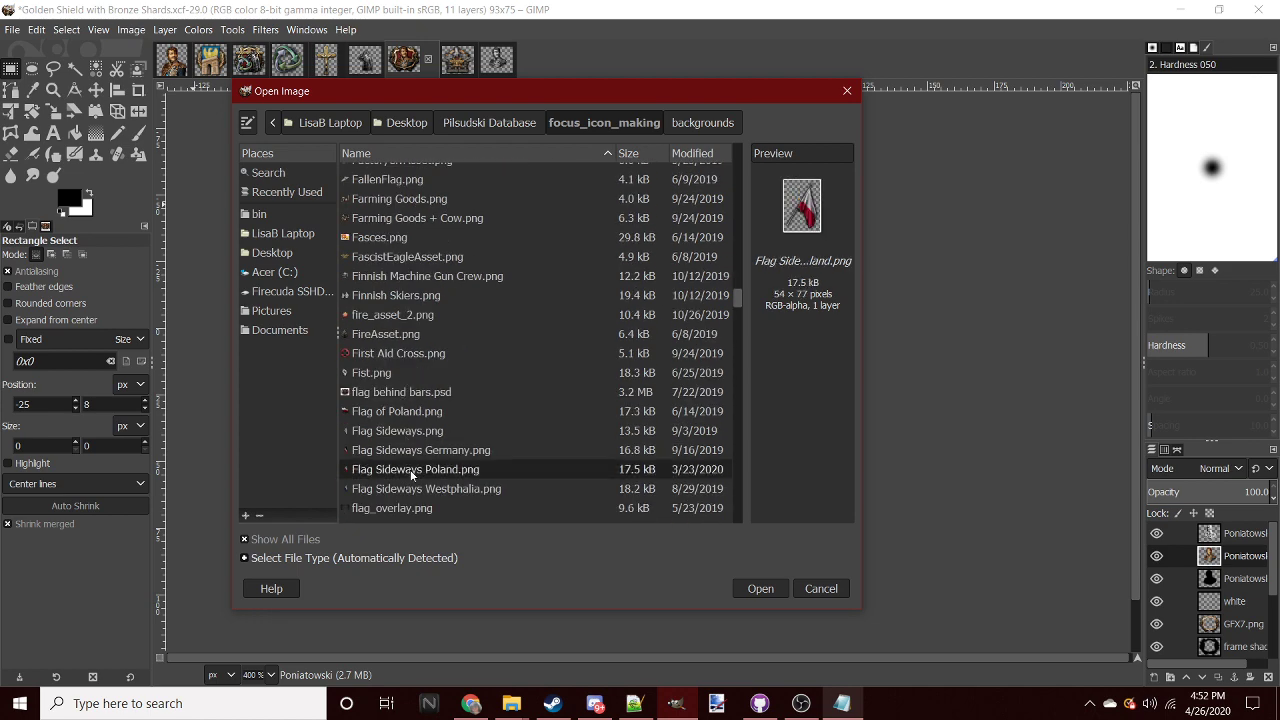
double_click(411, 472)
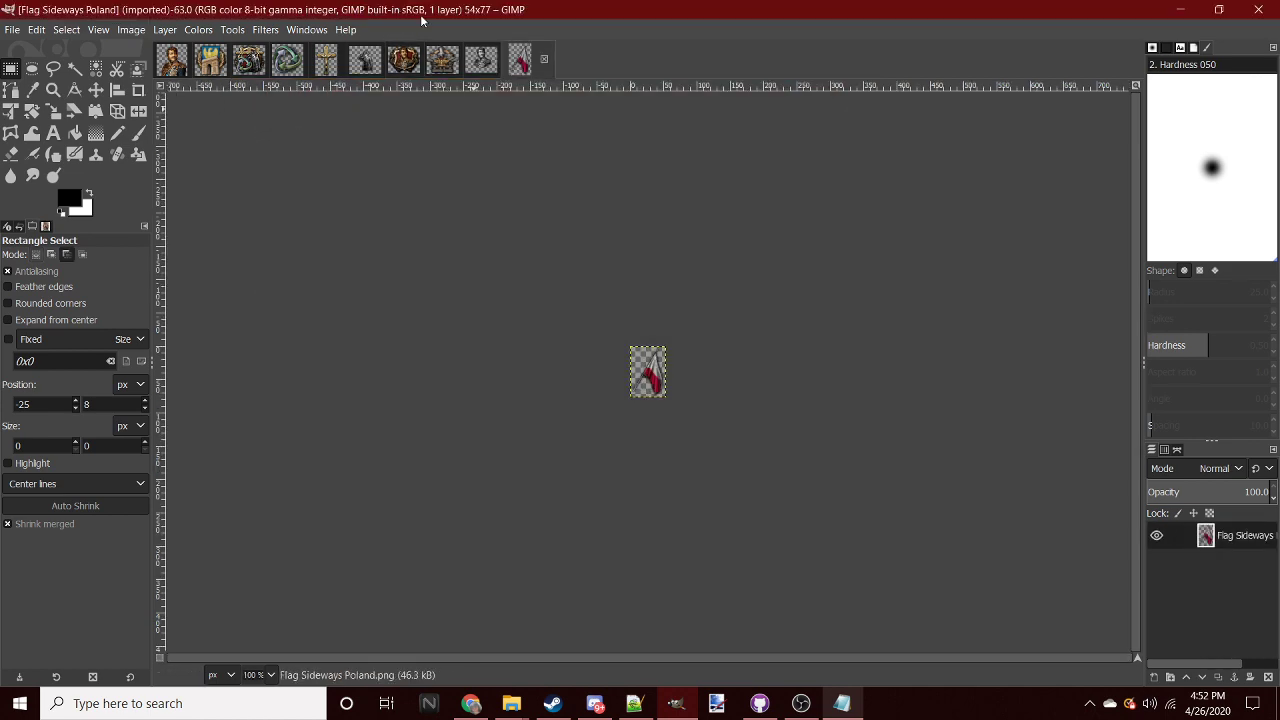
- Return to the Golden Shield image and add a new layer named Flag
click(455, 62)
click(405, 62)
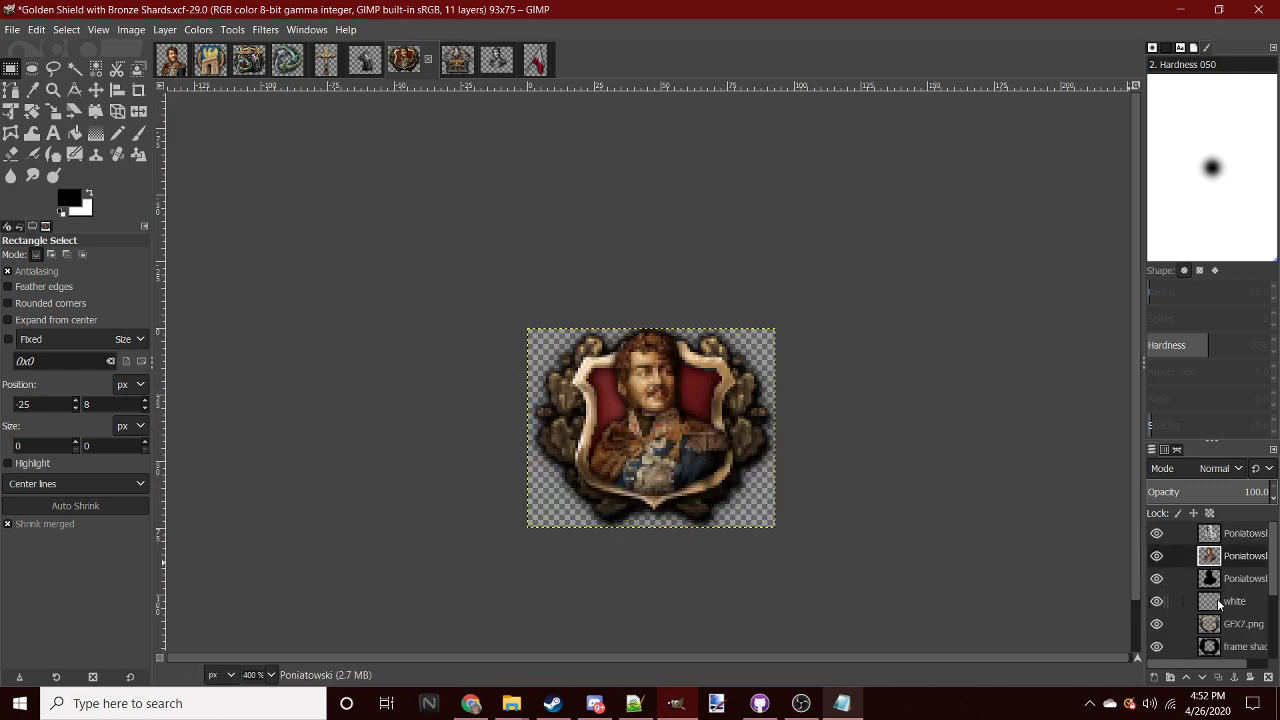
right_click(1219, 580)
click(1124, 134)
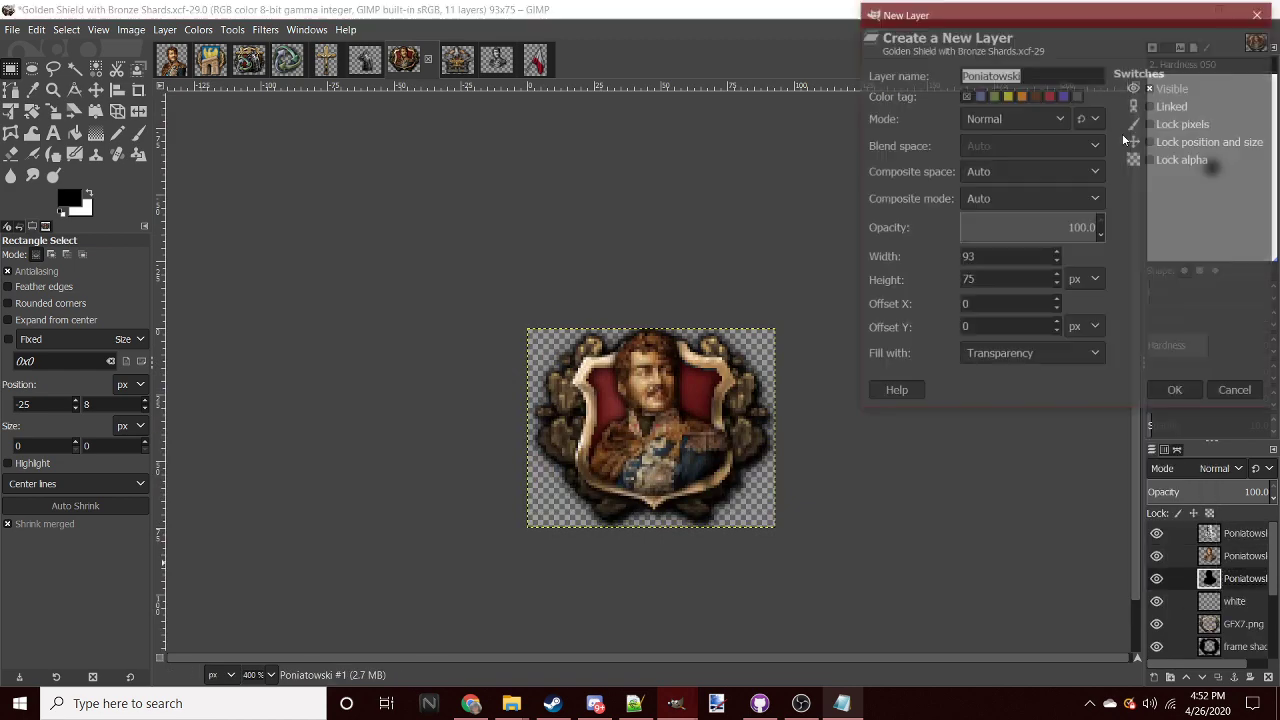
text(Flag)
key(Return)
- Paste the Polish flag, move it to the shield's right side, and anchor it
key(ctrl+v)
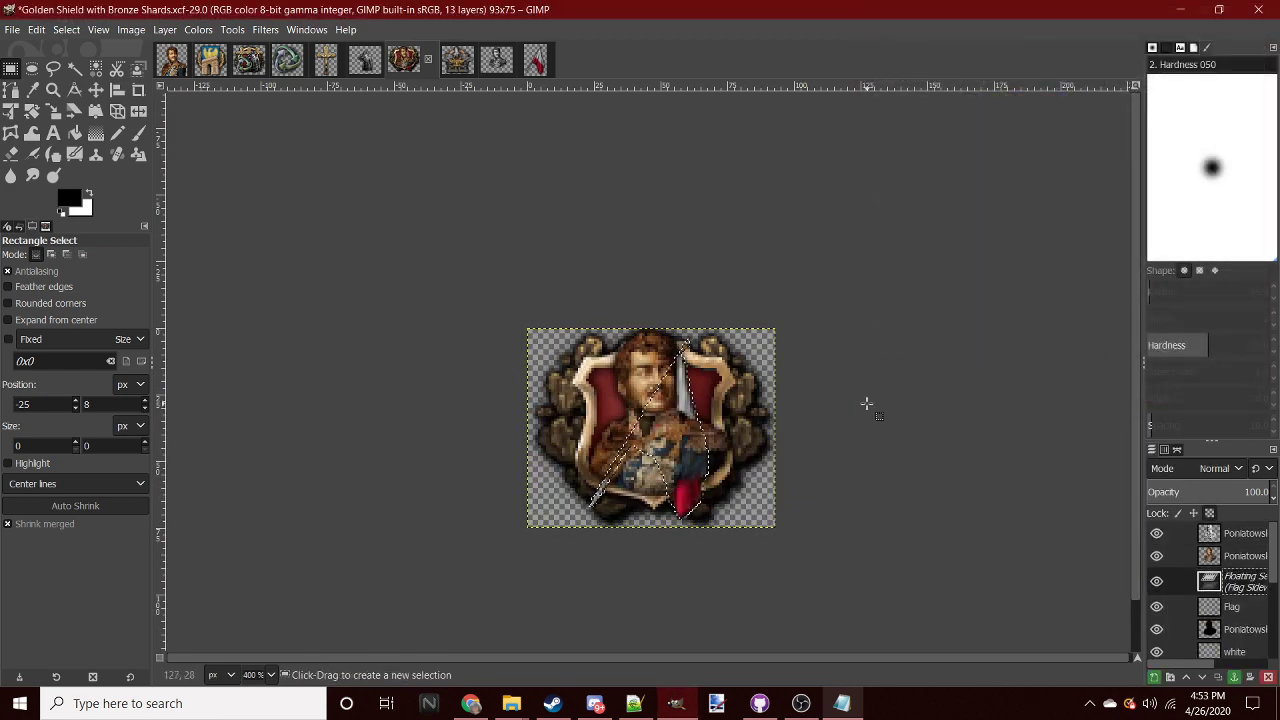
key(4)
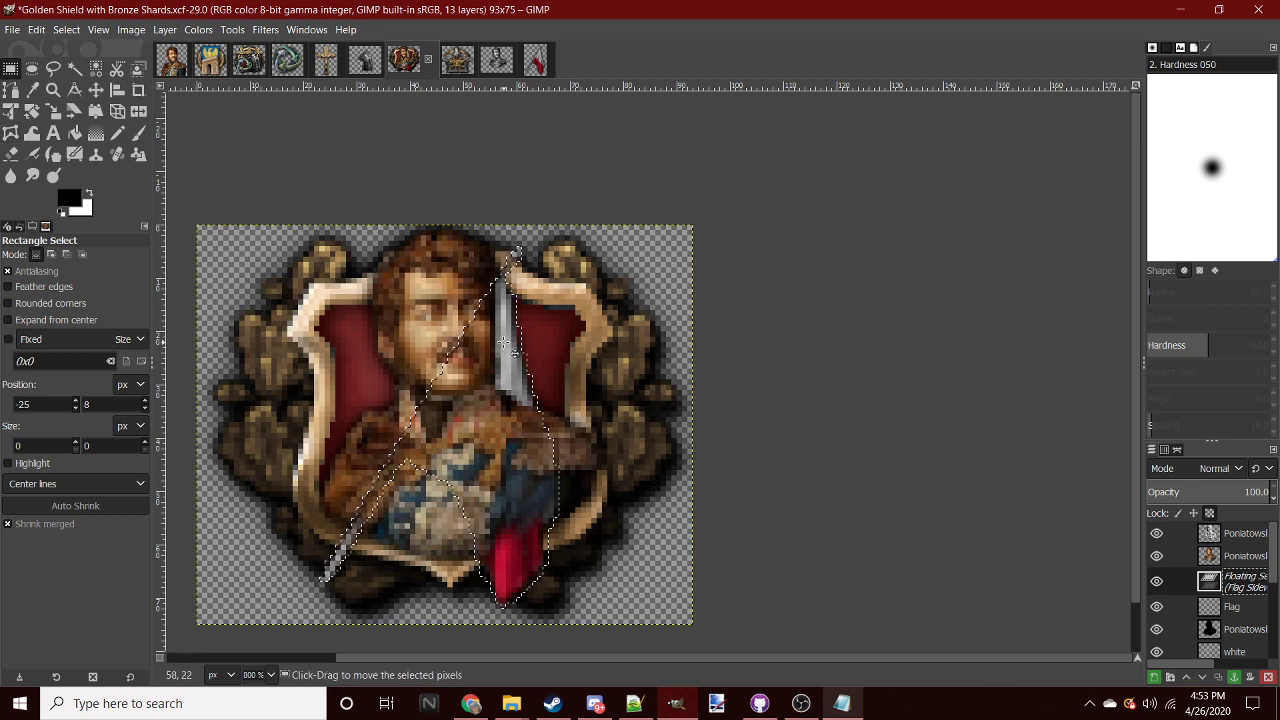
mouse_move(507, 347)
mouse_down()
mouse_move(607, 310)
mouse_move(608, 332)
mouse_up()
key(ctrl+c)
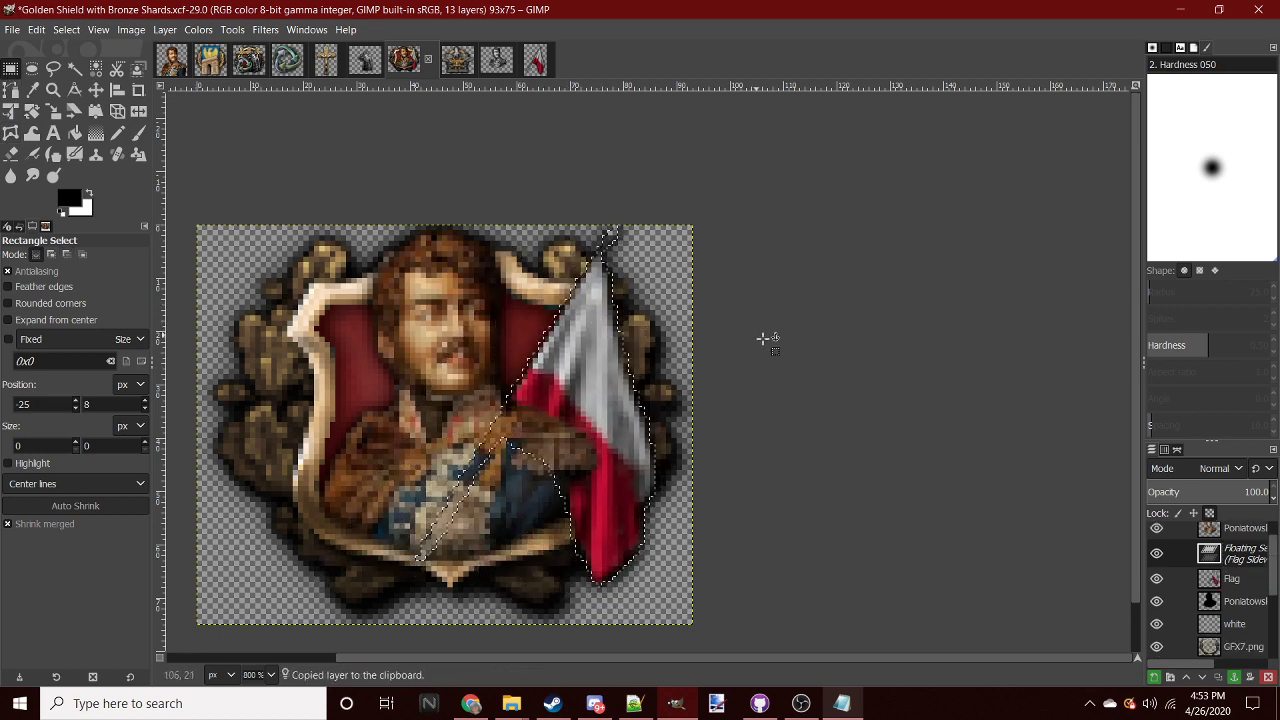
click(763, 340)
scroll(763, 340, down, 5)
scroll(680, 423, up, 4)
- Add a second Flag layer, paste the flag, flip it horizontally onto the left side, and anchor it
right_click(1228, 545)
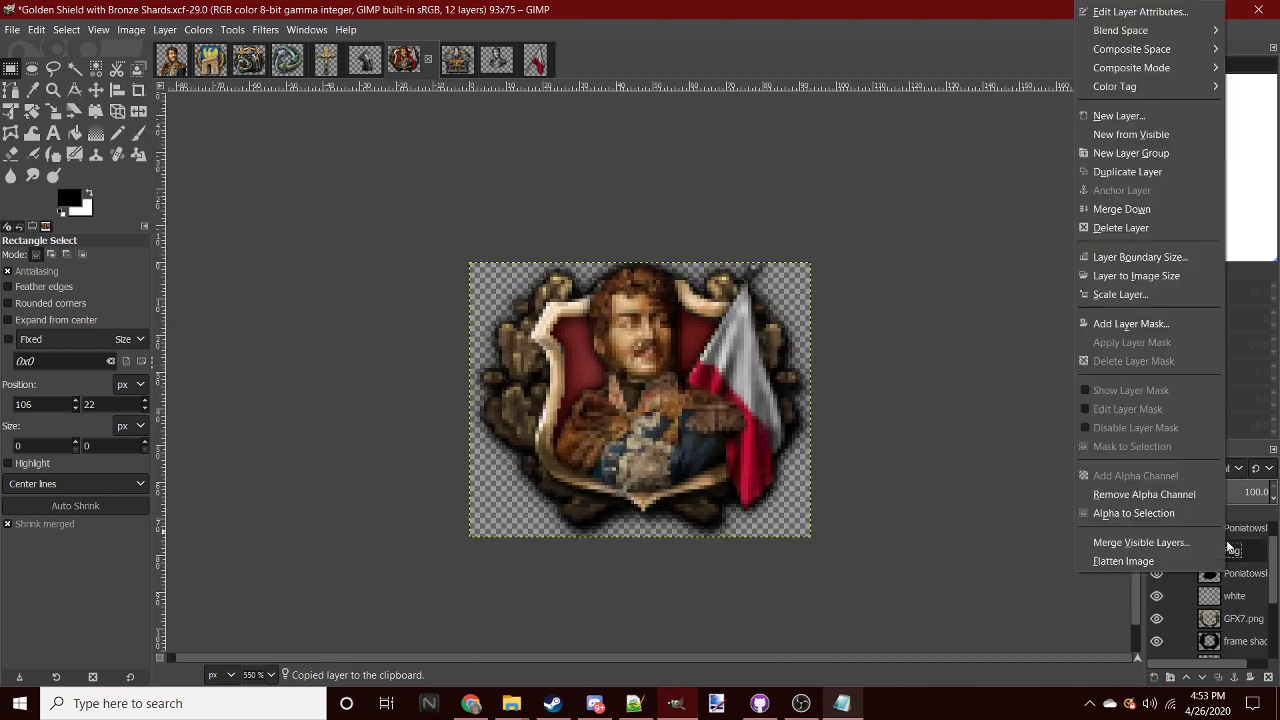
click(1118, 115)
text(Flag)
click(1170, 417)
key(ctrl+v)
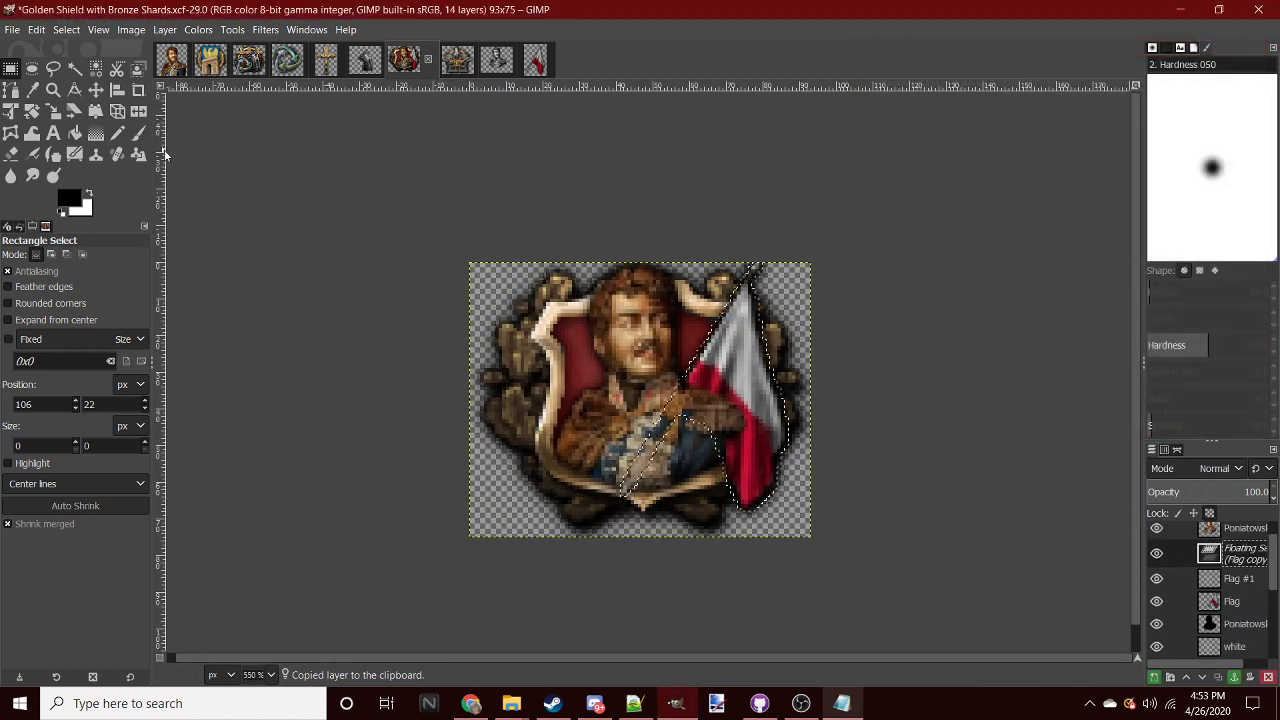
click(138, 111)
click(740, 390)
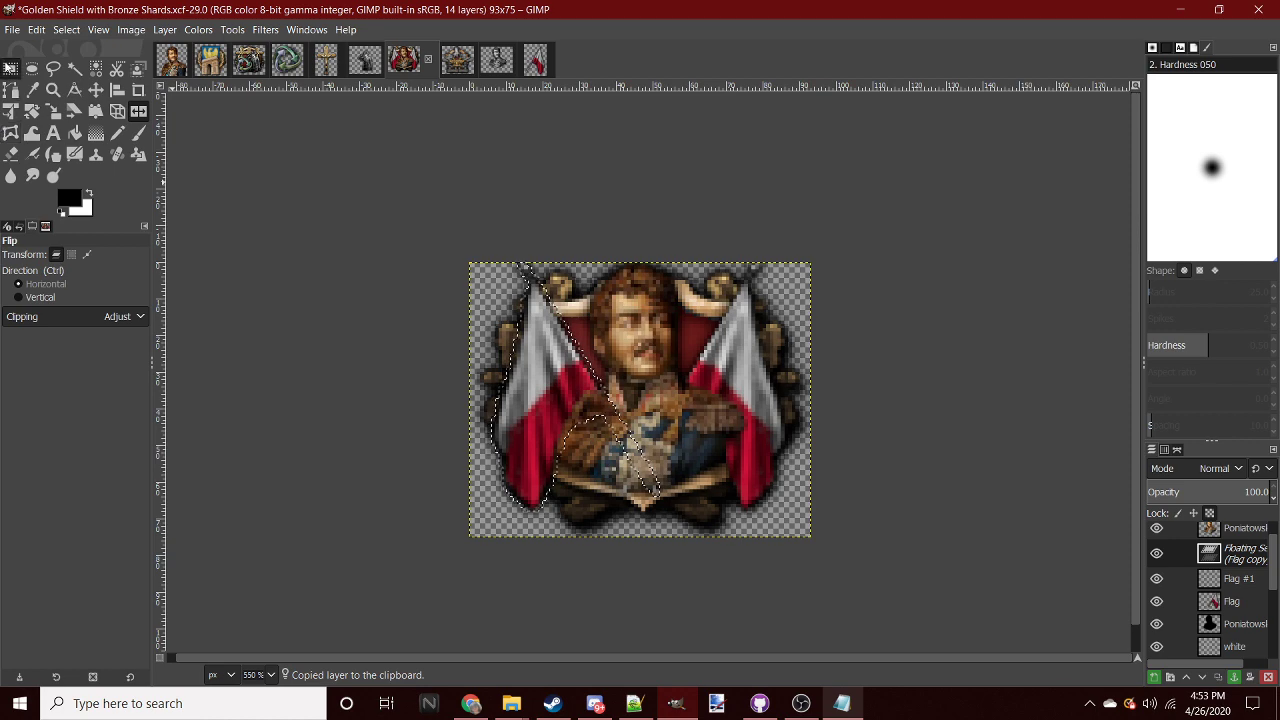
click(10, 67)
click(405, 378)
- Merge the two flag layers into one
scroll(747, 417, down, 3)
scroll(766, 470, down, 2)
scroll(755, 430, up, 5)
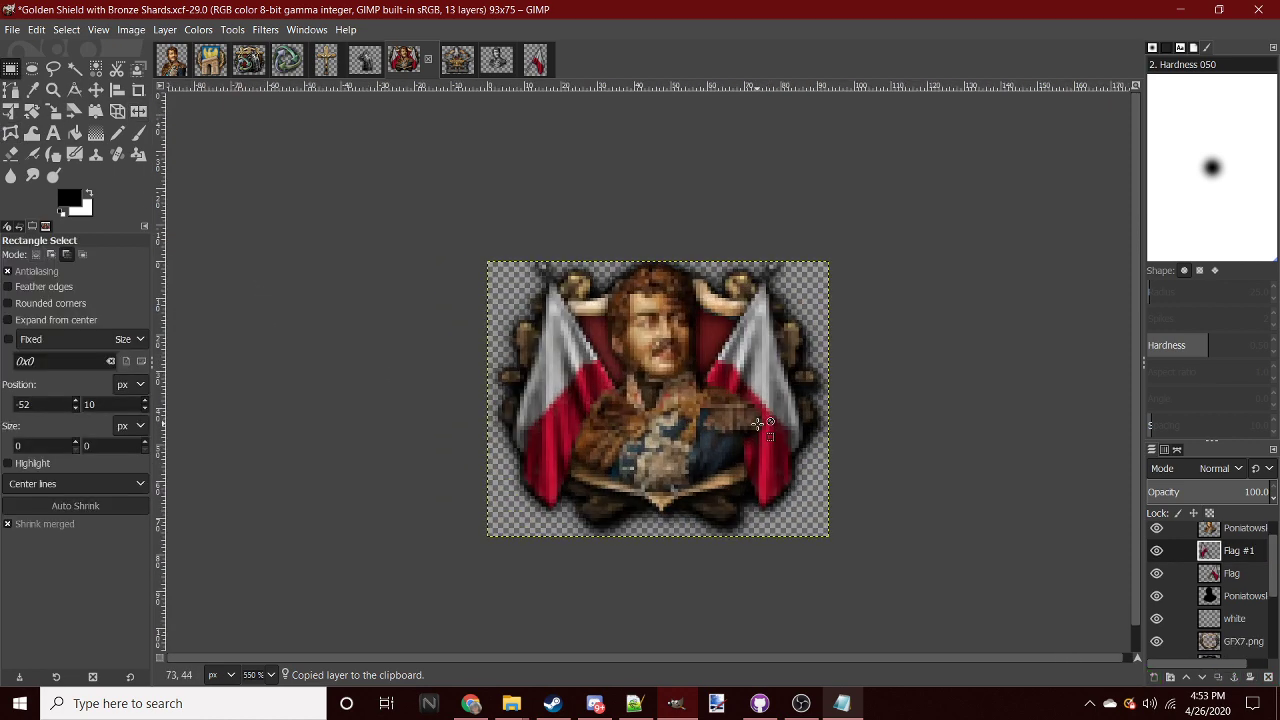
right_click(1240, 553)
click(1070, 214)
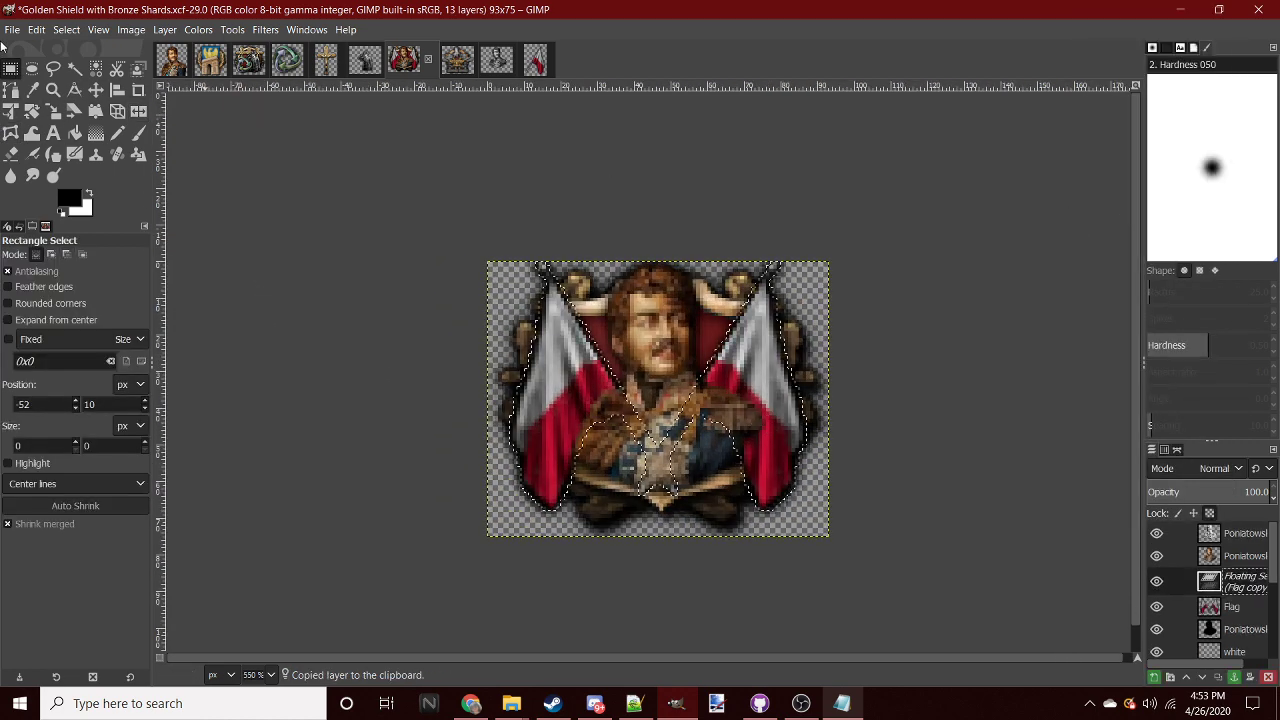
- Anchor the combined Polish flags onto the Flag layer, then zoom in and out to inspect the shield icon
click(356, 283)
scroll(787, 427, down, 4)
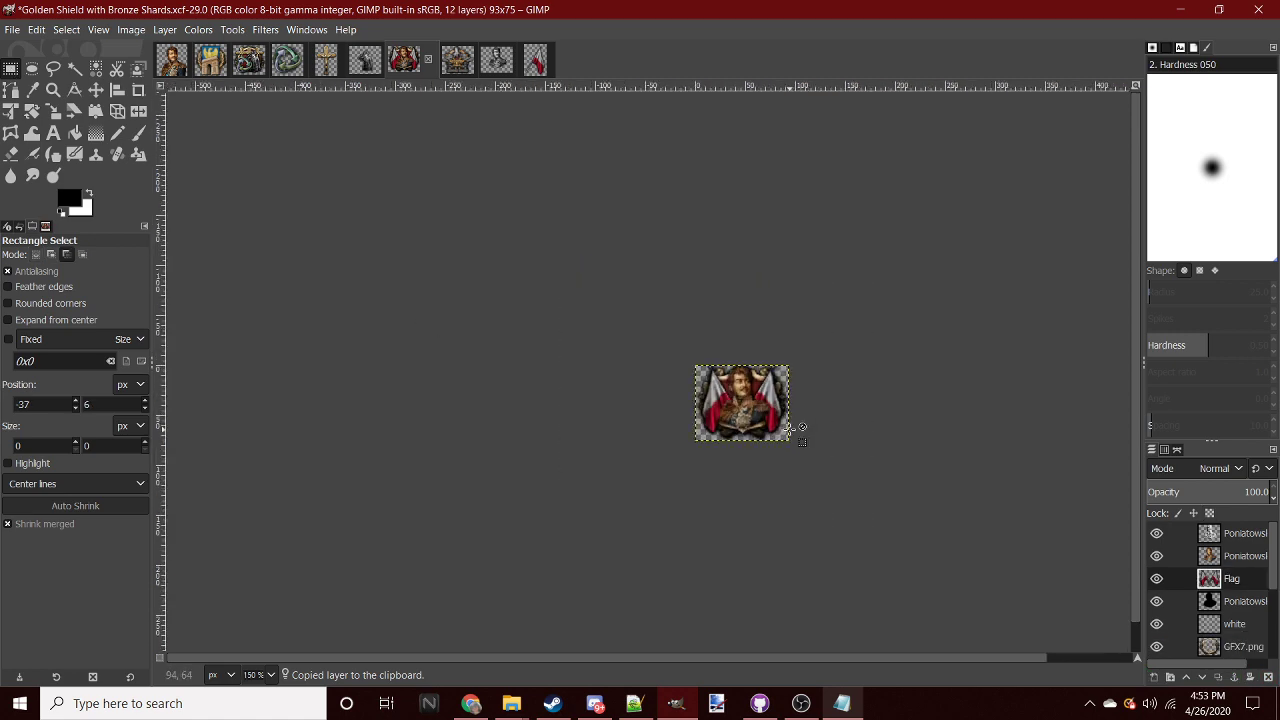
scroll(797, 427, up, 4)
scroll(726, 360, down, 3)
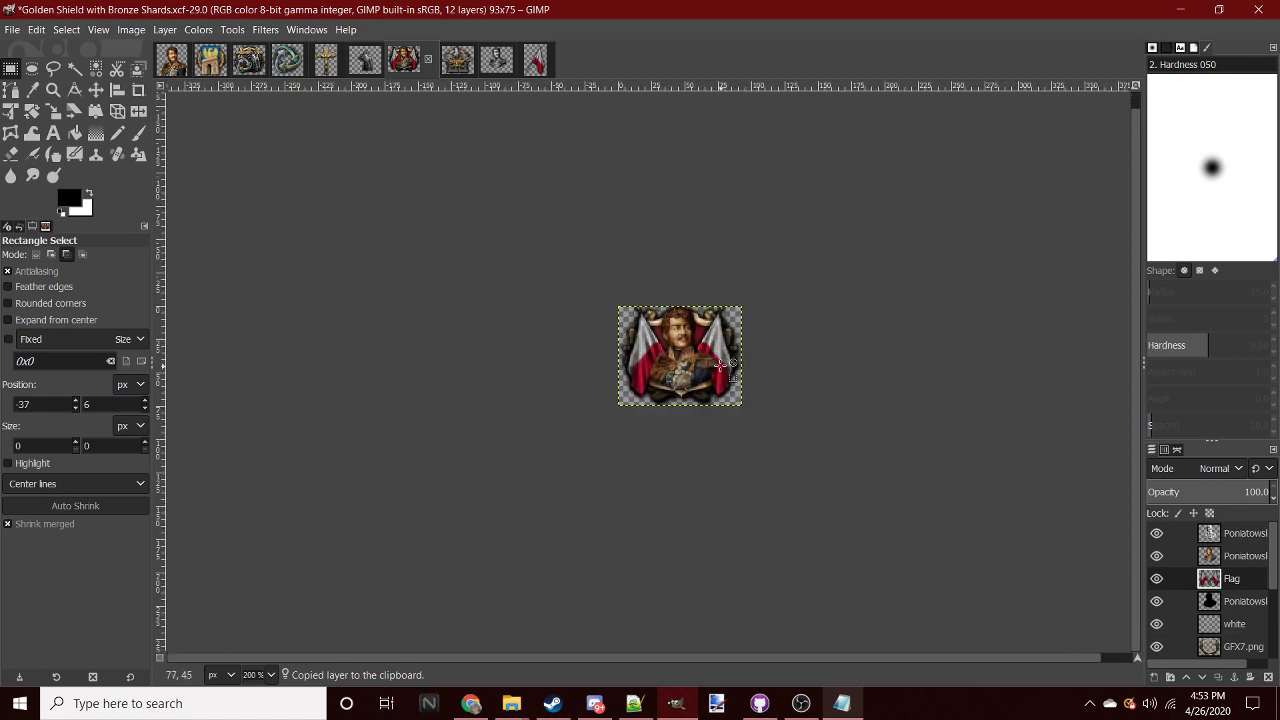
scroll(720, 360, down, 3)
scroll(720, 358, up, 5)
scroll(718, 352, down, 4)
scroll(716, 345, up, 3)
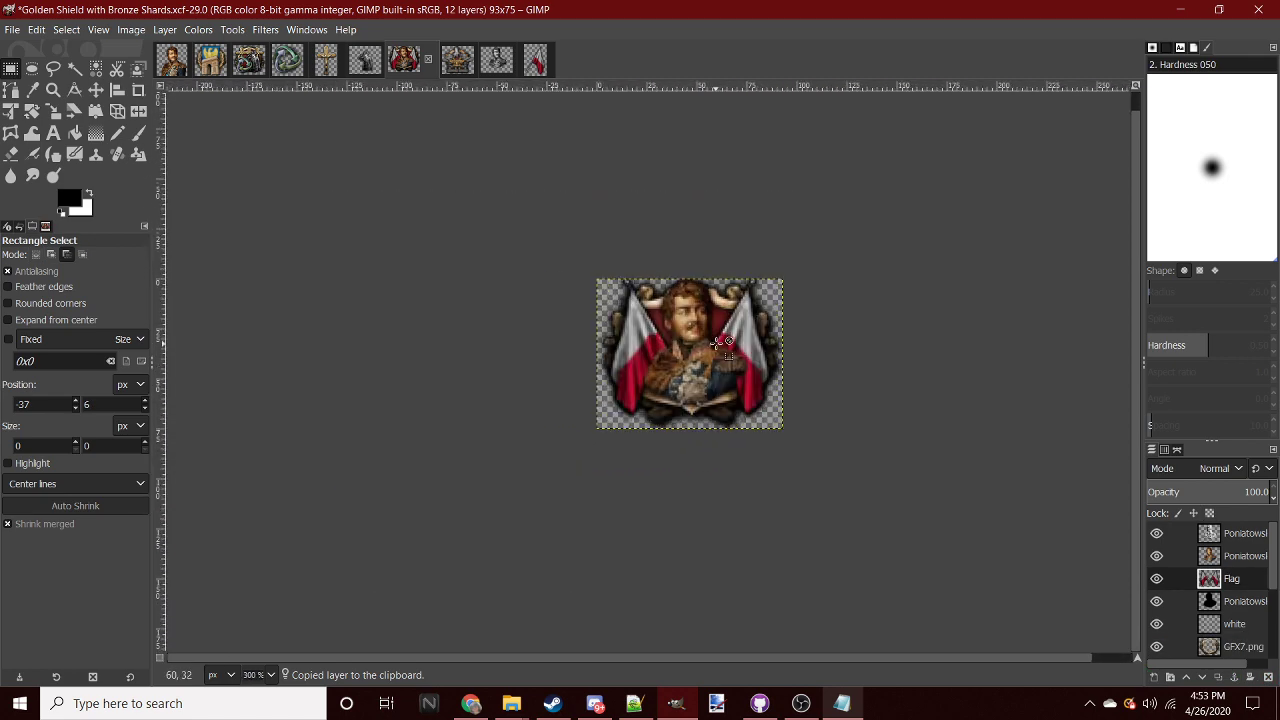
scroll(680, 330, down, 3)
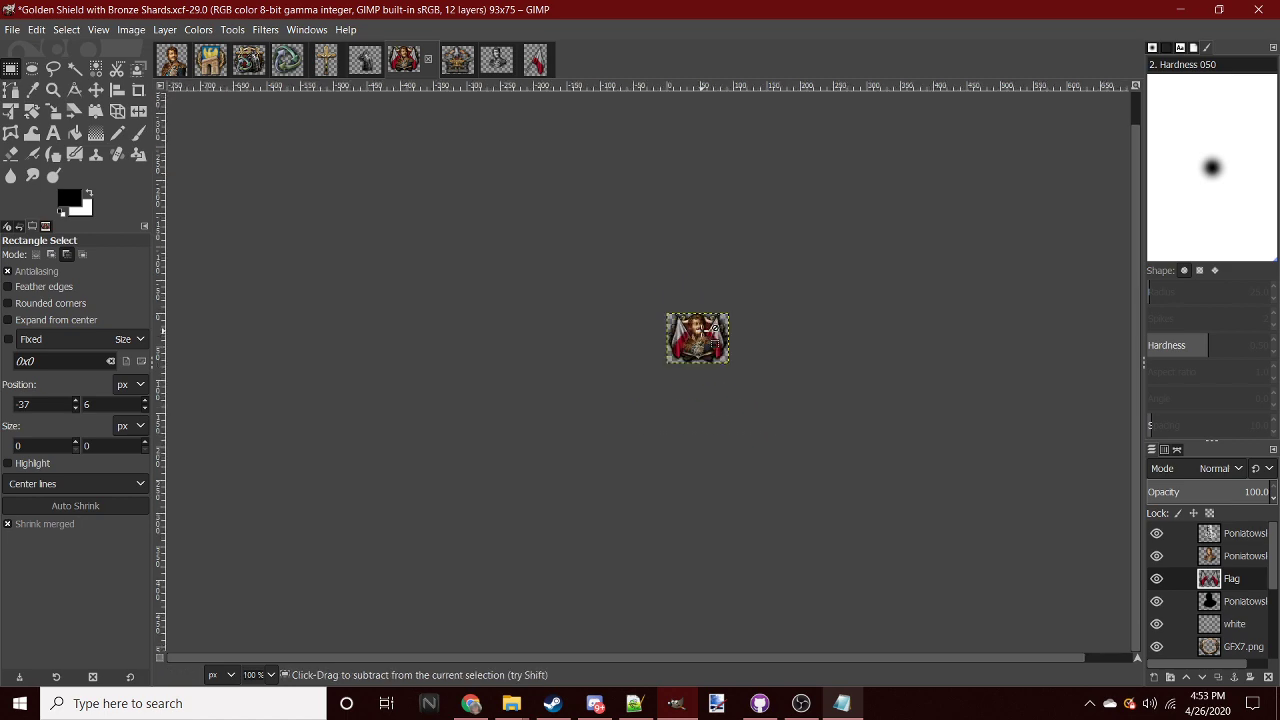
scroll(700, 350, up, 5)
scroll(725, 378, down, 7)
scroll(729, 383, up, 4)
scroll(760, 420, down, 3)
scroll(790, 440, up, 7)
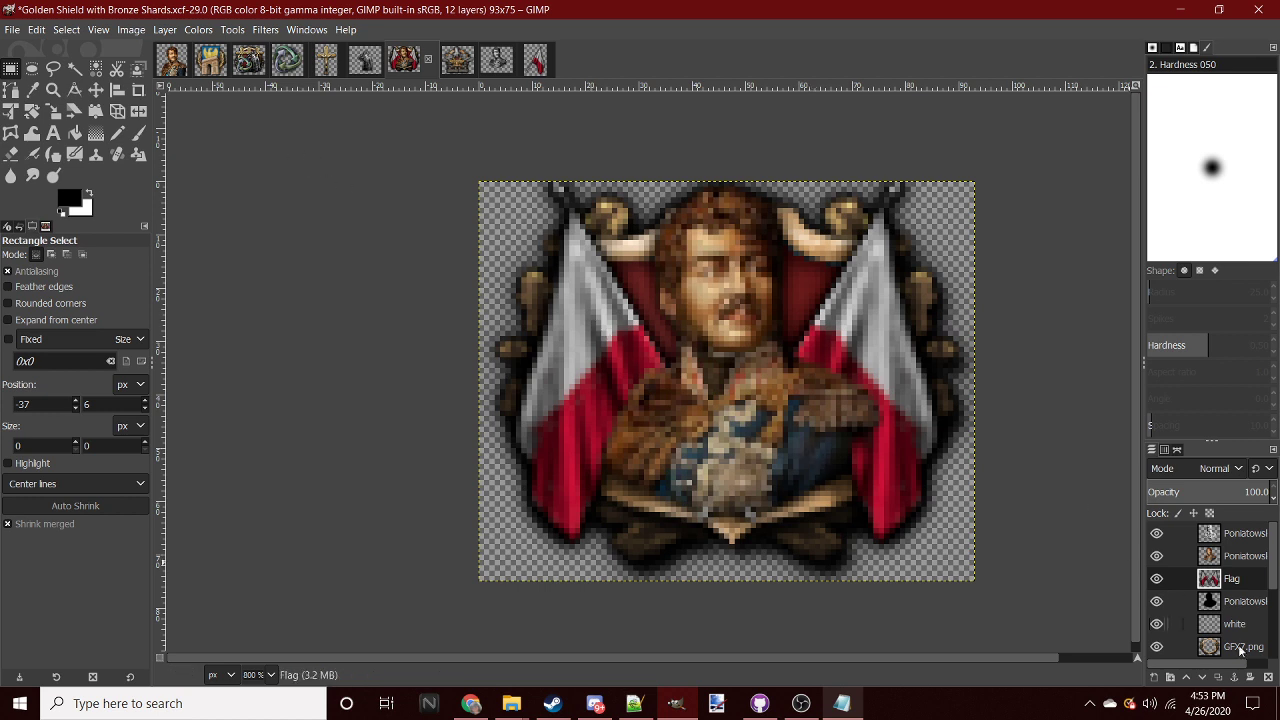
drag(1214, 580, 1212, 603)
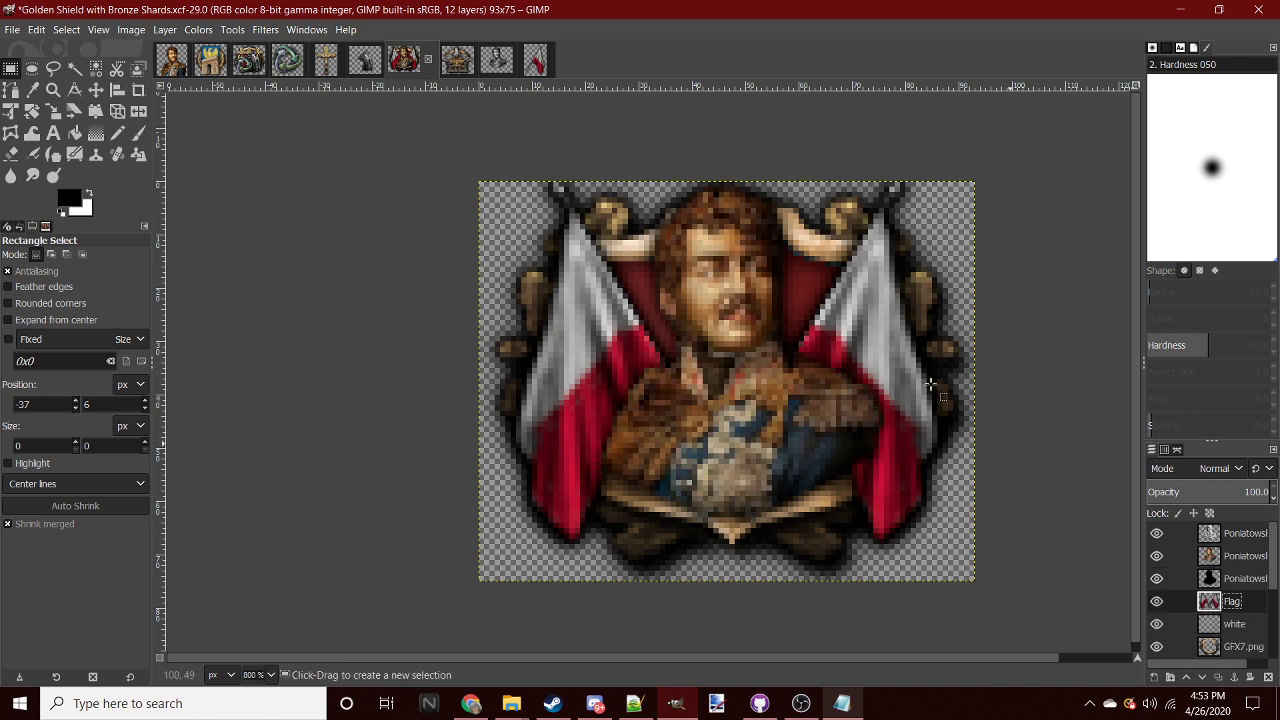